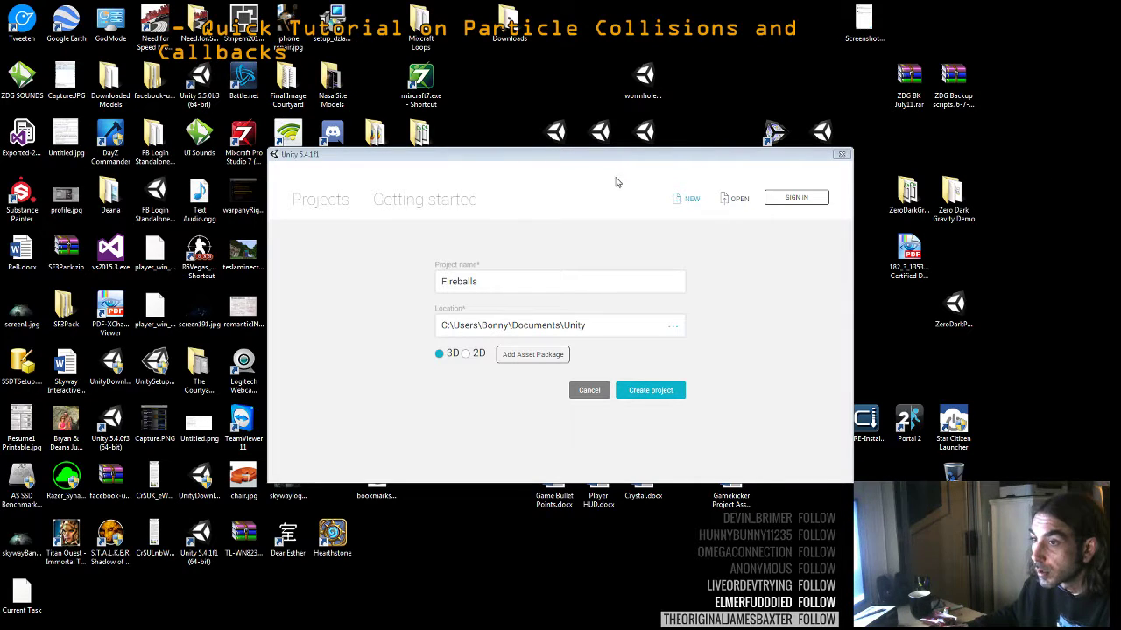
Create a new 3D project named Fireballs in the Documents\Unity folder
drag(602, 161, 594, 152)
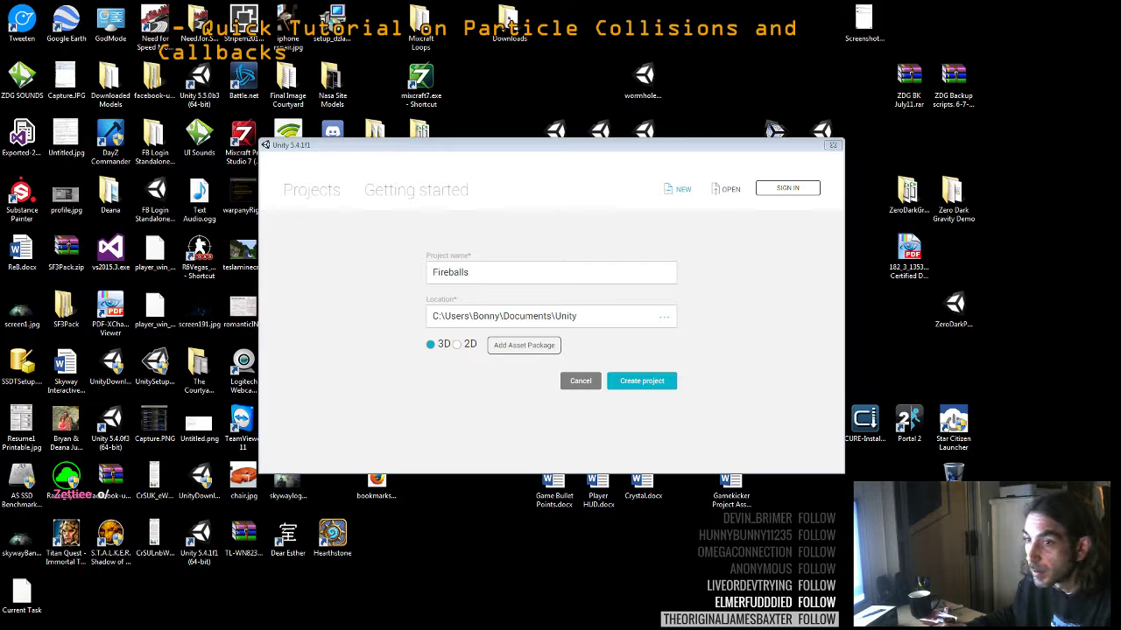
click(499, 272)
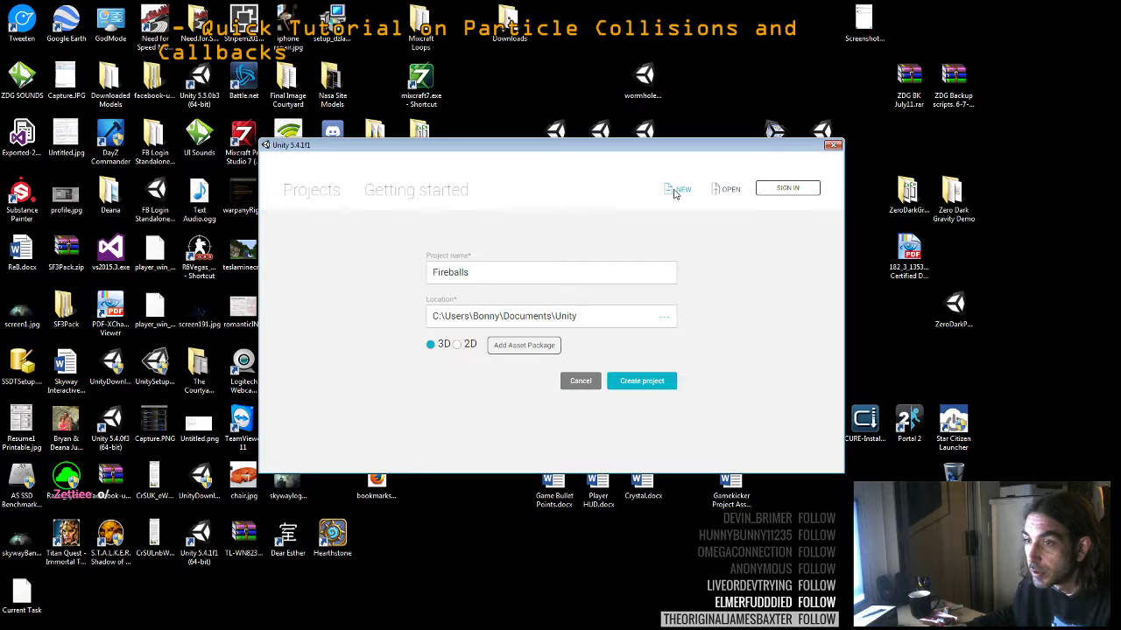
click(634, 382)
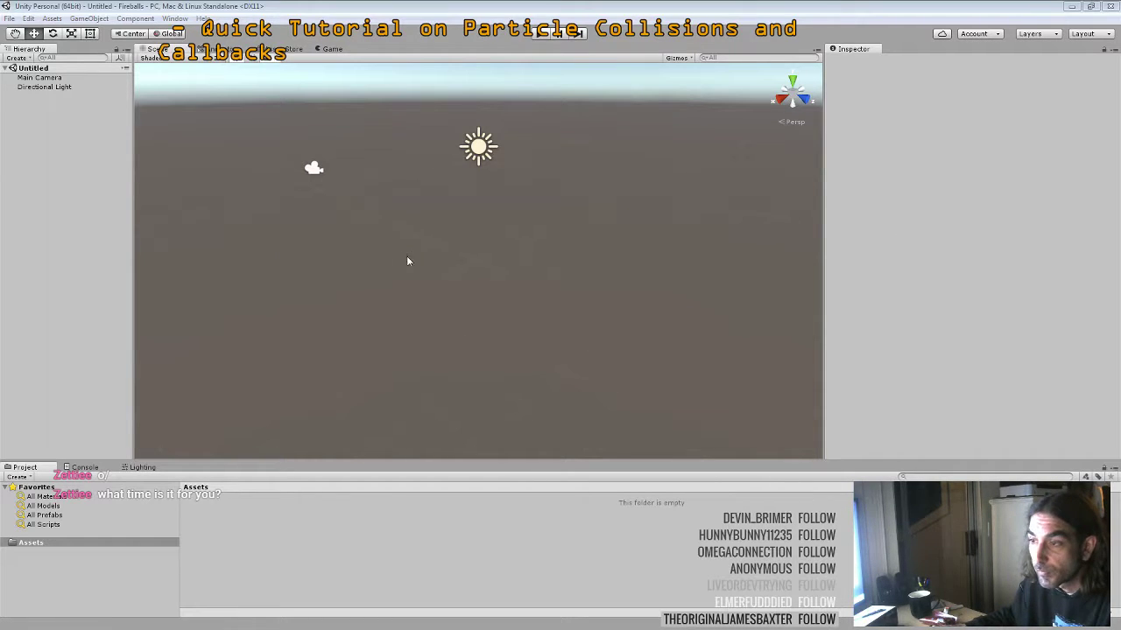
Add a 3D cube to the empty scene
right_drag(453, 271, 483, 242)
right_click(60, 164)
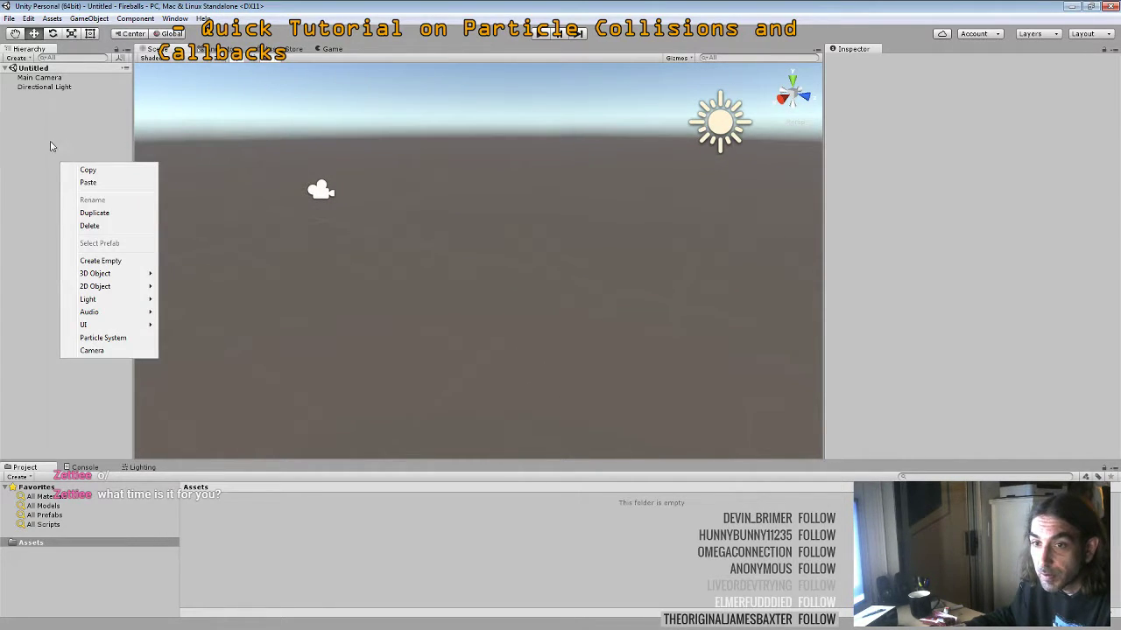
mouse_move(84, 275)
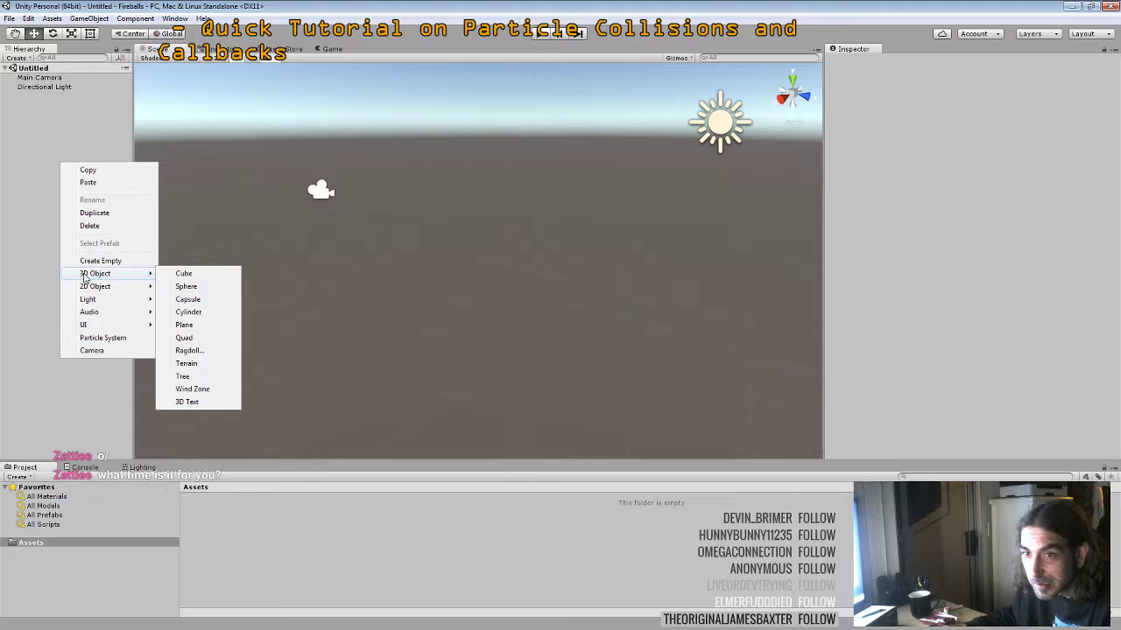
click(178, 275)
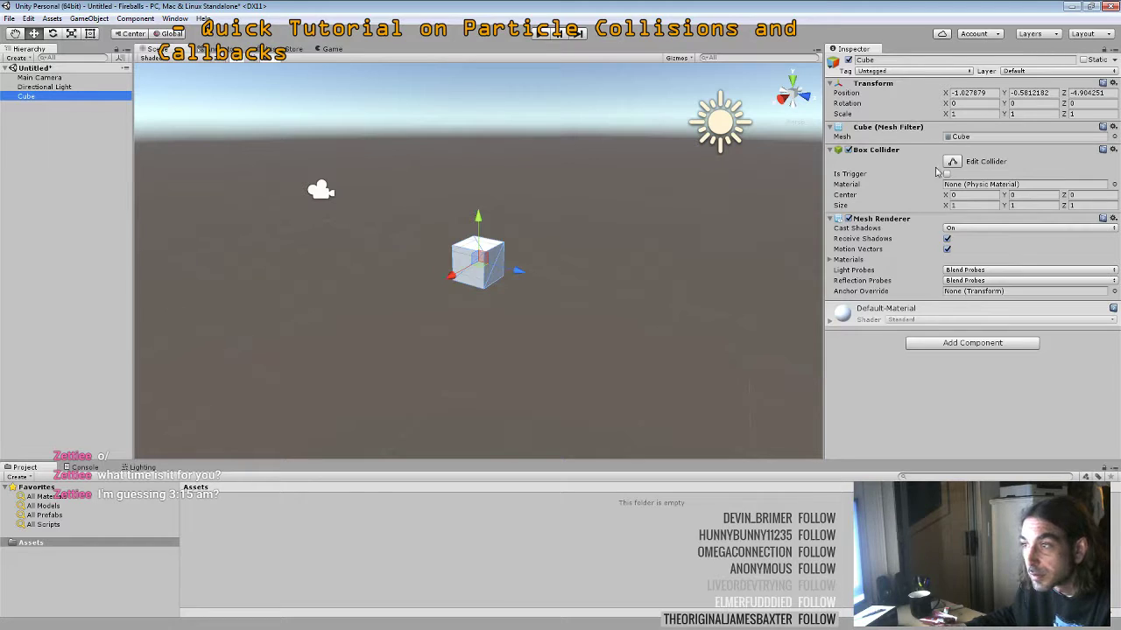
Set the cube's Y scale to 2
click(1013, 113)
text(13)
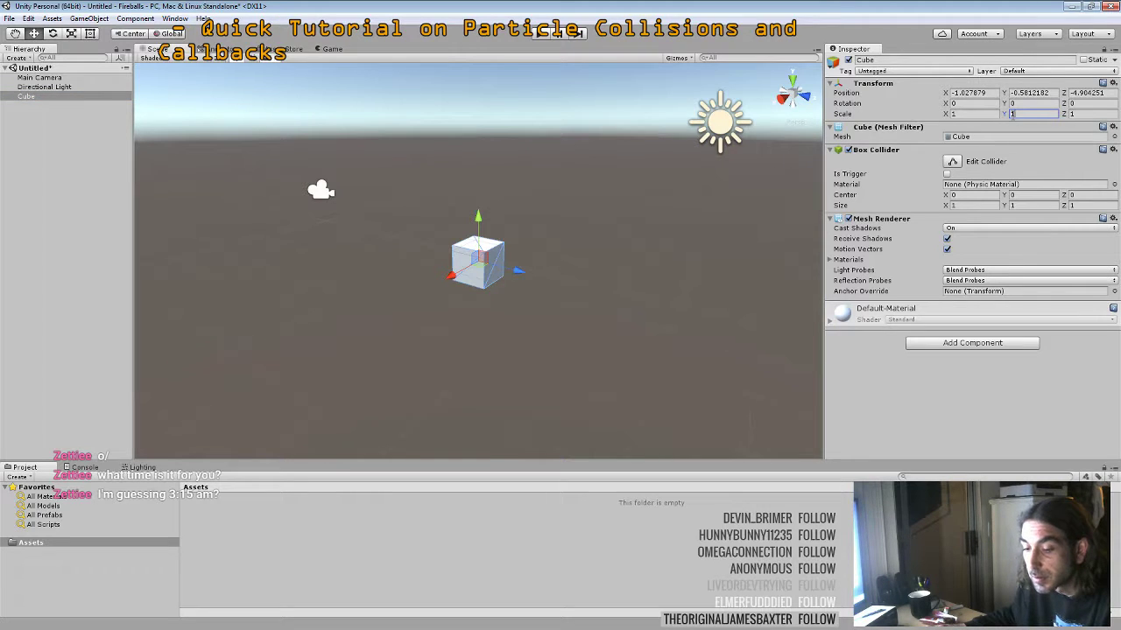
key(Return)
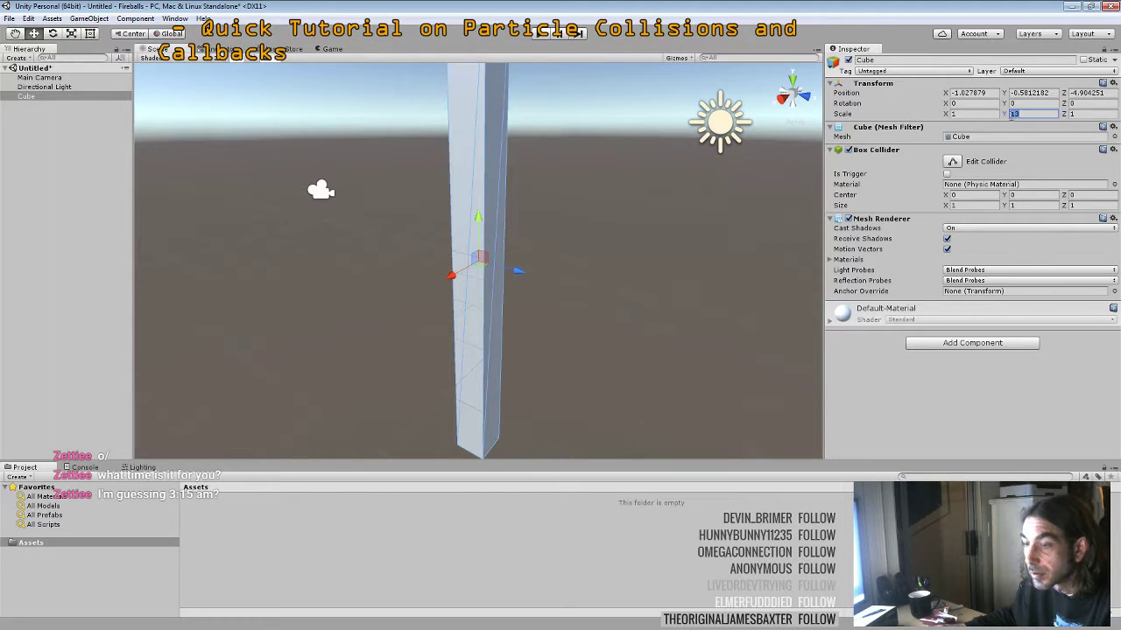
text(2)
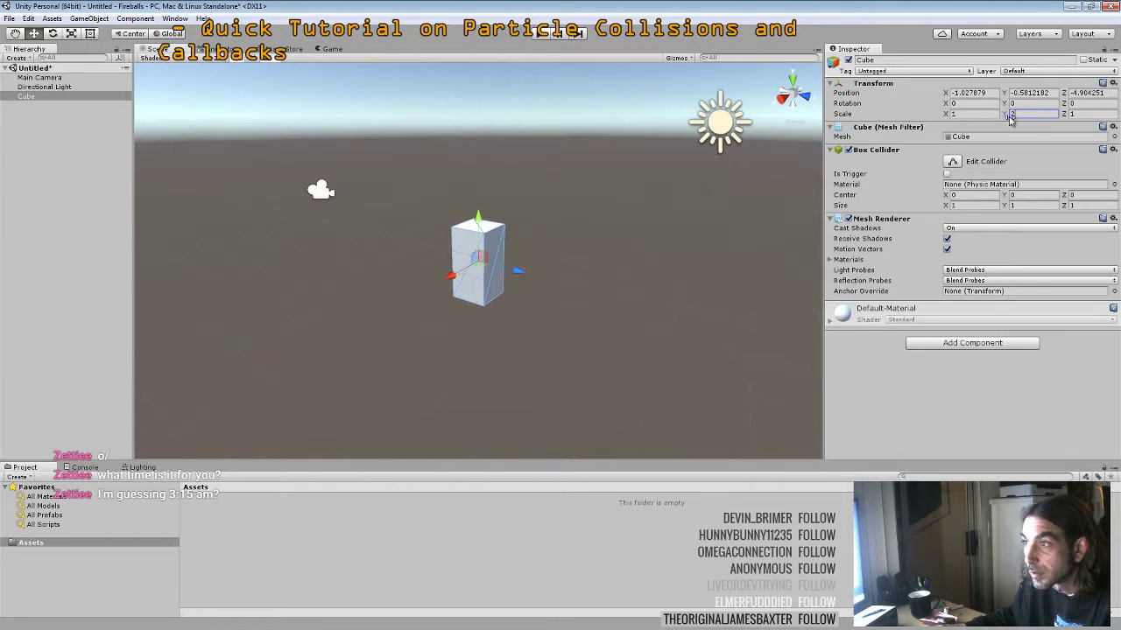
Add a particle system to the scene and move it away from the cube to about X -9.5, Z -5.95
click(588, 208)
right_drag(589, 209, 627, 202)
key(w)
key(s)
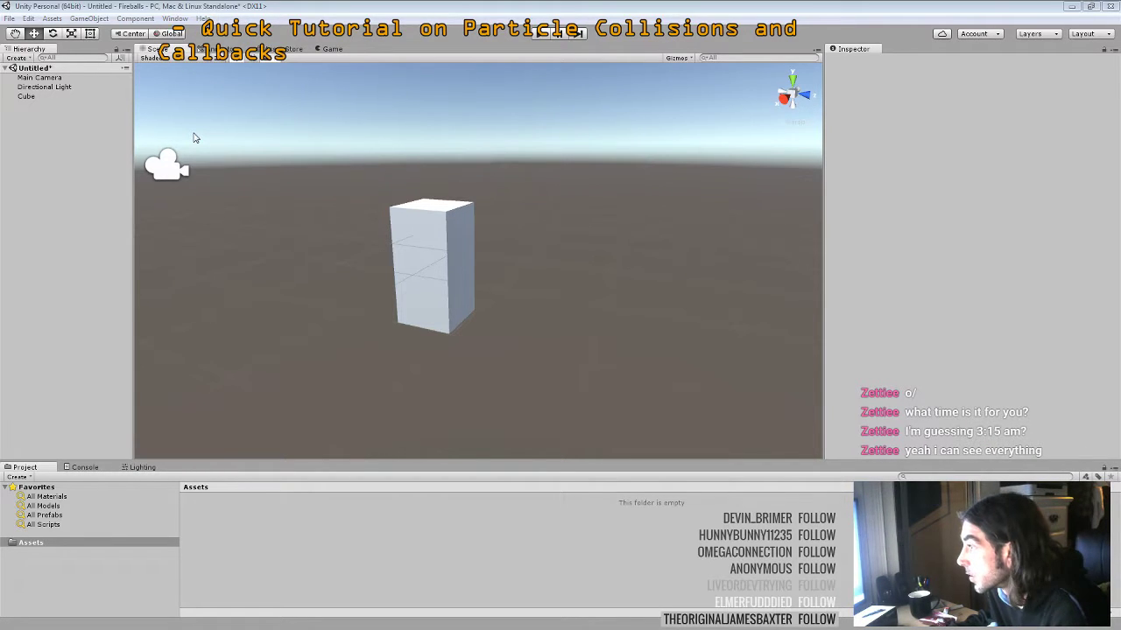
right_click(67, 142)
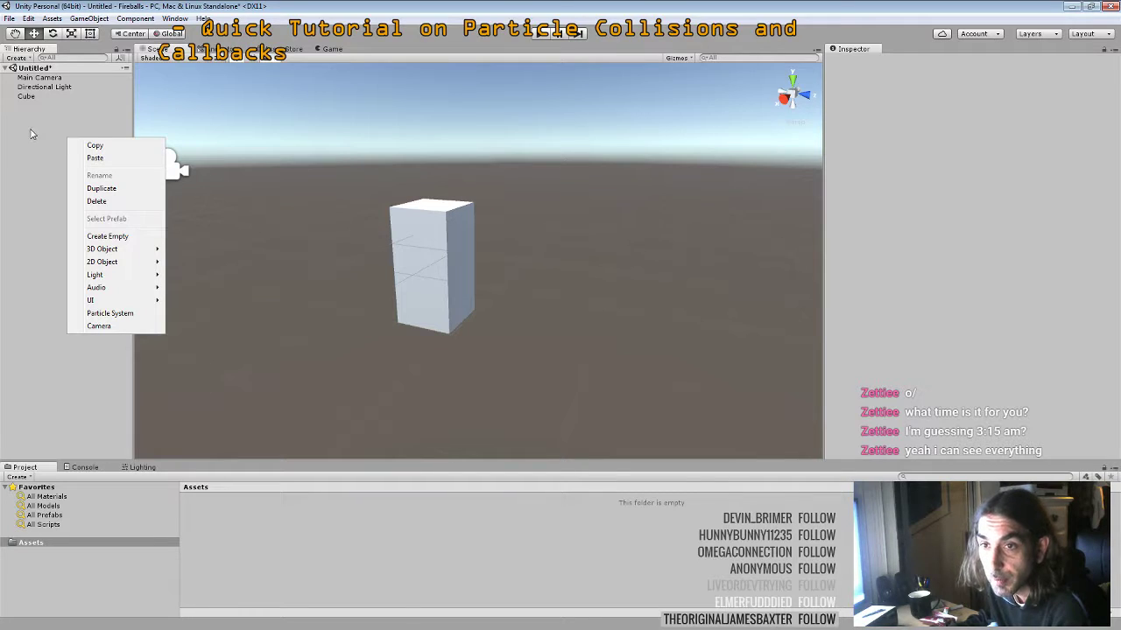
click(30, 134)
right_click(31, 134)
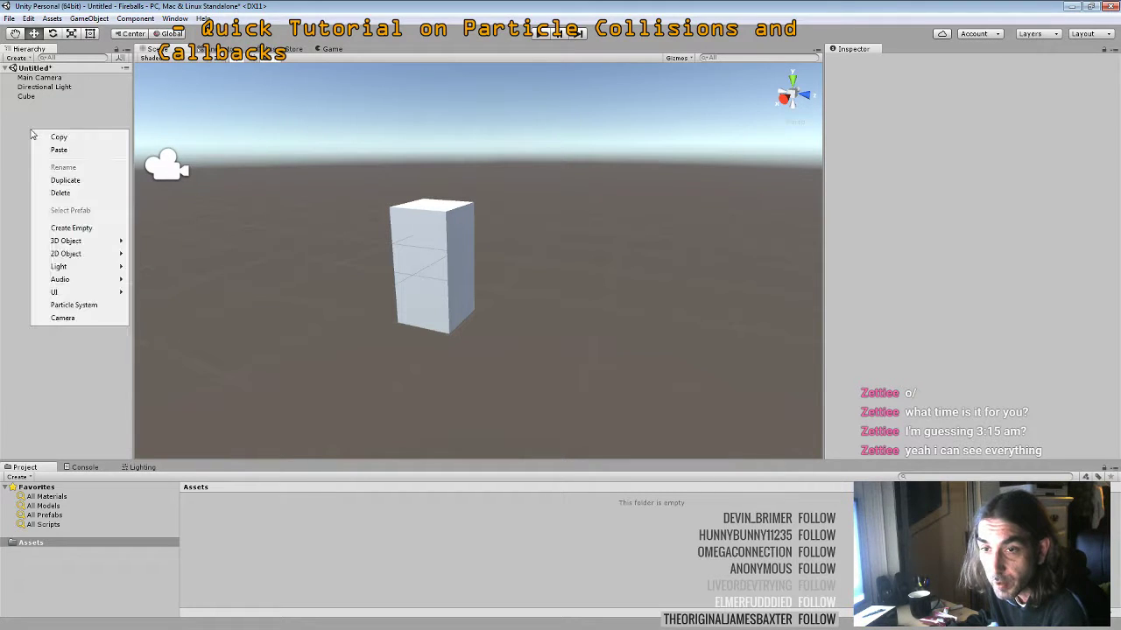
click(73, 305)
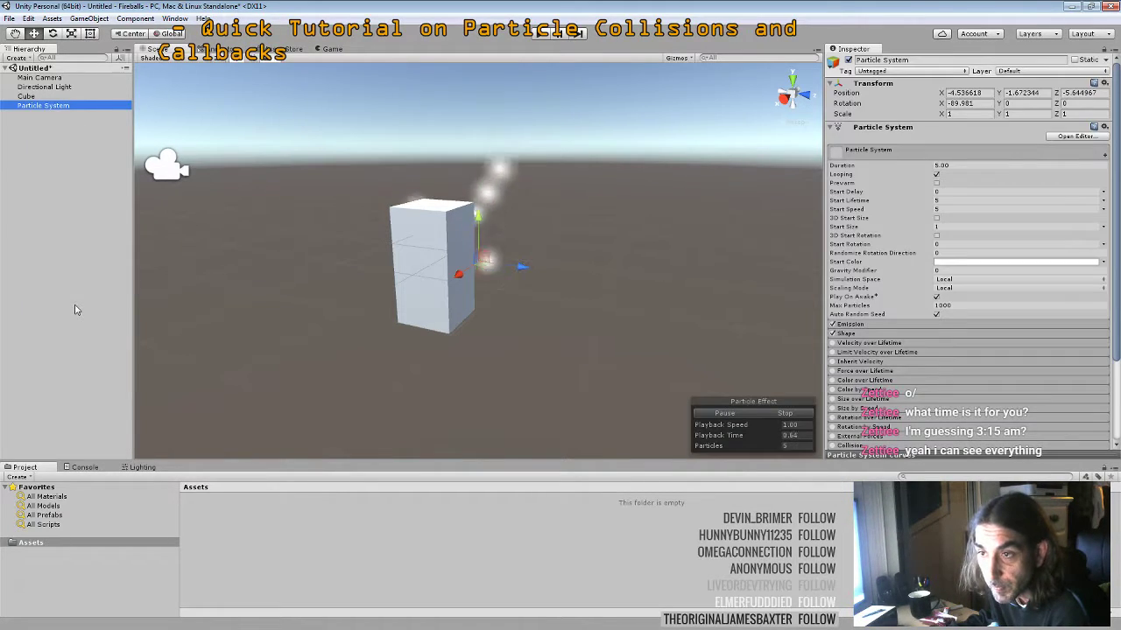
drag(479, 259, 528, 231)
Turn off the particle system's Shape module and set its X rotation to 0
click(832, 334)
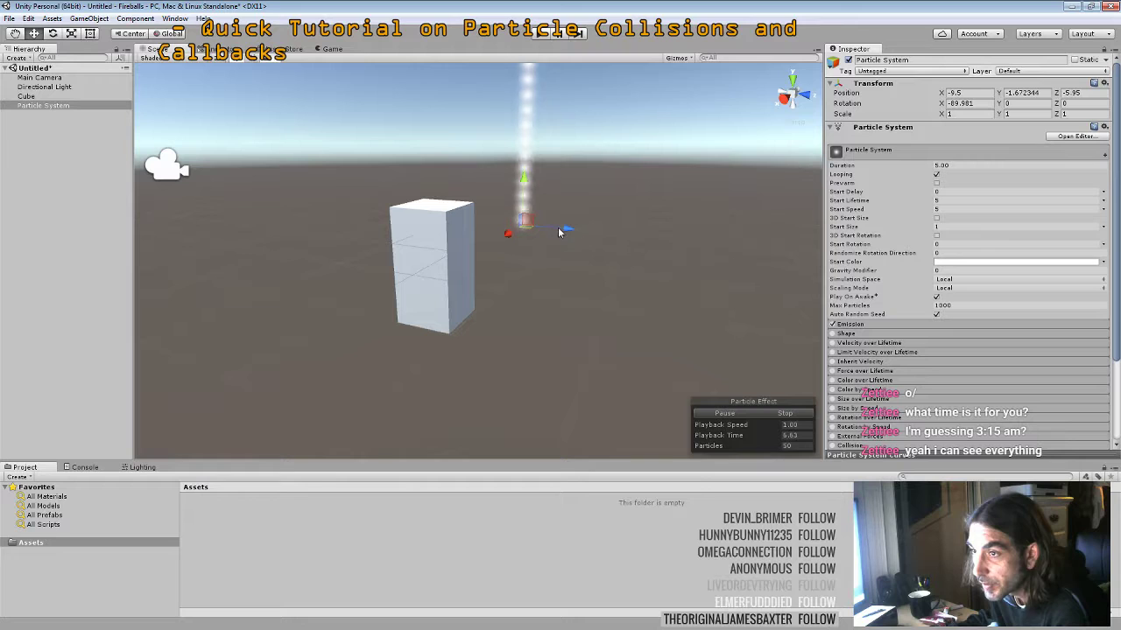
alt+drag(566, 257, 367, 237)
click(967, 103)
text(0)
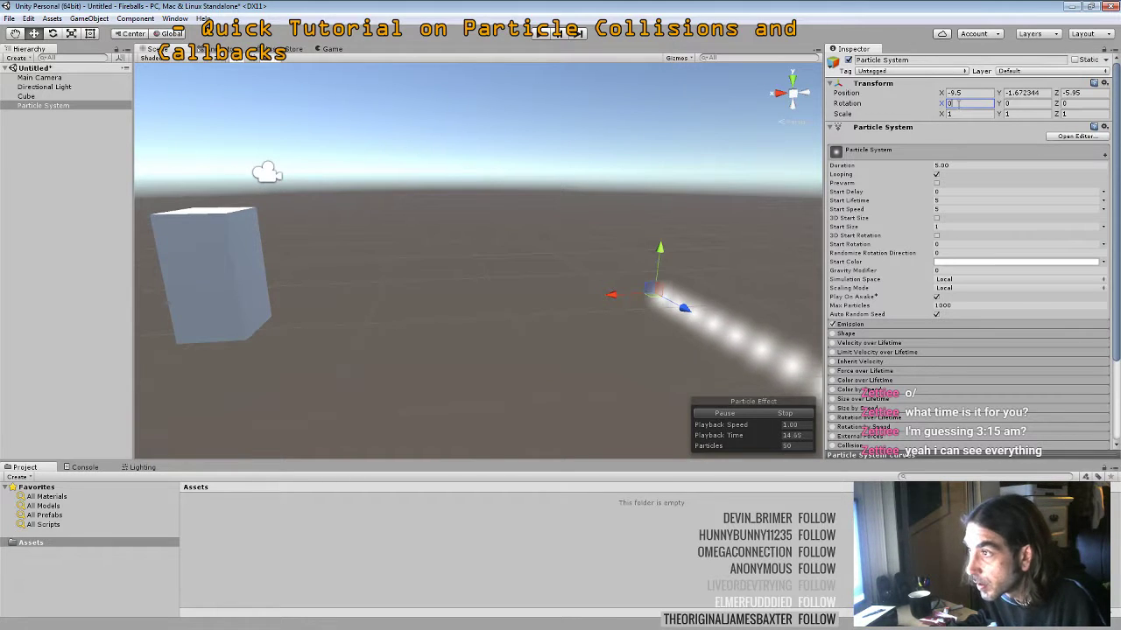
Move the particle system to about X -2.99, Z -21.49 and set its emission rate to 1
drag(652, 302, 401, 223)
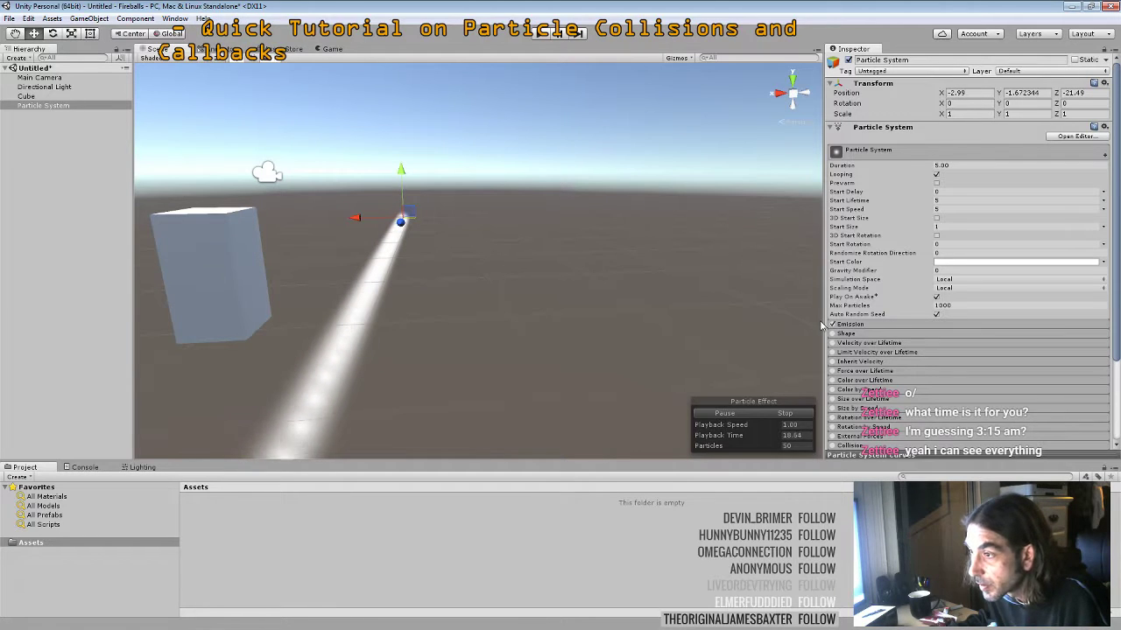
click(847, 326)
click(939, 335)
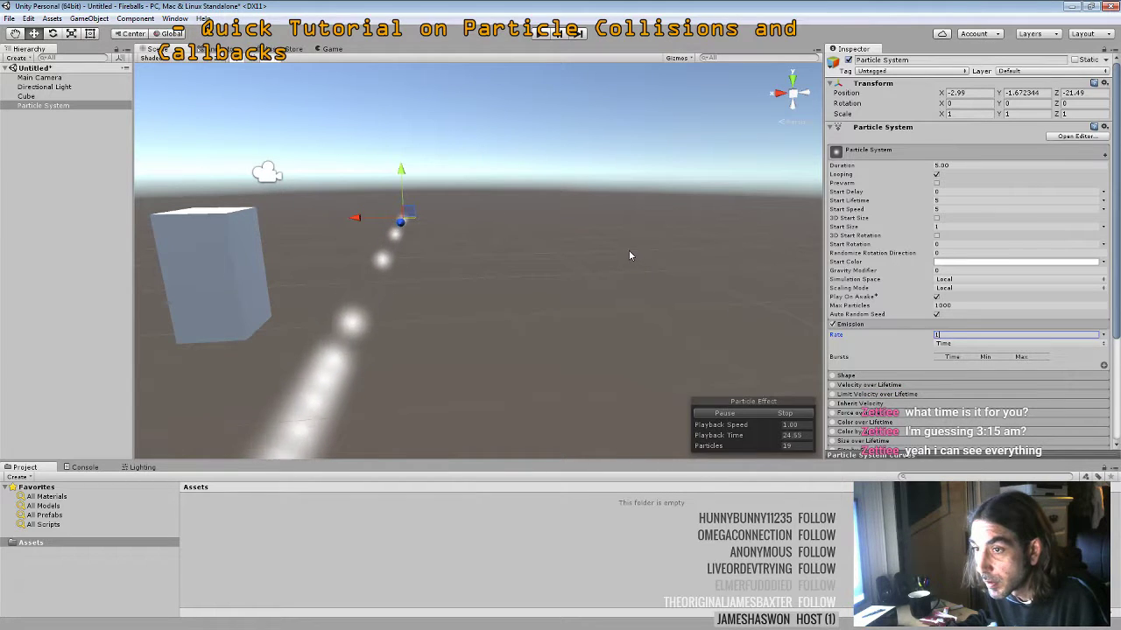
Line up the emitter with the cube at about X -0.94, Y -0.9, Z -16.15 so the particles travel toward it
drag(355, 218, 312, 215)
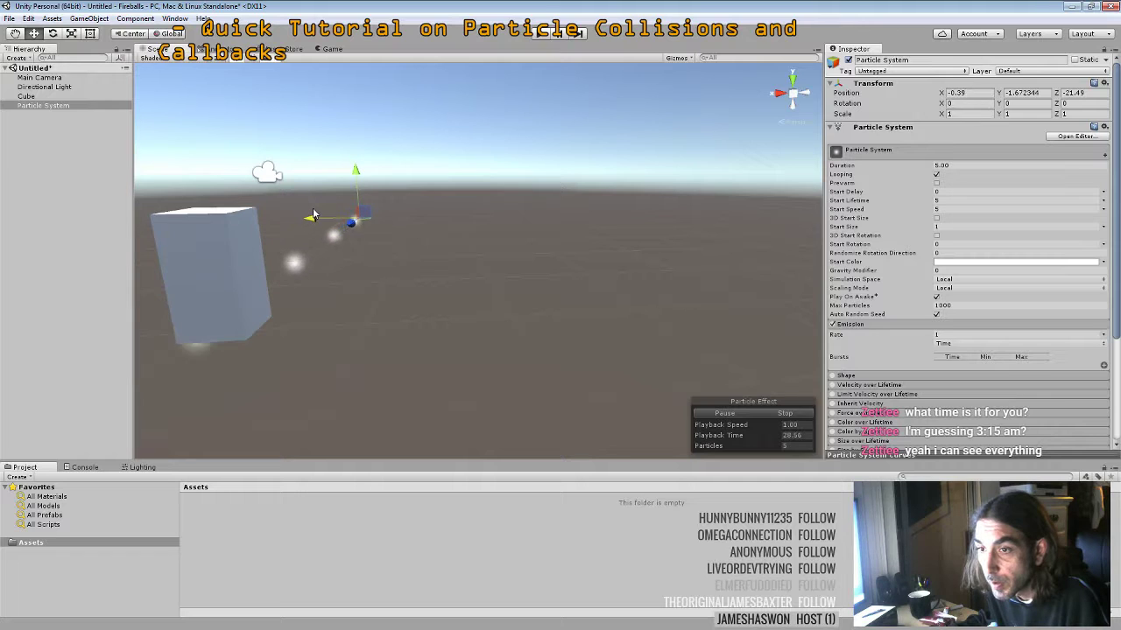
drag(356, 174, 843, 282)
alt+drag(525, 376, 503, 133)
alt+drag(555, 163, 463, 160)
drag(390, 347, 509, 223)
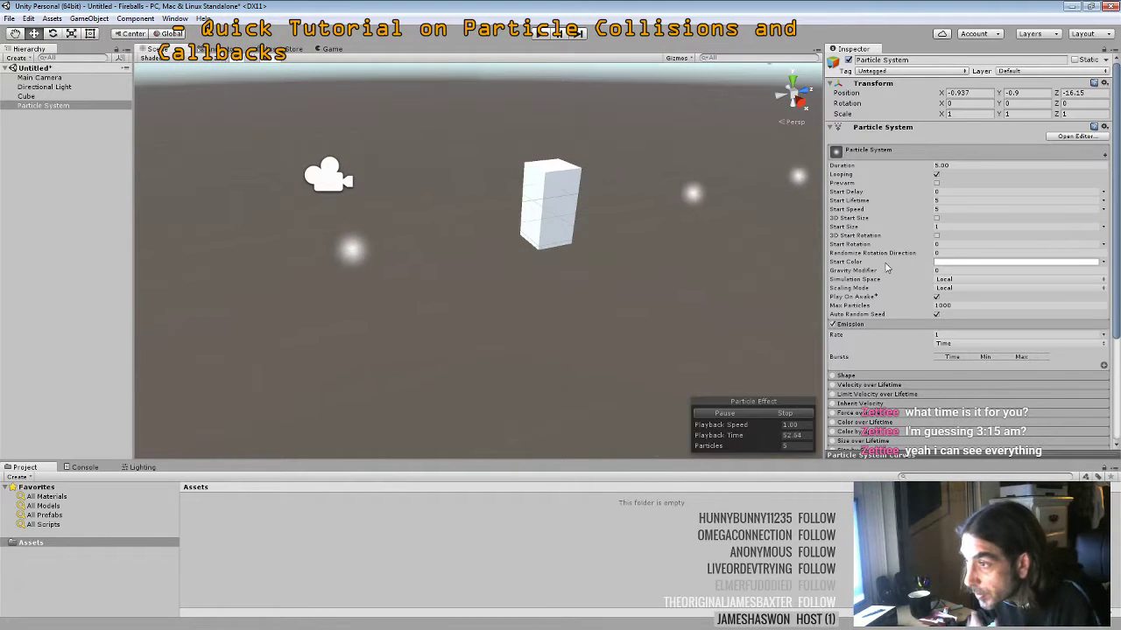
Enable the particle system's Collision module with the World type and turn on Visualize Bounds
scroll(869, 259, down, 2)
scroll(869, 259, down, 2)
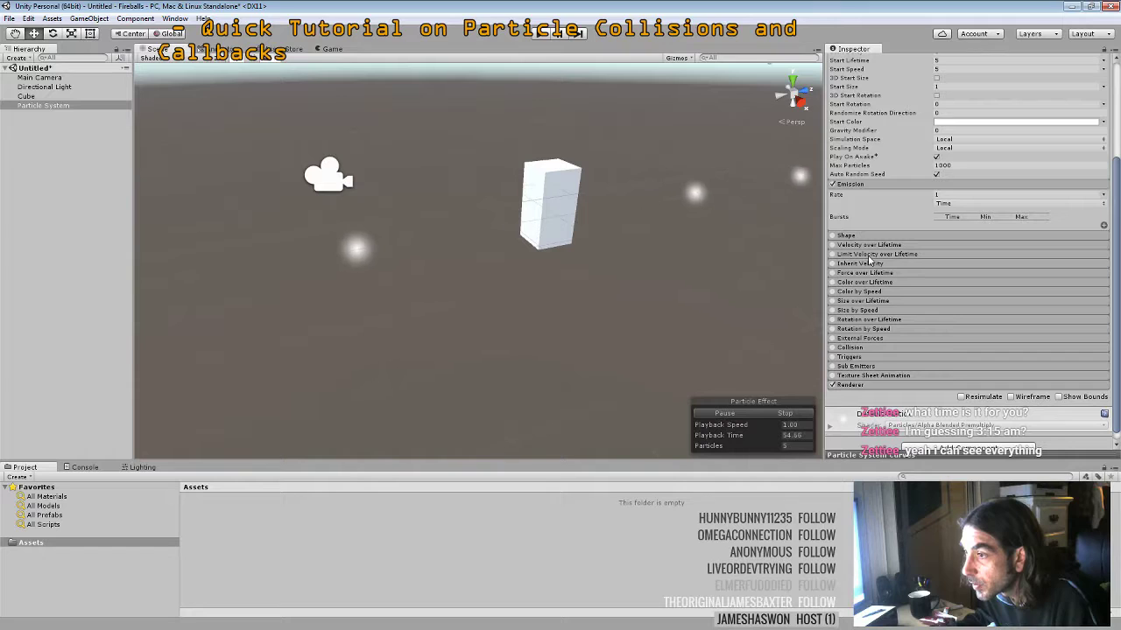
click(835, 339)
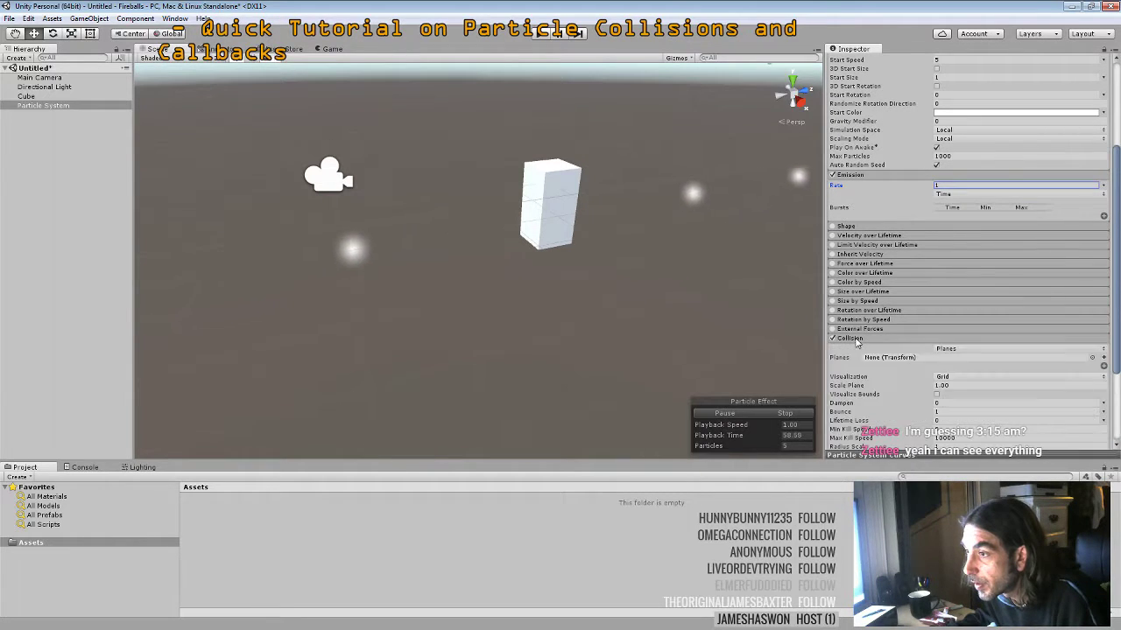
click(851, 339)
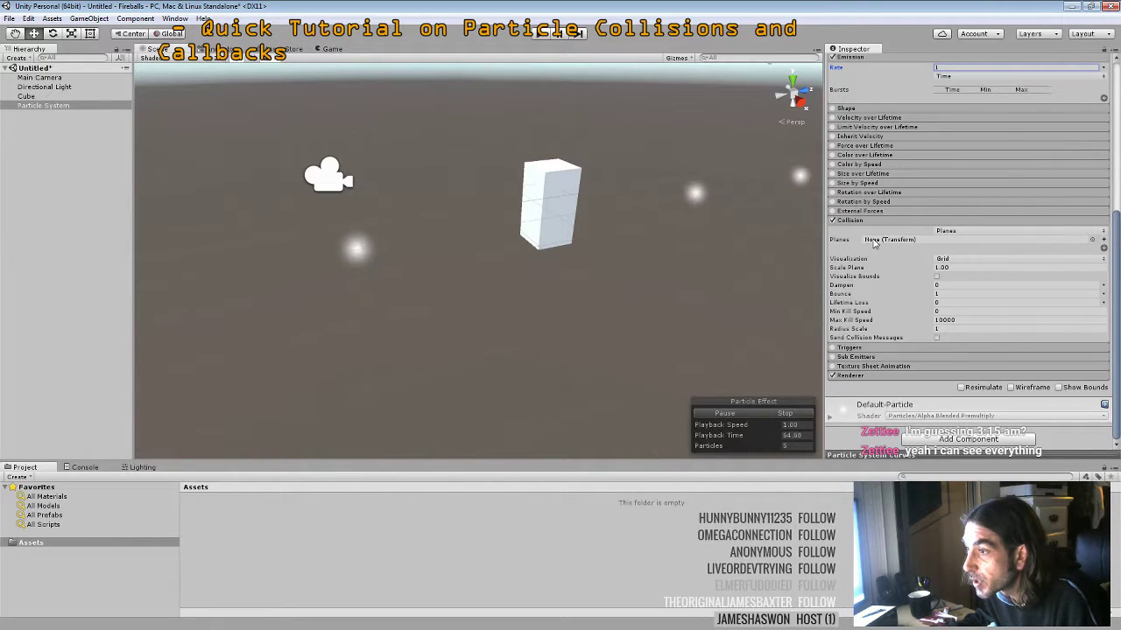
click(949, 231)
click(961, 255)
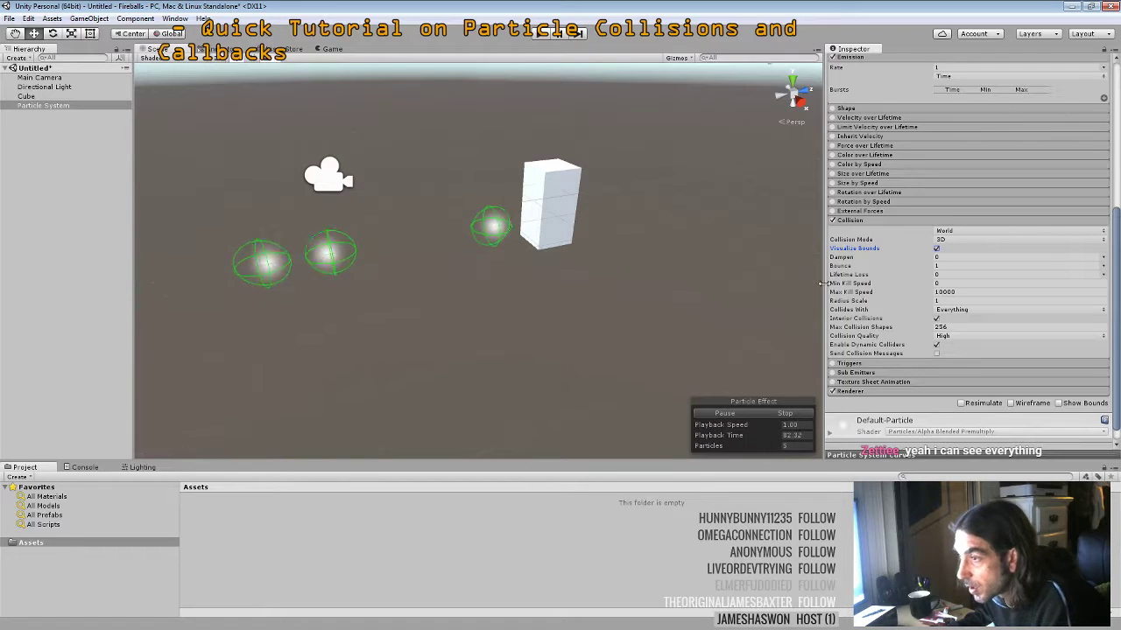
right_drag(747, 256, 698, 274)
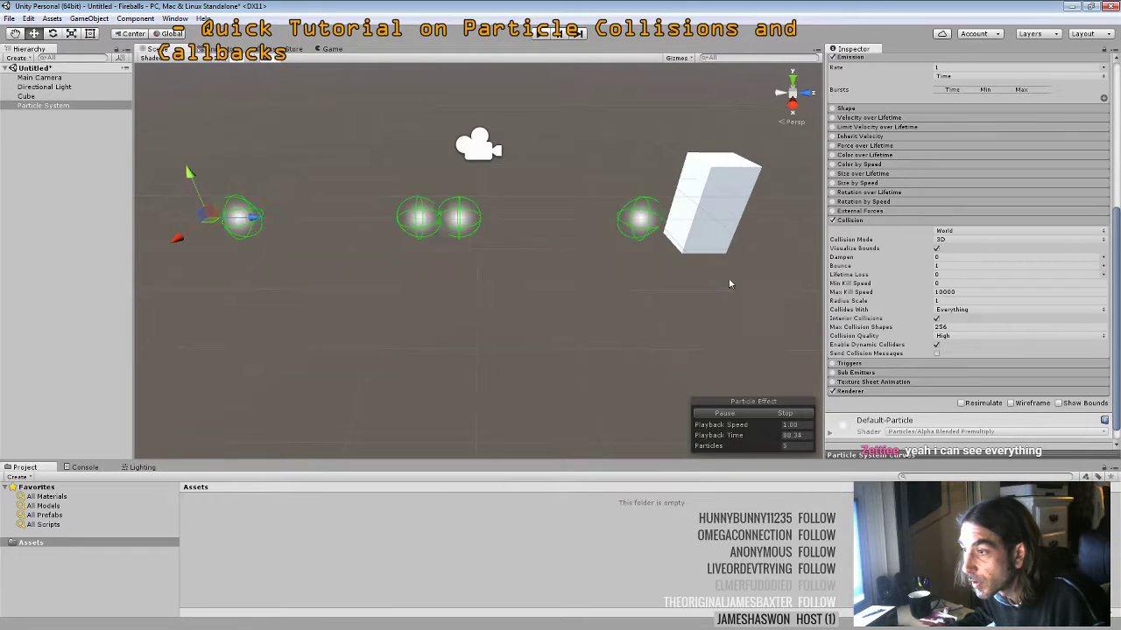
Set the collision Bounce to 0 and the Min Kill Speed to 0.1
scroll(853, 306, down, 1)
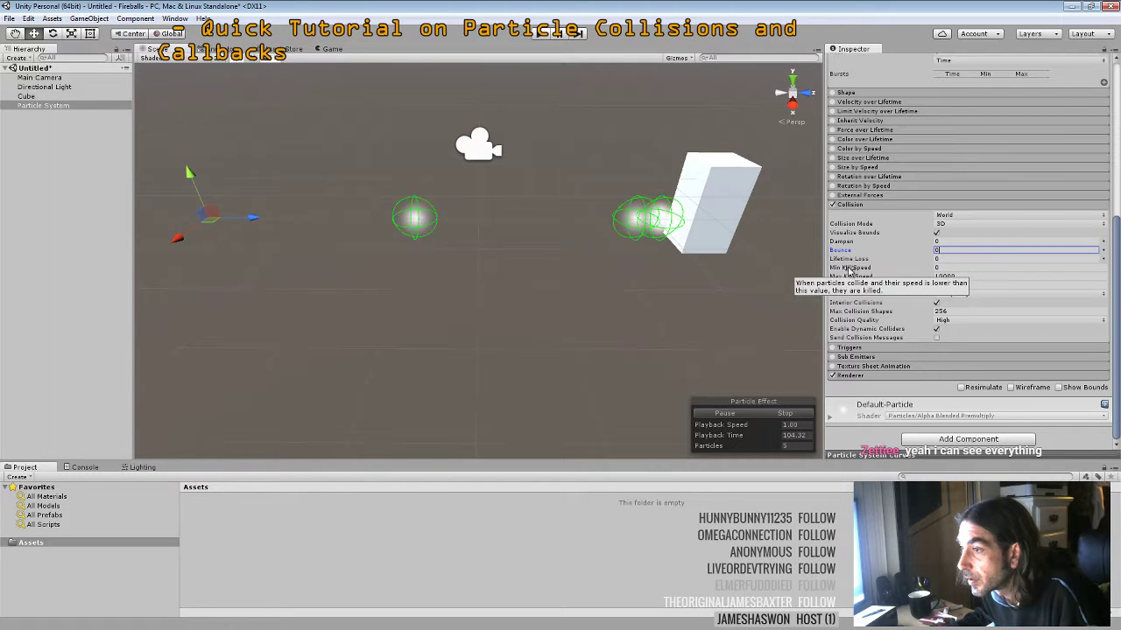
click(937, 267)
text(11)
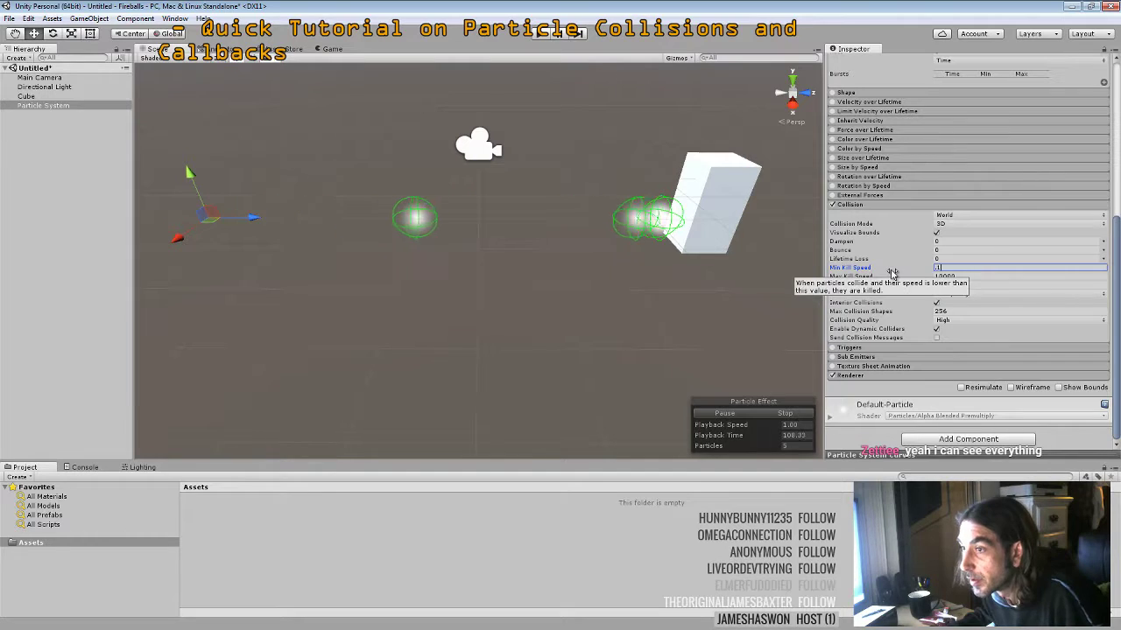
key(Return)
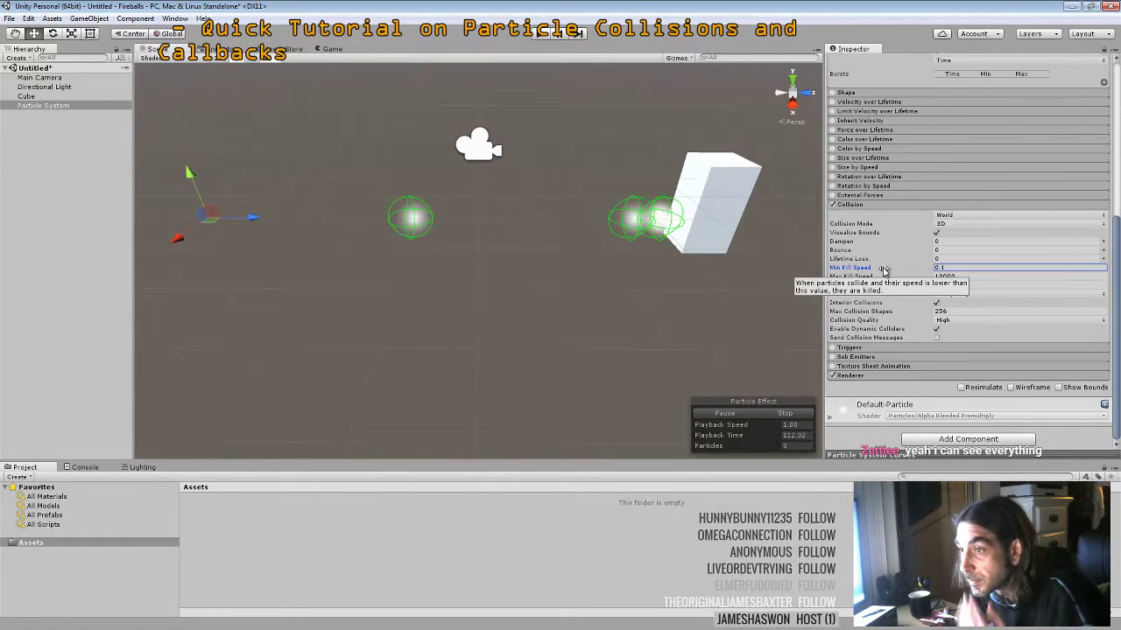
Set the collision Bounce to 0.24 and enable Send Collision Messages
click(928, 252)
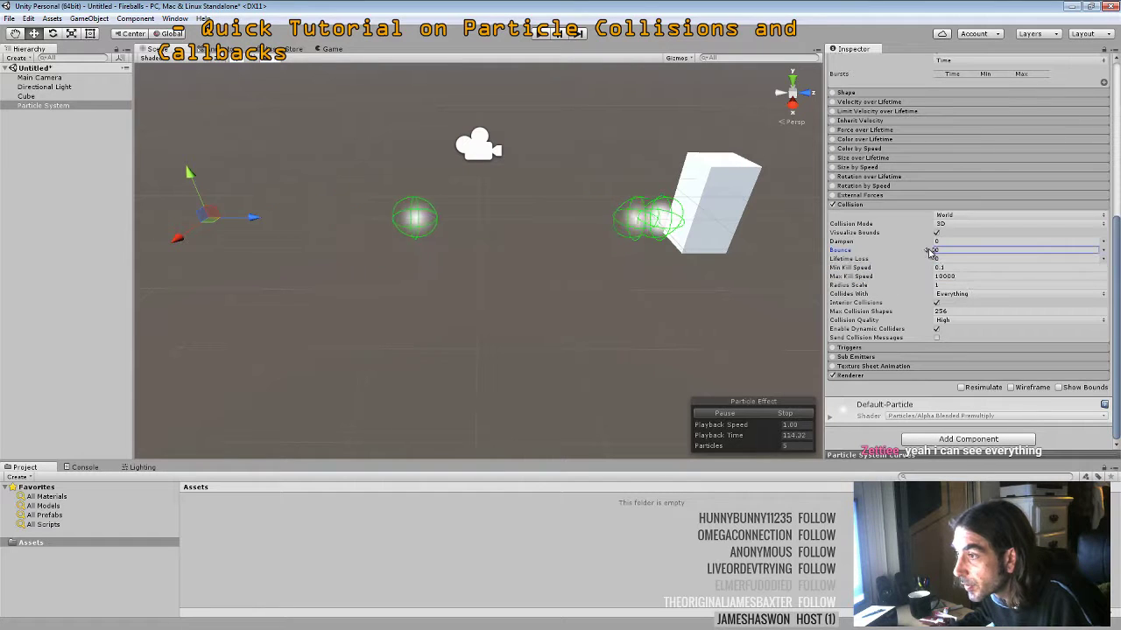
text(0.18)
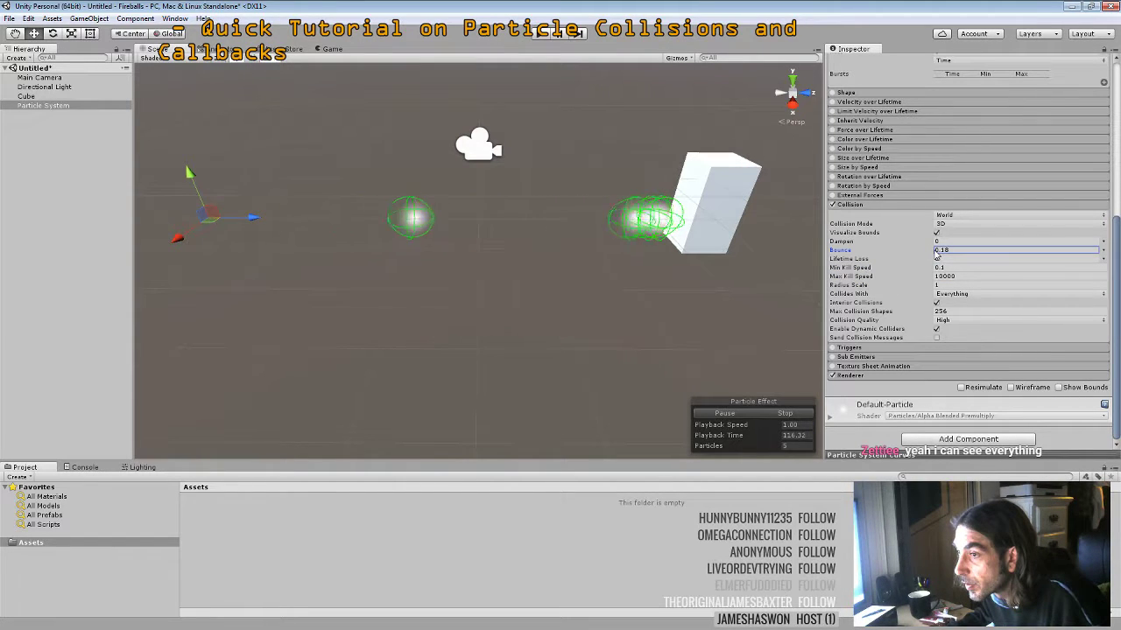
text(0.24)
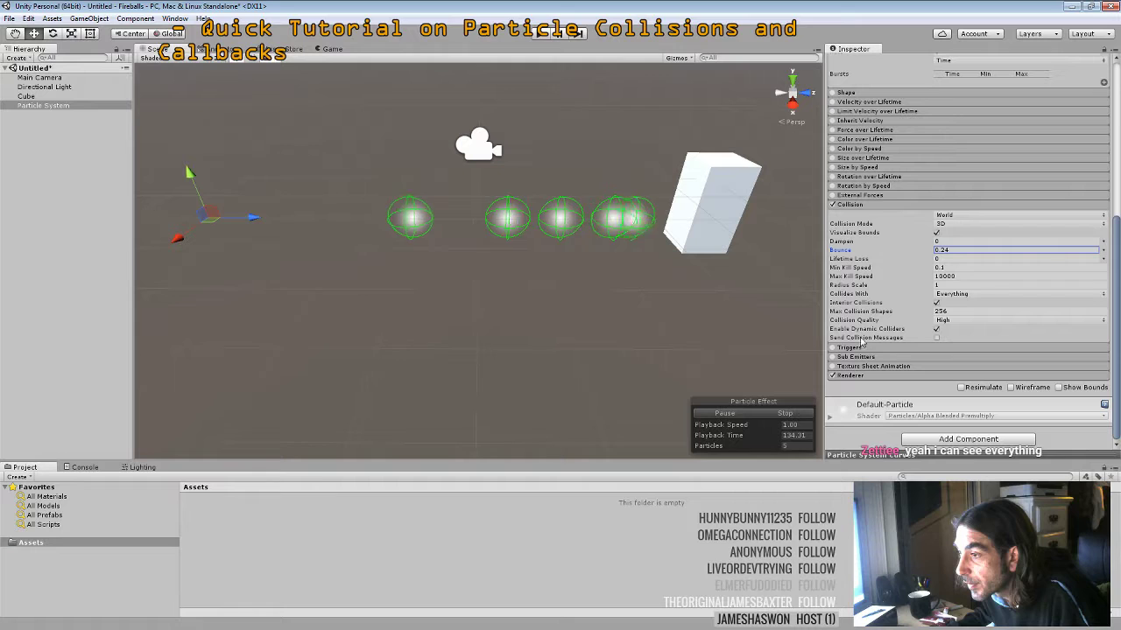
click(937, 338)
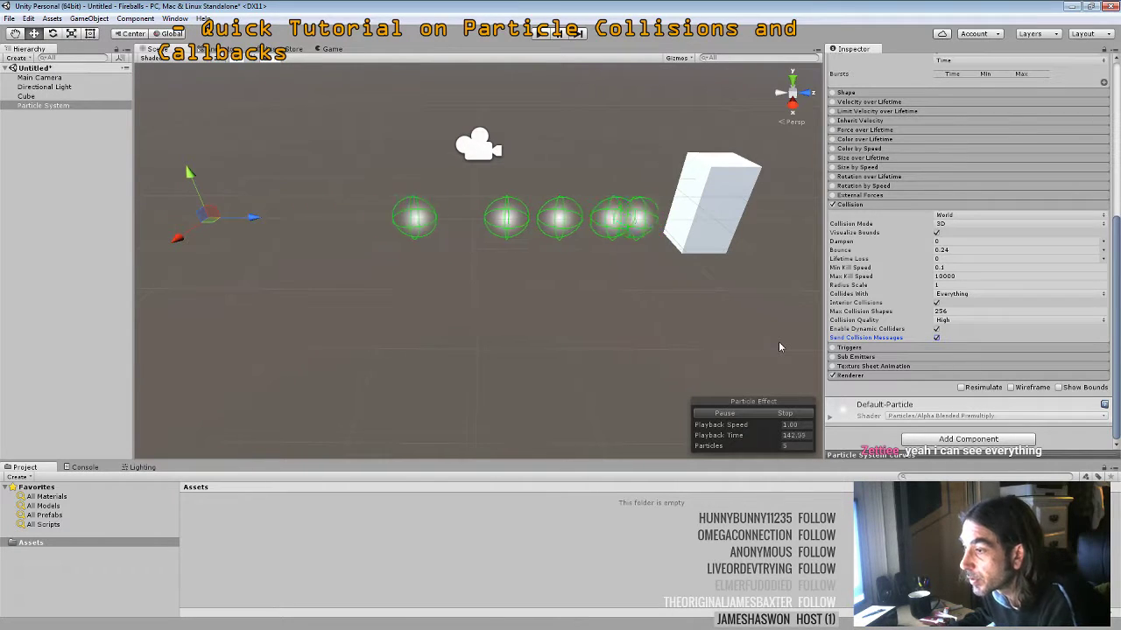
click(936, 439)
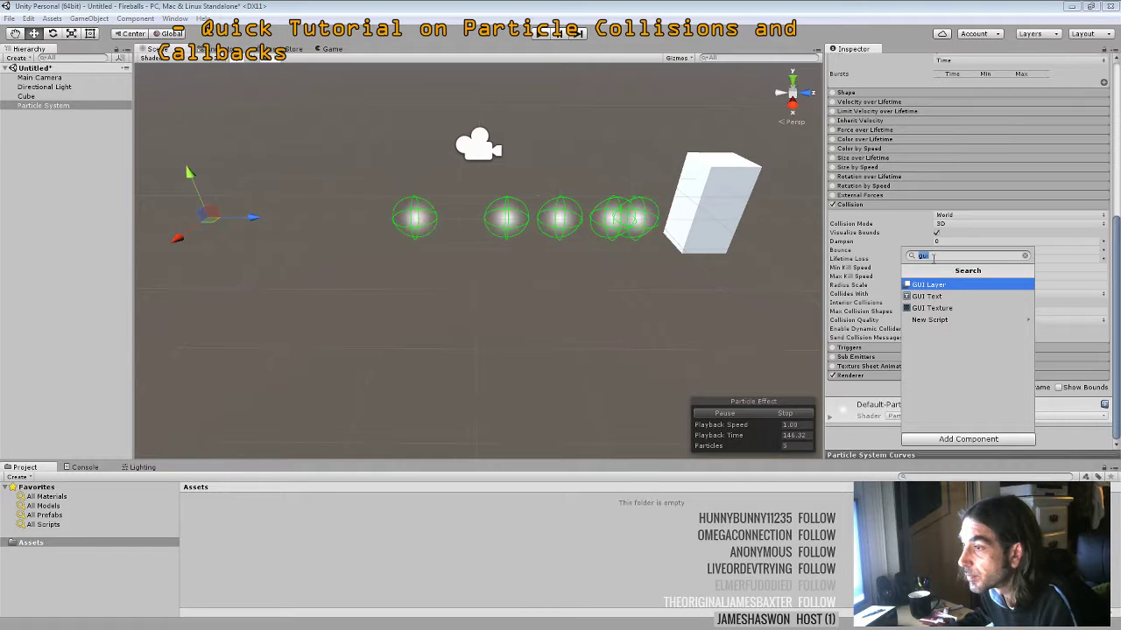
text(cal)
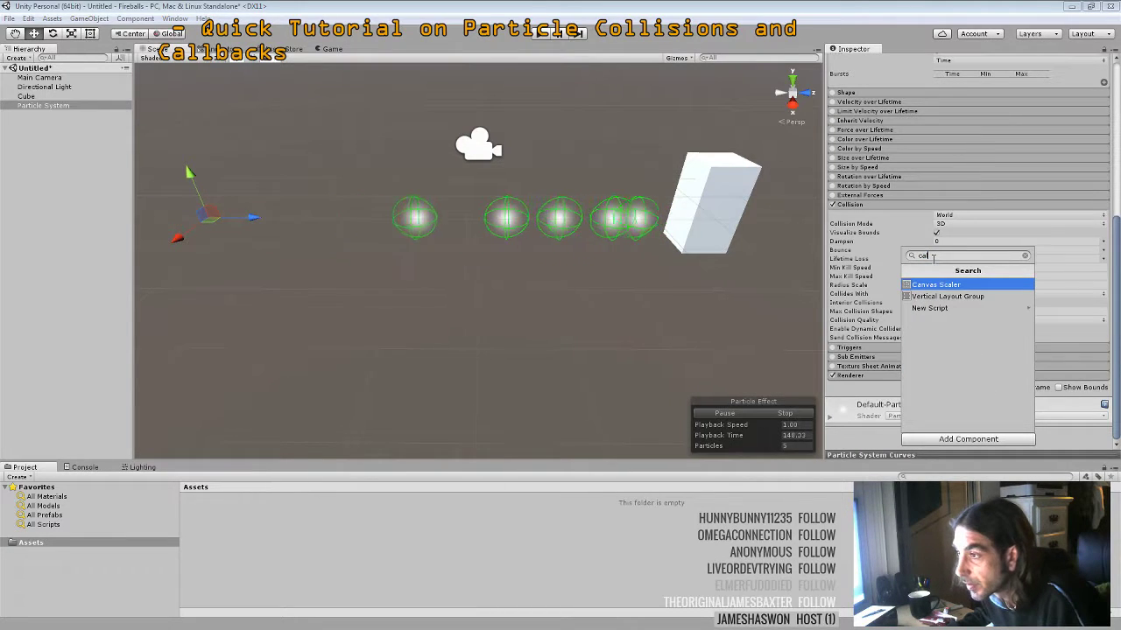
key(BackSpace)
key(BackSpace)
key(BackSpace)
key(BackSpace)
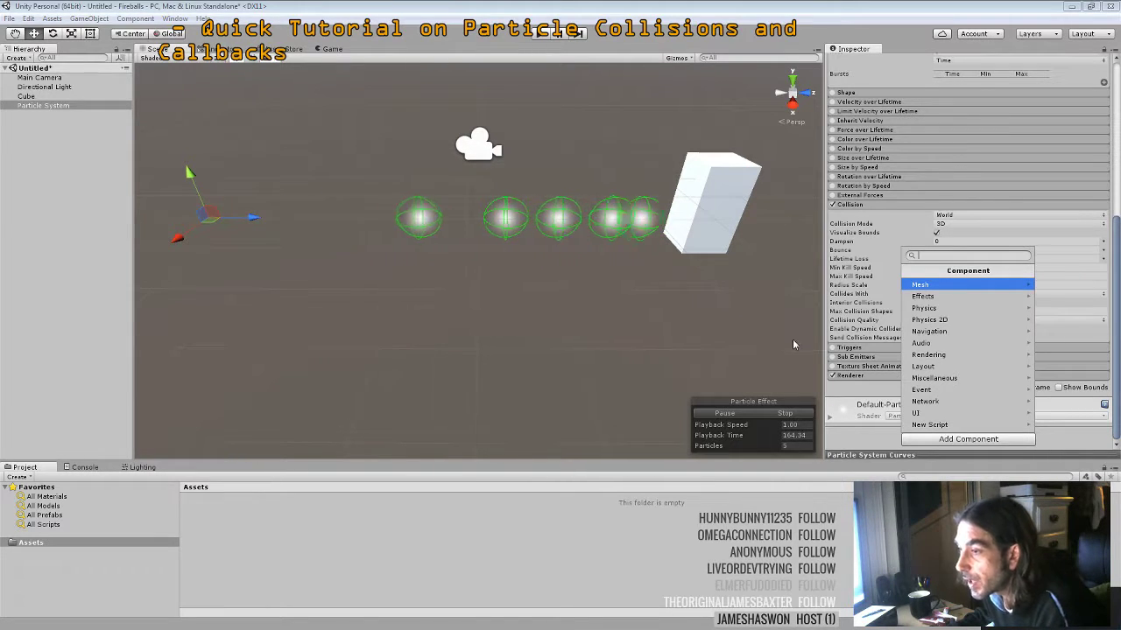
click(839, 395)
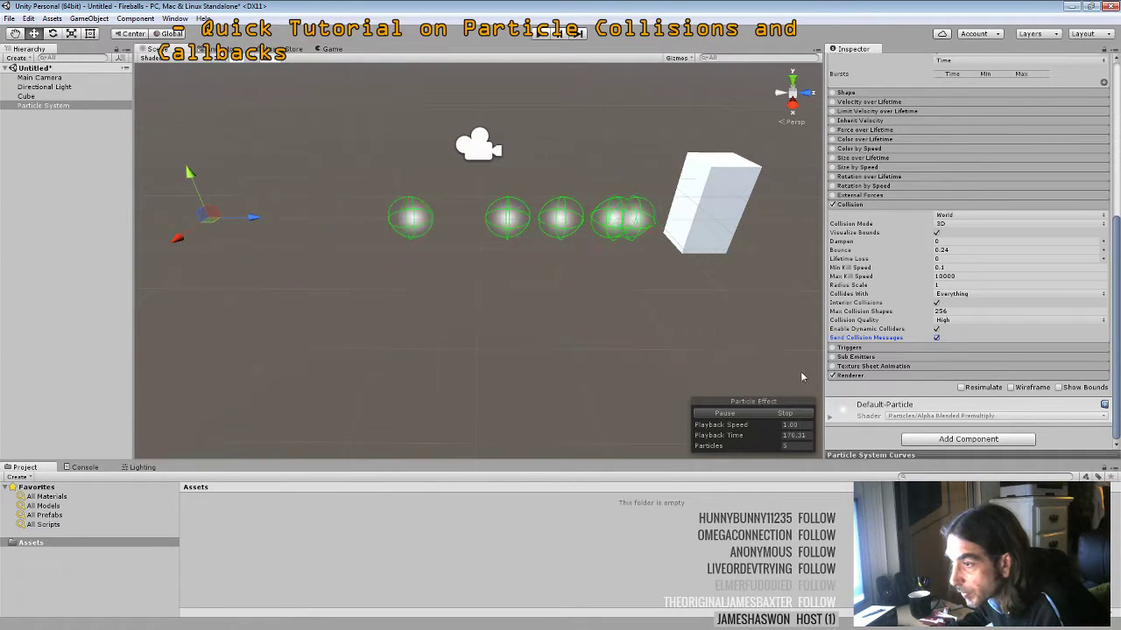
Create a second particle system and make it an independent top-level object in the hierarchy
right_click(37, 131)
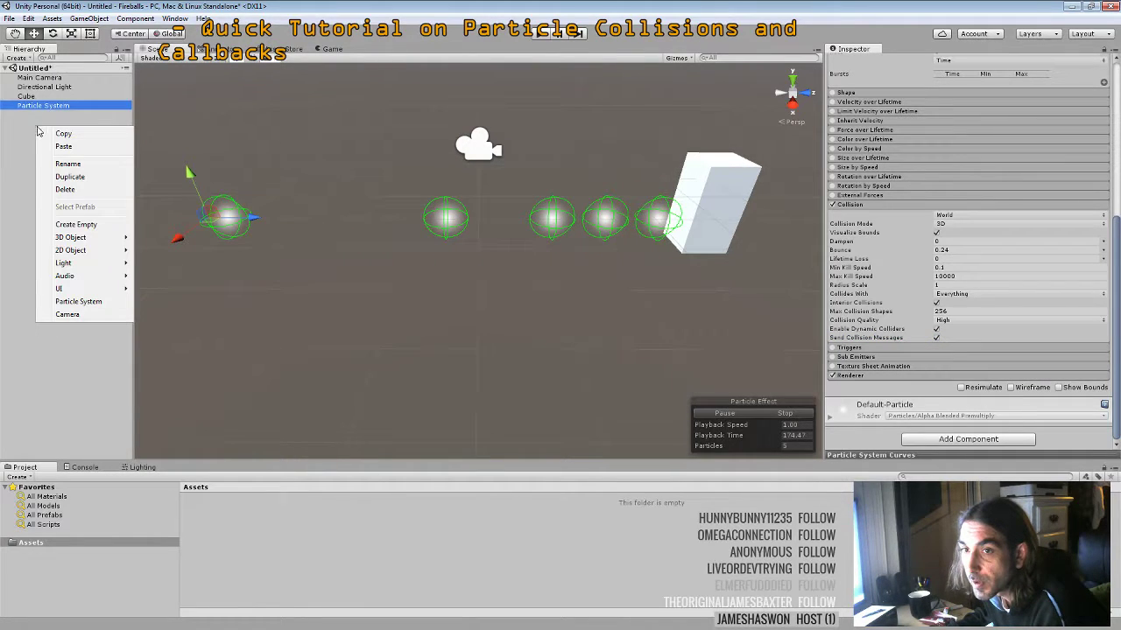
click(77, 302)
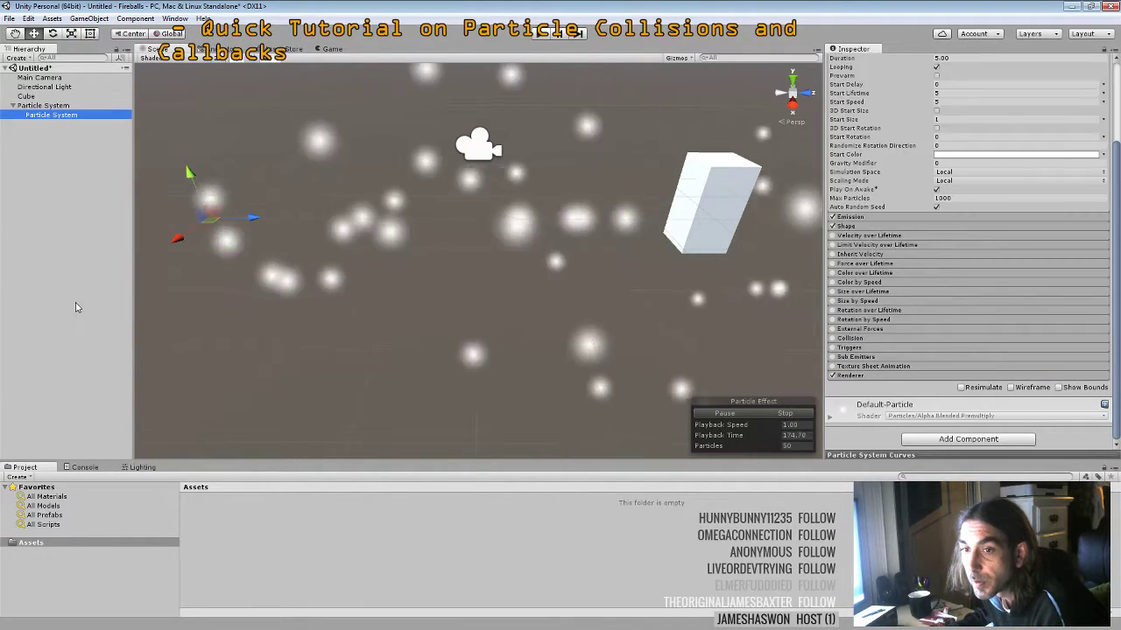
click(41, 133)
click(33, 119)
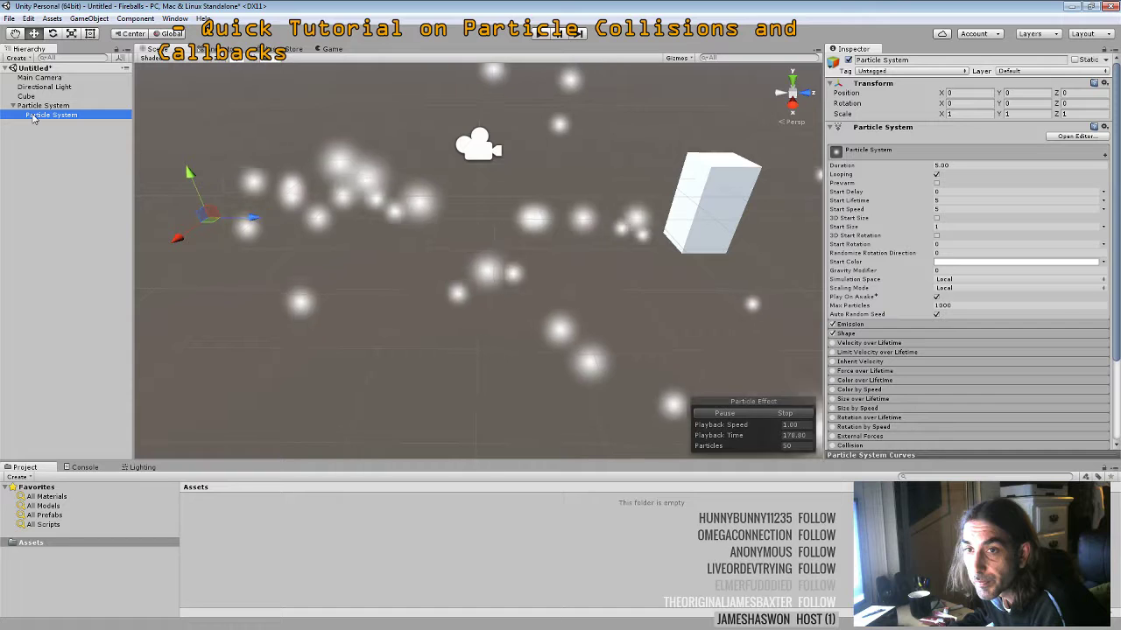
drag(32, 119, 21, 142)
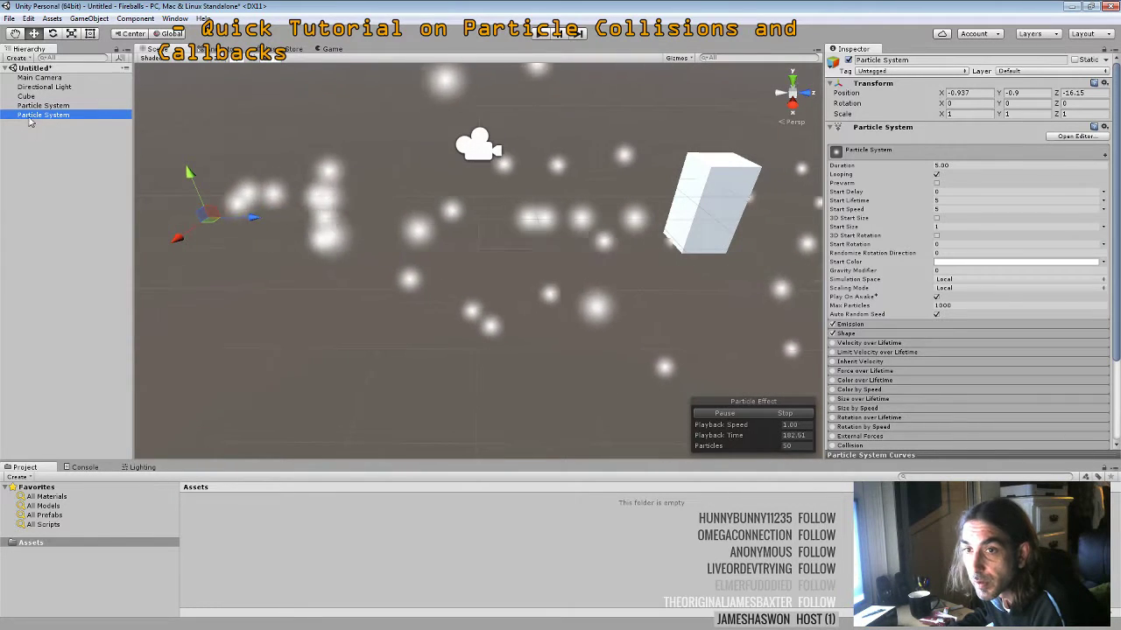
Set the second particle system to emit by Distance in World simulation space, and move it around to test the emission
click(850, 324)
click(1011, 344)
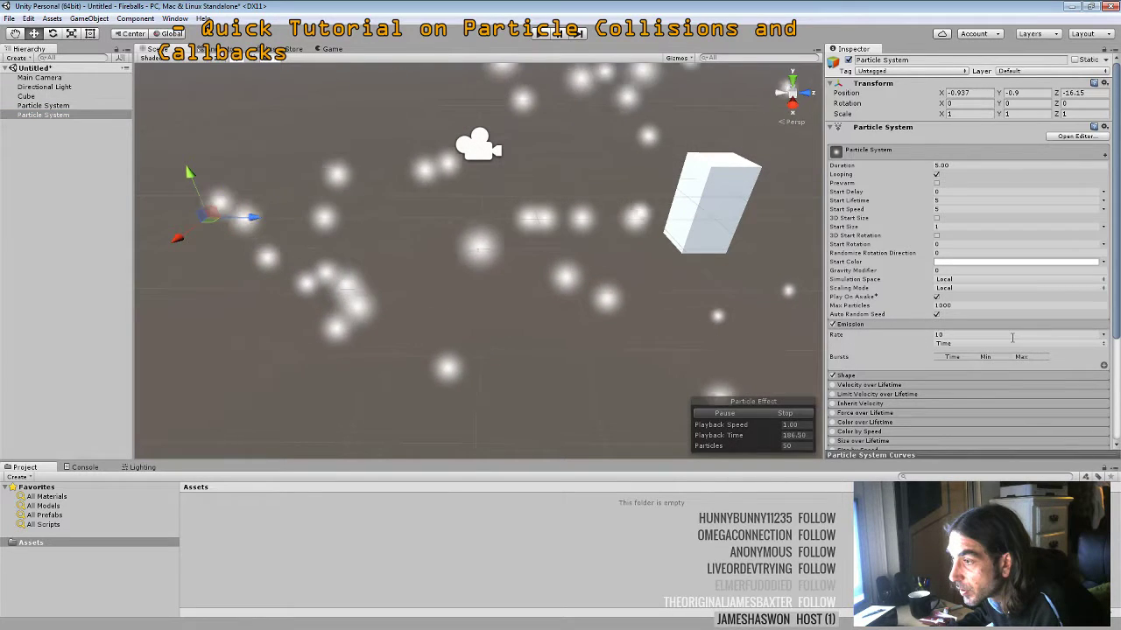
click(967, 367)
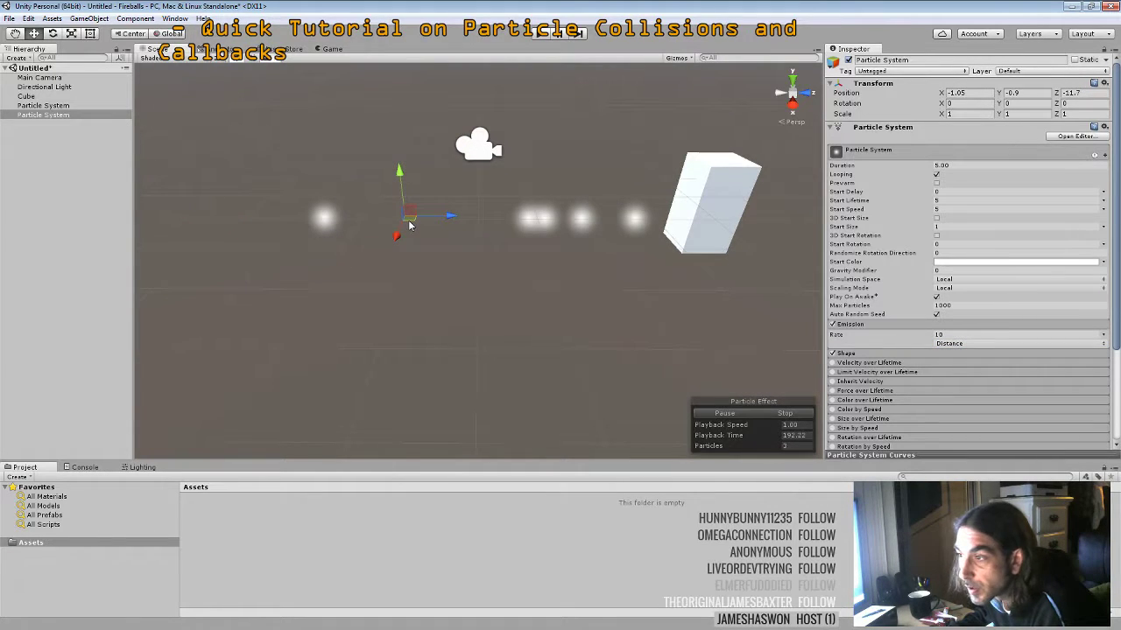
click(962, 292)
drag(407, 223, 478, 266)
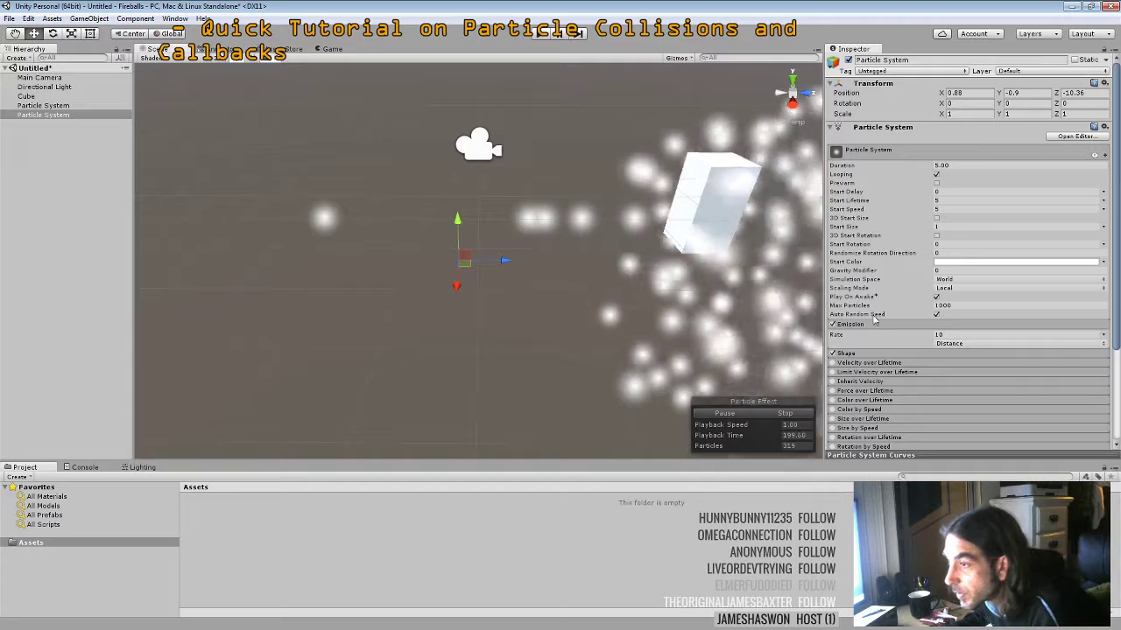
Disable the second particle system's Shape module and set its Start Speed to 0, moving the emitter to test the trail
click(832, 352)
click(833, 353)
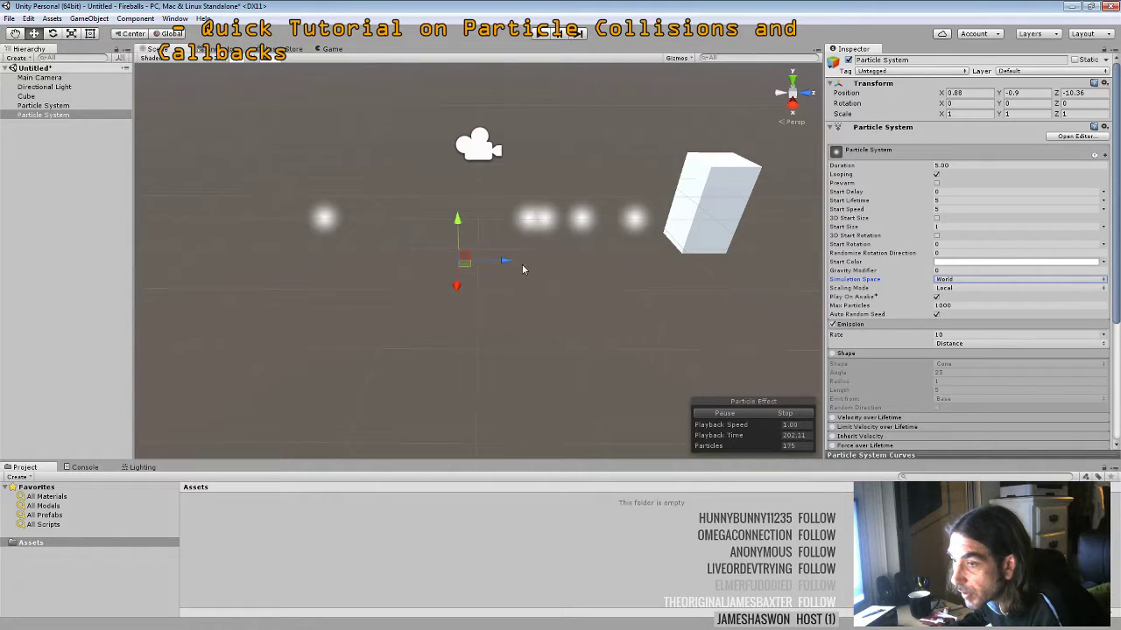
mouse_move(466, 269)
mouse_down()
mouse_move(604, 270)
mouse_move(308, 263)
mouse_up()
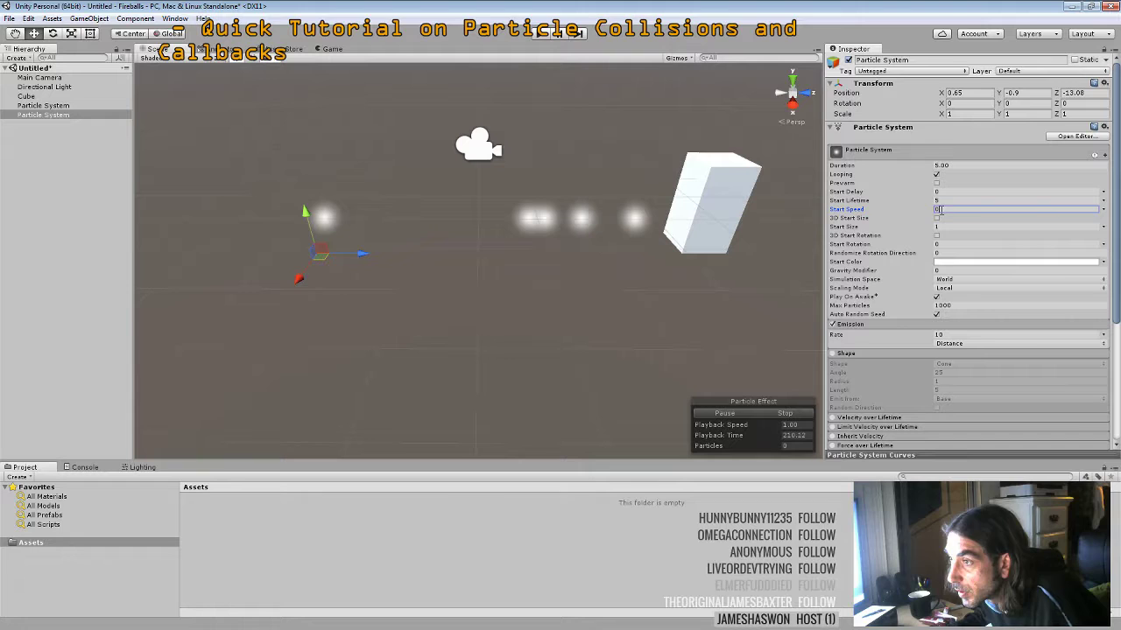
drag(318, 259, 258, 346)
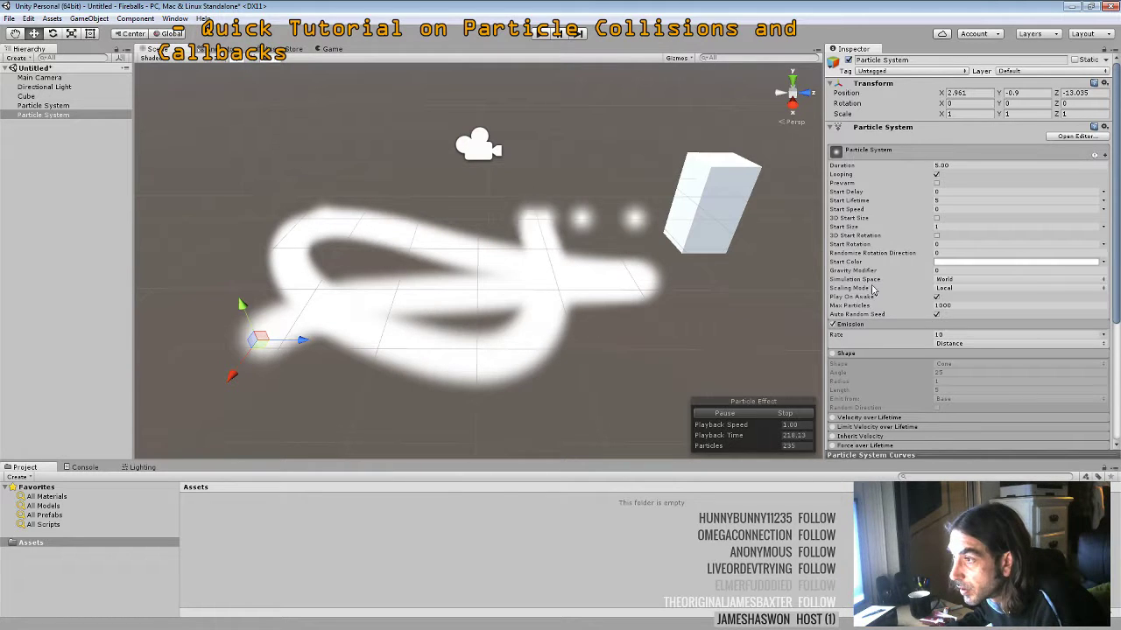
Set the trail's Start Lifetime to 0.1 and move the emitter around to test the trail length
click(943, 201)
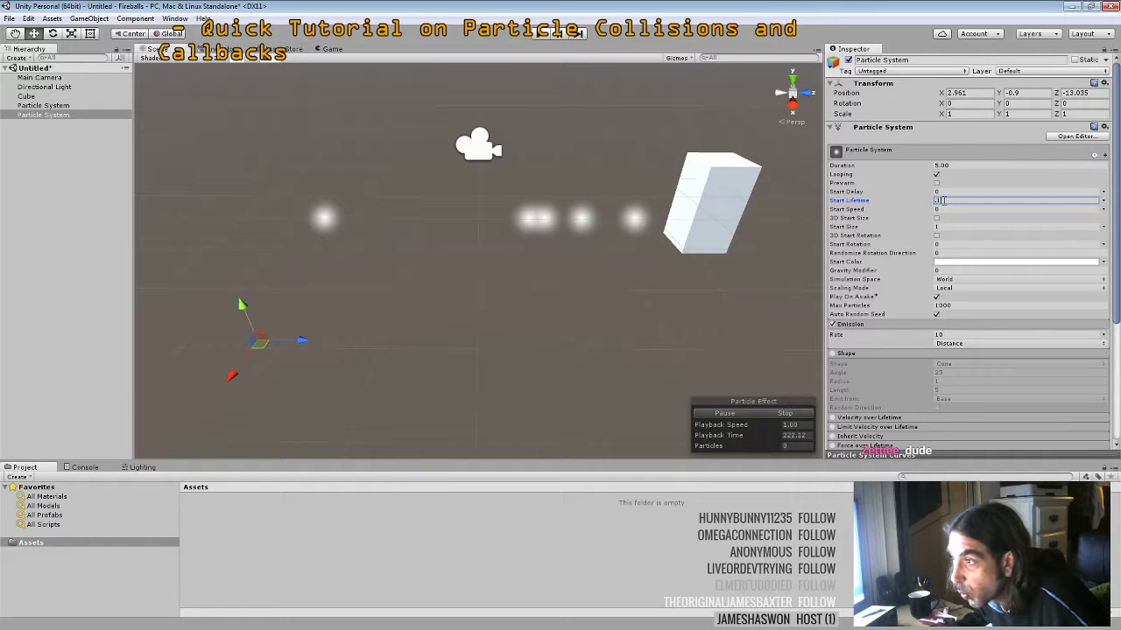
text(0.1)
drag(266, 352, 573, 282)
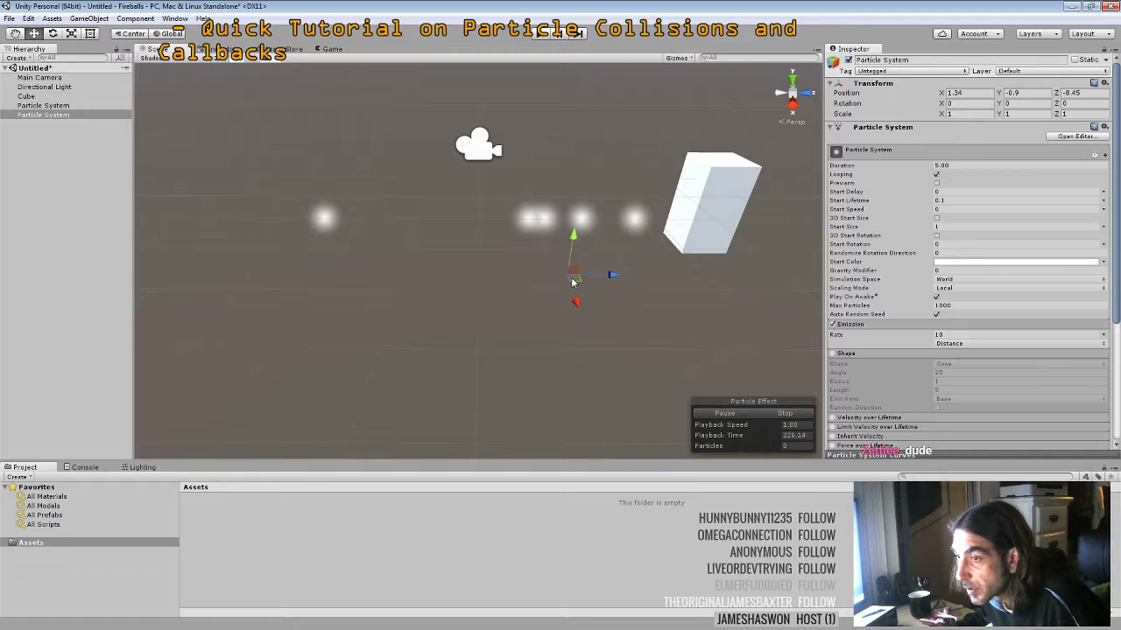
scroll(867, 289, down, 2)
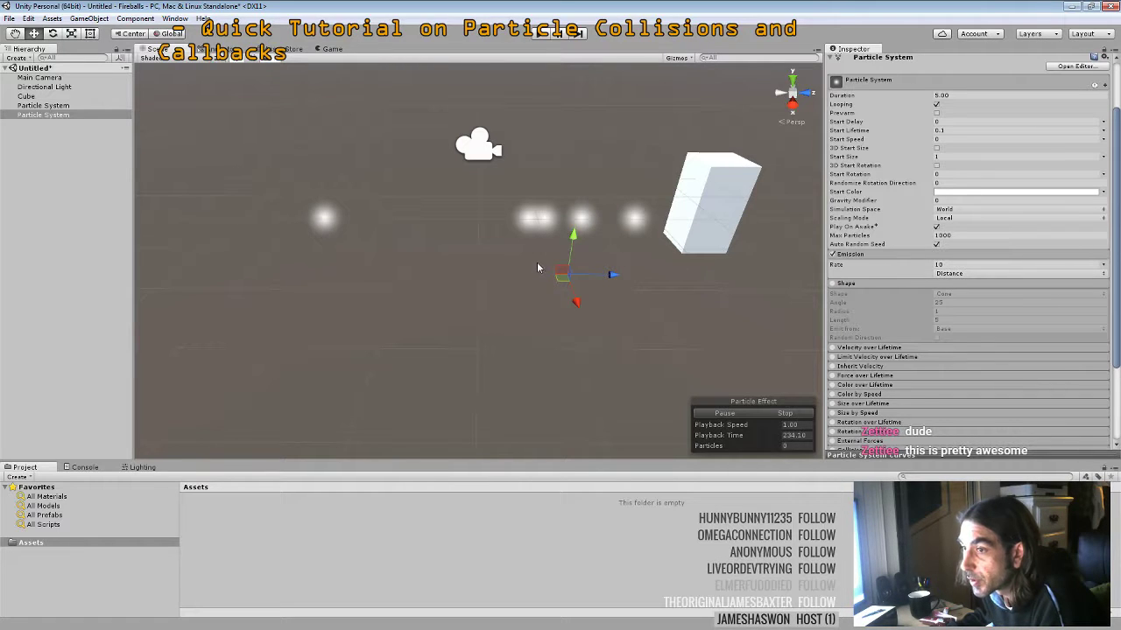
drag(562, 280, 415, 286)
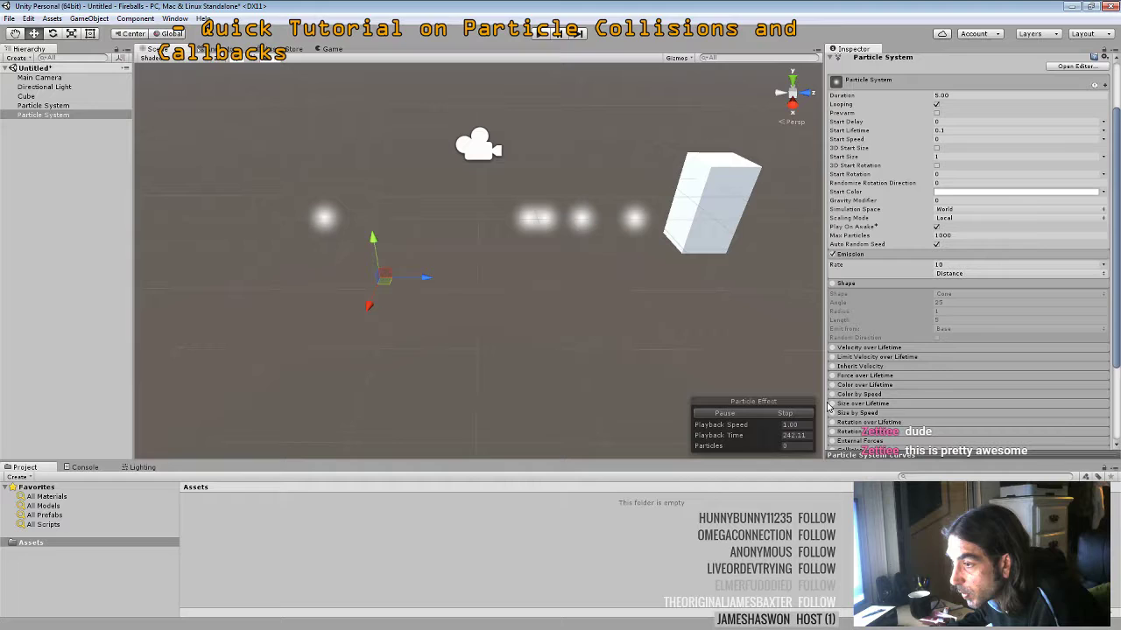
Enable Size over Lifetime on the trail with a curve falling from 1 to 0, and add a key that bulges its middle outward
click(853, 403)
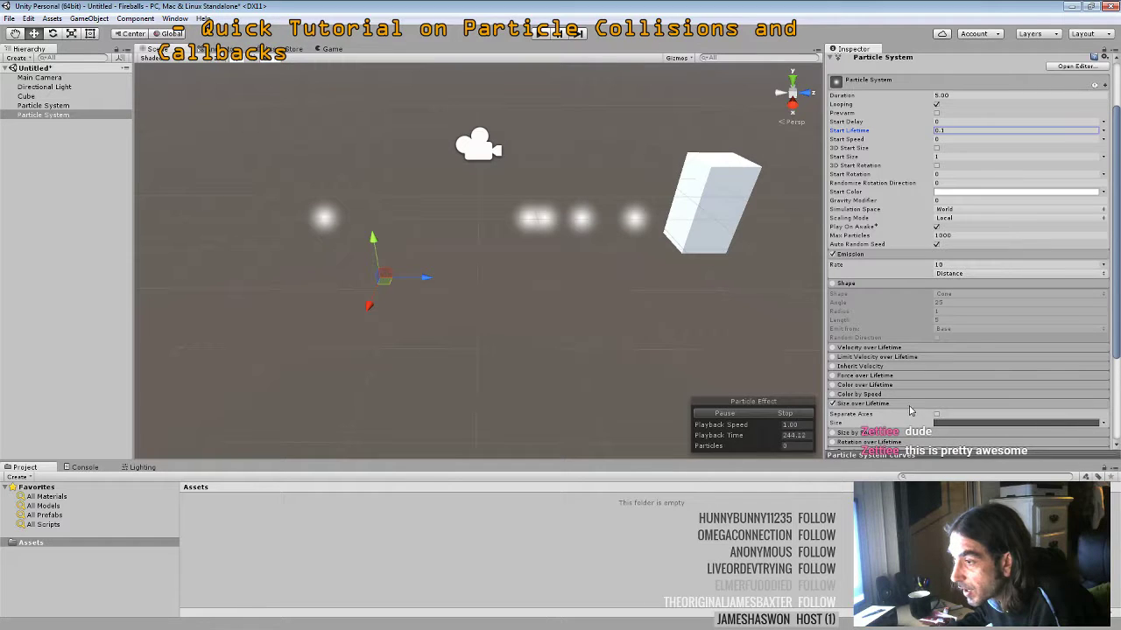
scroll(907, 404, down, 3)
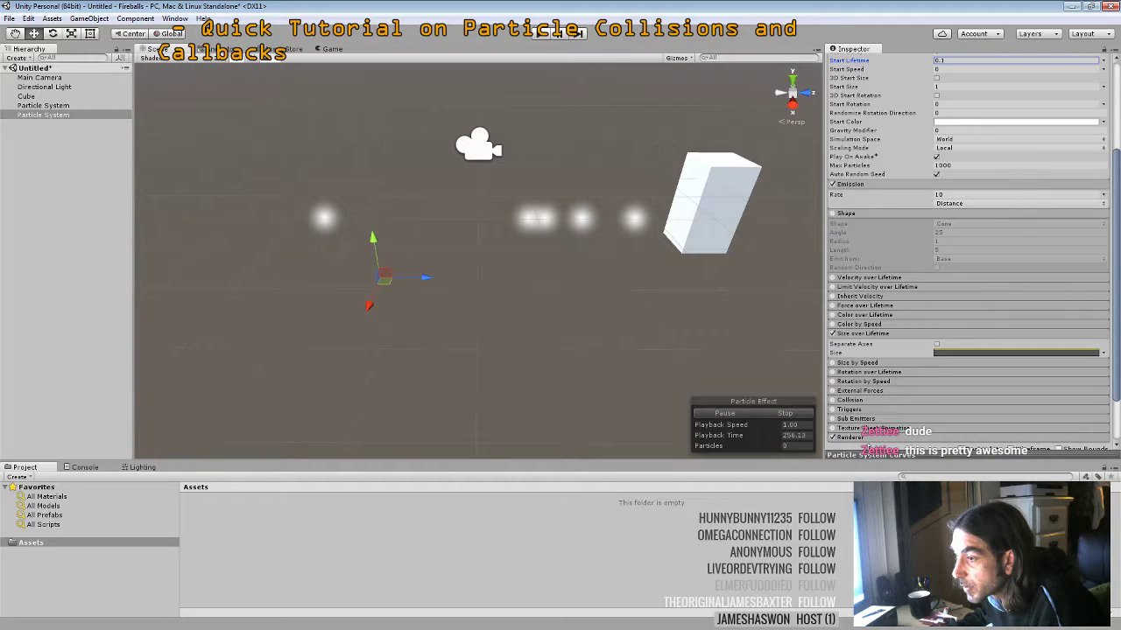
click(866, 456)
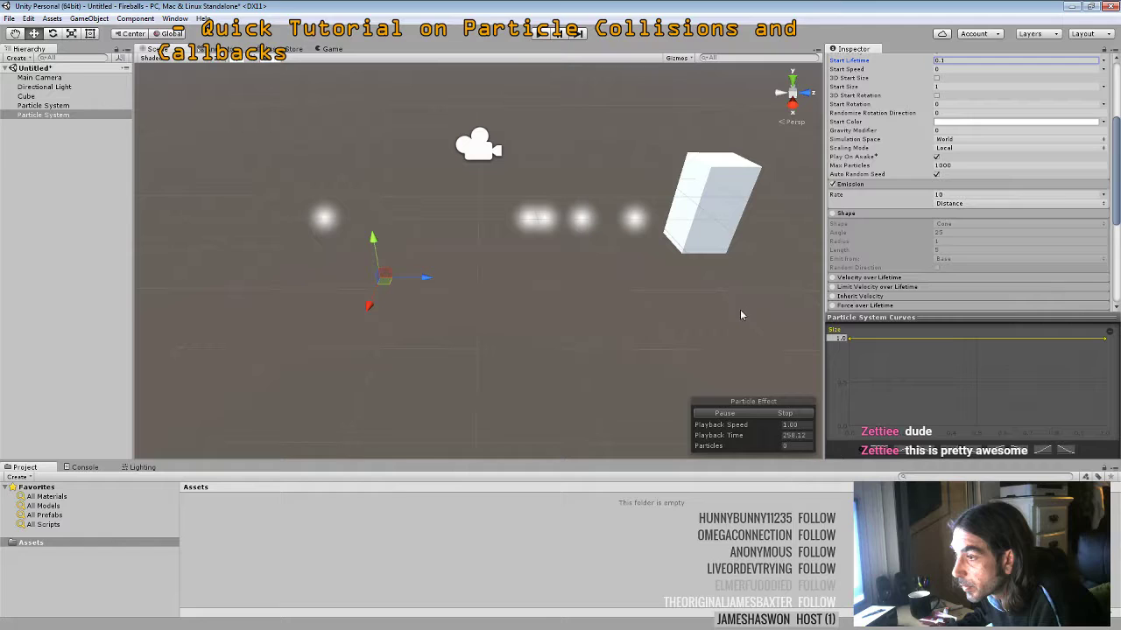
scroll(876, 219, down, 5)
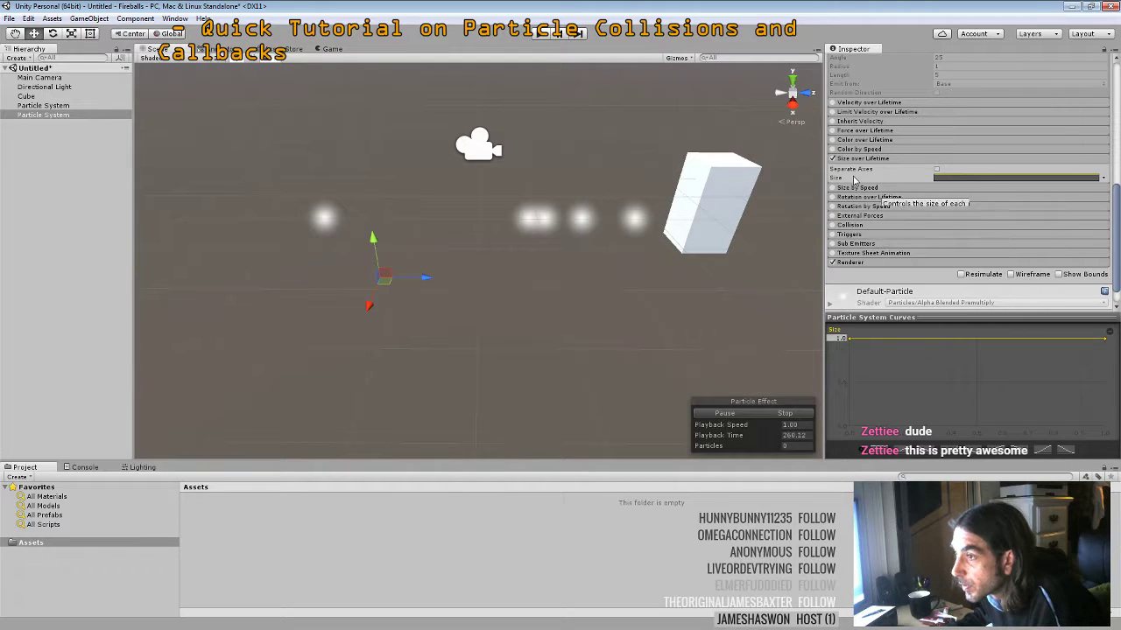
click(856, 162)
click(857, 162)
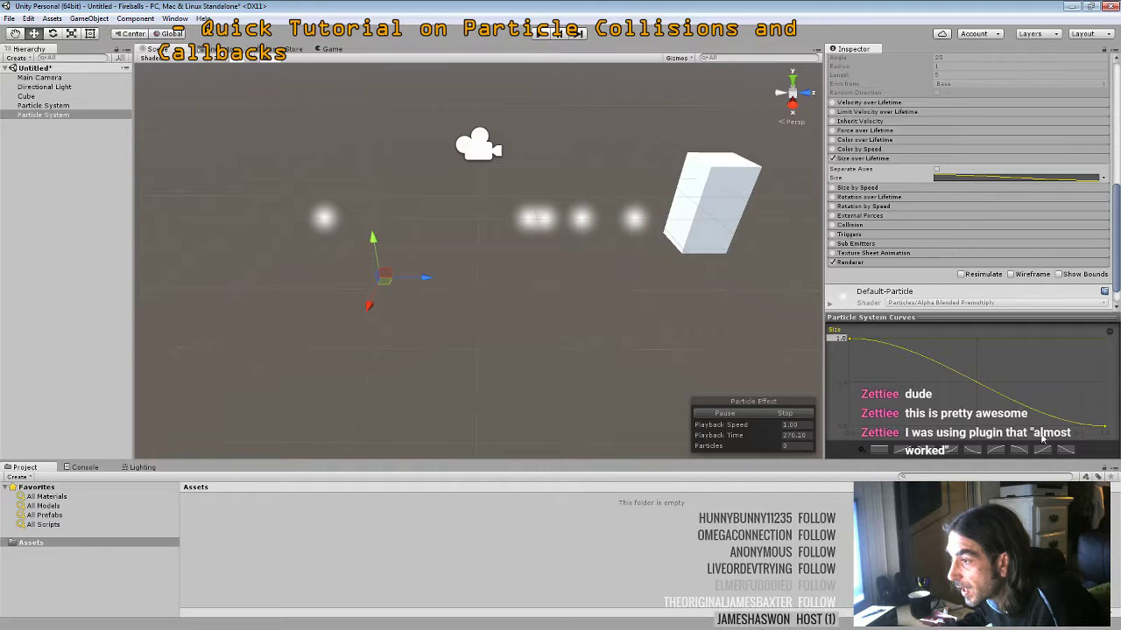
drag(387, 288, 474, 276)
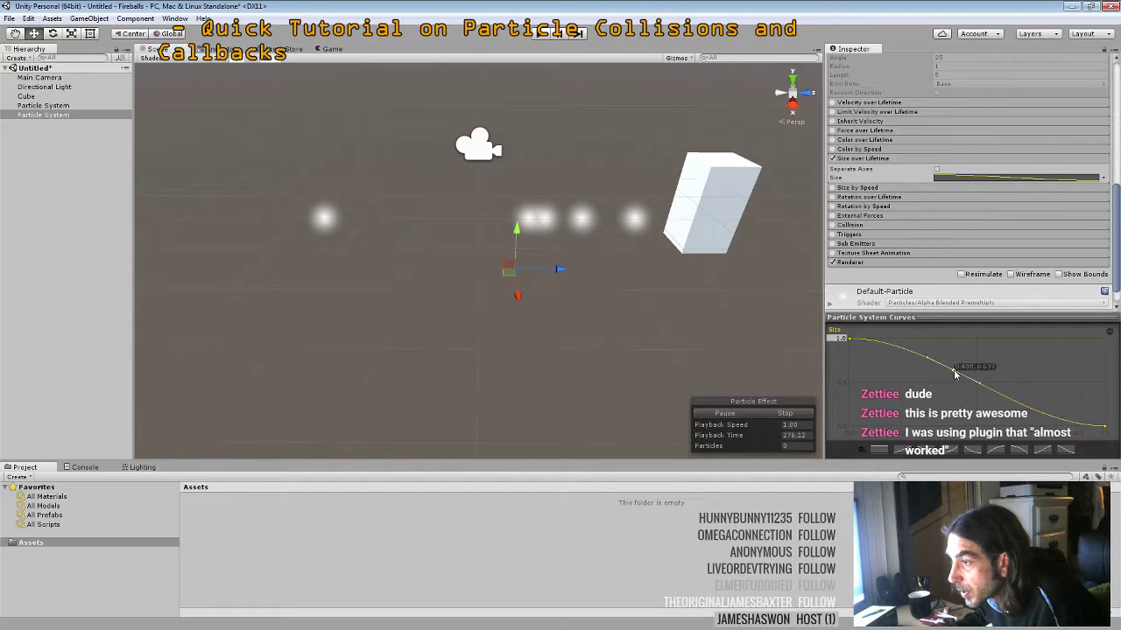
drag(981, 355, 988, 359)
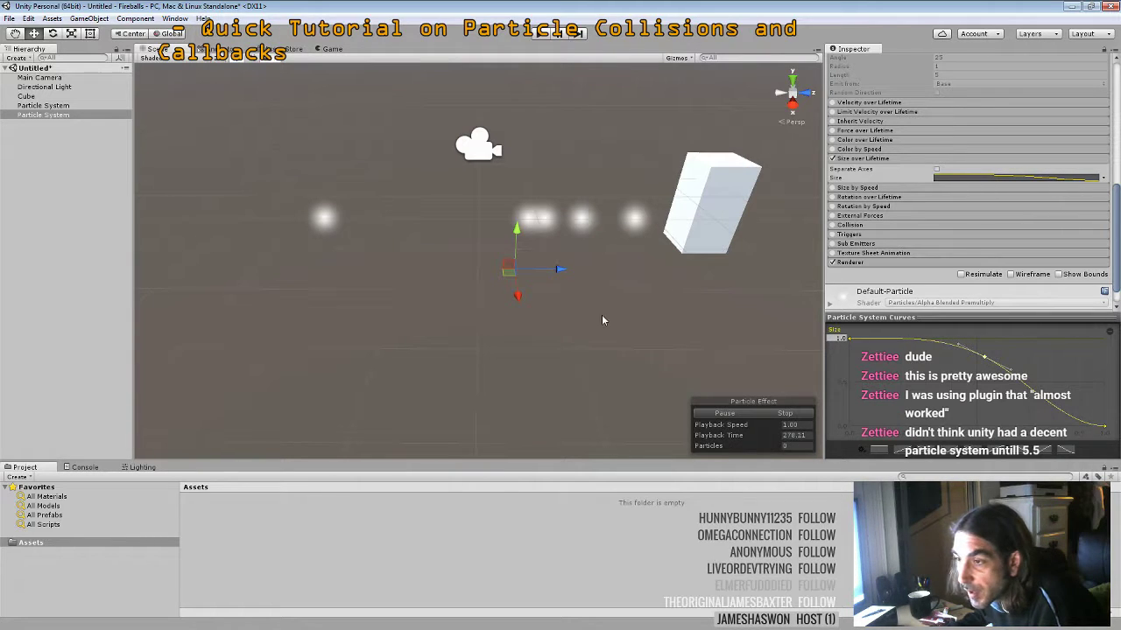
Set the trail particle system's Start Lifetime to 0.35 and move the emitter around to test it
click(601, 320)
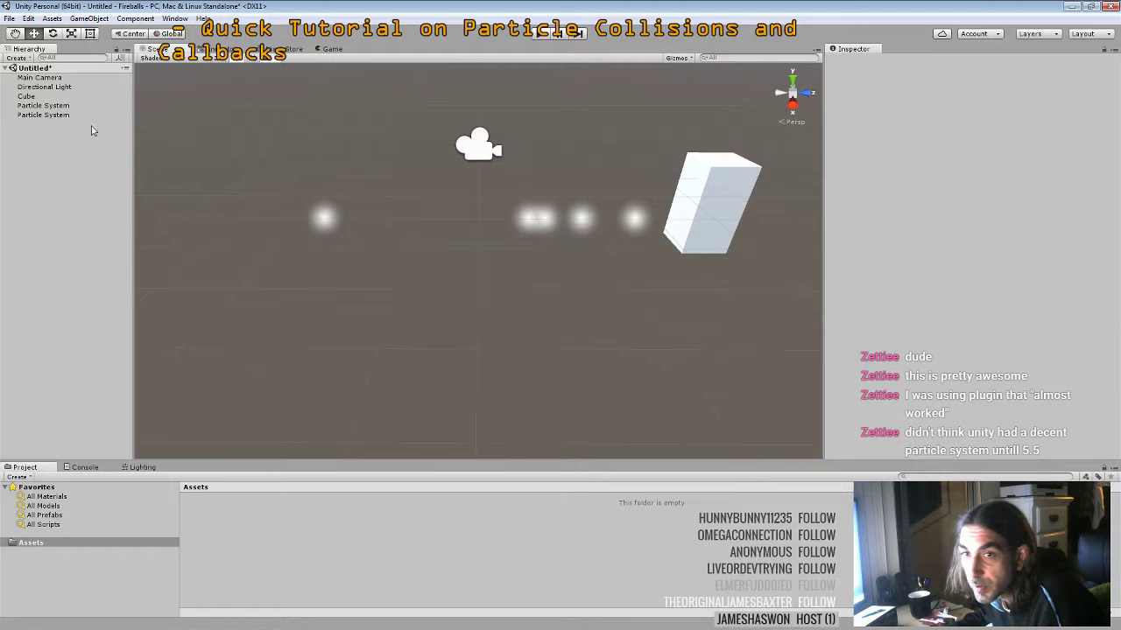
drag(396, 267, 522, 301)
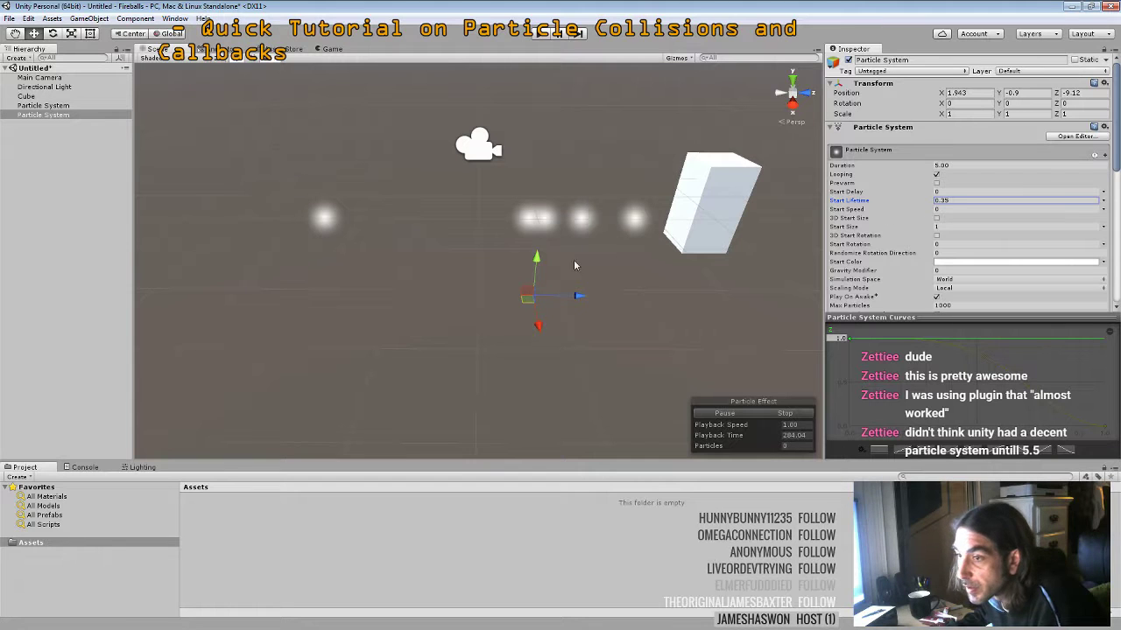
drag(533, 302, 348, 298)
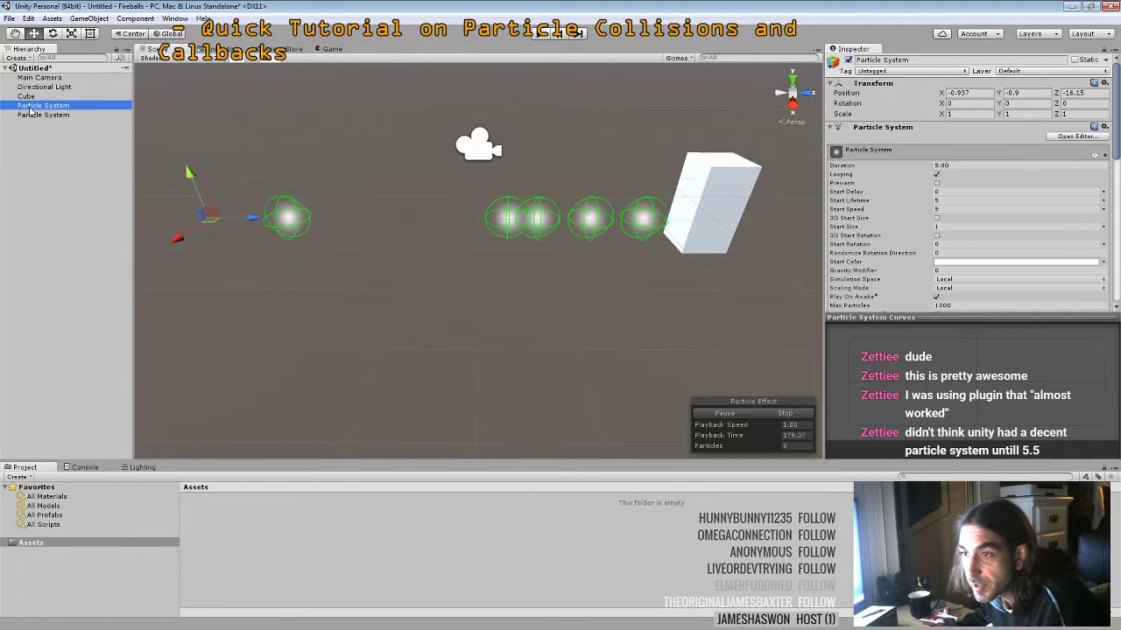
Enable Sub Emitters on the original particle system and assign the second one as its Birth sub emitter without reparenting it
scroll(842, 250, down, 4)
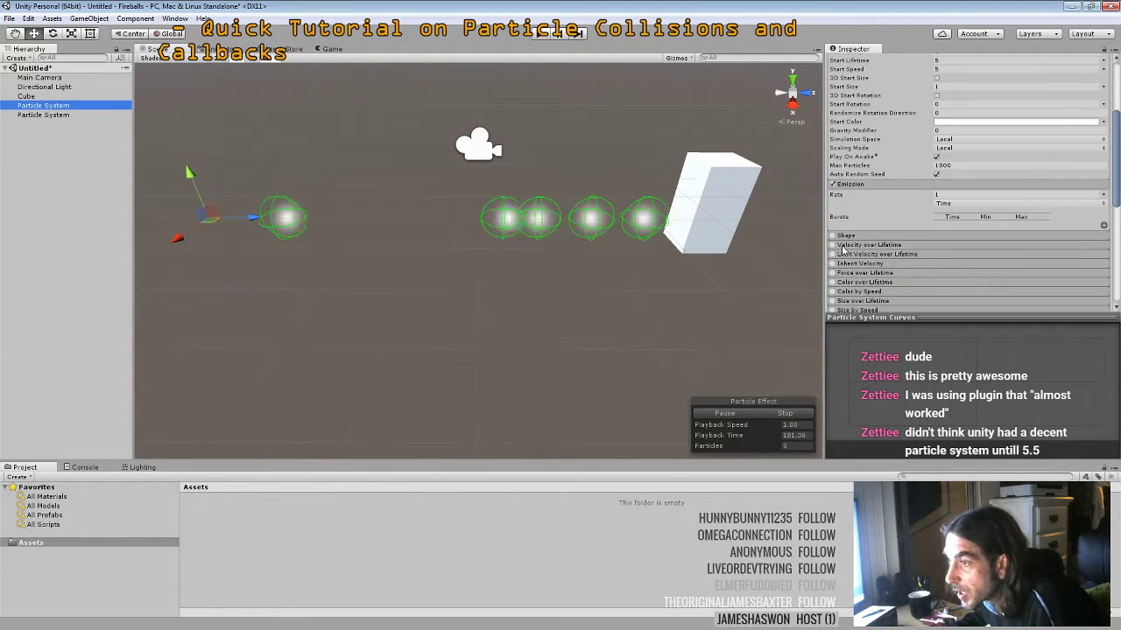
scroll(842, 249, down, 5)
click(848, 172)
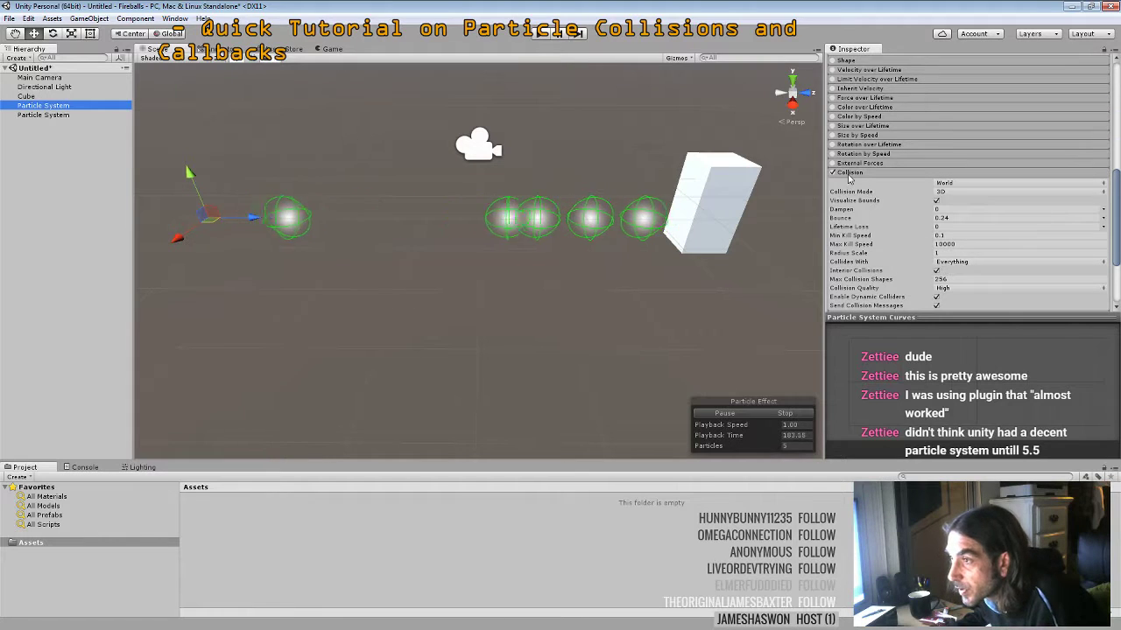
scroll(847, 178, down, 2)
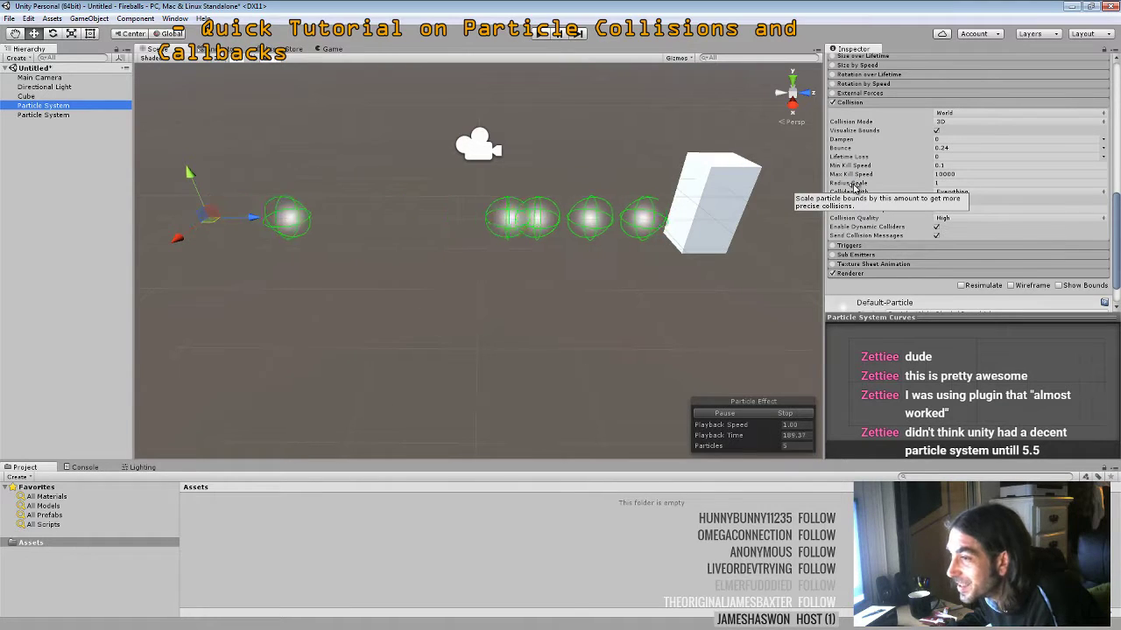
scroll(853, 186, down, 1)
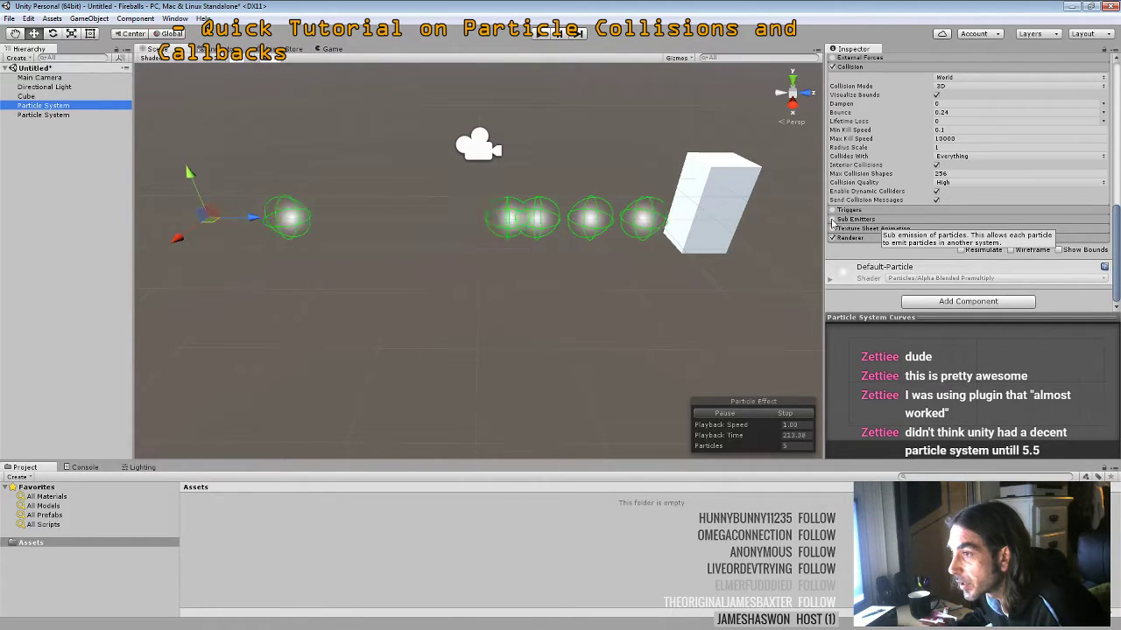
click(832, 222)
click(854, 221)
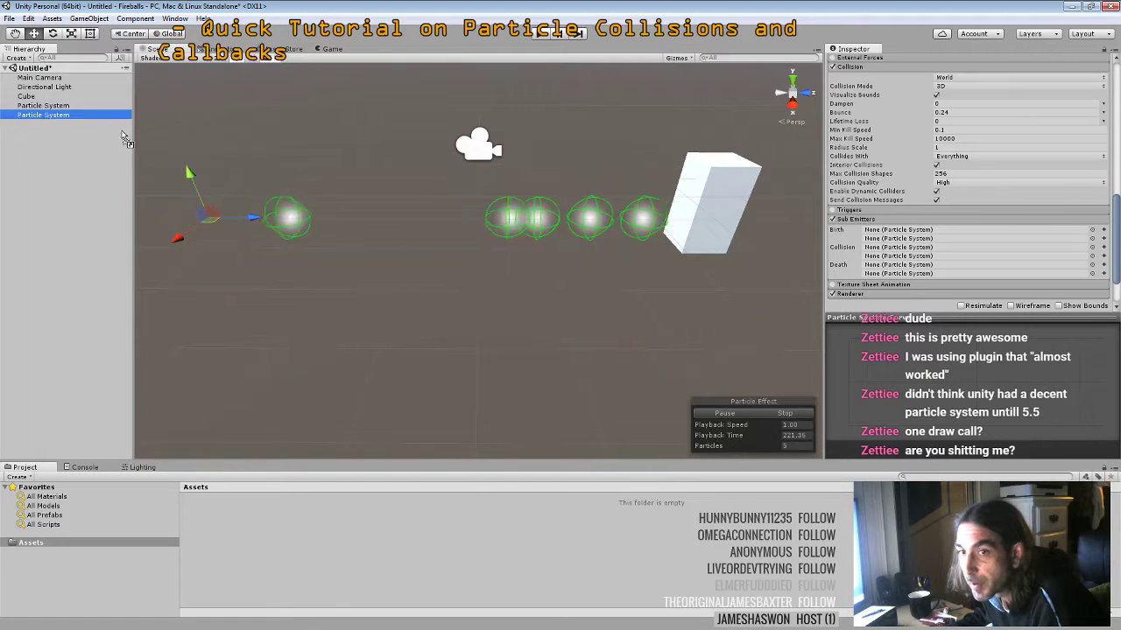
drag(768, 250, 876, 233)
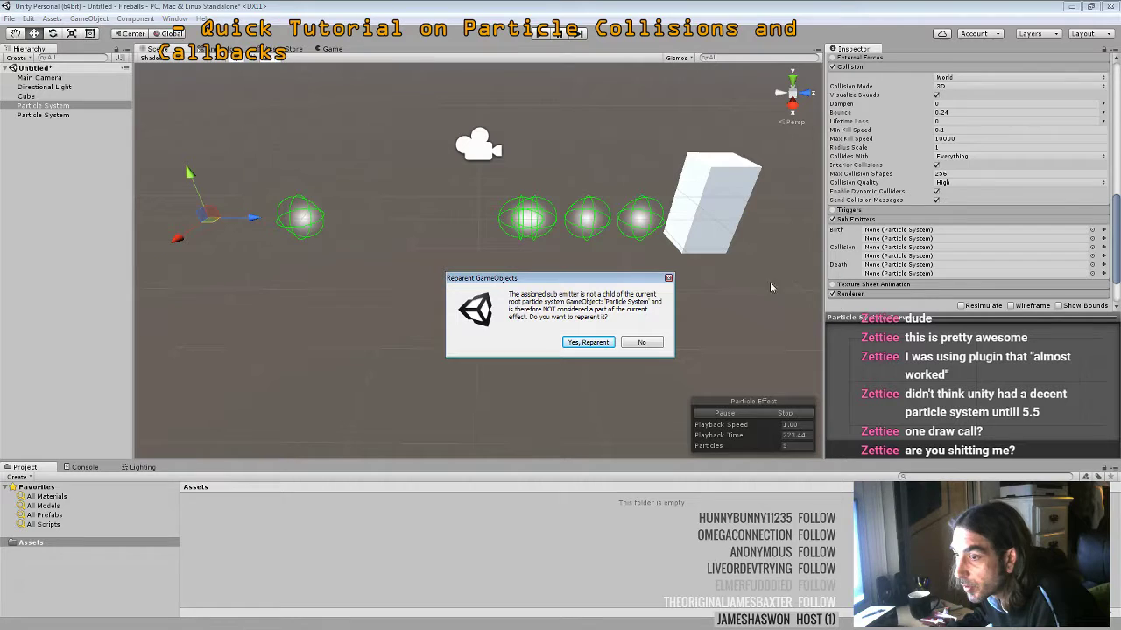
click(645, 343)
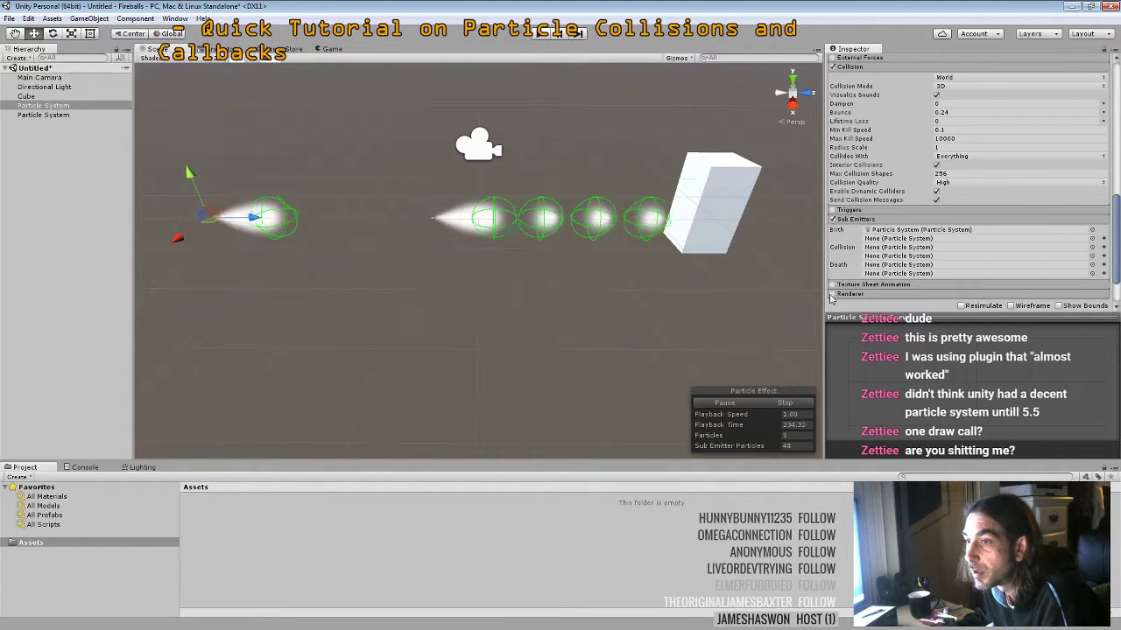
Review the original particle system's Collision settings and its Birth, Collision and Death sub emitter slots
click(38, 115)
click(36, 107)
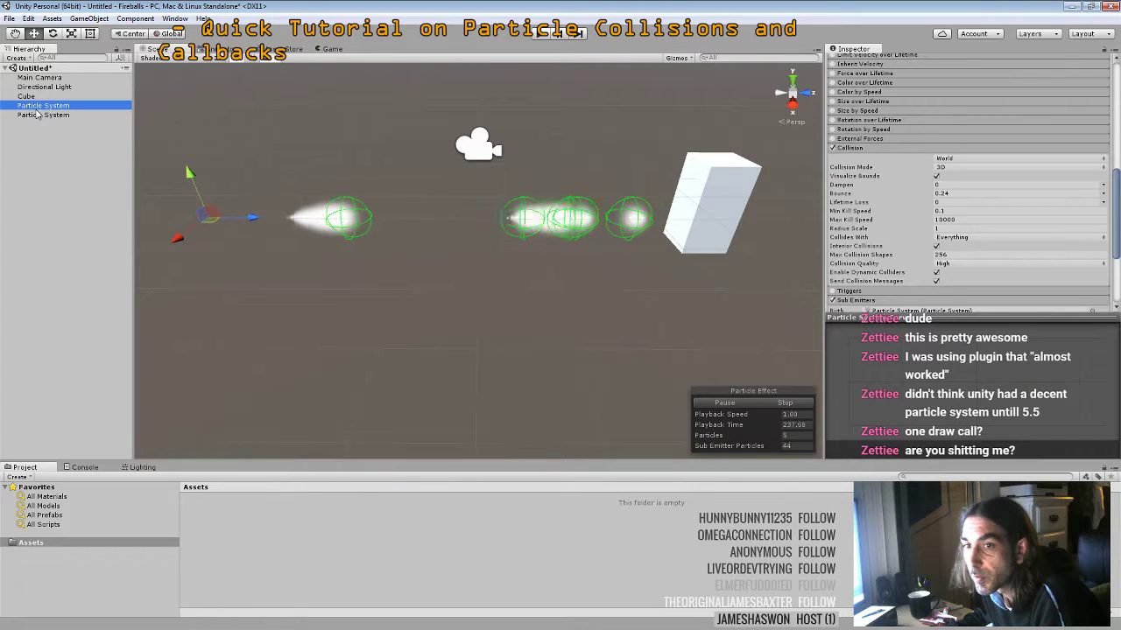
scroll(847, 202, down, 5)
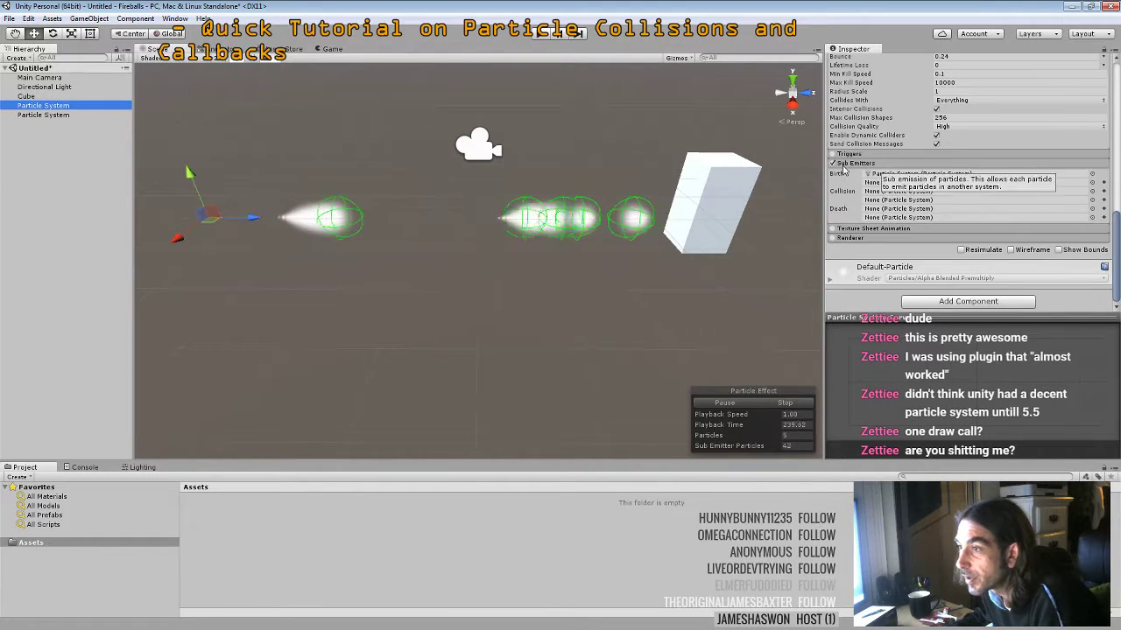
scroll(840, 165, up, 2)
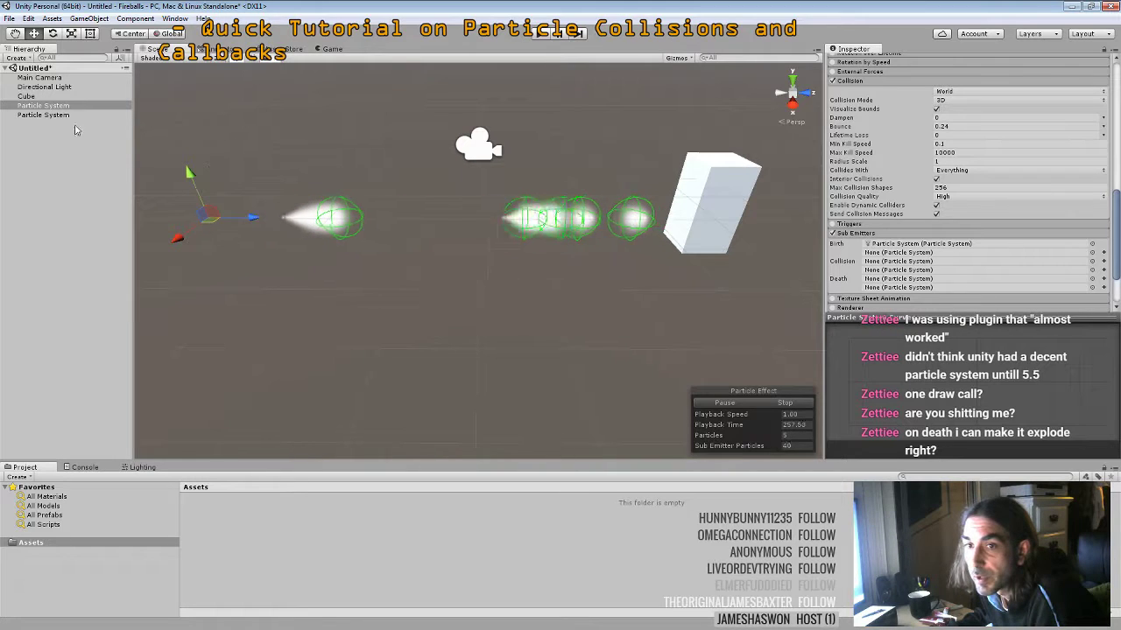
scroll(854, 238, down, 3)
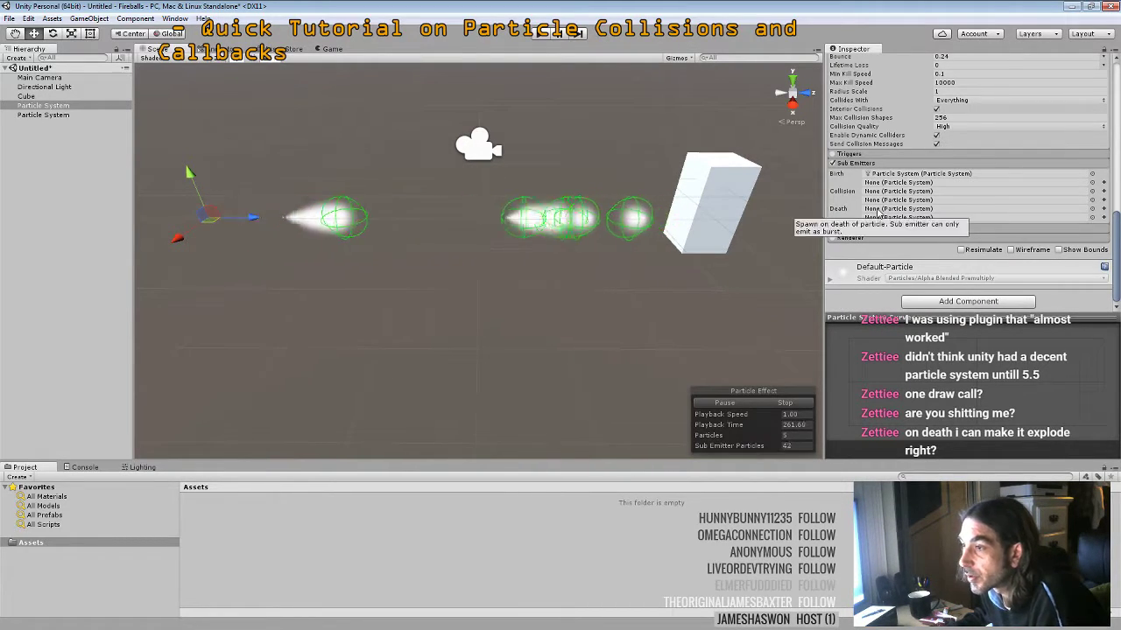
Import the full ParticleSystems standard asset package into the project
click(875, 210)
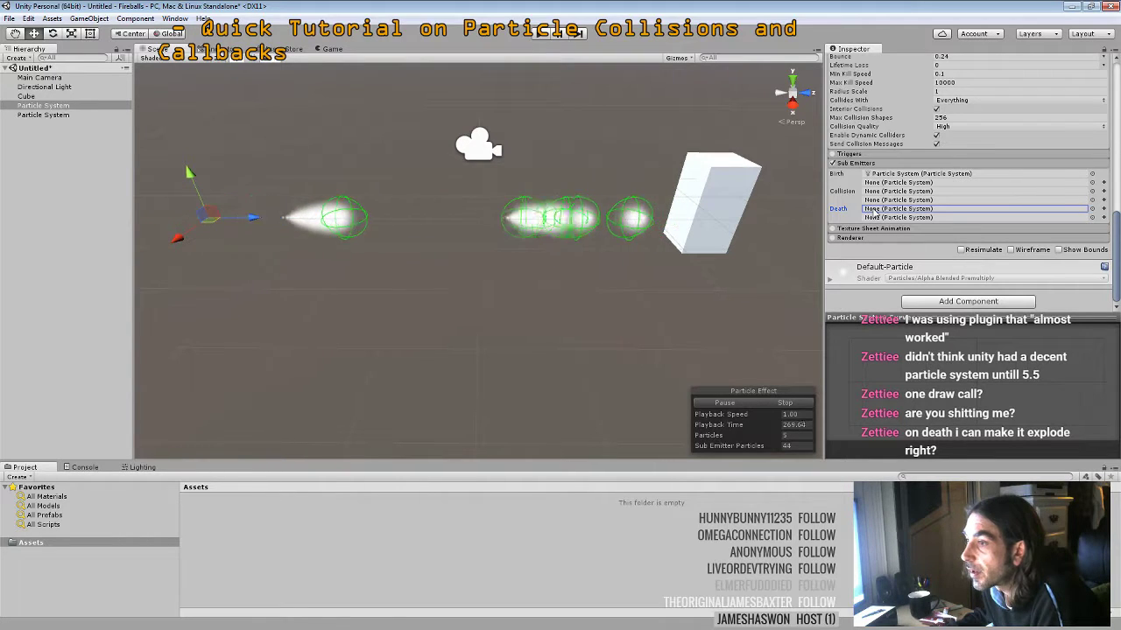
click(51, 19)
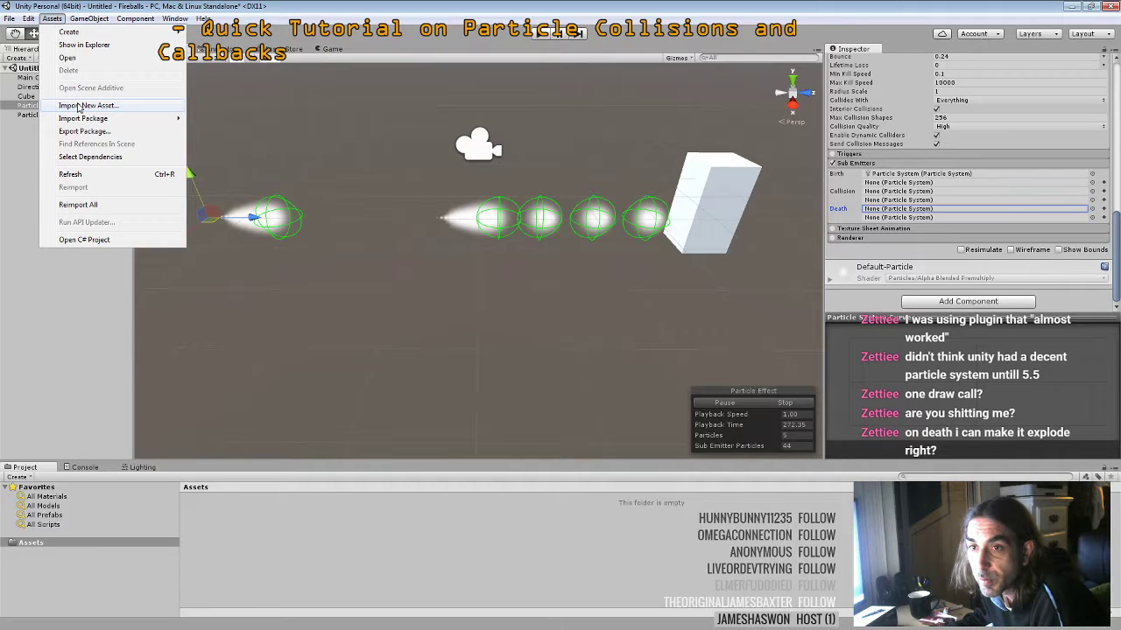
mouse_move(81, 121)
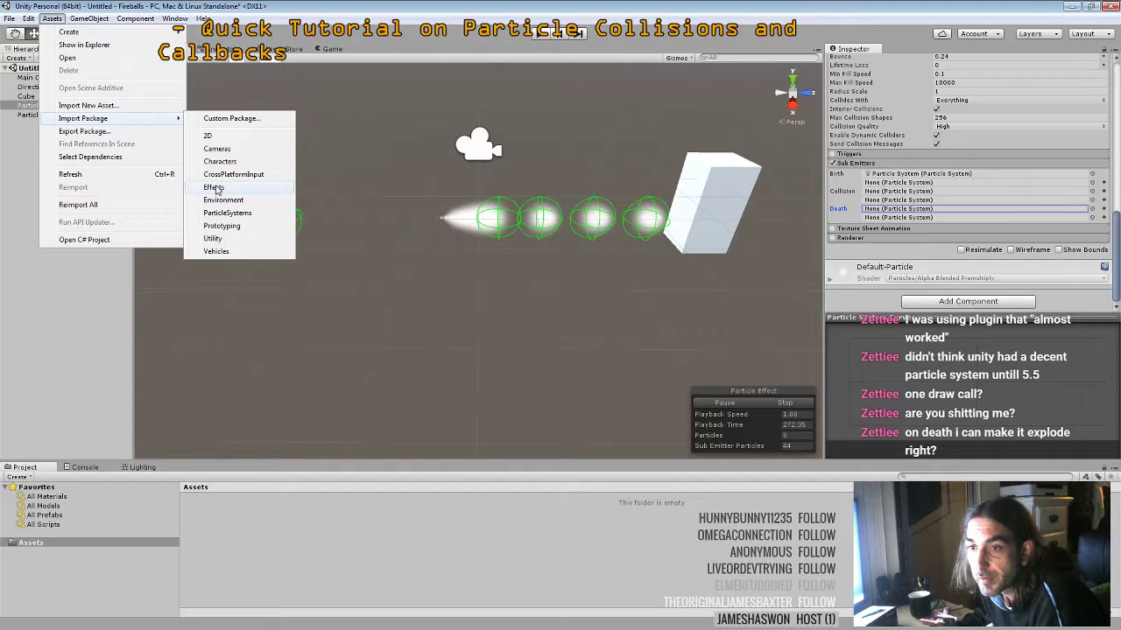
click(224, 212)
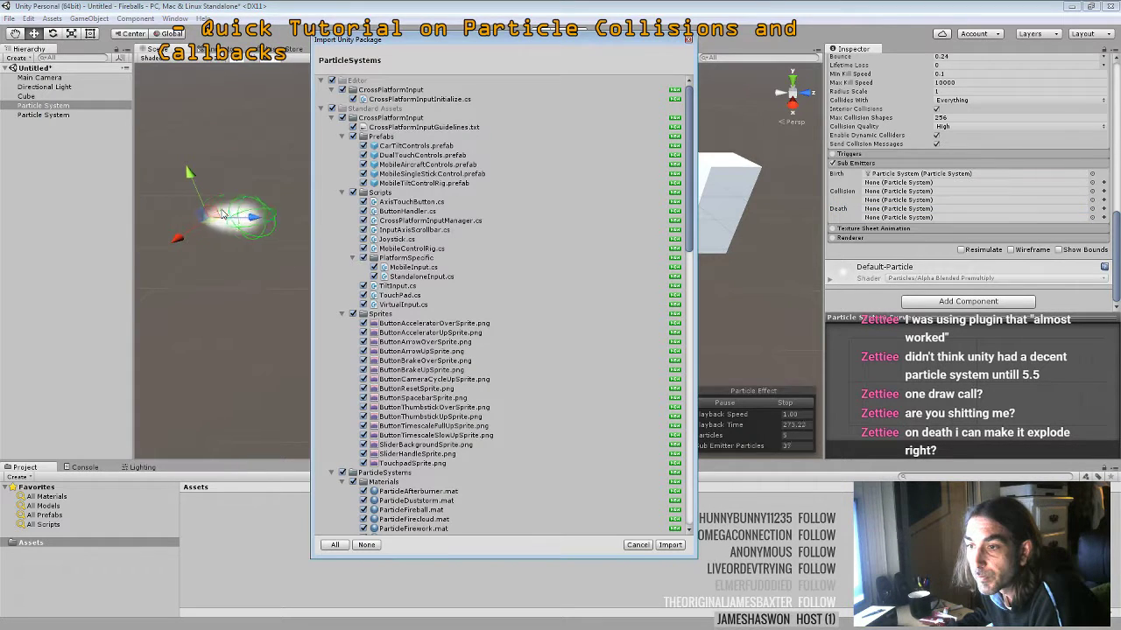
click(663, 548)
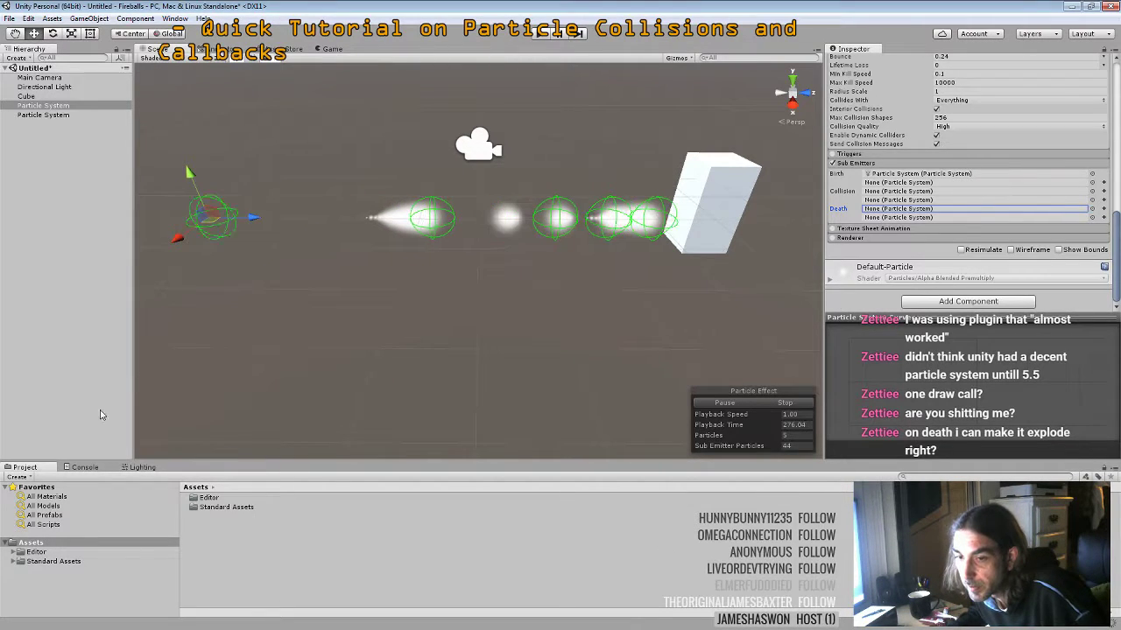
Enlarge the project browser and open the Prefabs folder inside Standard Assets > ParticleSystems
click(13, 562)
click(44, 543)
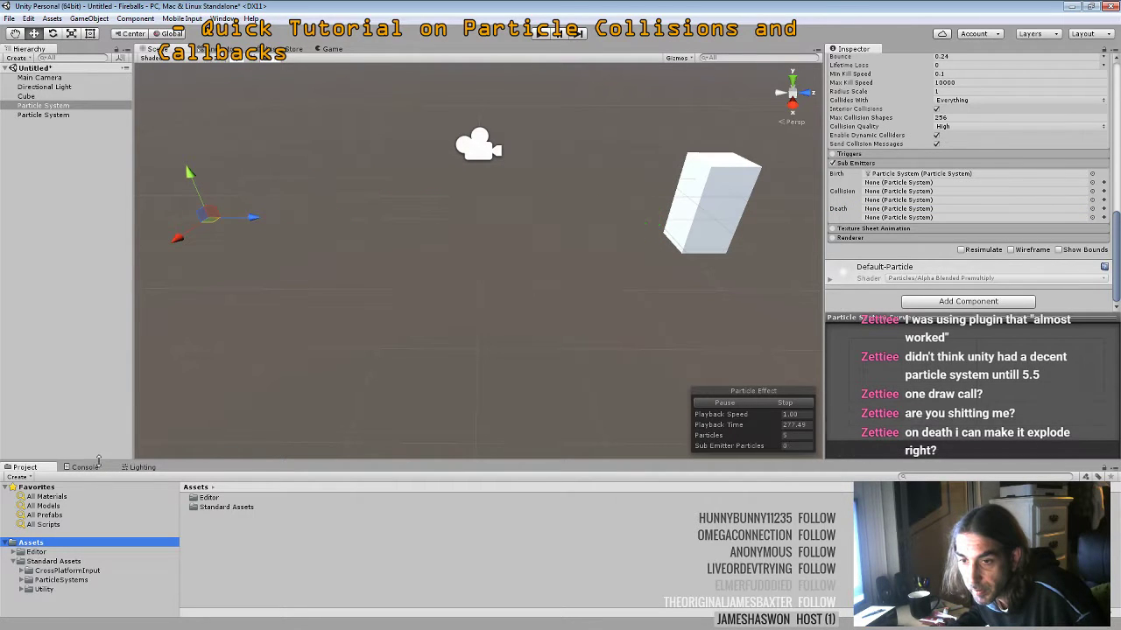
drag(110, 460, 101, 299)
click(23, 419)
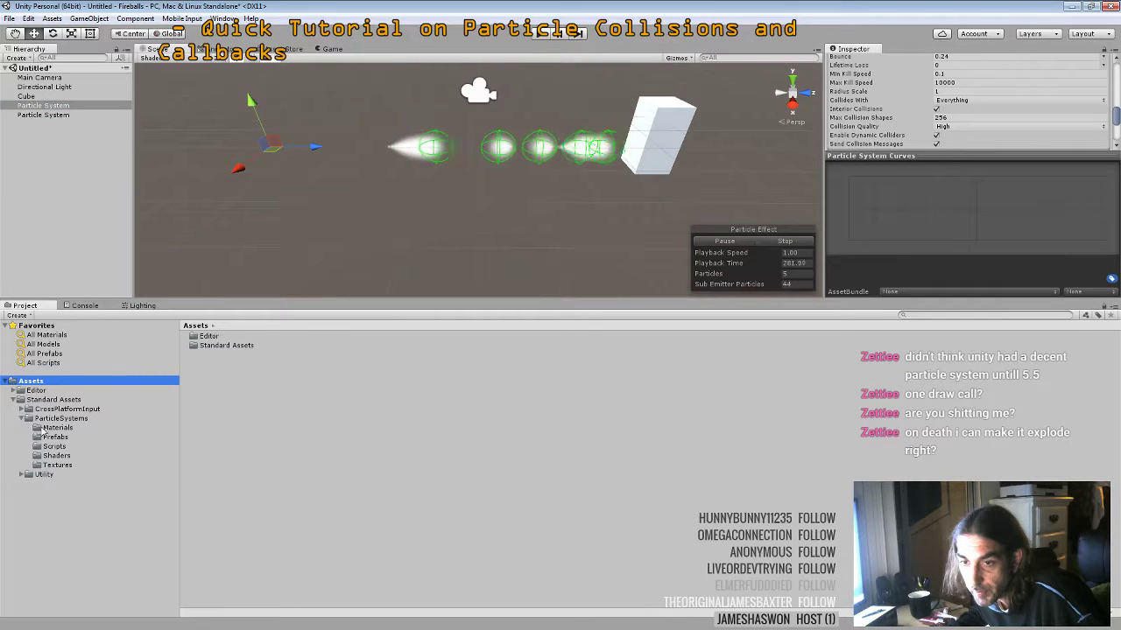
click(55, 437)
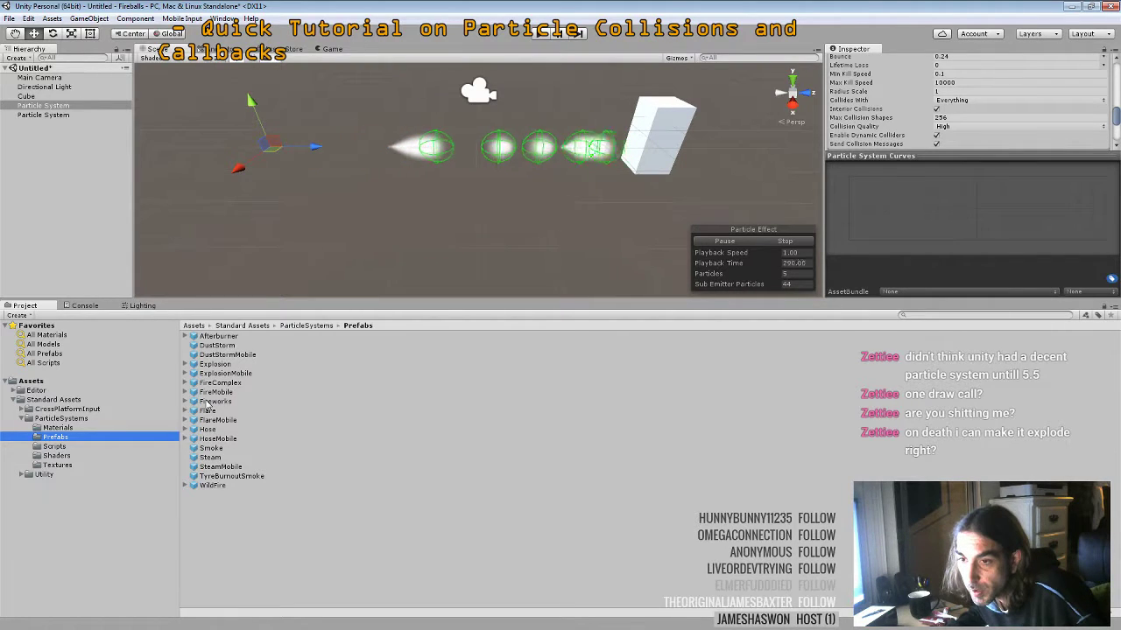
Expand the Explosion prefab to view its child effects and add the prefab to the scene hierarchy
click(210, 364)
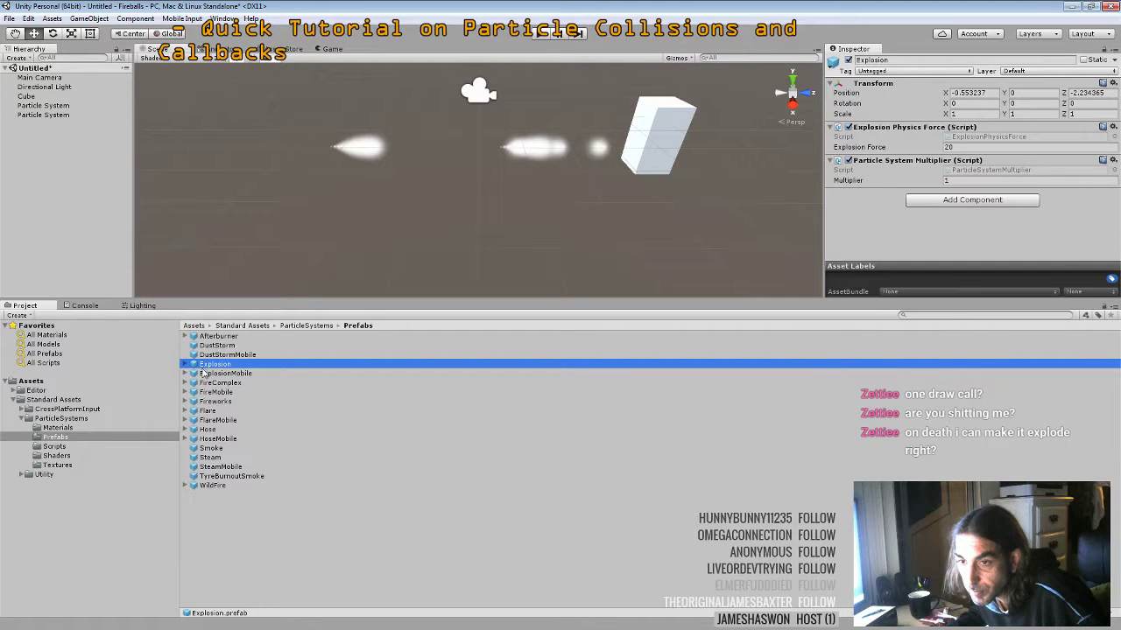
click(186, 364)
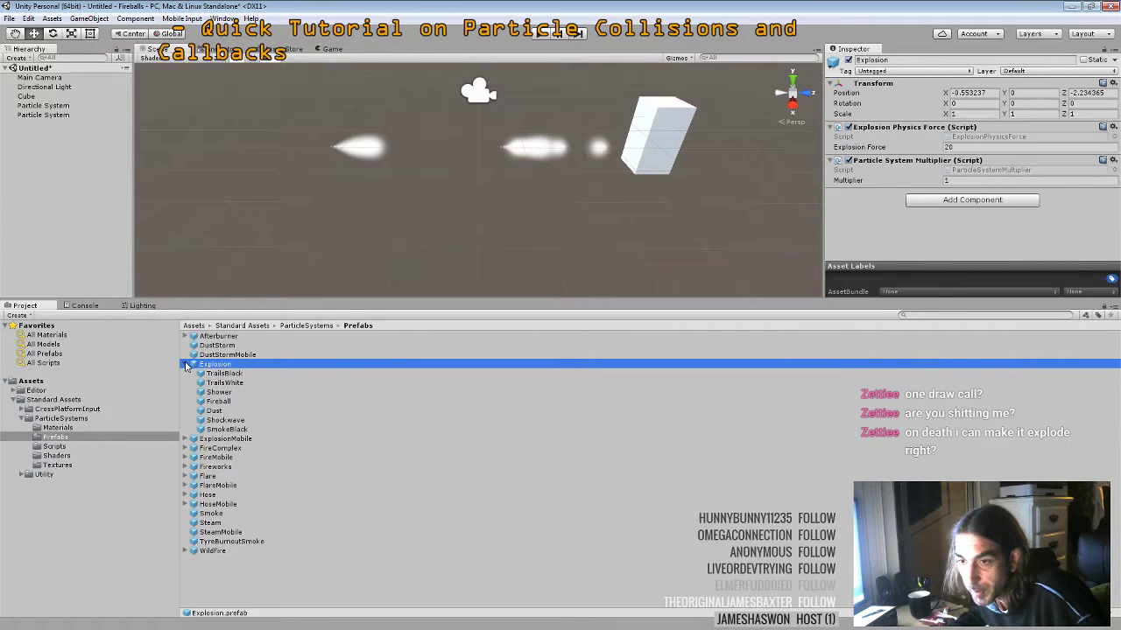
click(185, 364)
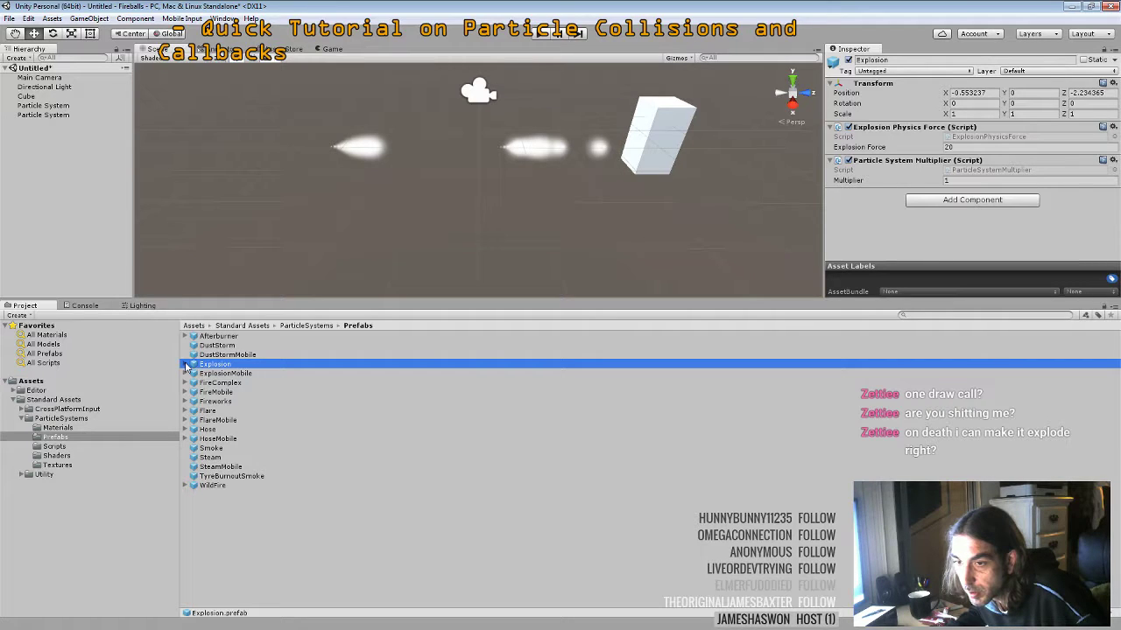
click(186, 364)
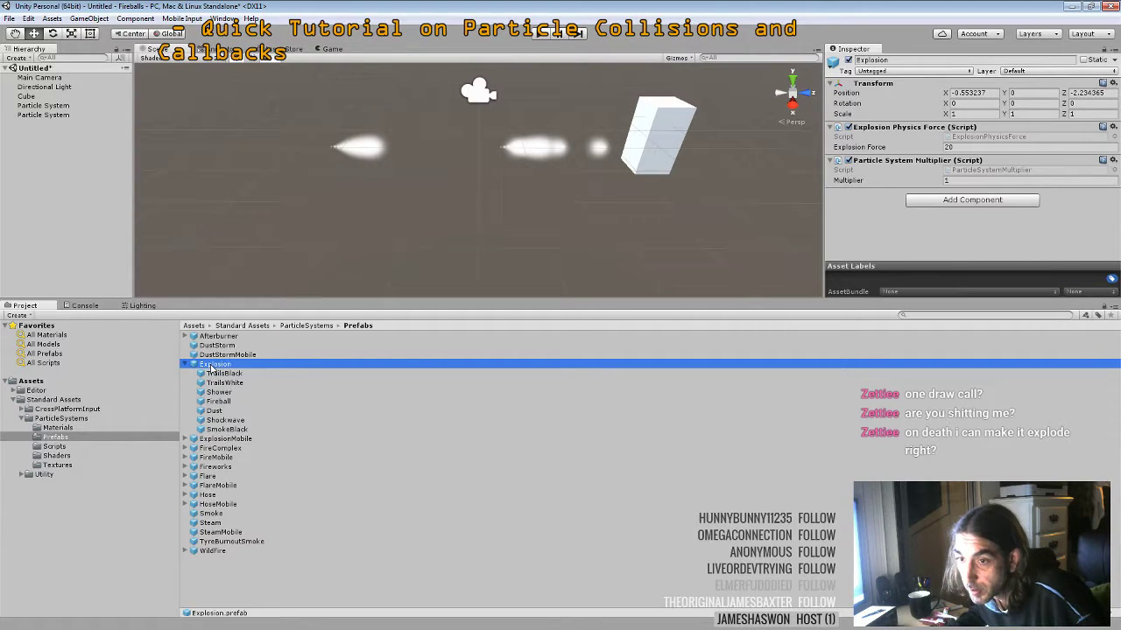
drag(210, 370, 63, 210)
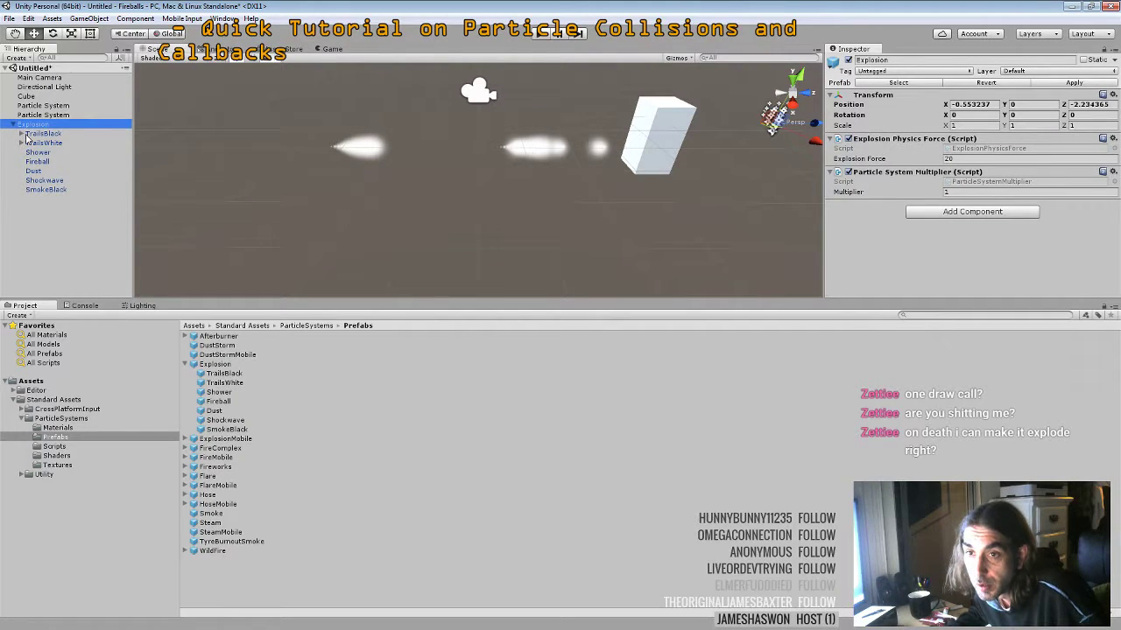
Move the Shower effect out of the Explosion object to the scene root, accepting the prefab instance break
click(36, 163)
click(35, 154)
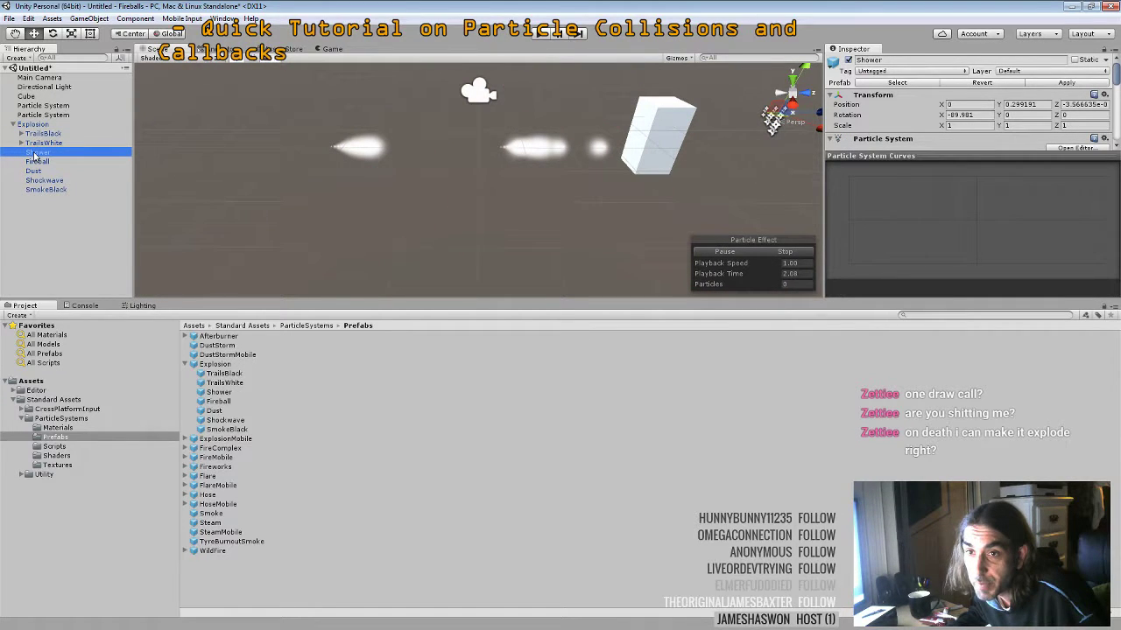
drag(31, 143, 24, 124)
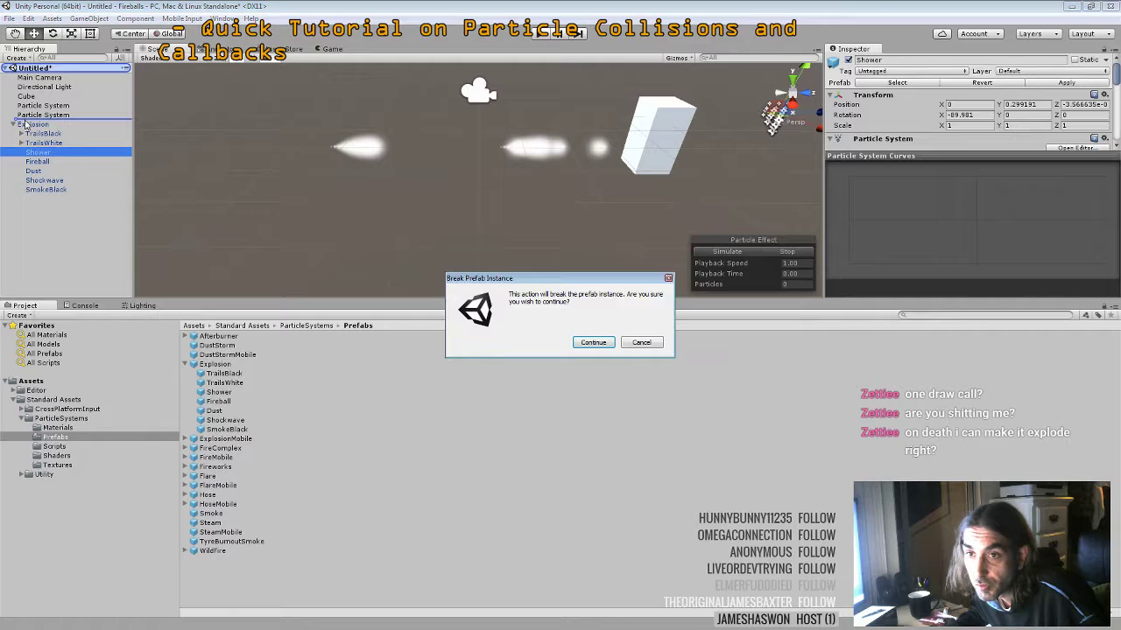
click(592, 342)
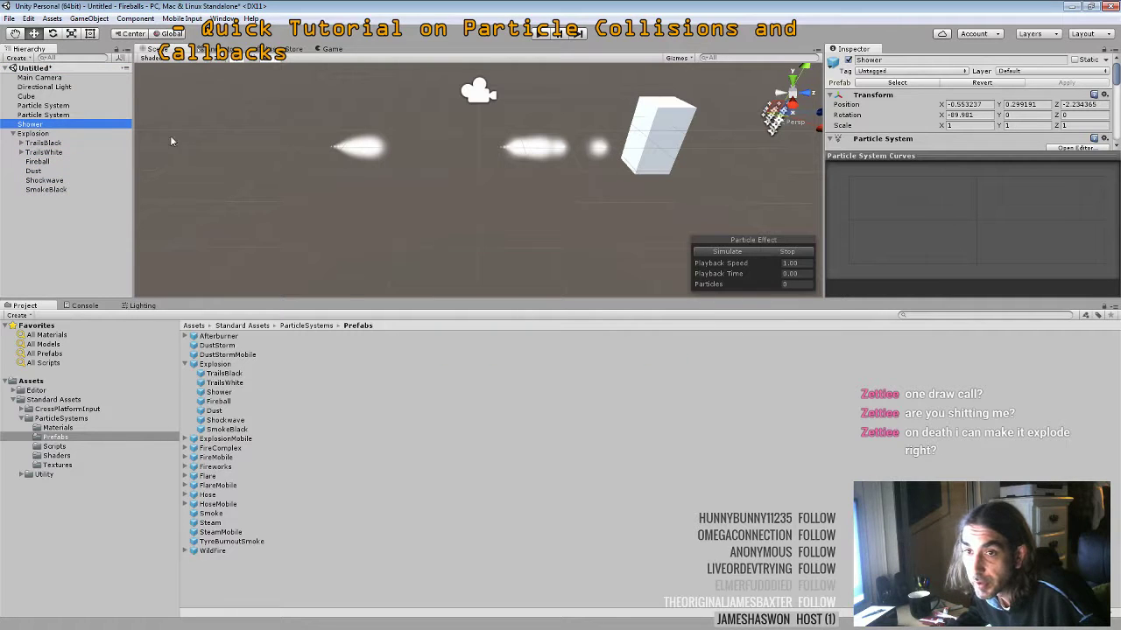
Assign Shower as the Collision sub emitter of the original particle system without reparenting it
click(32, 106)
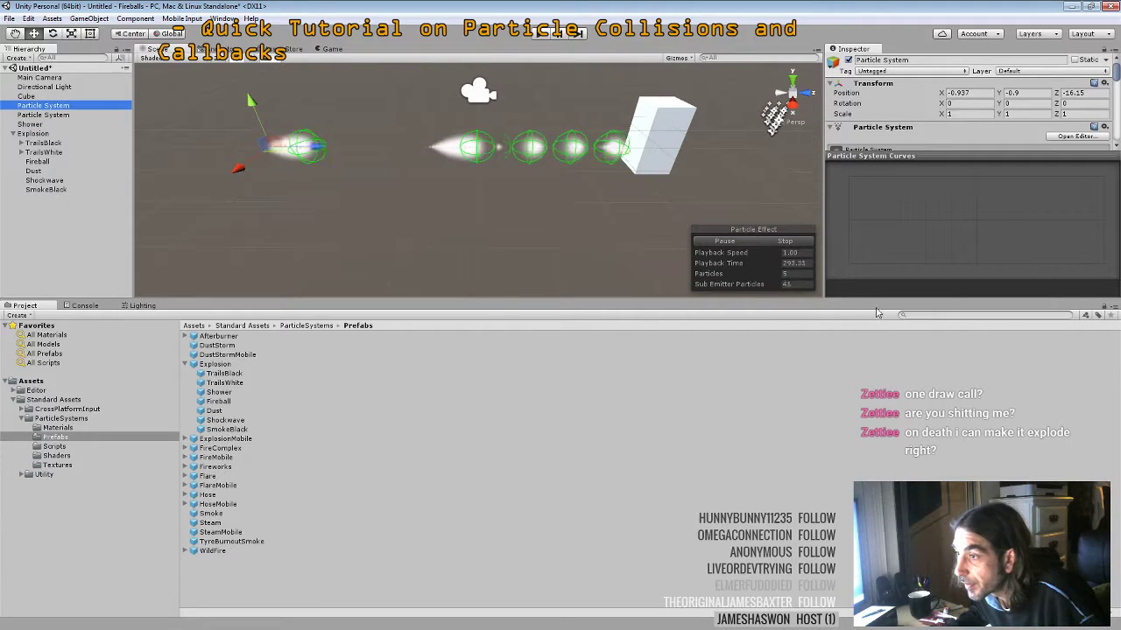
drag(31, 300, 32, 462)
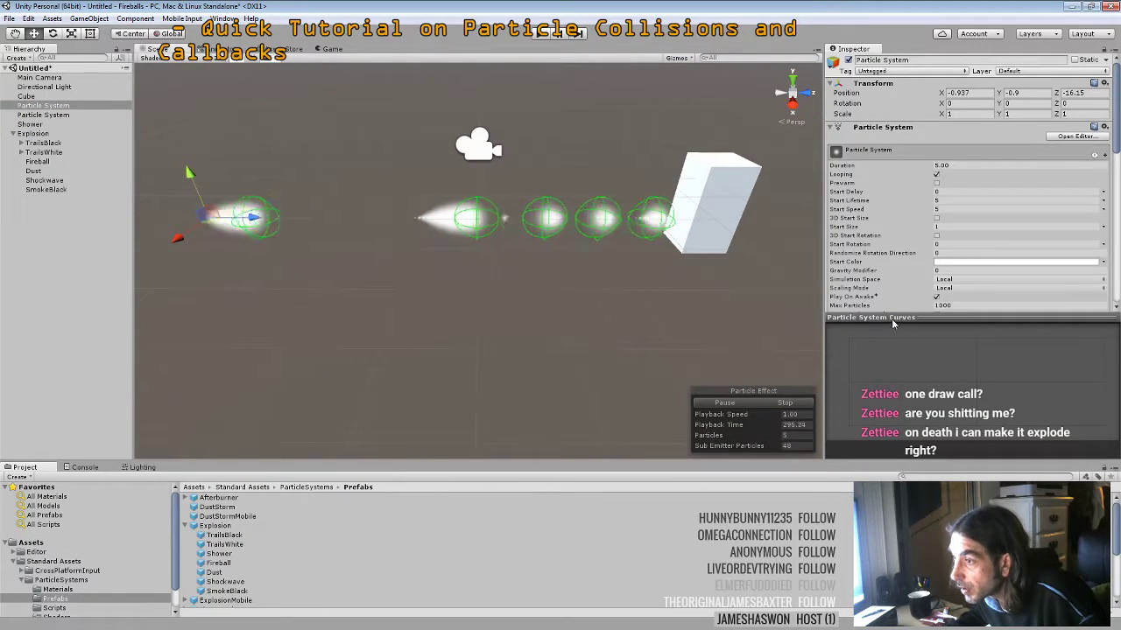
drag(890, 313, 890, 454)
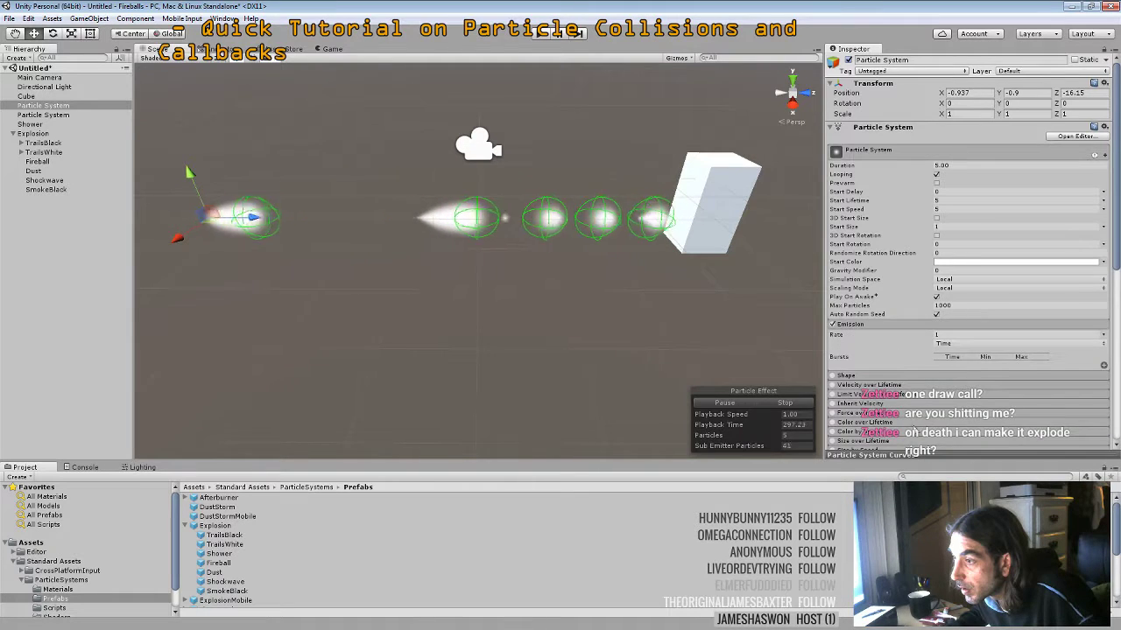
scroll(888, 361, down, 5)
scroll(888, 362, down, 2)
scroll(845, 355, down, 3)
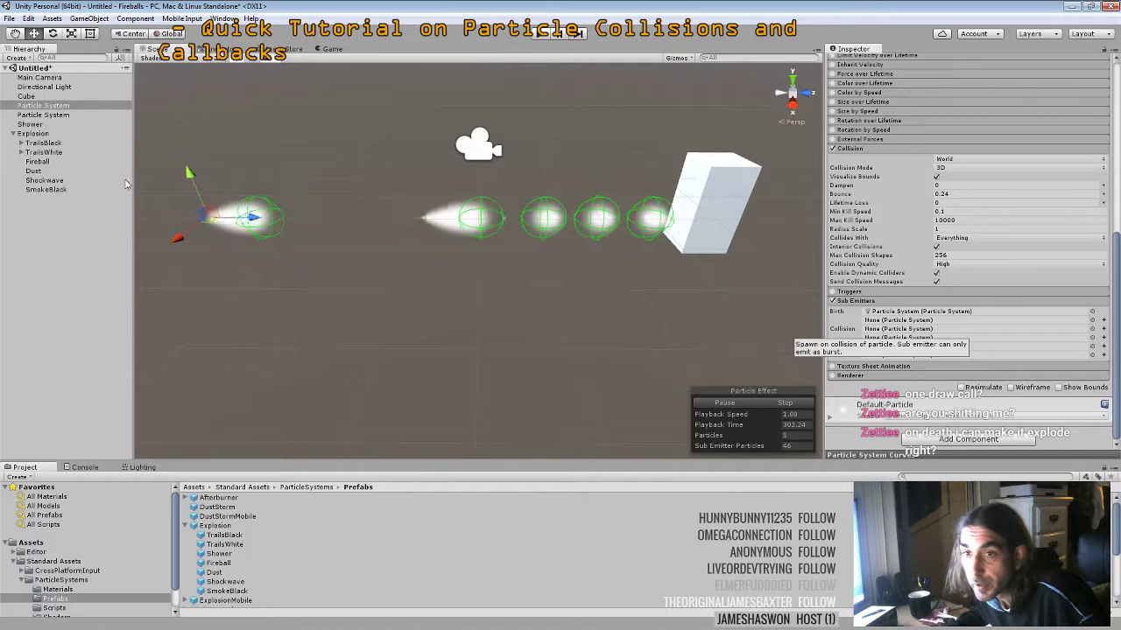
drag(44, 109, 883, 332)
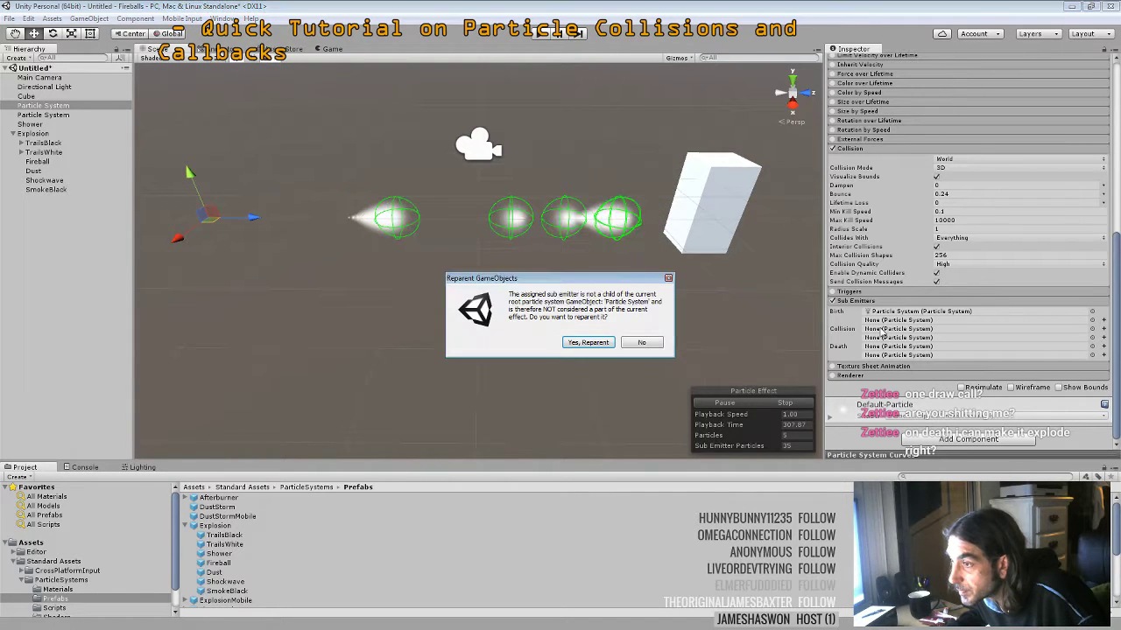
click(640, 344)
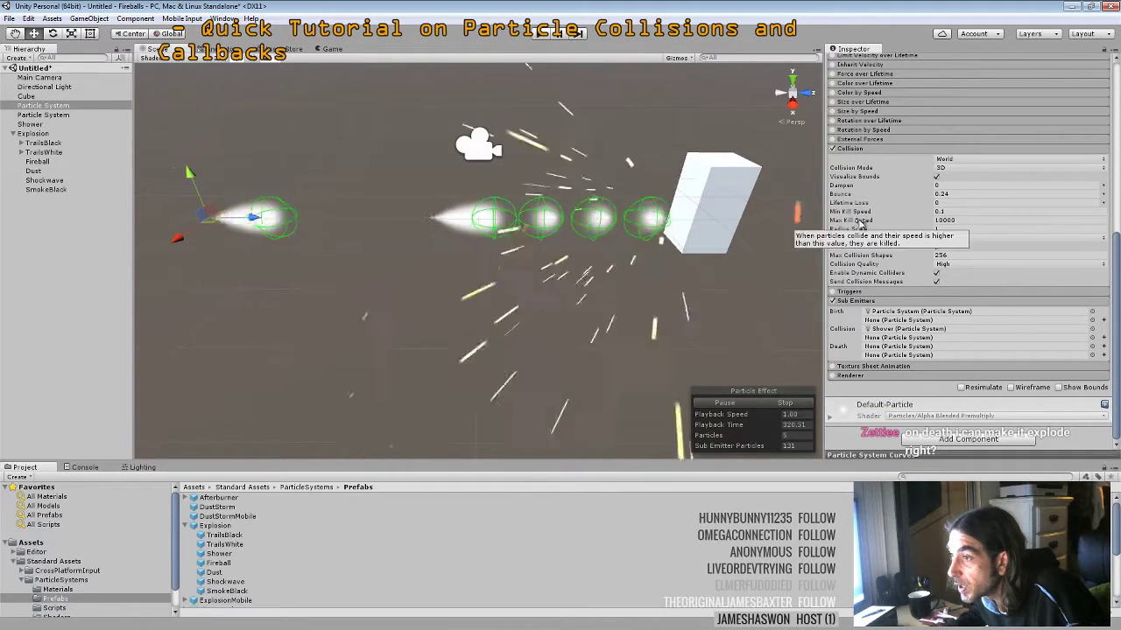
Set the collision Lifetime Loss to 1, and adjust it down to 0.74
click(934, 204)
text(1)
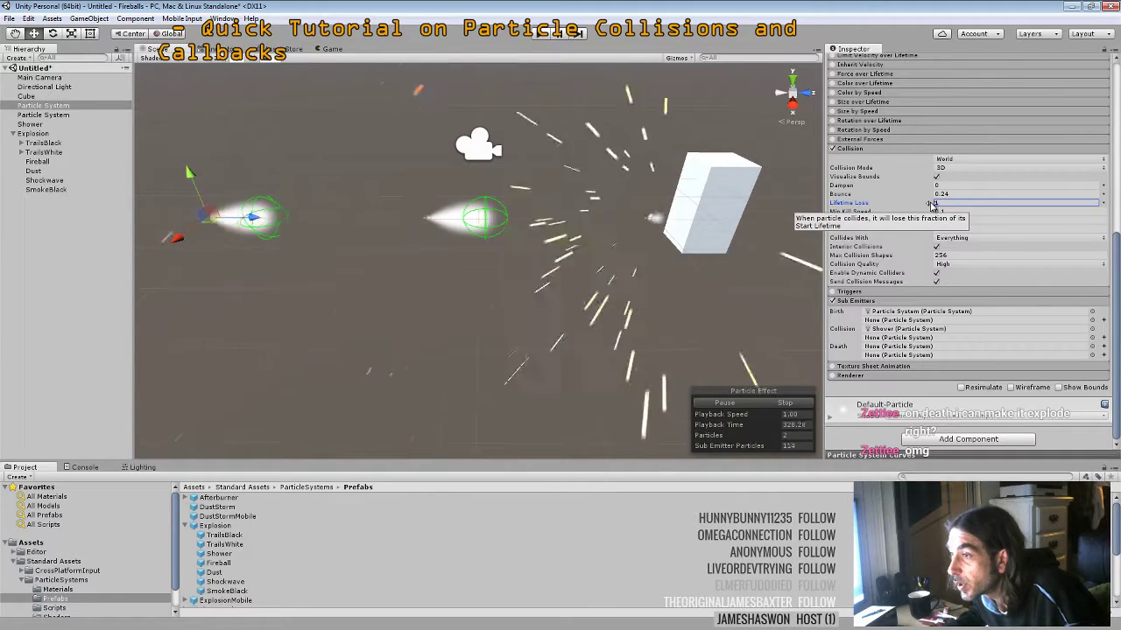
drag(931, 204, 872, 208)
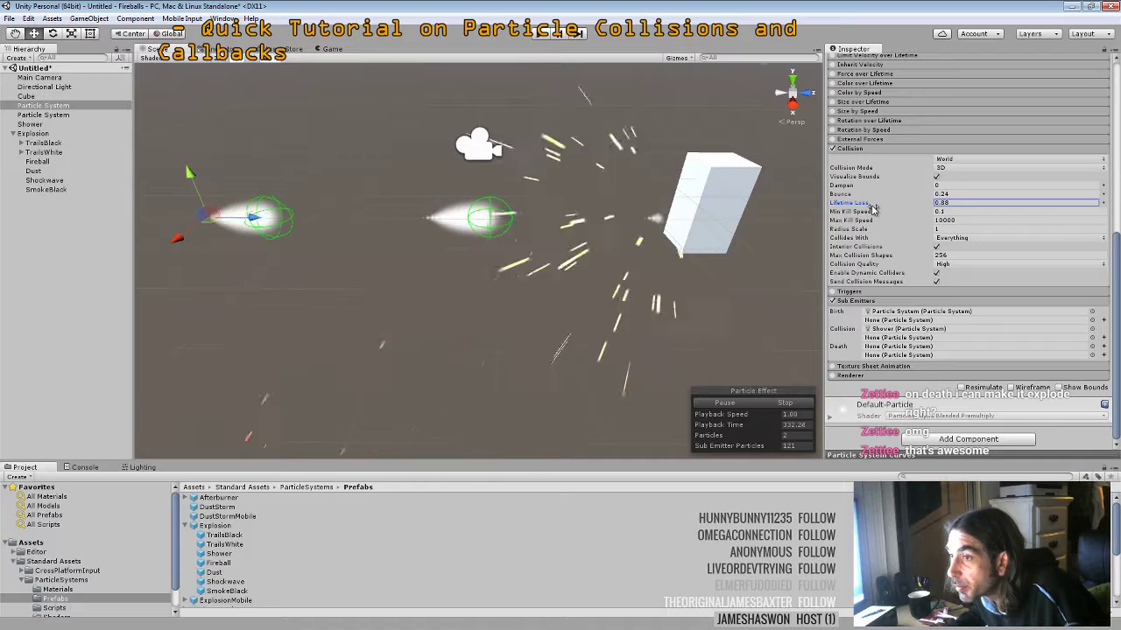
drag(926, 207, 928, 207)
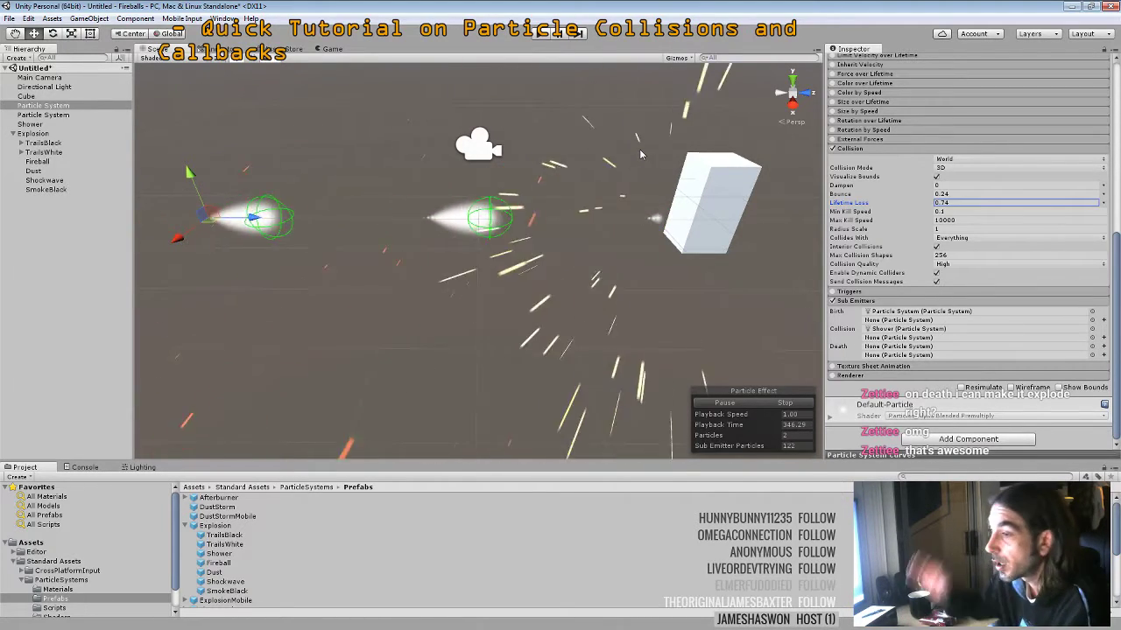
Disable Send Collision Messages, toggle the Collision module off and on again, and keep the collision mode at 3D
click(866, 281)
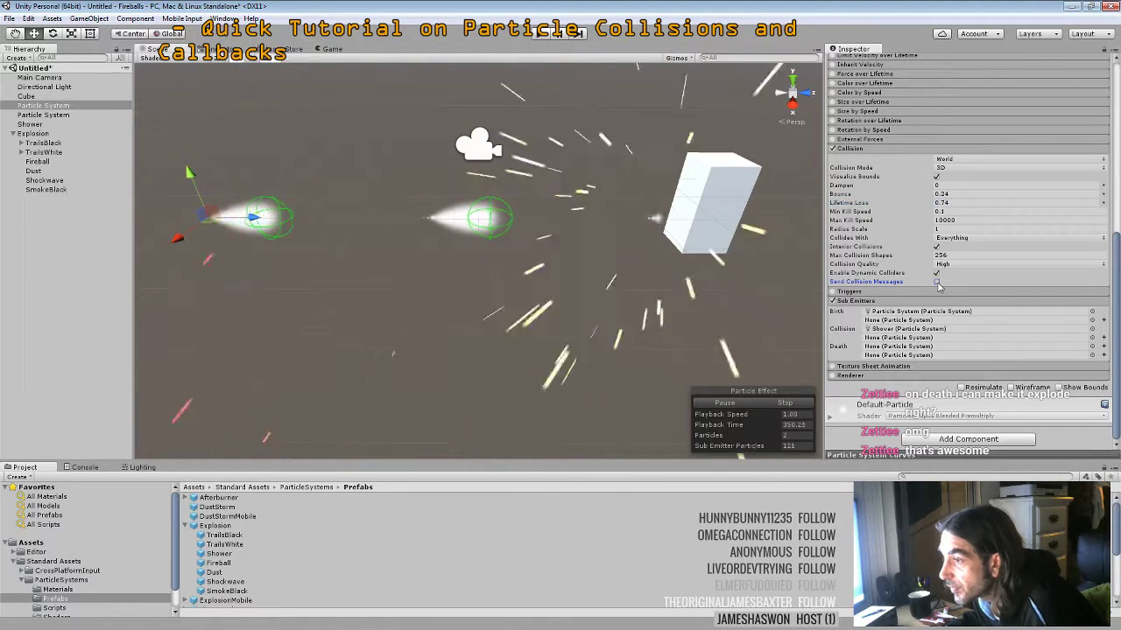
click(832, 148)
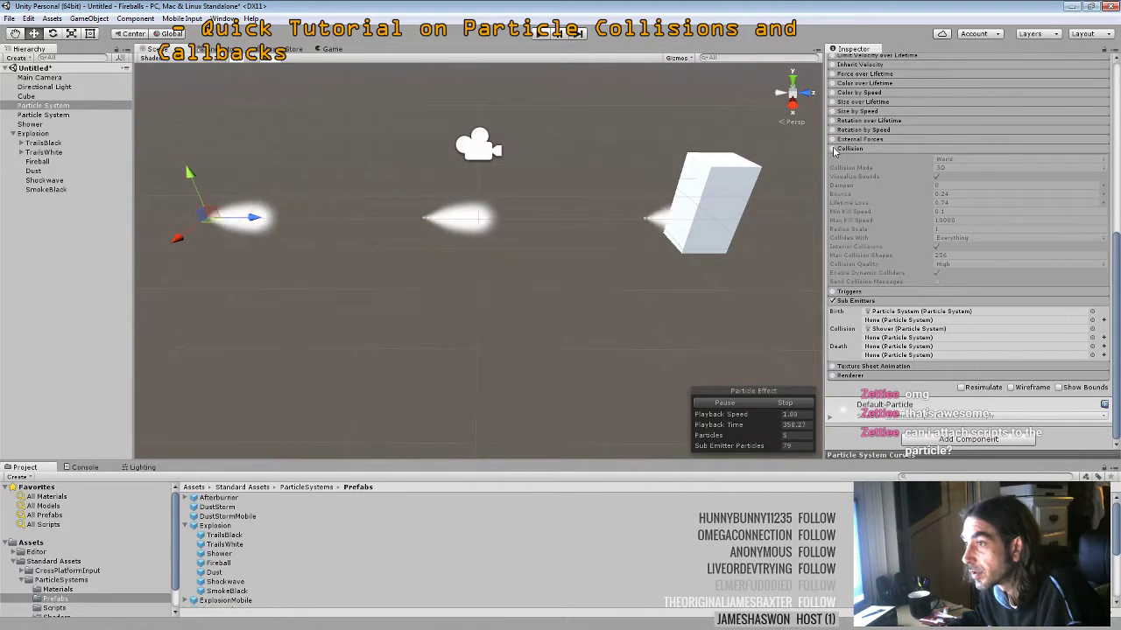
click(833, 149)
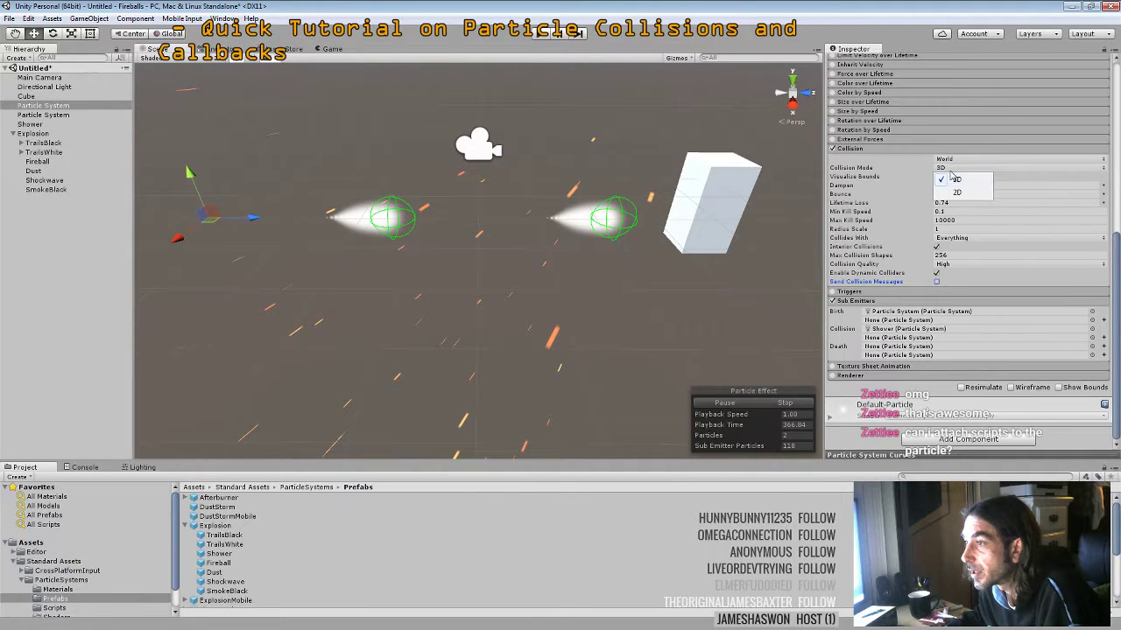
click(928, 168)
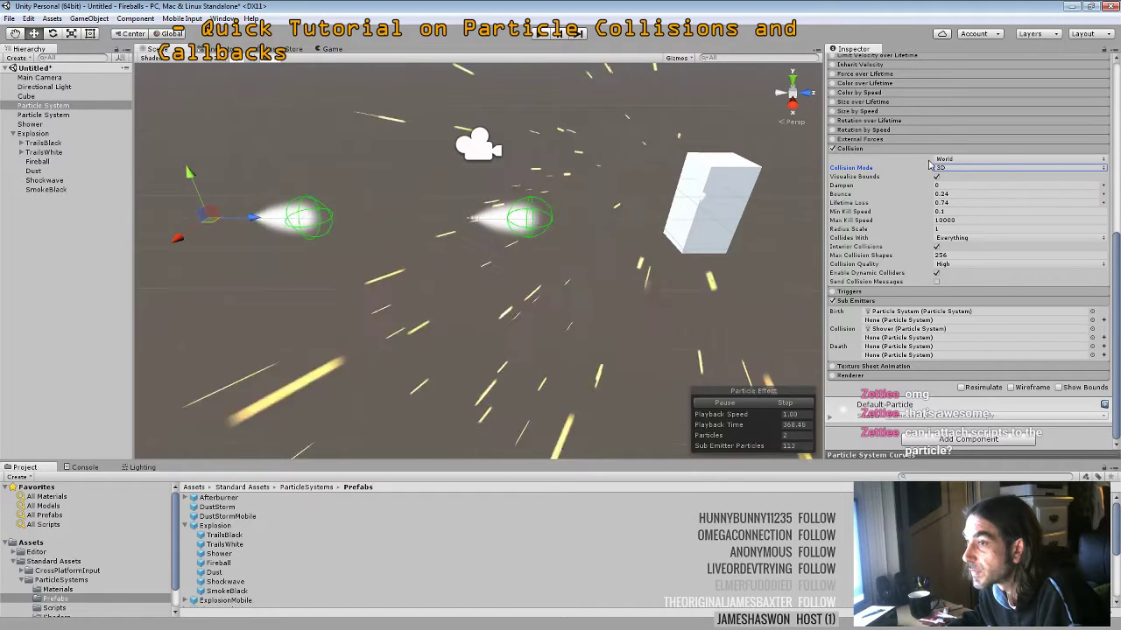
Try the Planes collision type with the Cube as its plane, and switch the type back to World
click(951, 161)
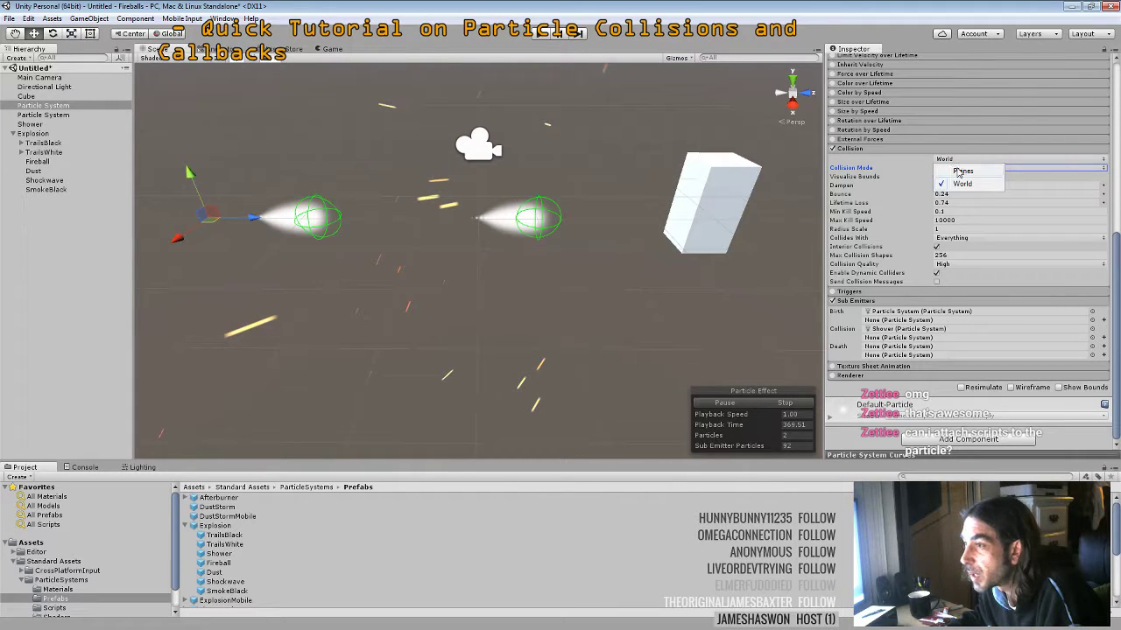
click(958, 172)
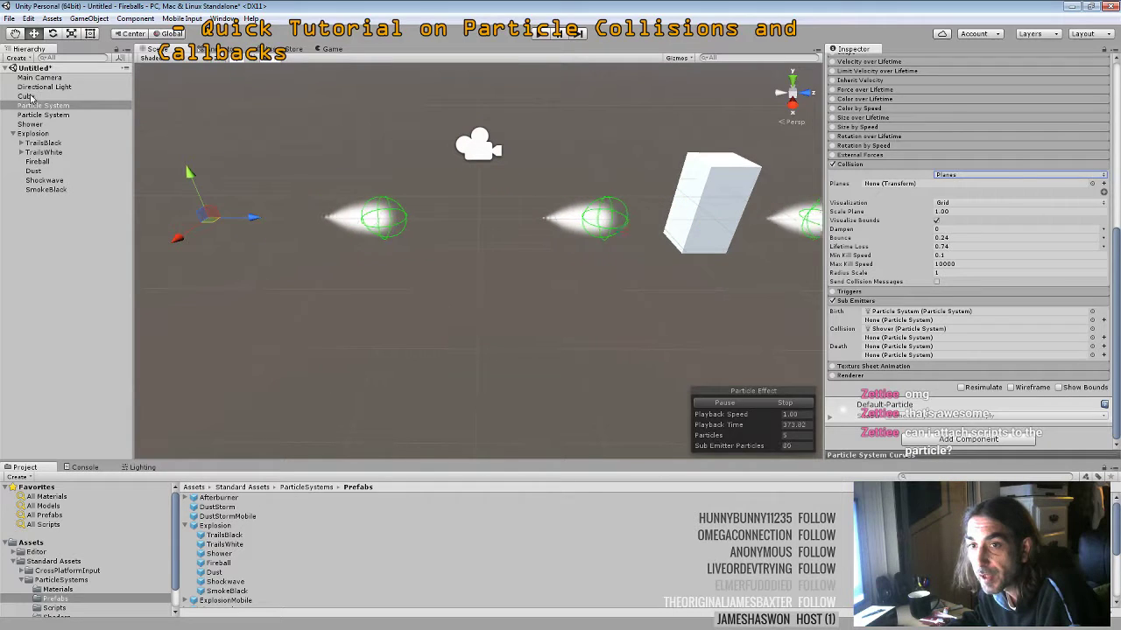
drag(26, 95, 889, 185)
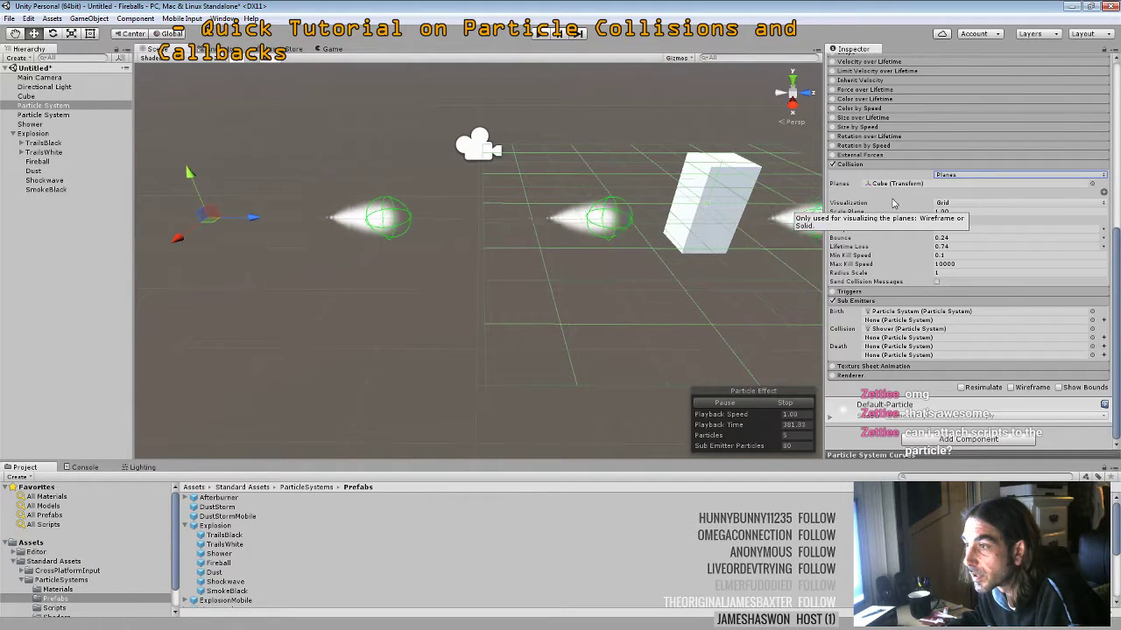
click(955, 175)
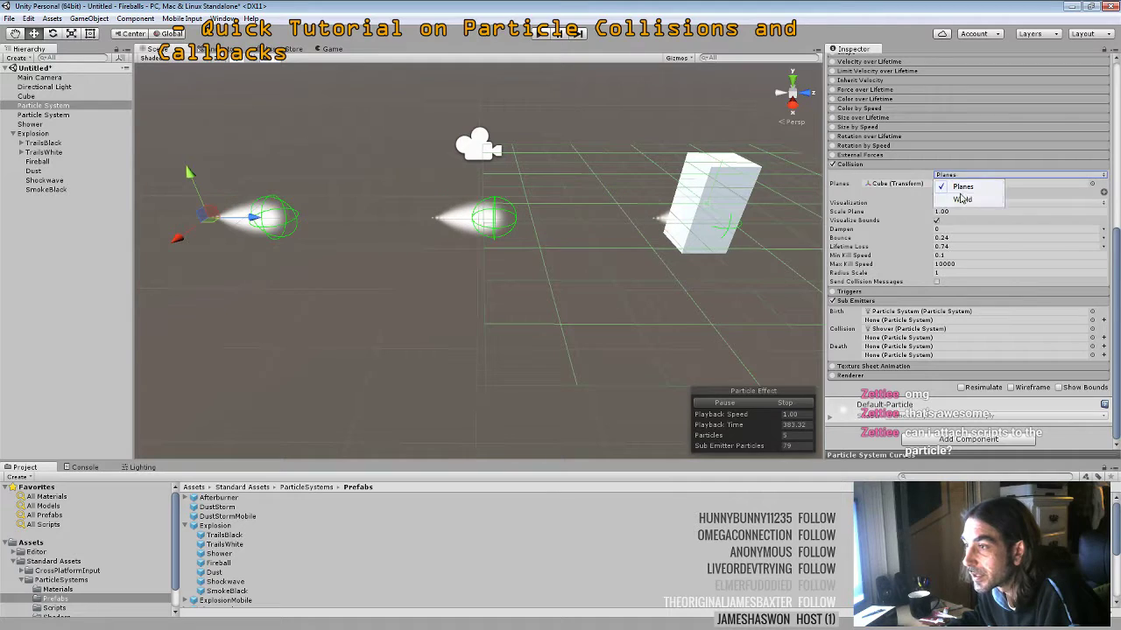
click(954, 198)
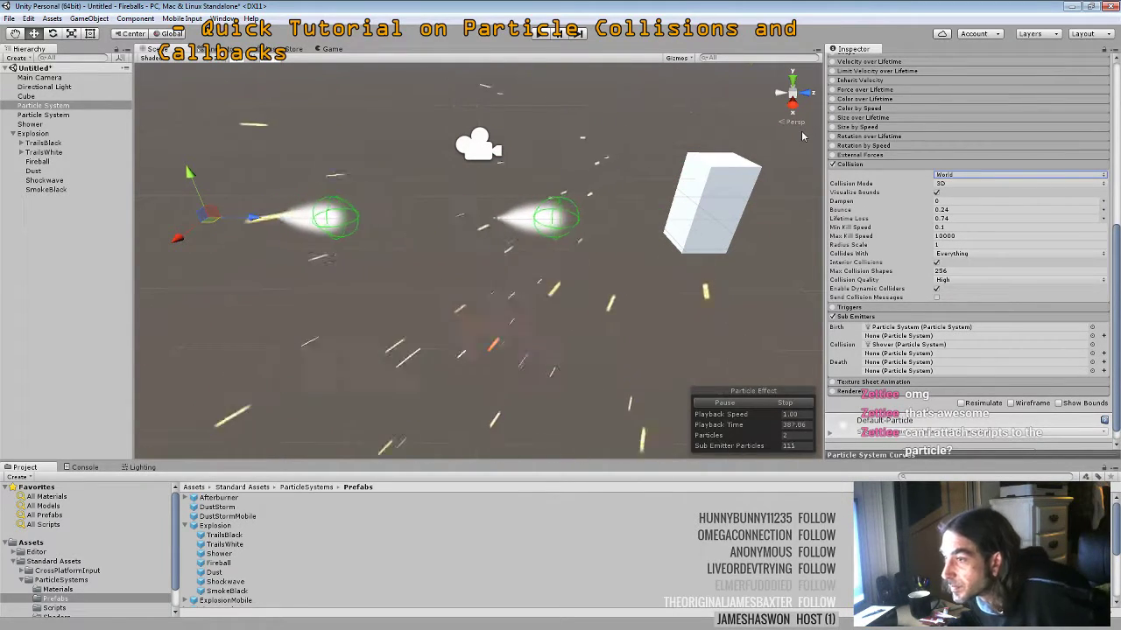
Review the layer options for Collides With, keeping Everything, and look over the remaining Collision settings
click(941, 255)
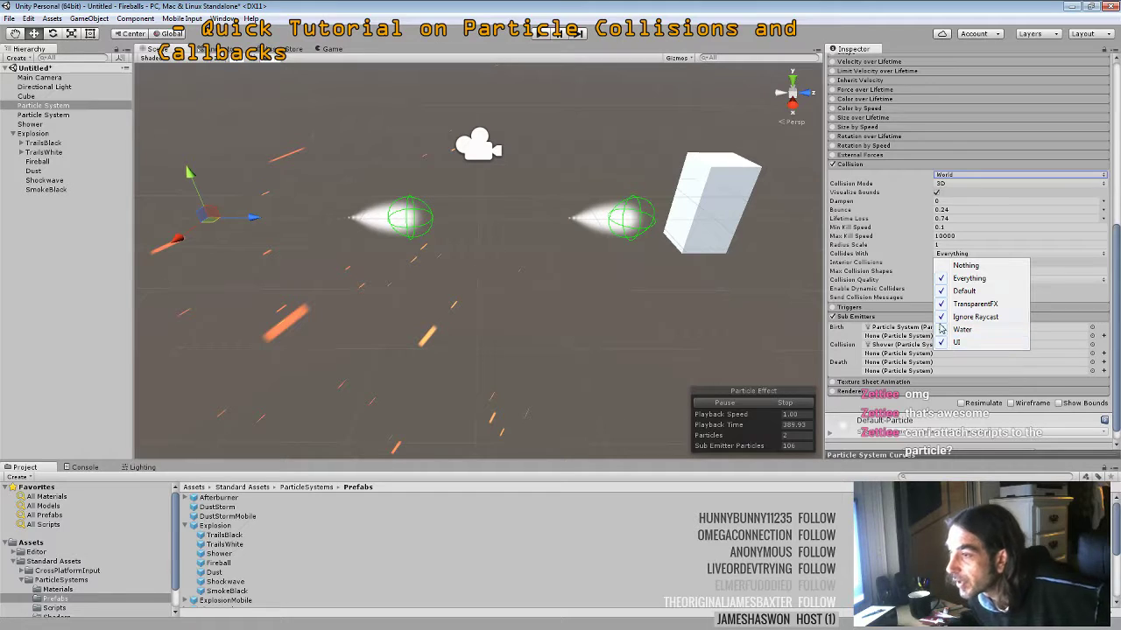
click(906, 263)
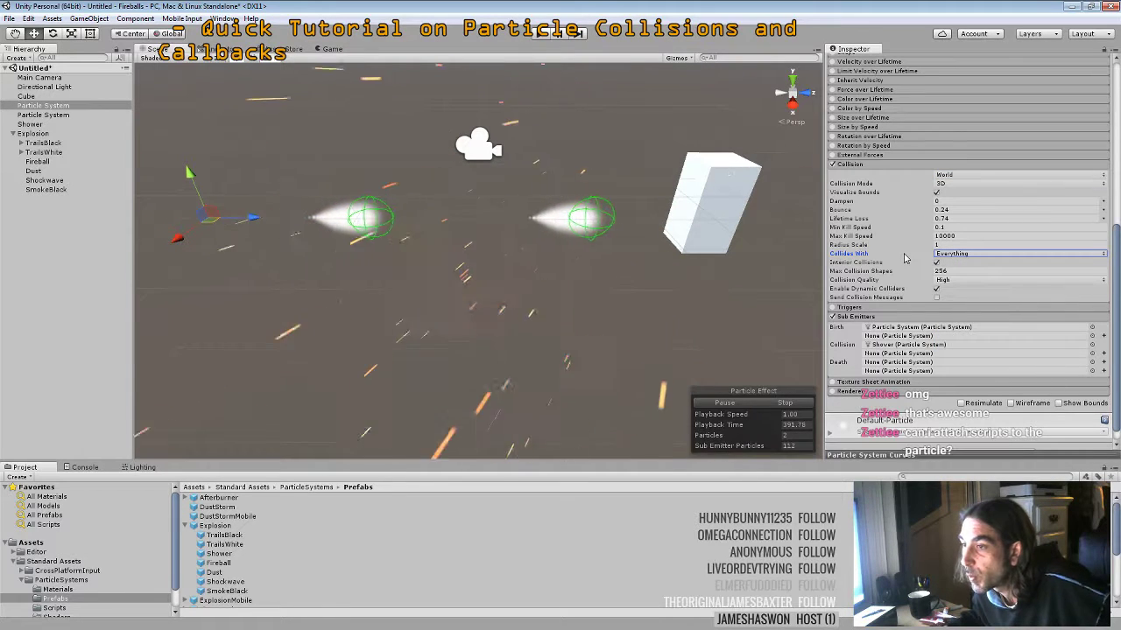
scroll(904, 250, up, 1)
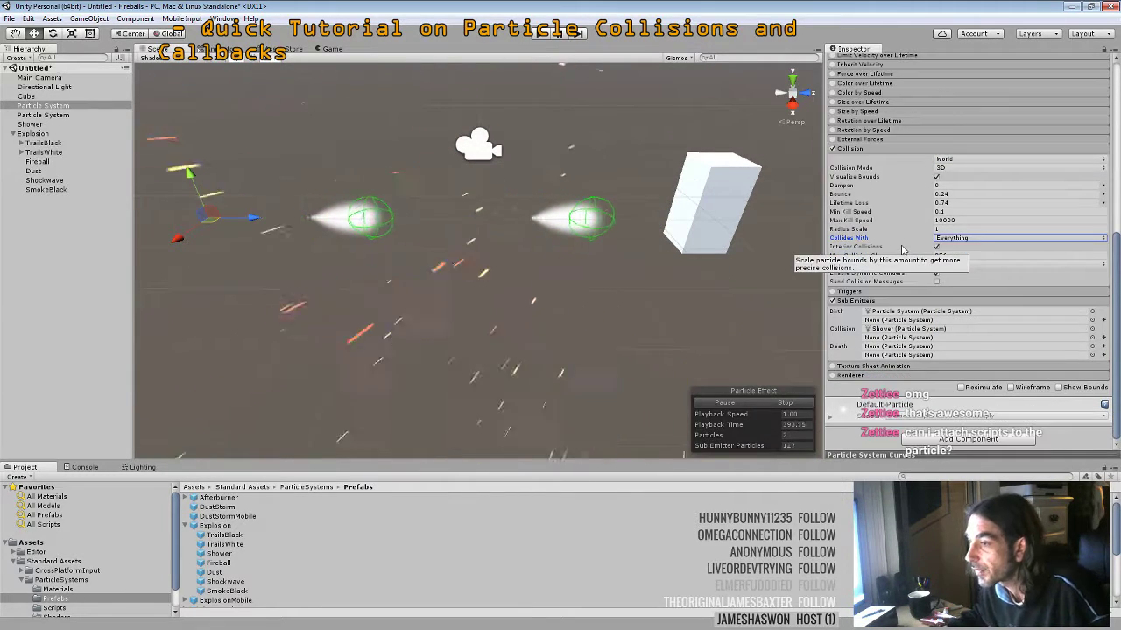
scroll(866, 350, down, 2)
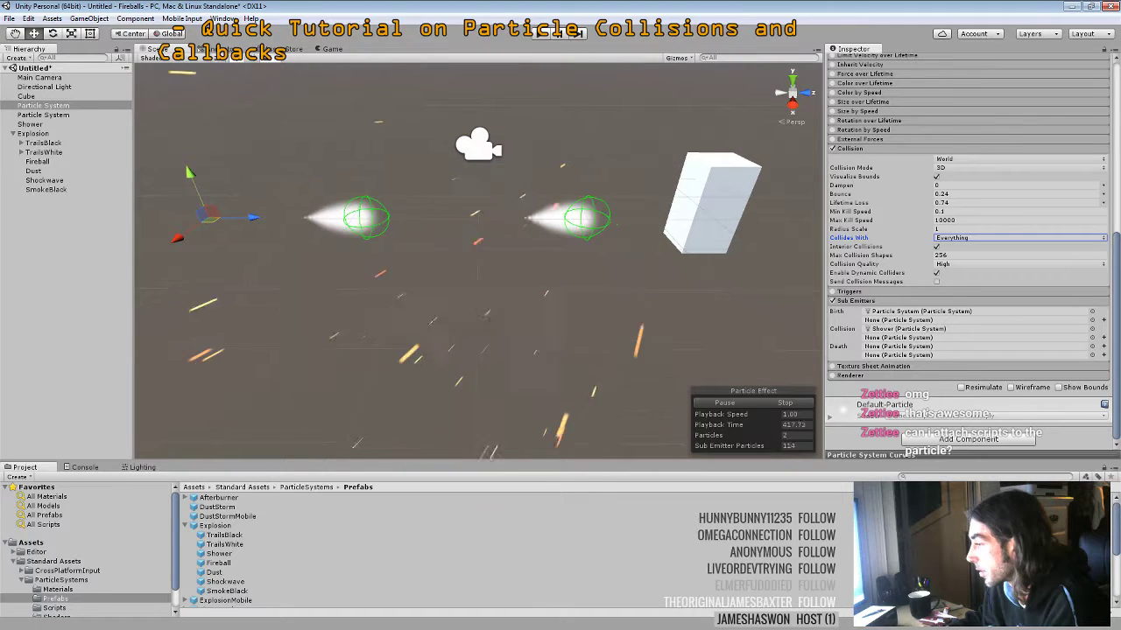
Switch to Windows Explorer, look inside the Fireballs project in the Unity documents folder, and return to the project list
key(super+e)
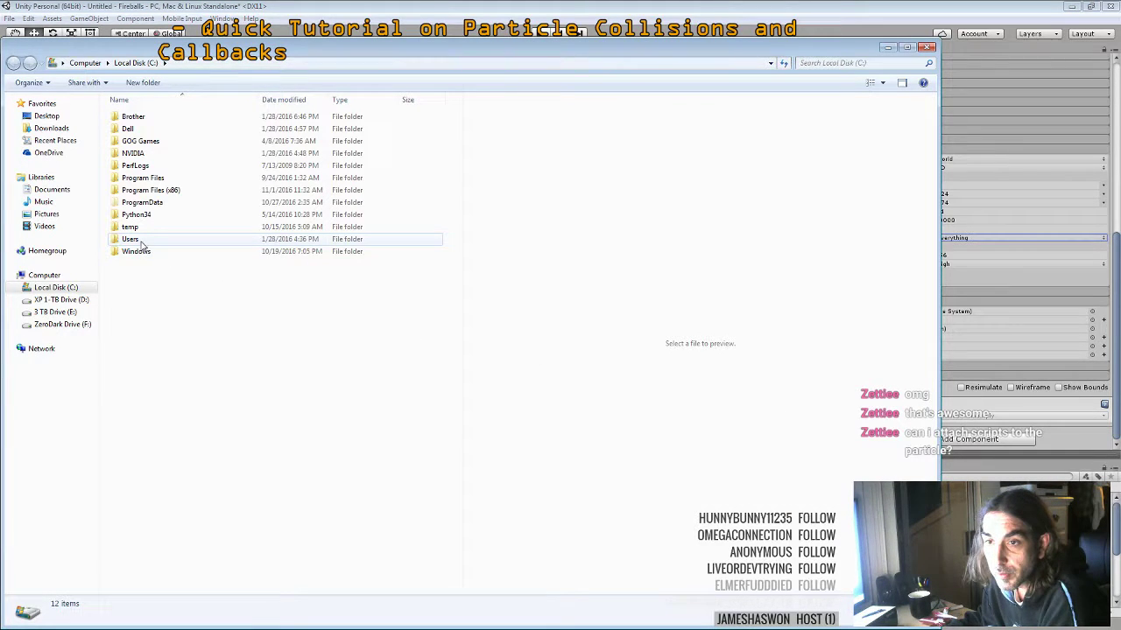
click(52, 189)
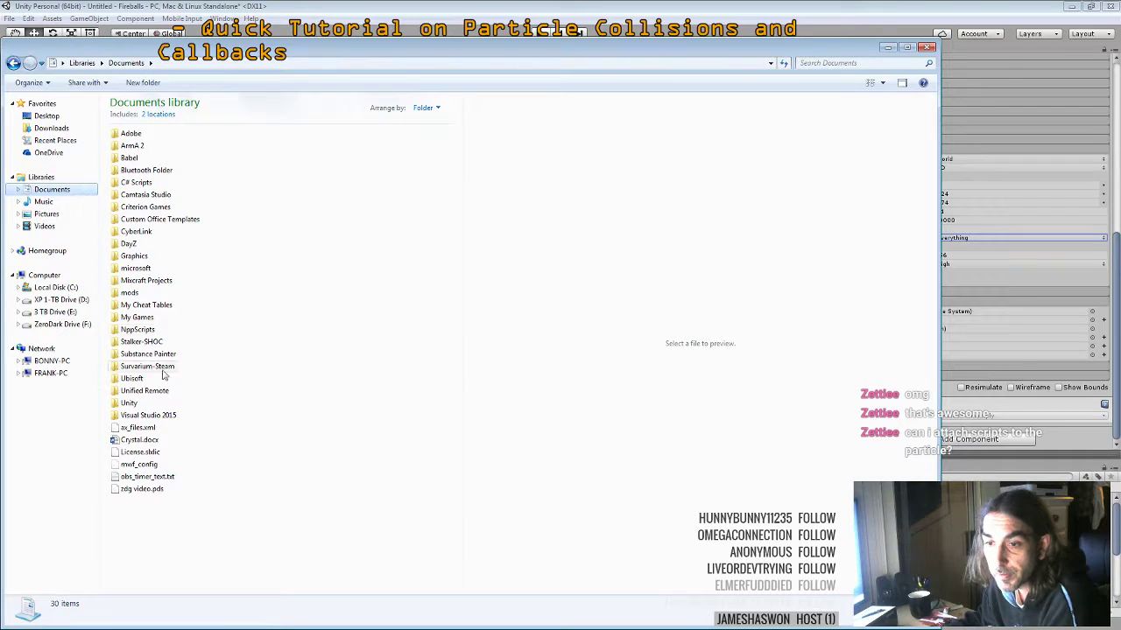
double_click(131, 402)
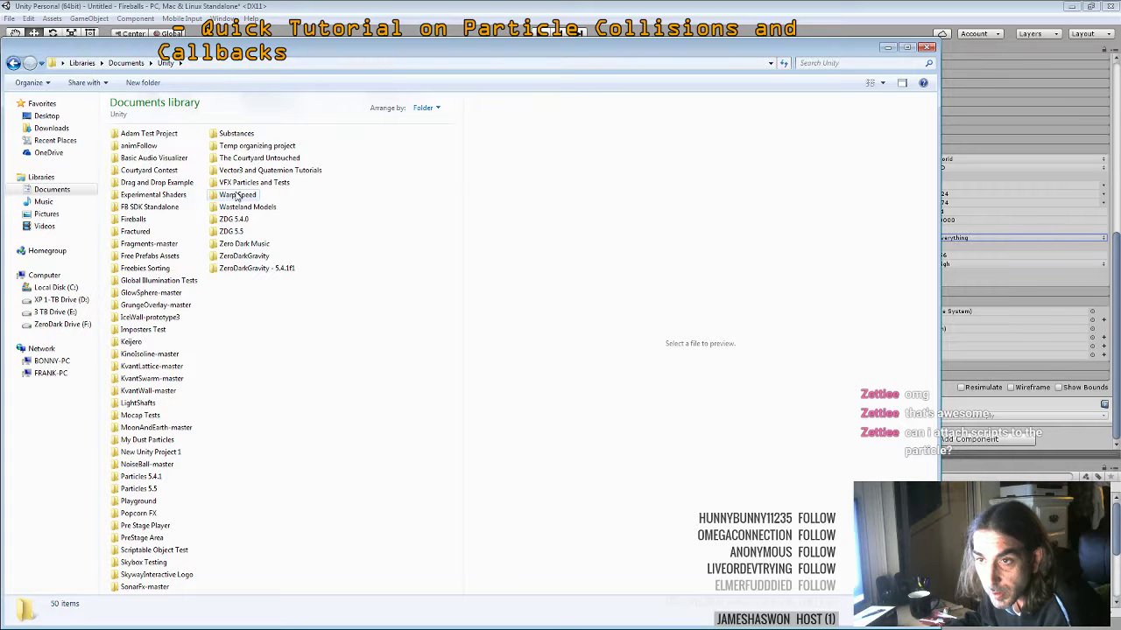
double_click(134, 220)
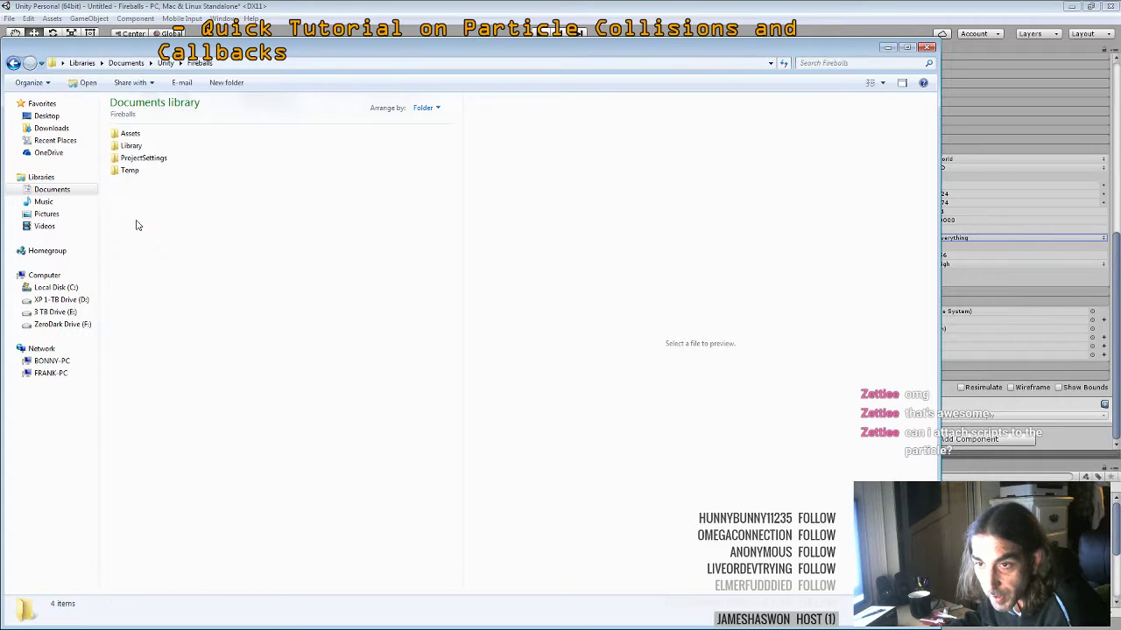
key(BackSpace)
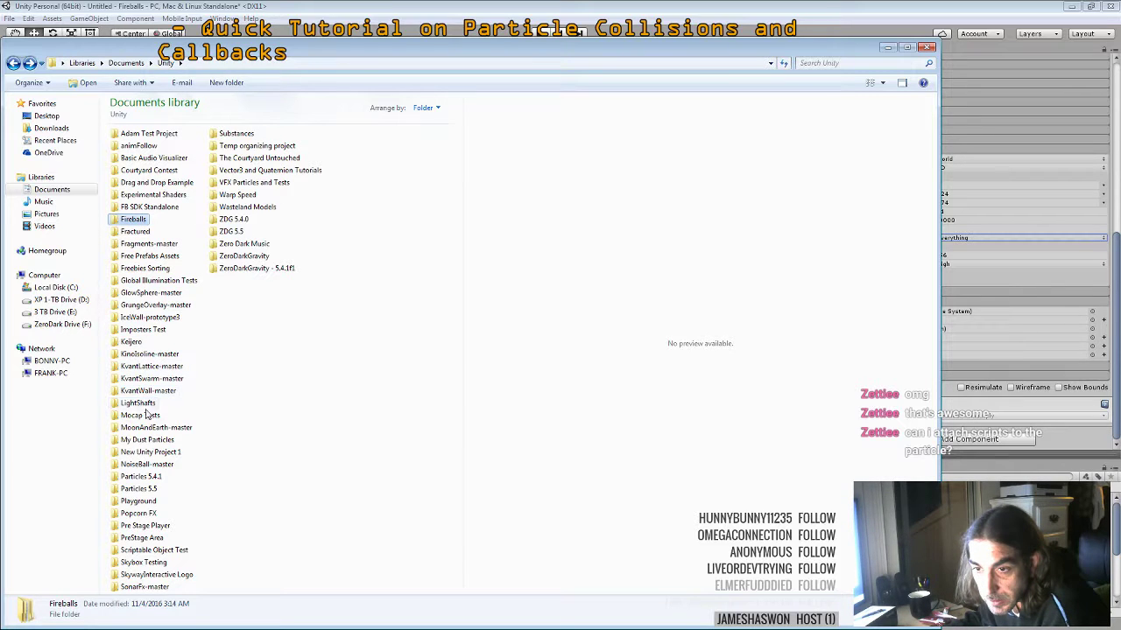
Look through the Prefabs, Lens Flares and Editor asset folders of the Particles 5.5 project, and return to the project list
click(130, 491)
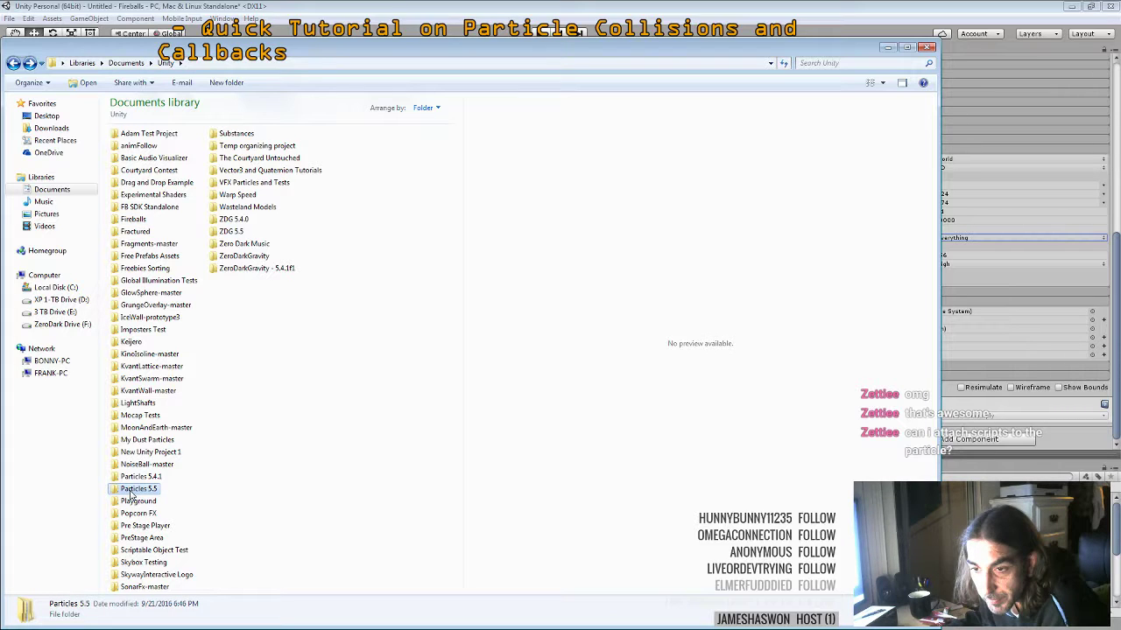
double_click(130, 493)
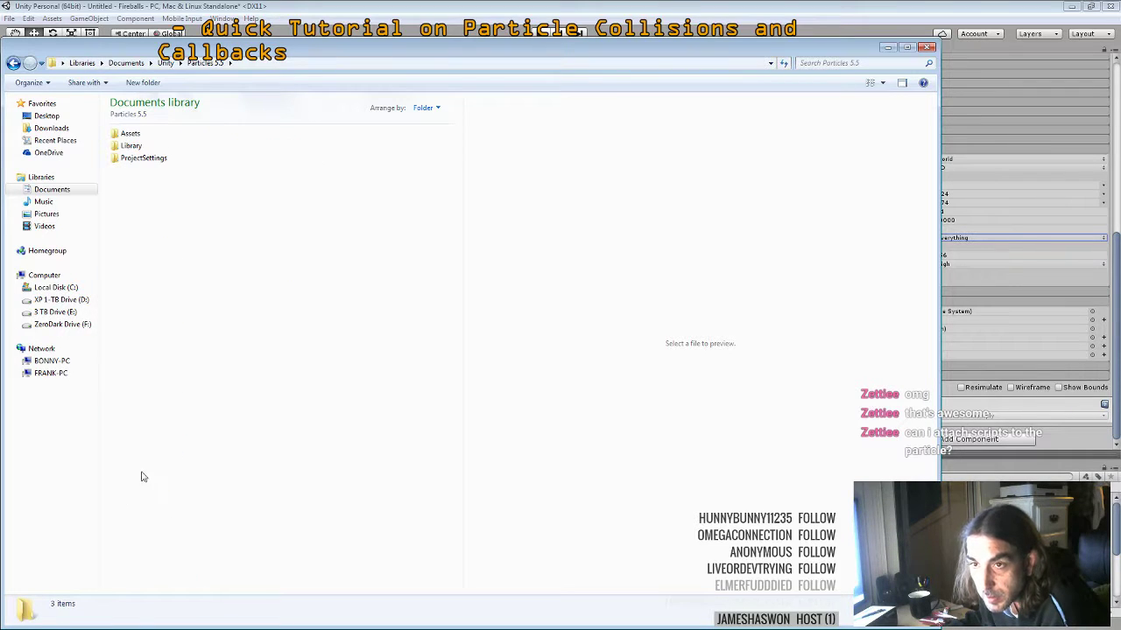
double_click(128, 136)
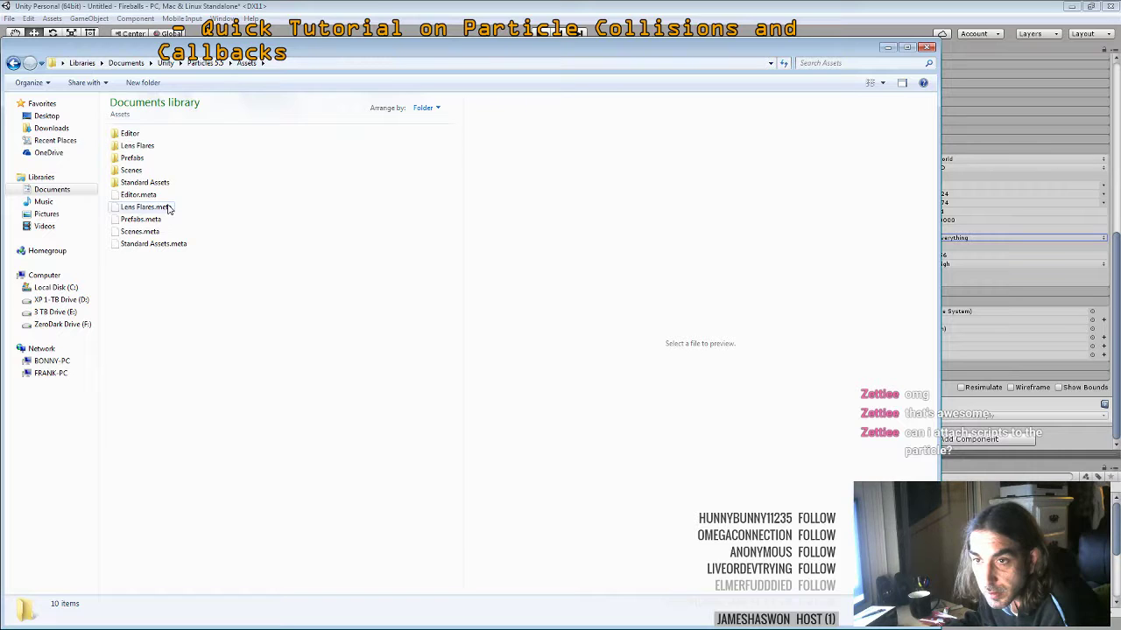
double_click(132, 159)
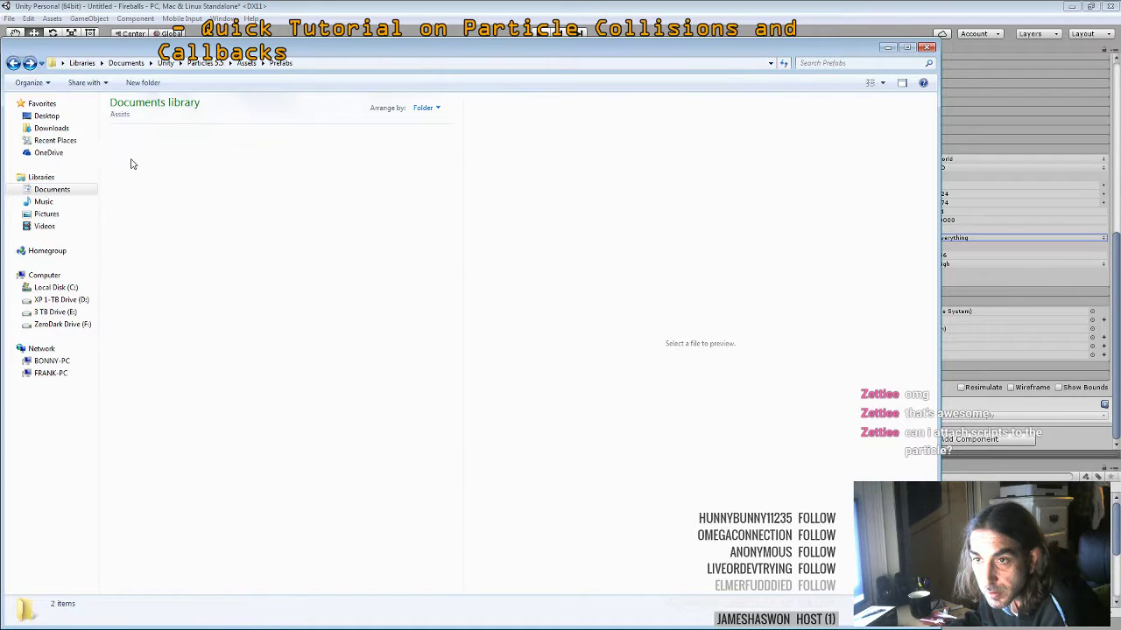
key(BackSpace)
double_click(133, 147)
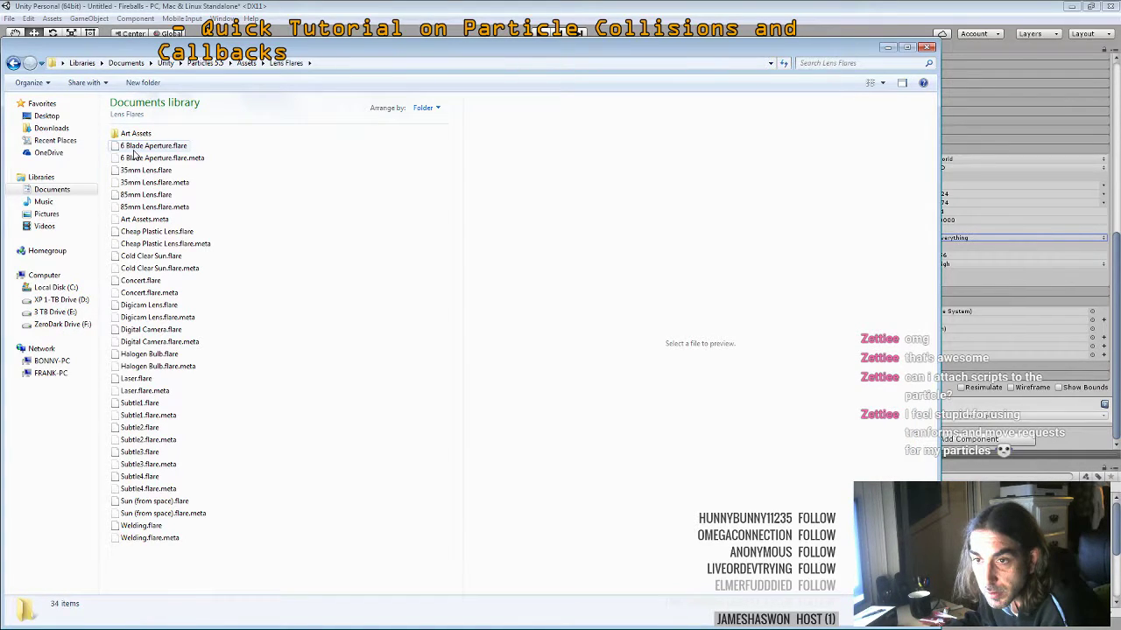
key(BackSpace)
double_click(130, 134)
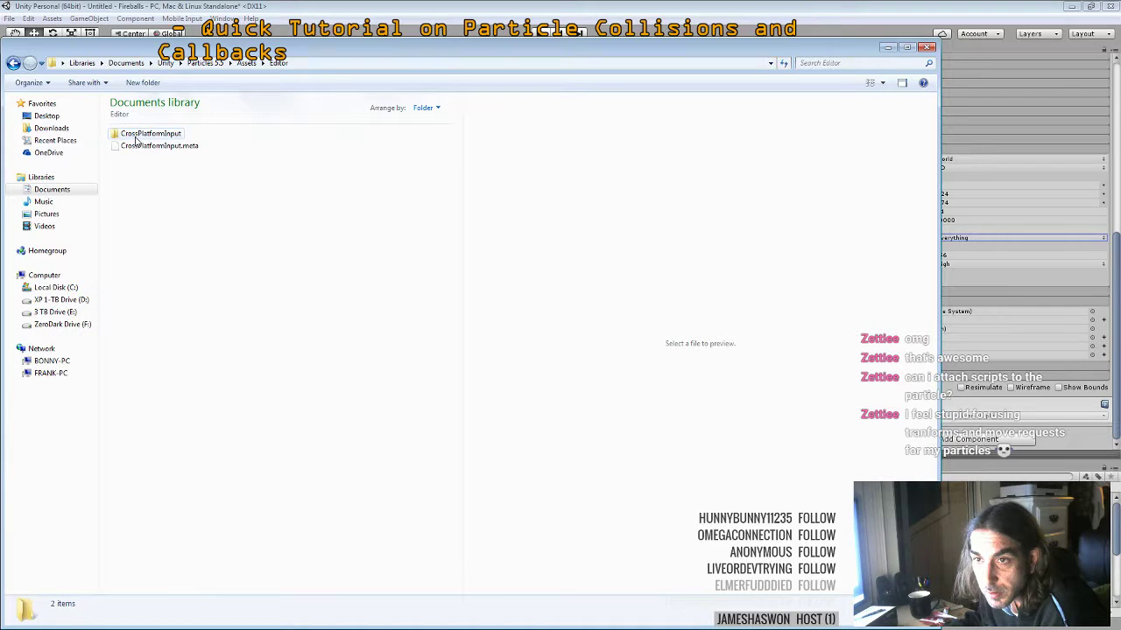
key(BackSpace)
key(BackSpace)
key(BackSpace)
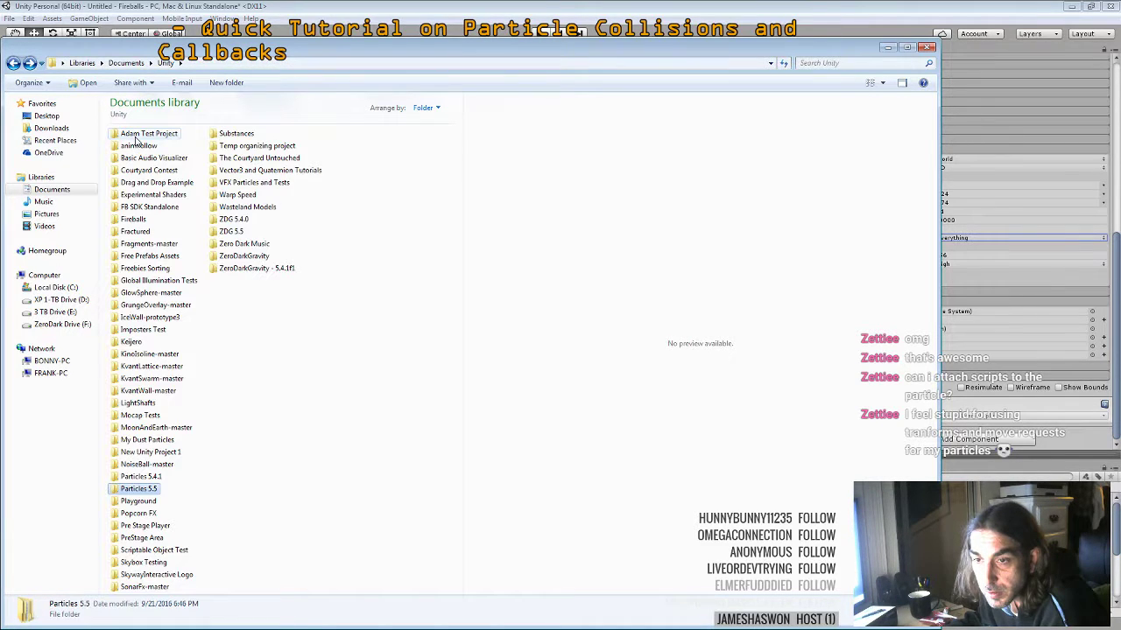
Check the Particles 5.4.1 project and the assets of VFX Particles and Tests for a callback script, and return to the project list
double_click(140, 476)
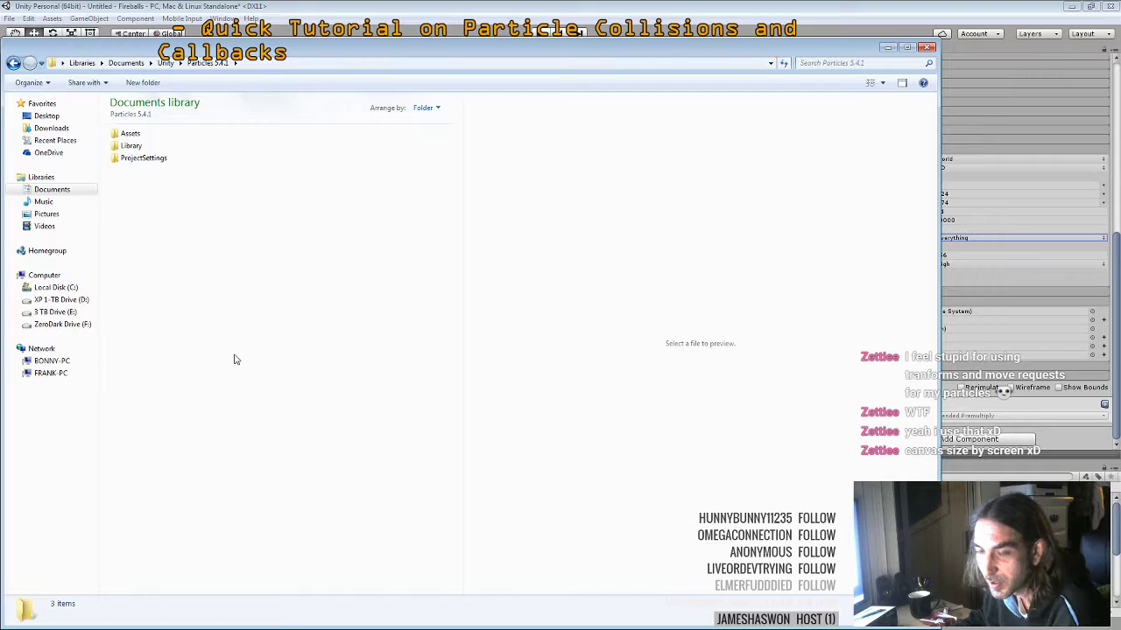
key(BackSpace)
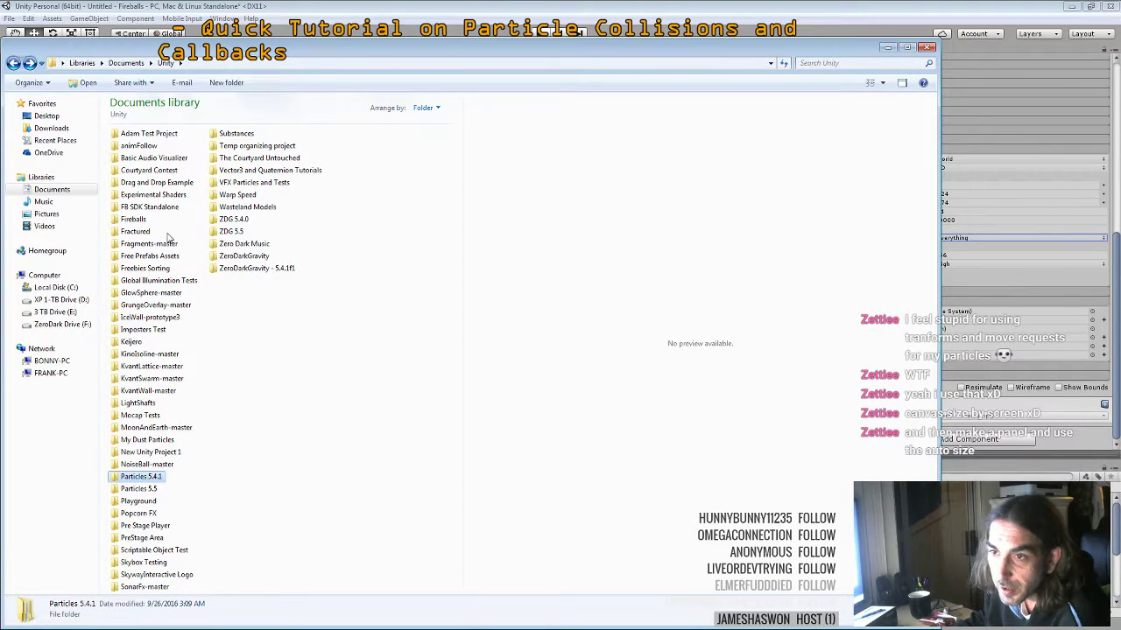
click(232, 184)
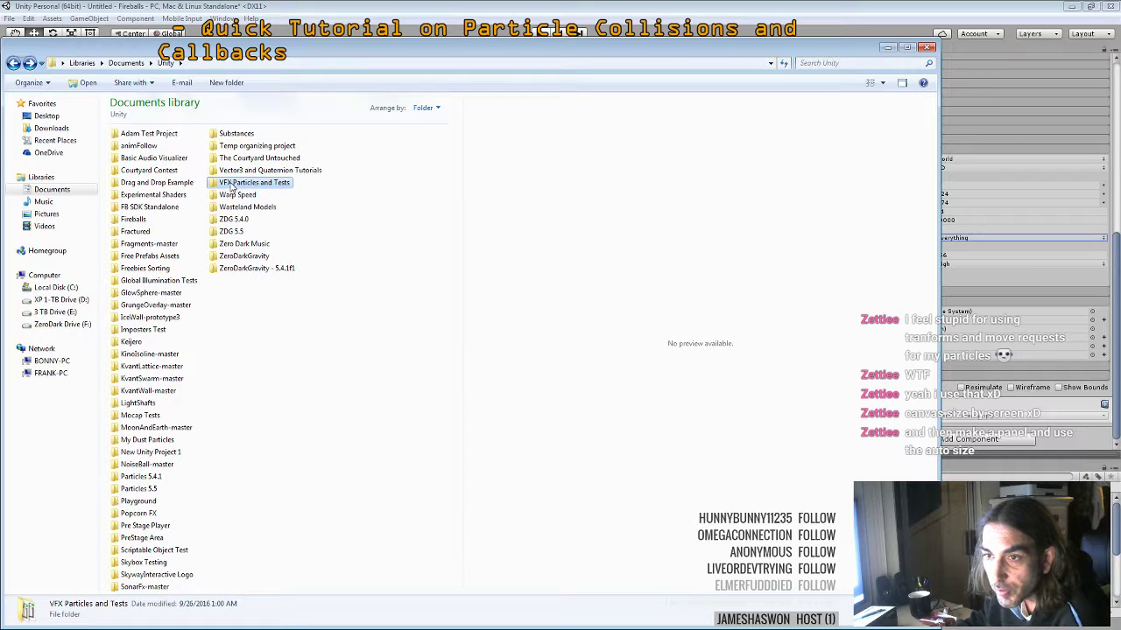
double_click(232, 186)
double_click(133, 147)
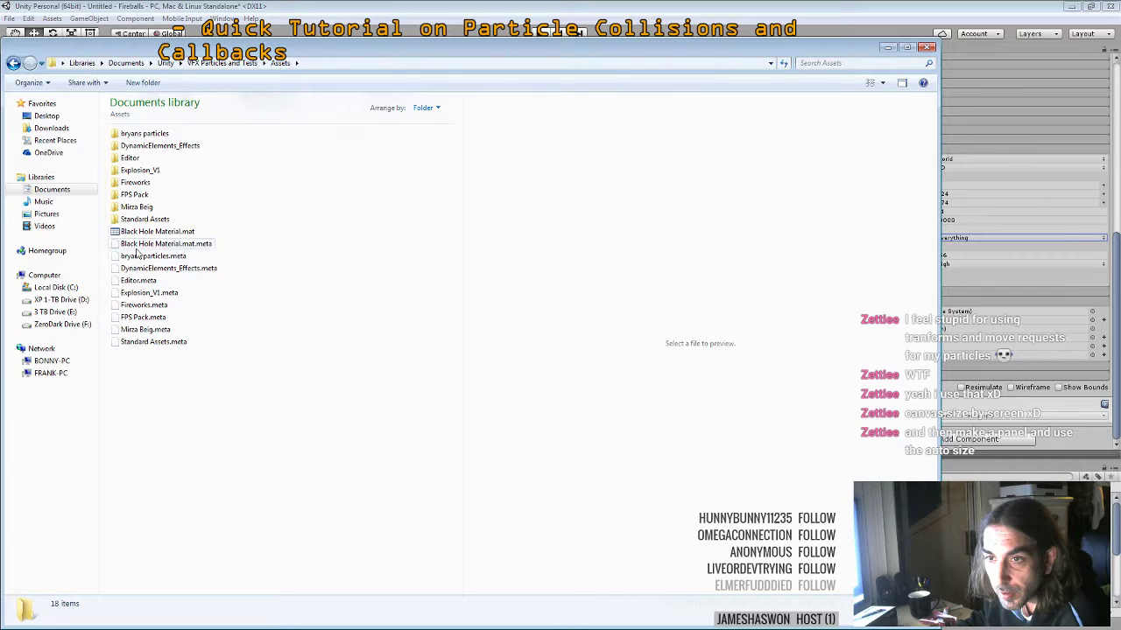
double_click(147, 134)
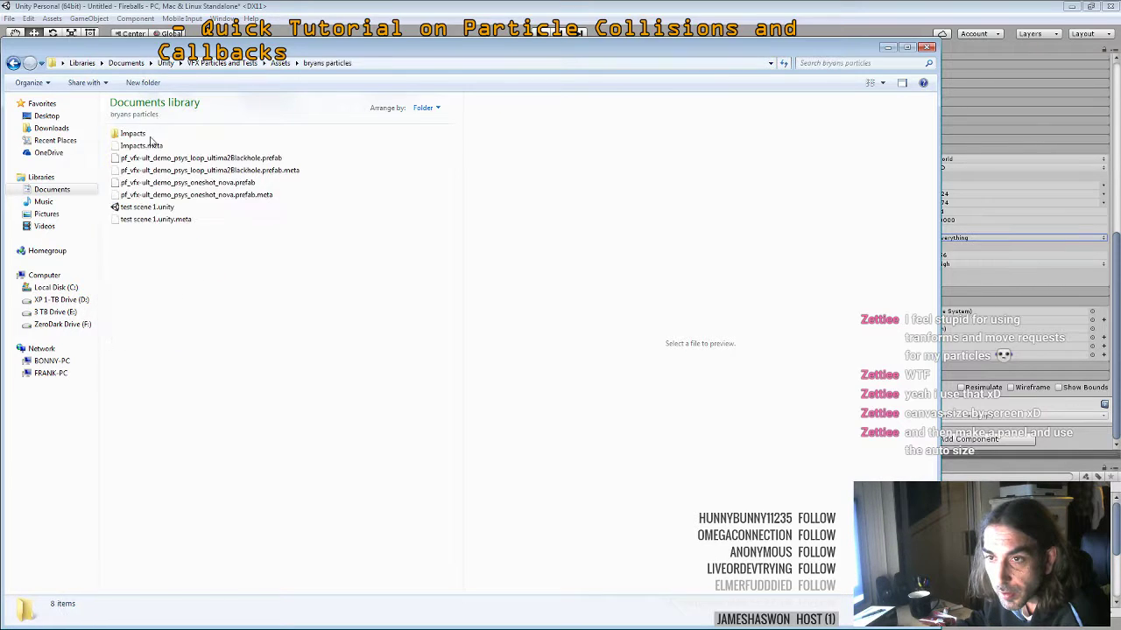
key(BackSpace)
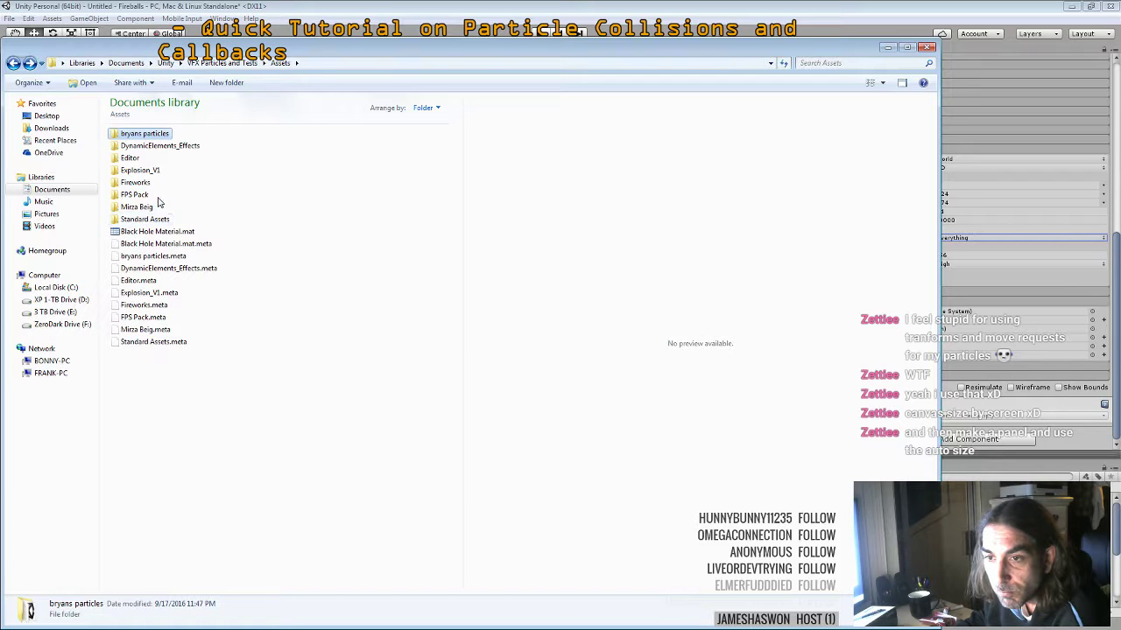
key(BackSpace)
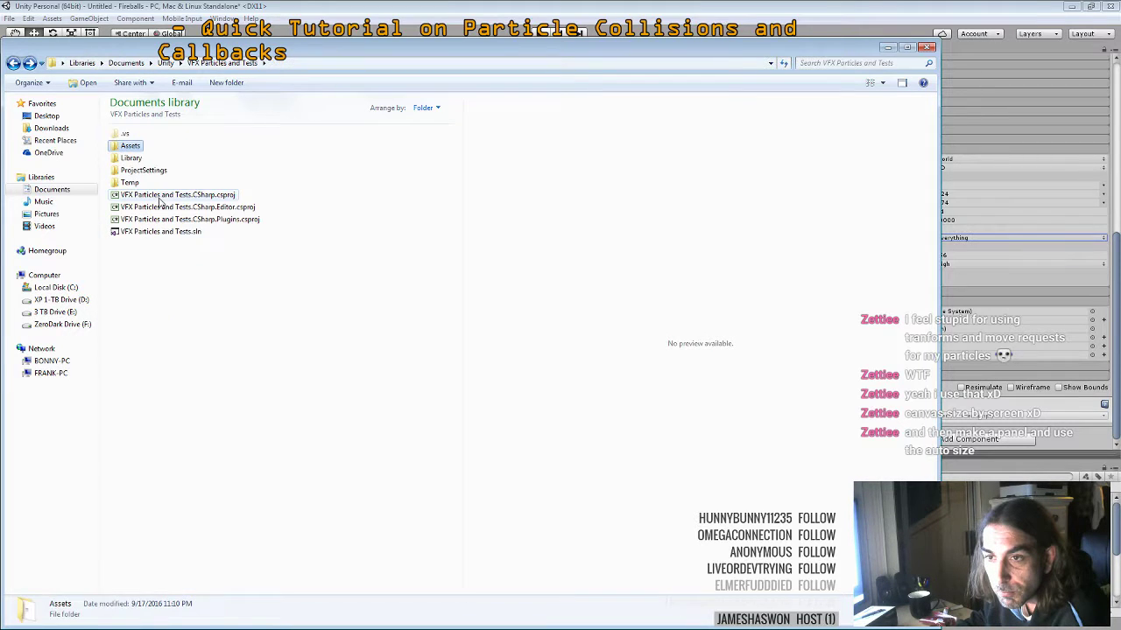
key(BackSpace)
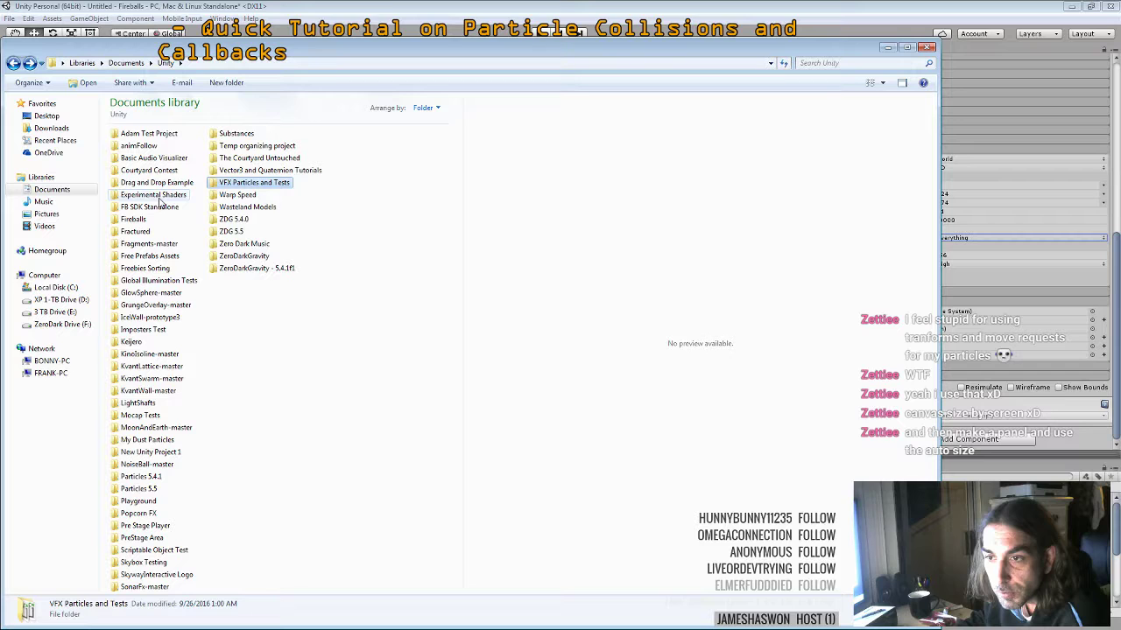
Search the Assets folder of the ZeroDarkGravity - 5.4.1f1 project for "callback", and clear the search
double_click(232, 268)
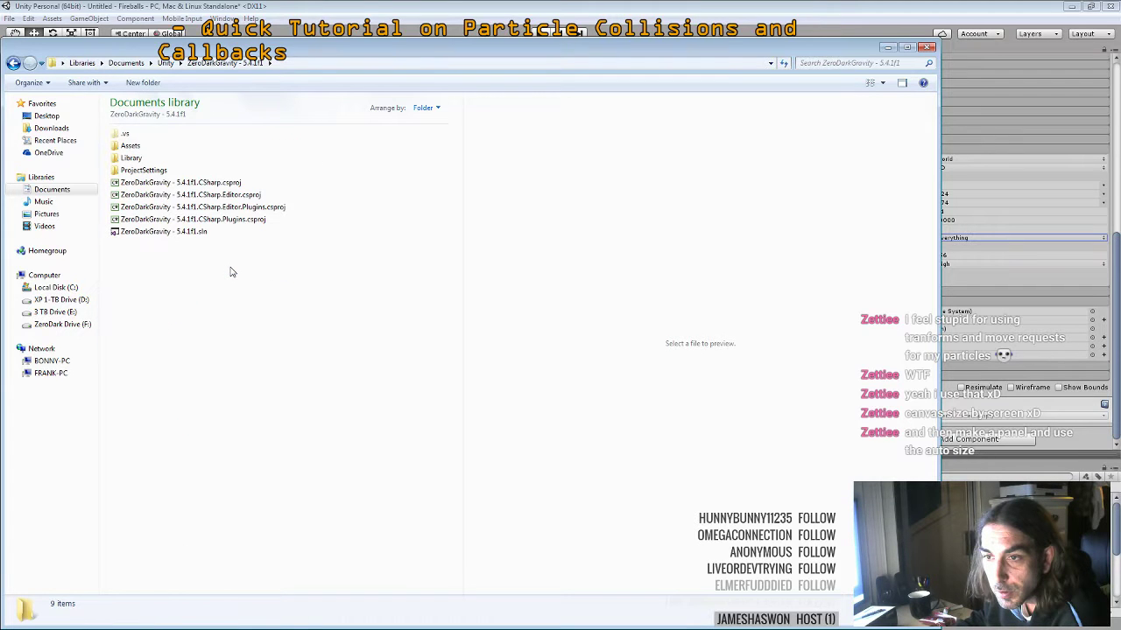
double_click(130, 146)
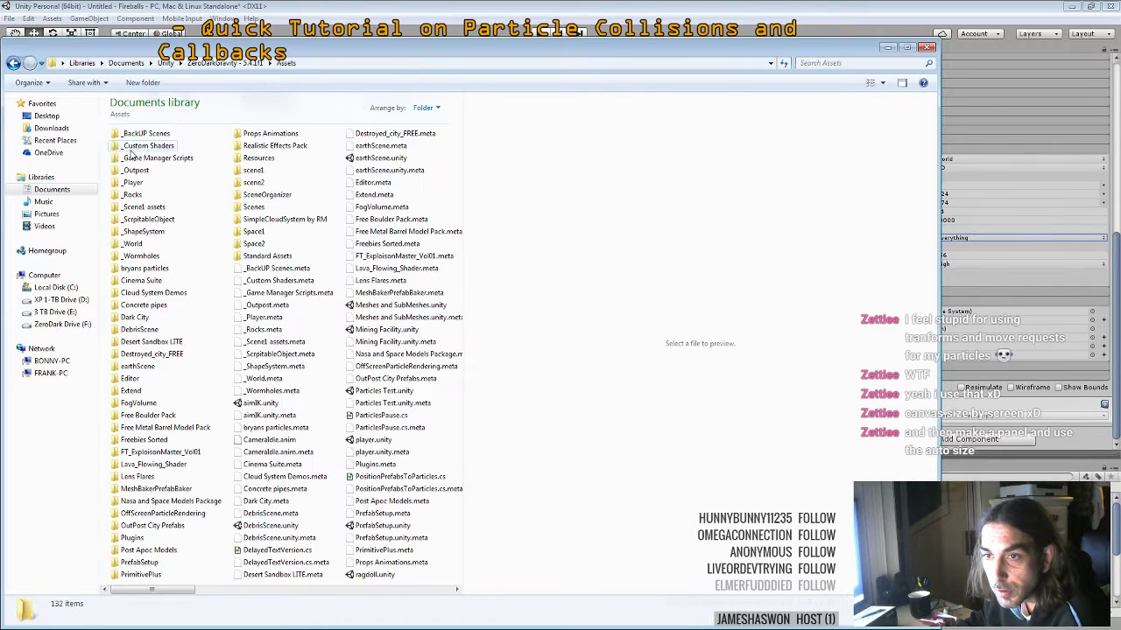
click(814, 62)
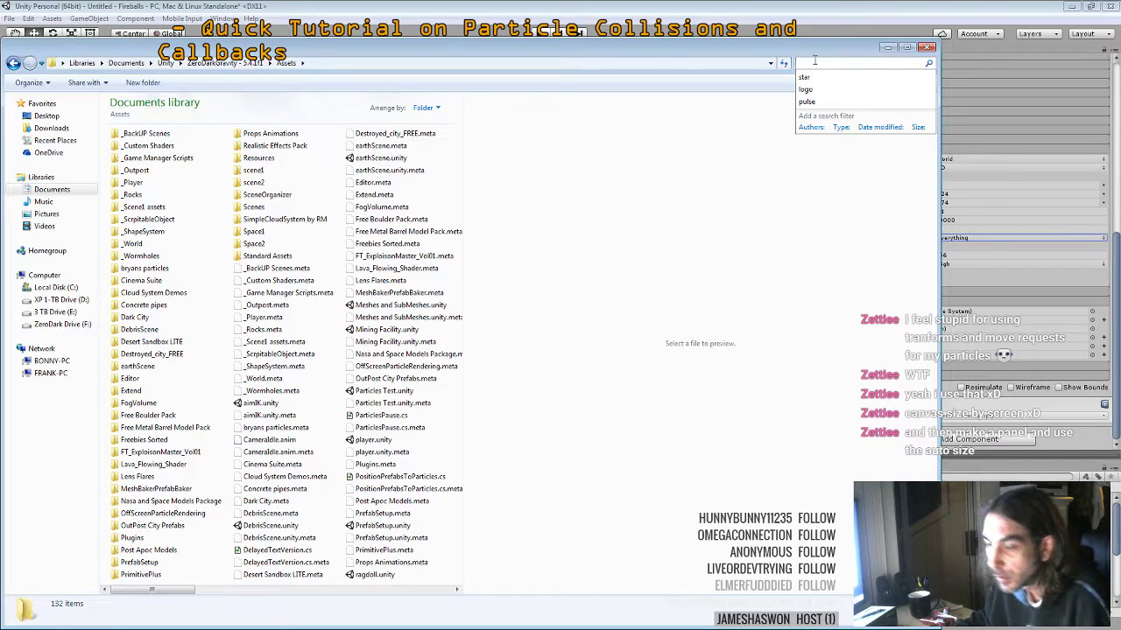
text(callback)
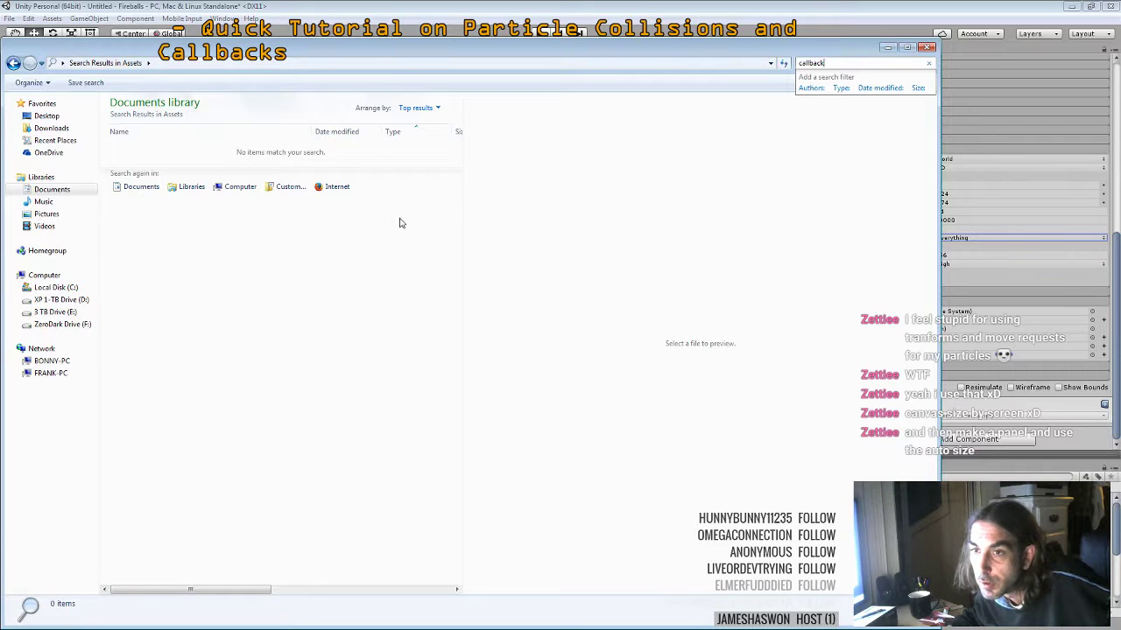
key(Escape)
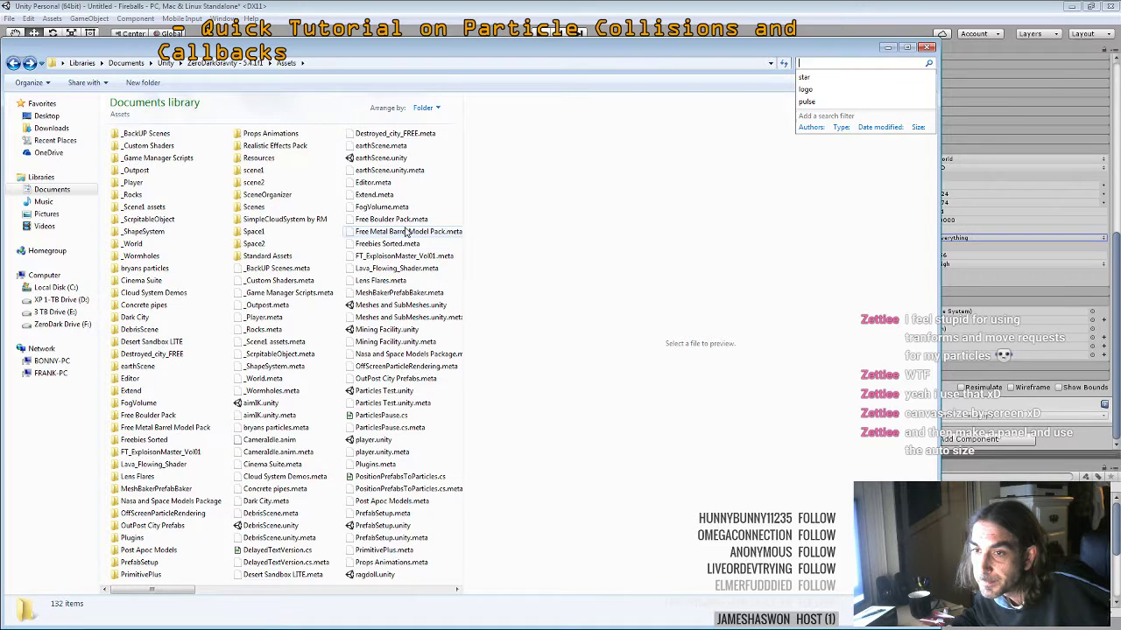
Return to the Unity documents folder and search all its projects for "callback"
key(alt+Up)
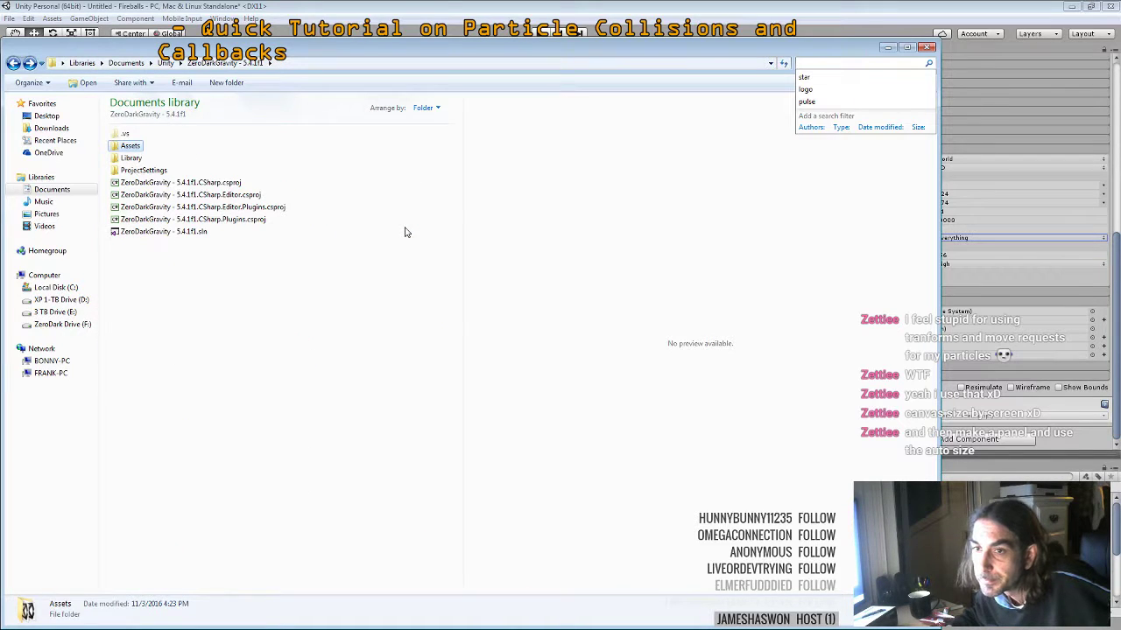
key(alt+Up)
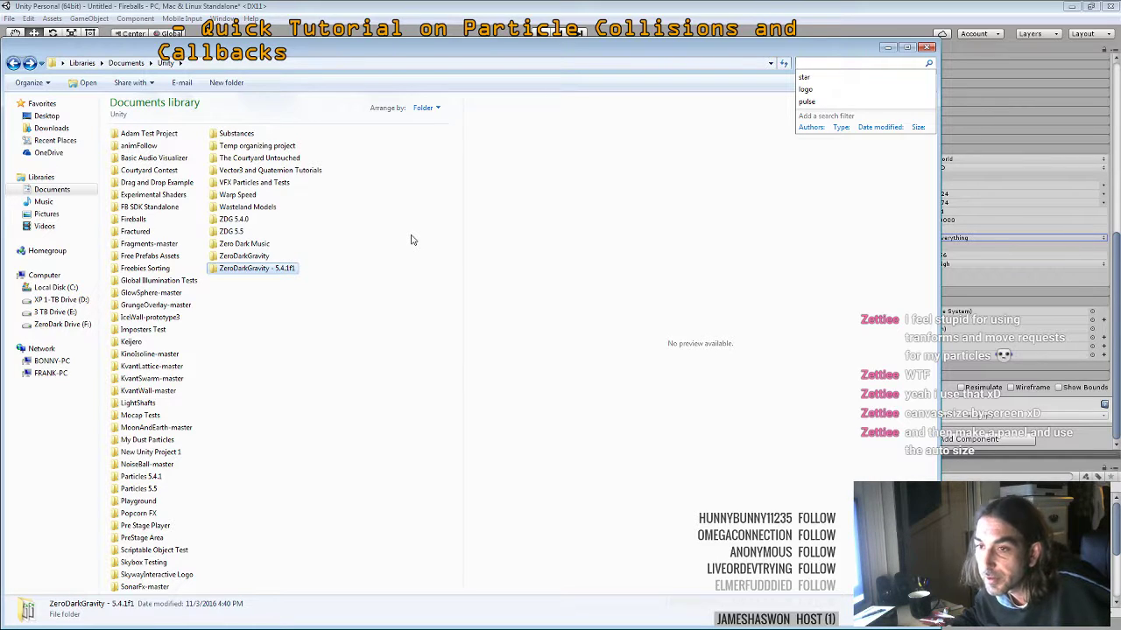
key(Escape)
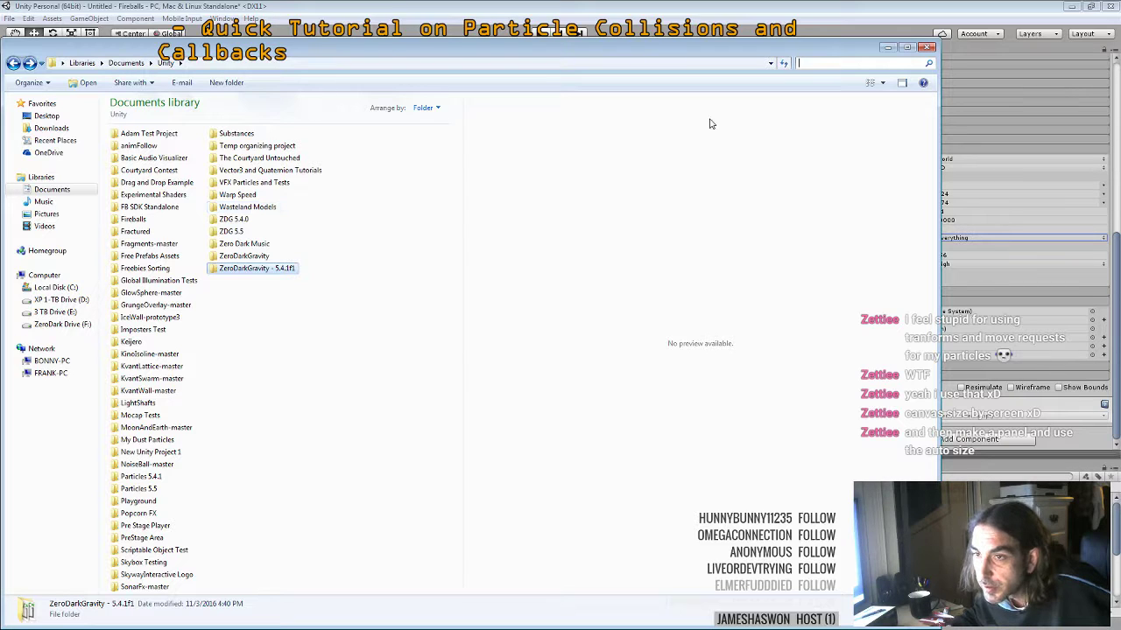
click(808, 64)
text(ca)
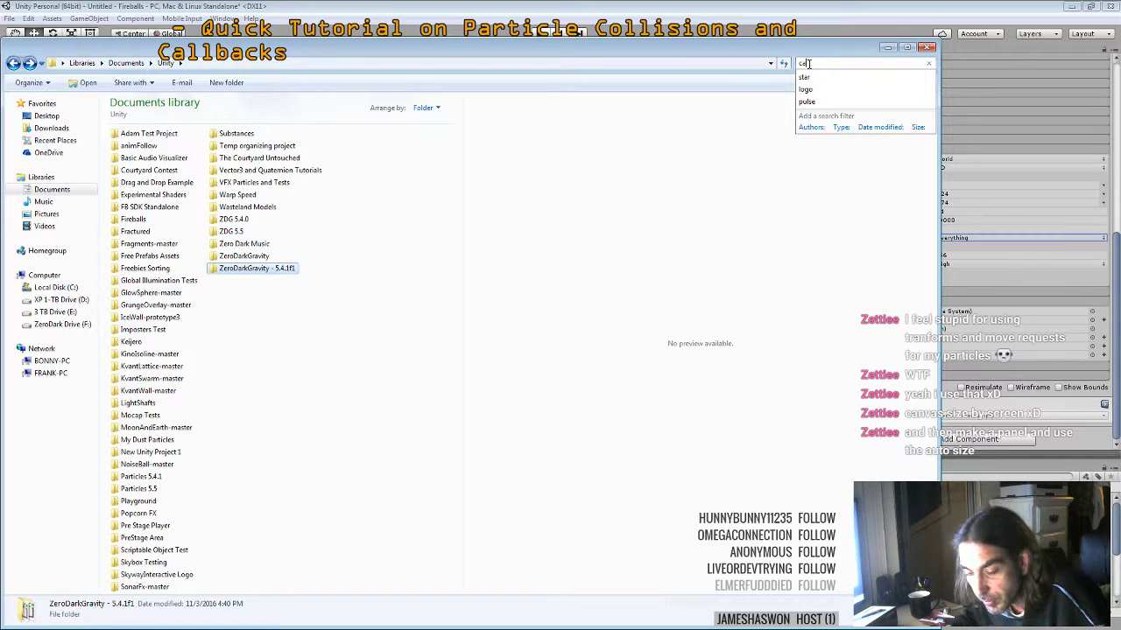
text(llback)
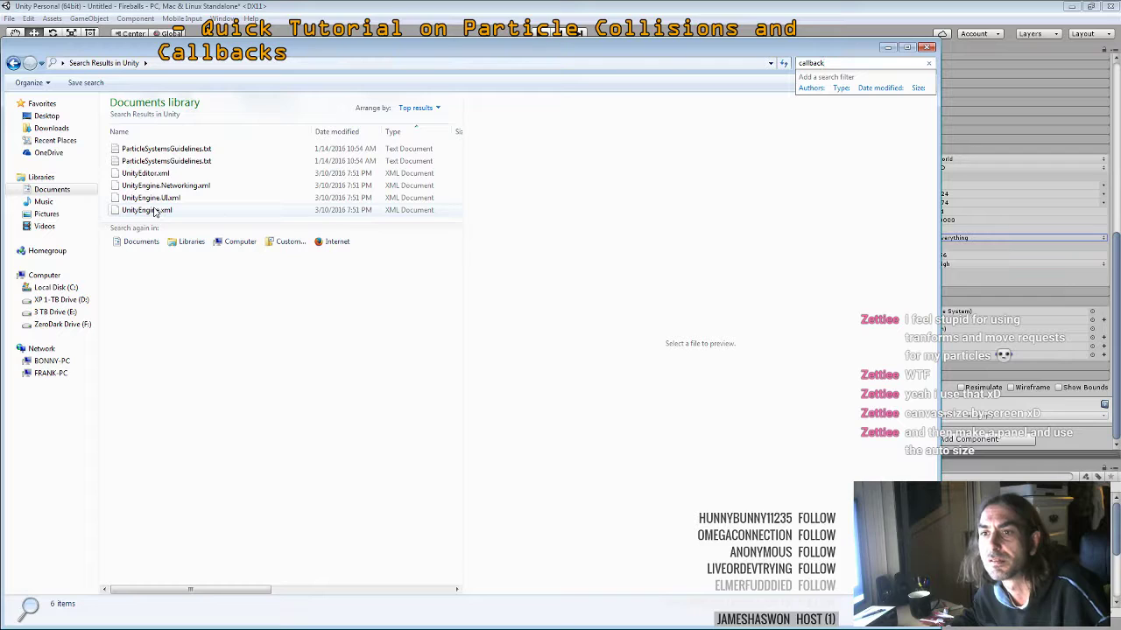
Clear the arrangement changes on the search results and return to the project list
click(414, 107)
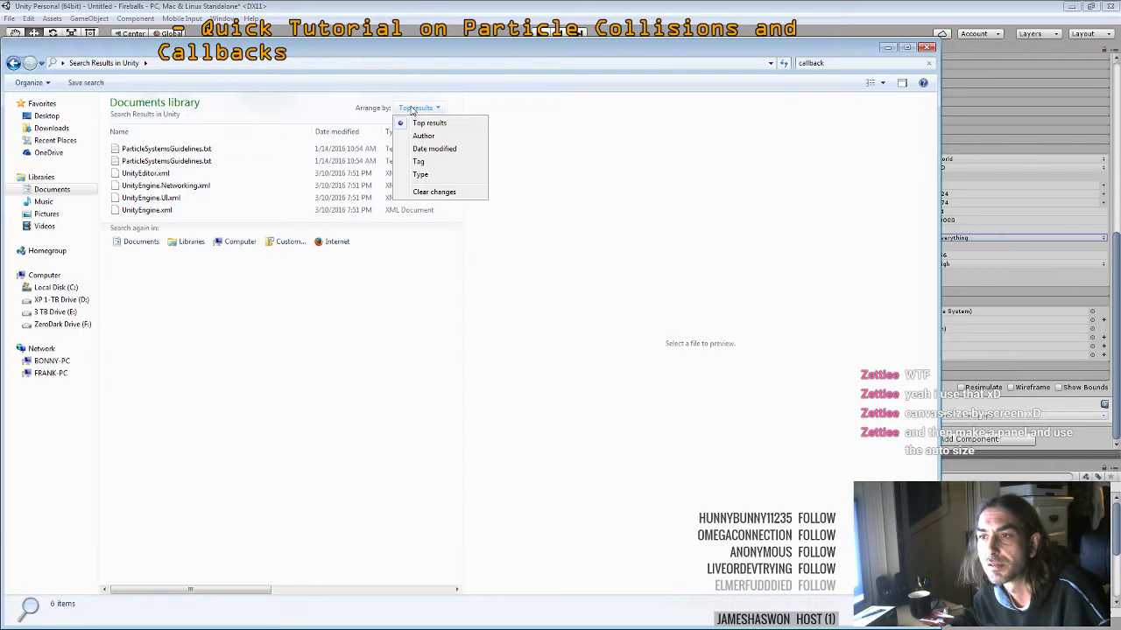
click(431, 192)
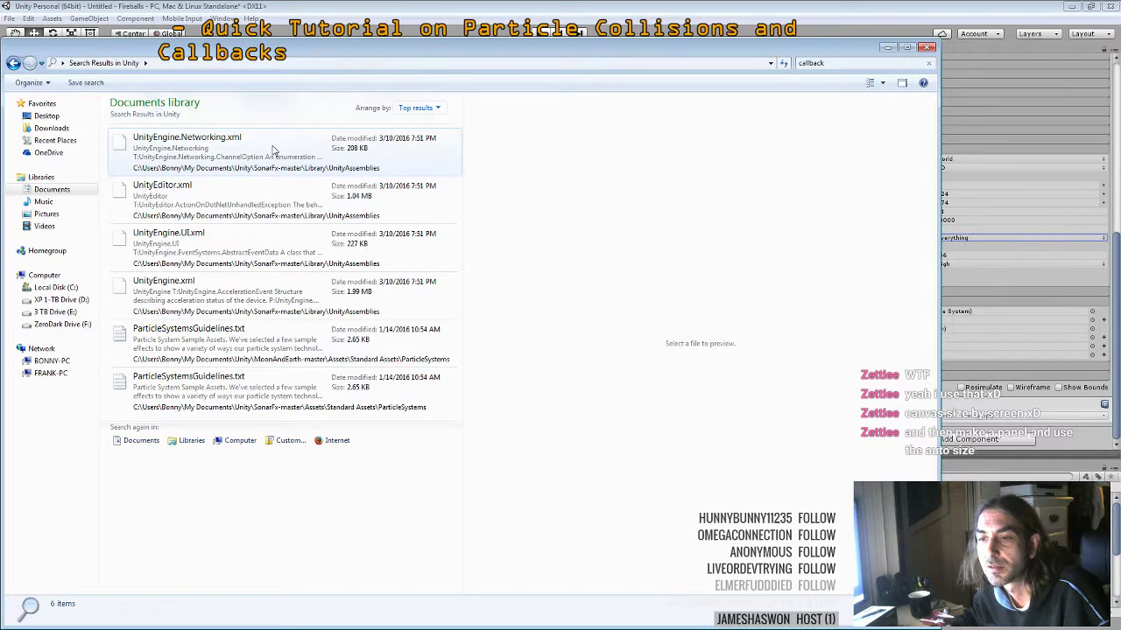
key(BackSpace)
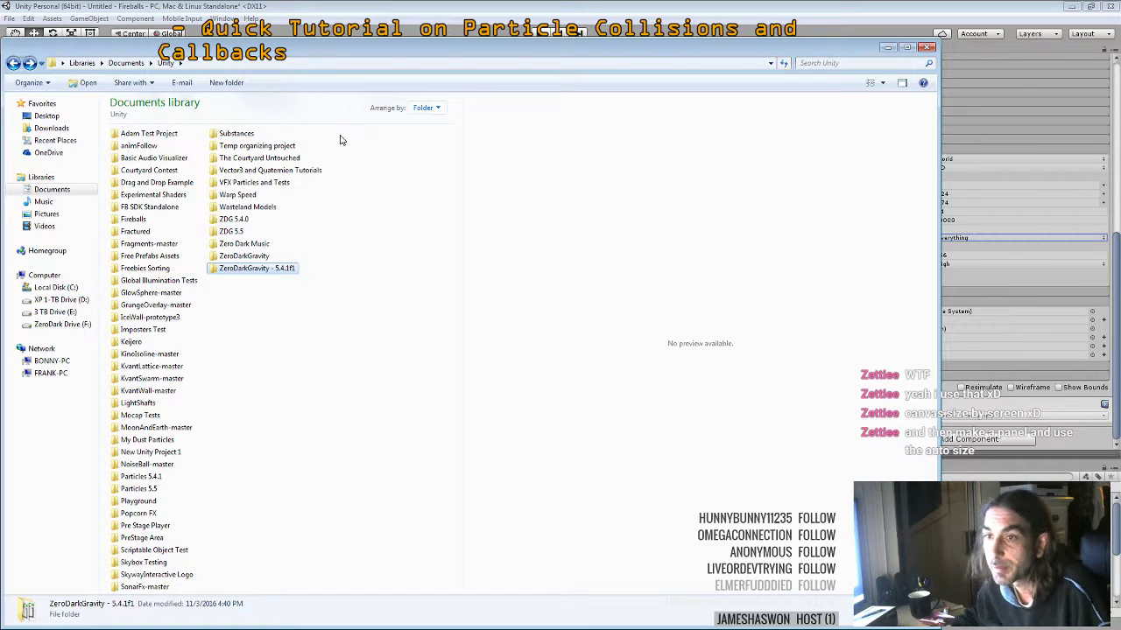
Look through the Explosion_V1, DynamicElements_Effects and Impacts folders in the VFX Particles and Tests assets, and close the file window
double_click(271, 186)
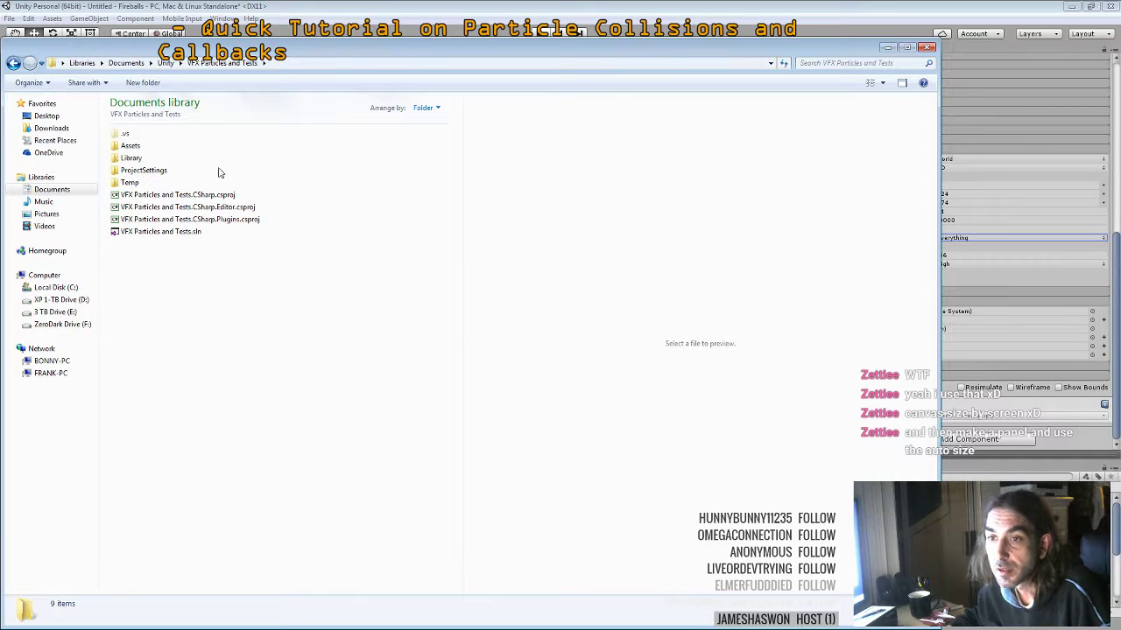
double_click(127, 149)
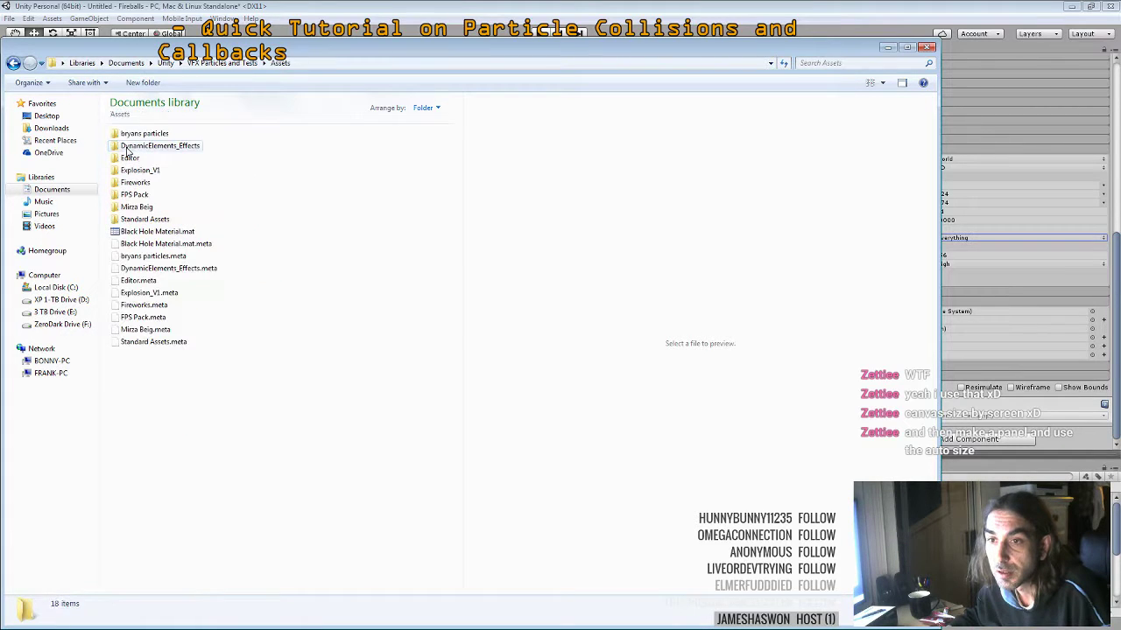
double_click(133, 170)
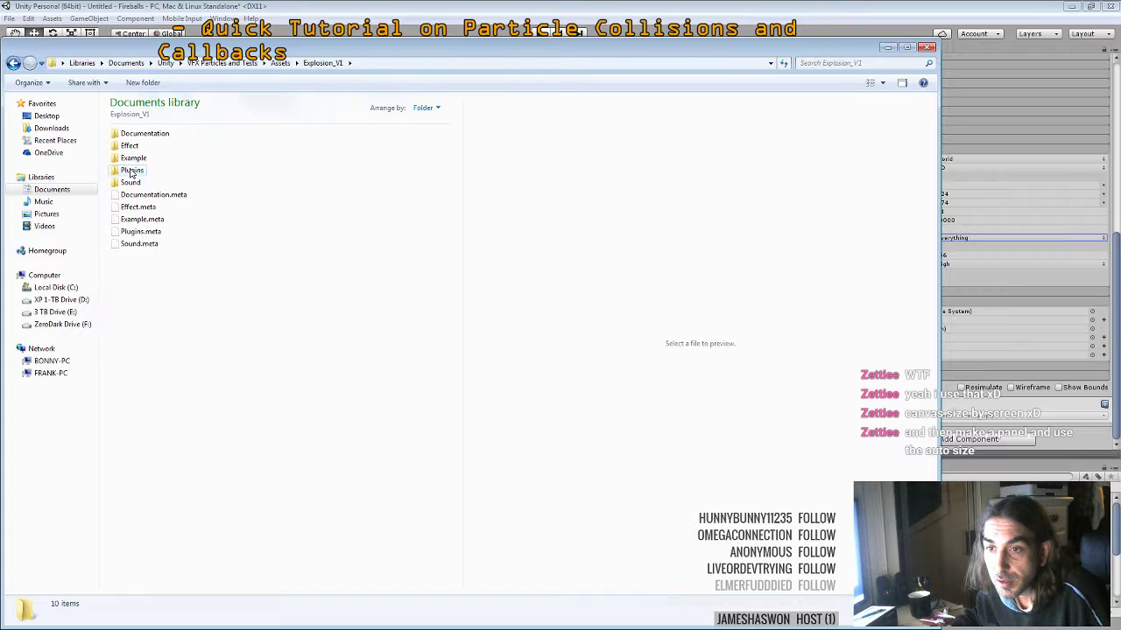
key(BackSpace)
double_click(132, 145)
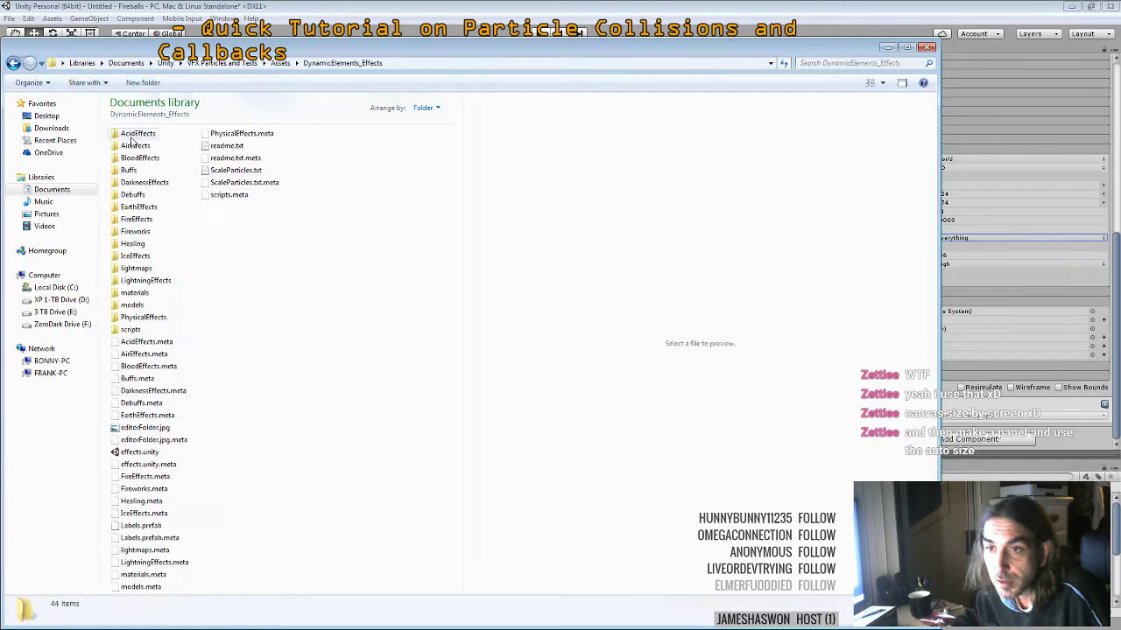
key(BackSpace)
double_click(132, 134)
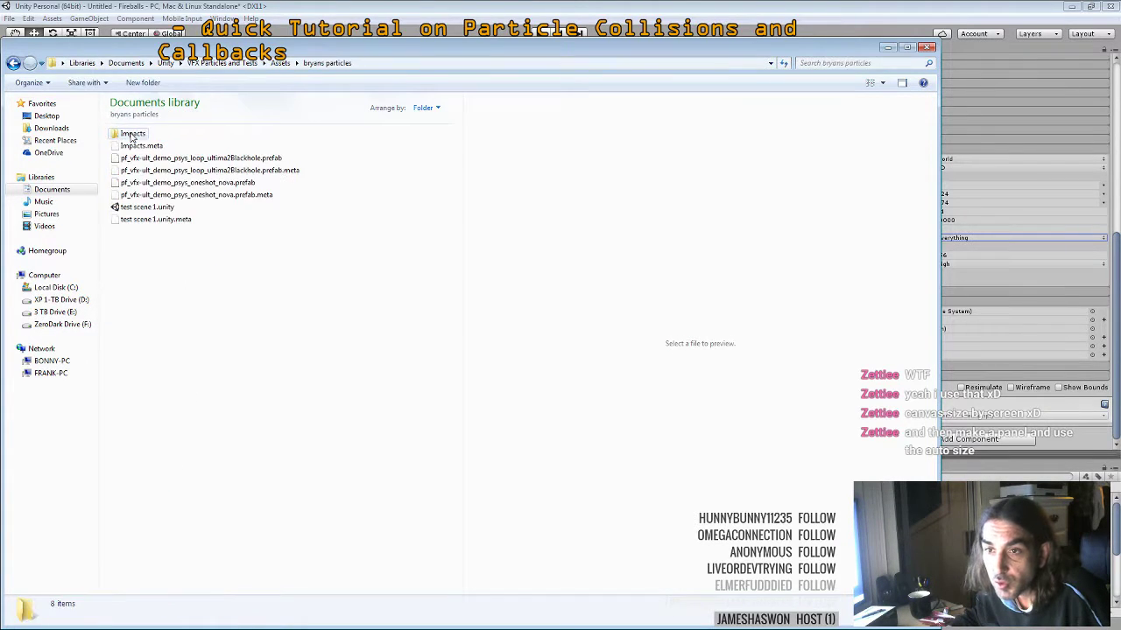
double_click(132, 134)
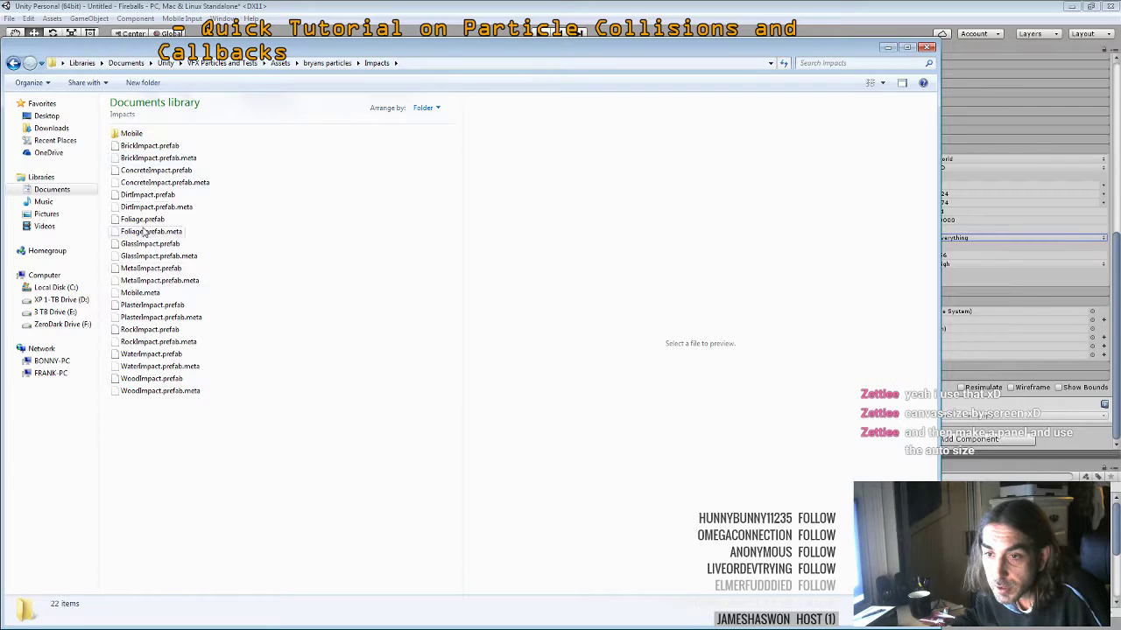
key(BackSpace)
key(BackSpace)
key(BackSpace)
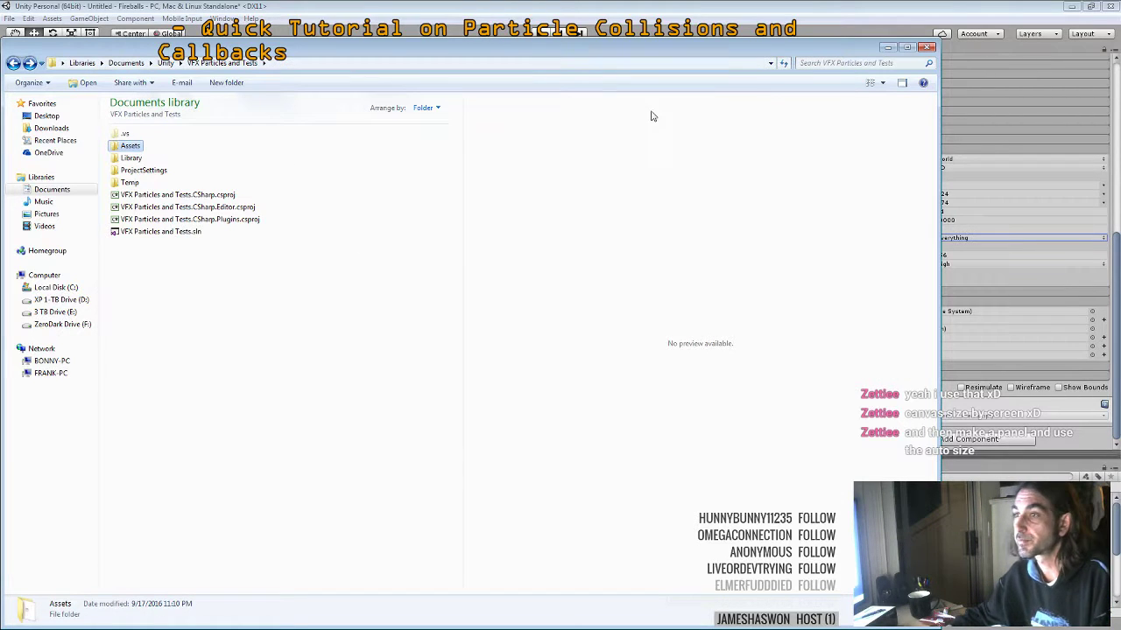
click(926, 49)
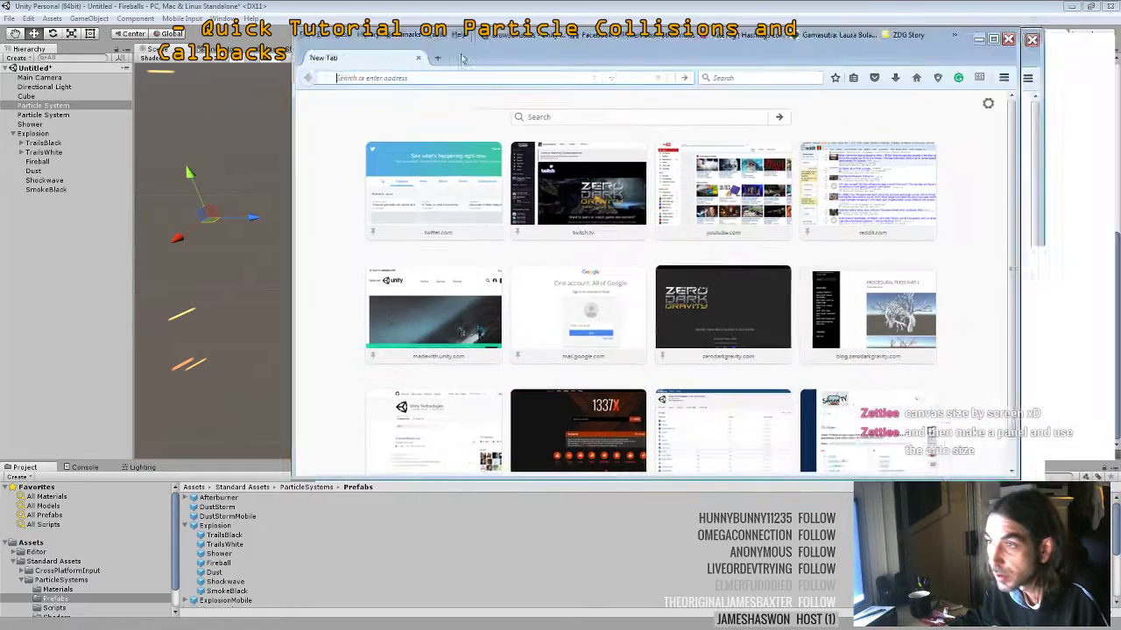
In the web browser, search for "unity particle callback" and open the MonoBehaviour.OnParticleCollision scripting reference
text(u)
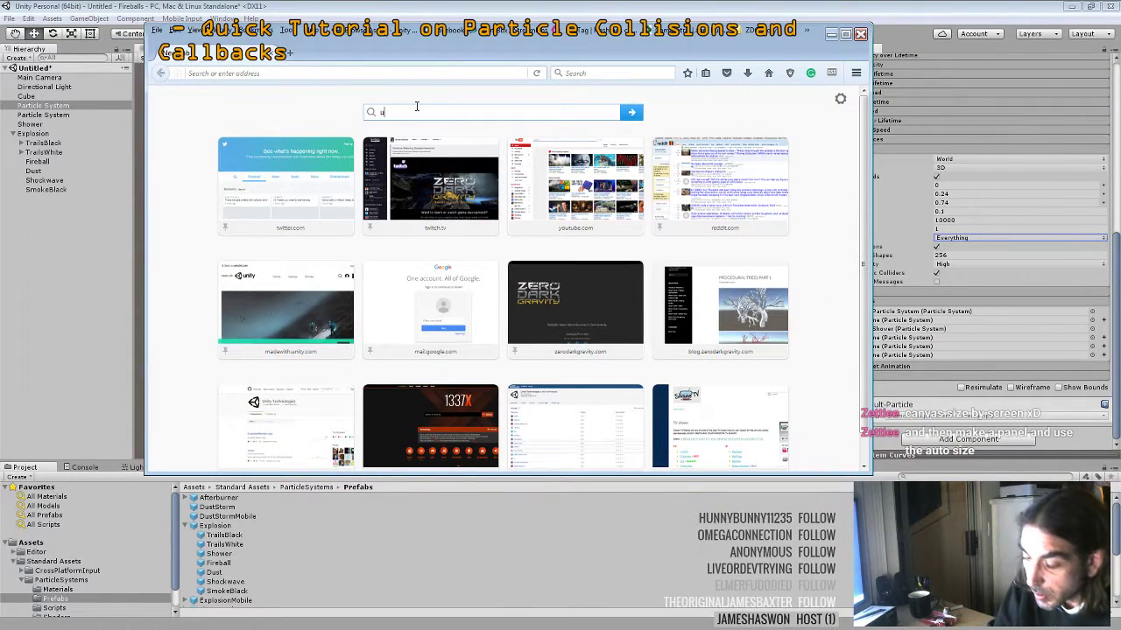
text(nity part)
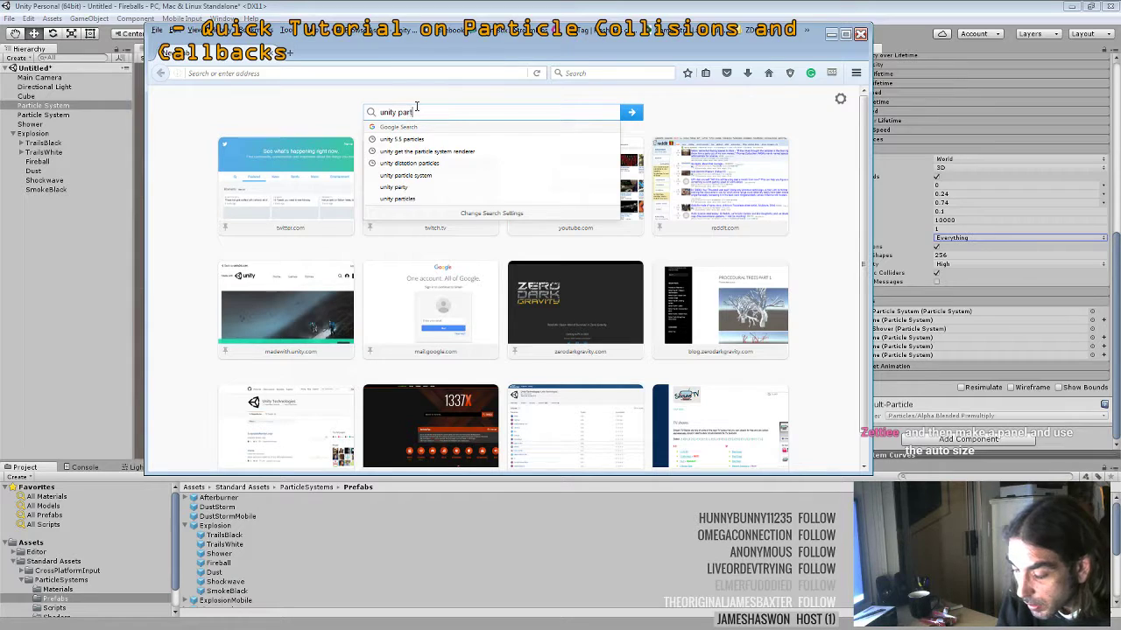
text(icle callback)
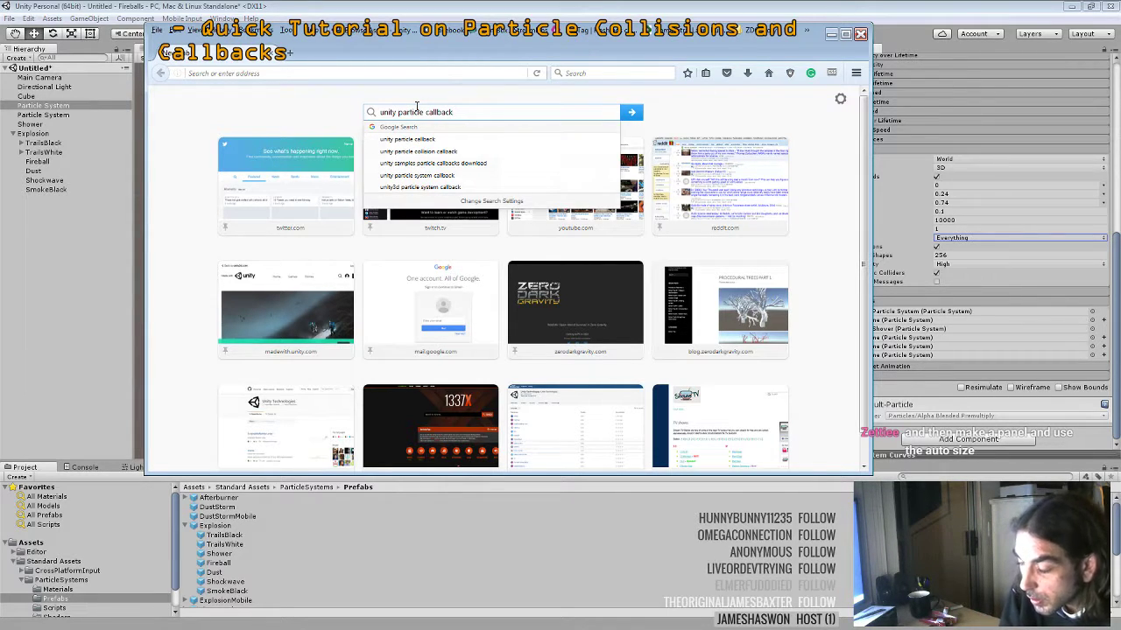
key(Return)
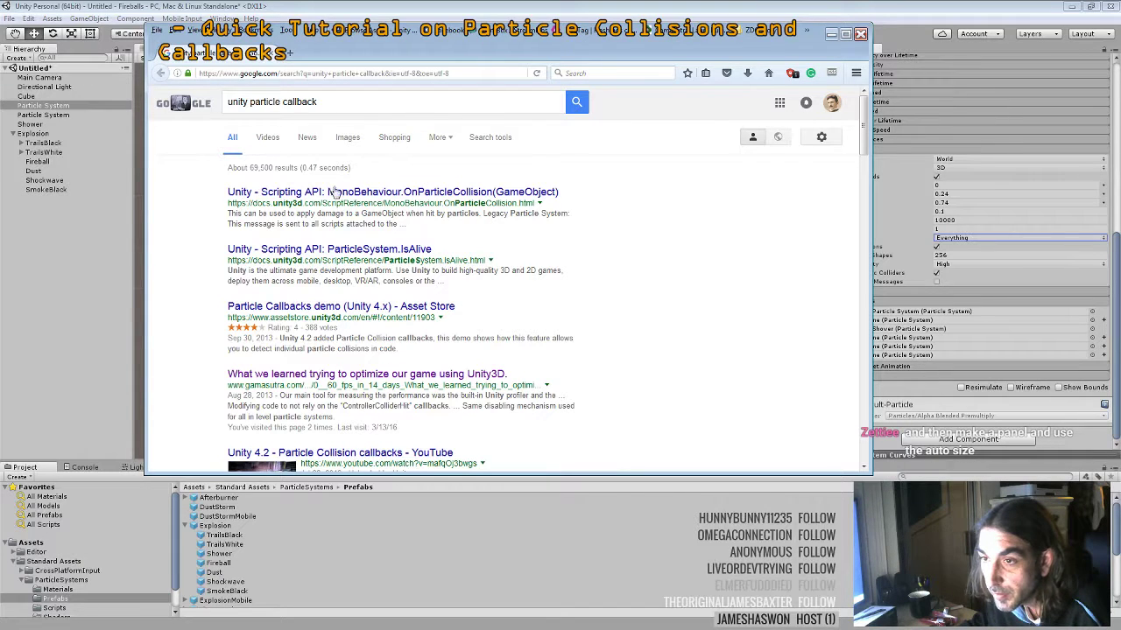
click(331, 195)
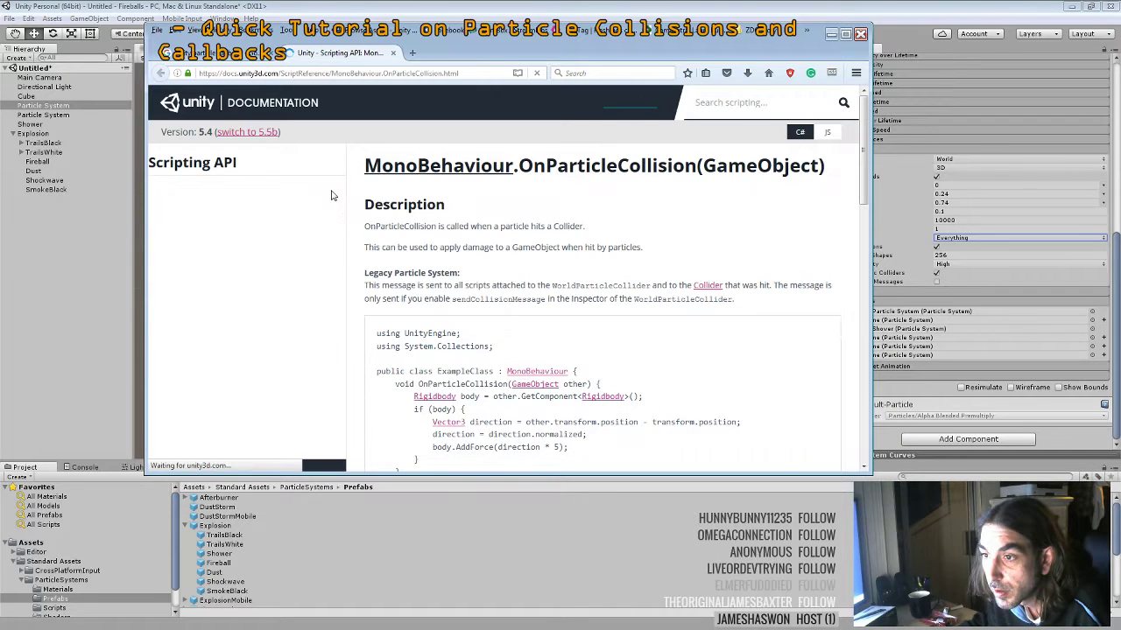
Enlarge the documentation page and window, and copy the complete OnParticleCollision example script under Legacy Particle System
scroll(466, 218, down, 1)
scroll(467, 218, down, 1)
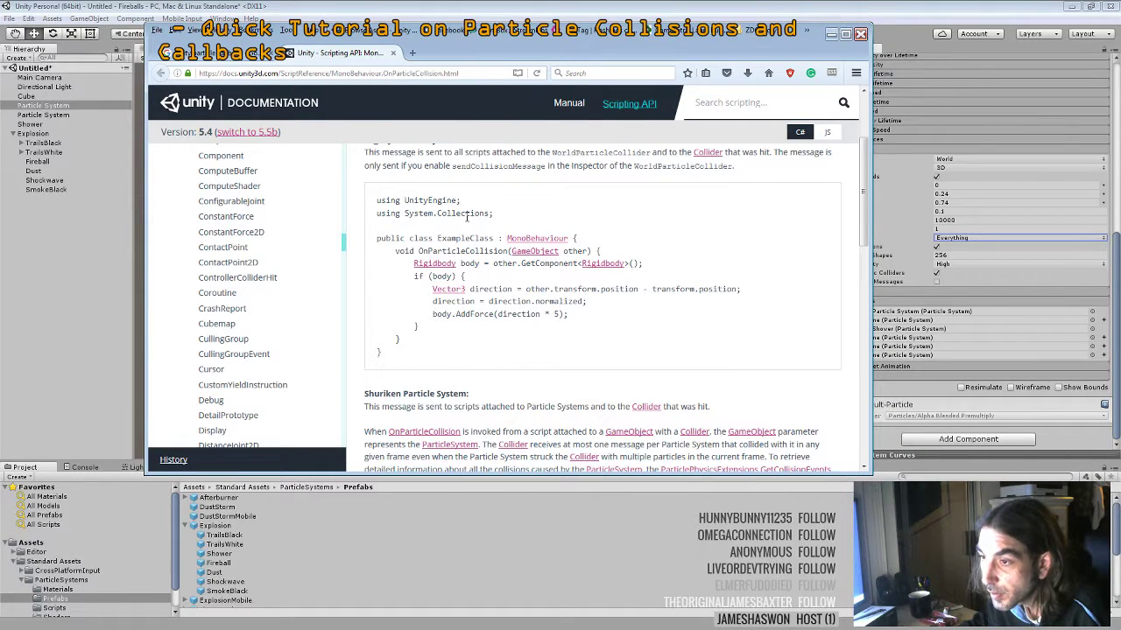
scroll(466, 218, up, 1)
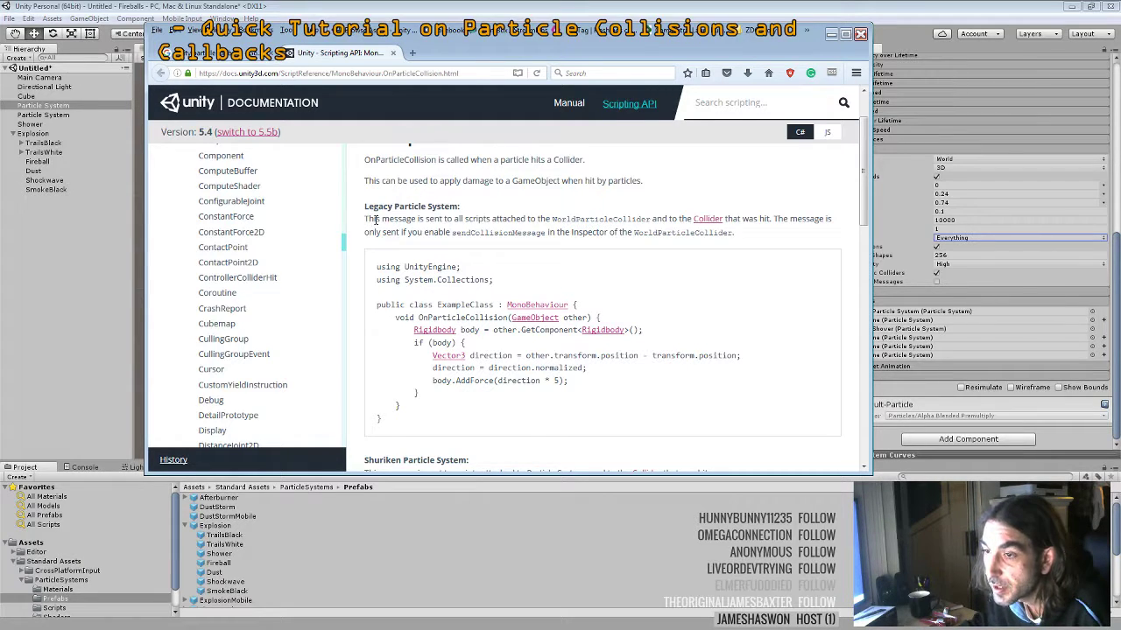
ctrl+scroll(464, 261, up, 3)
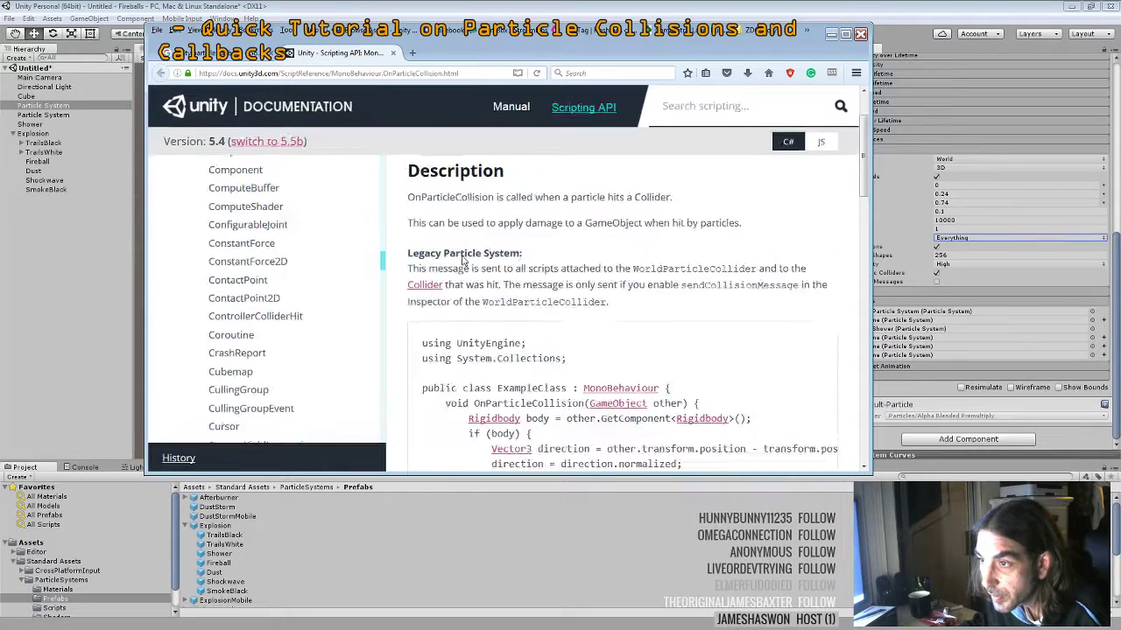
click(845, 34)
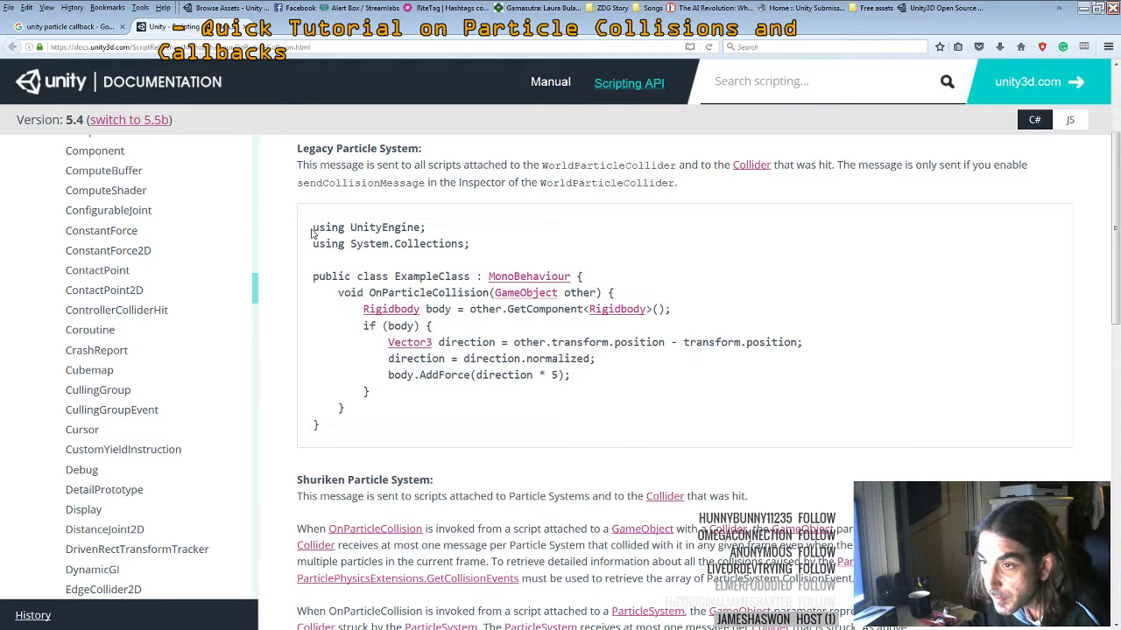
drag(313, 228, 340, 426)
key(ctrl+c)
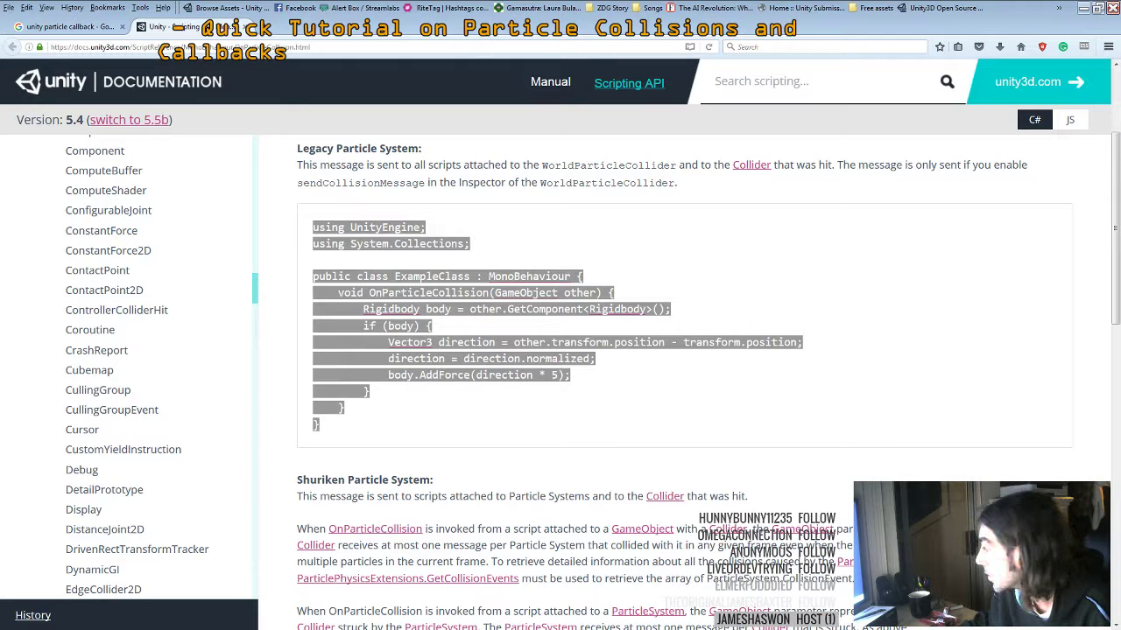
Switch to Unity, add a new script named PartCallbacks to the selected particle system, and open it for editing
key(alt+Tab)
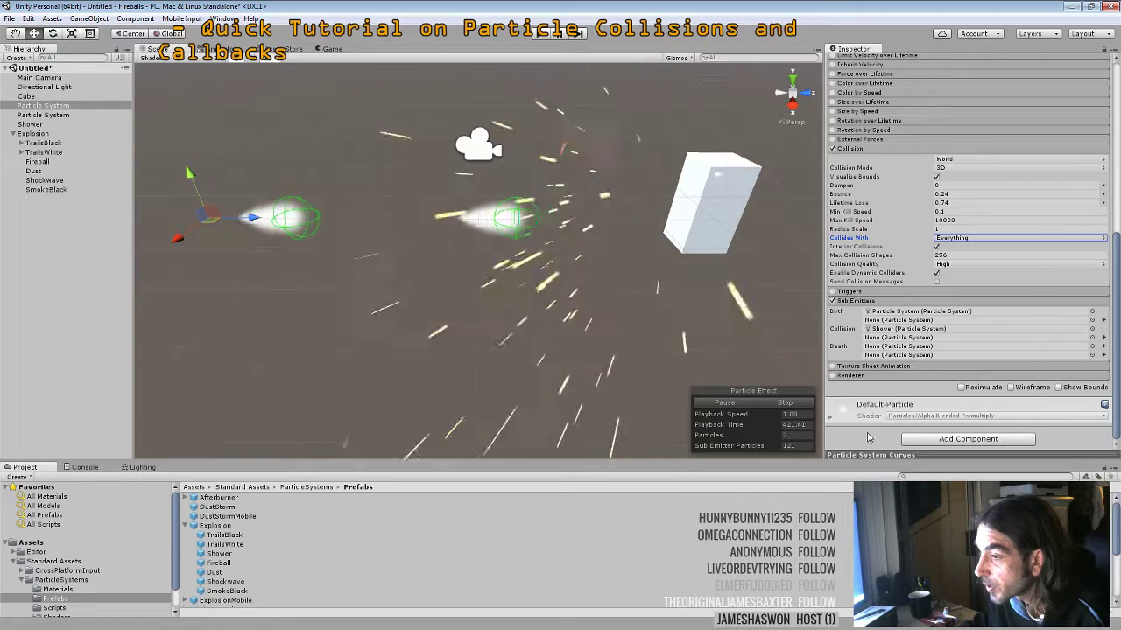
click(935, 439)
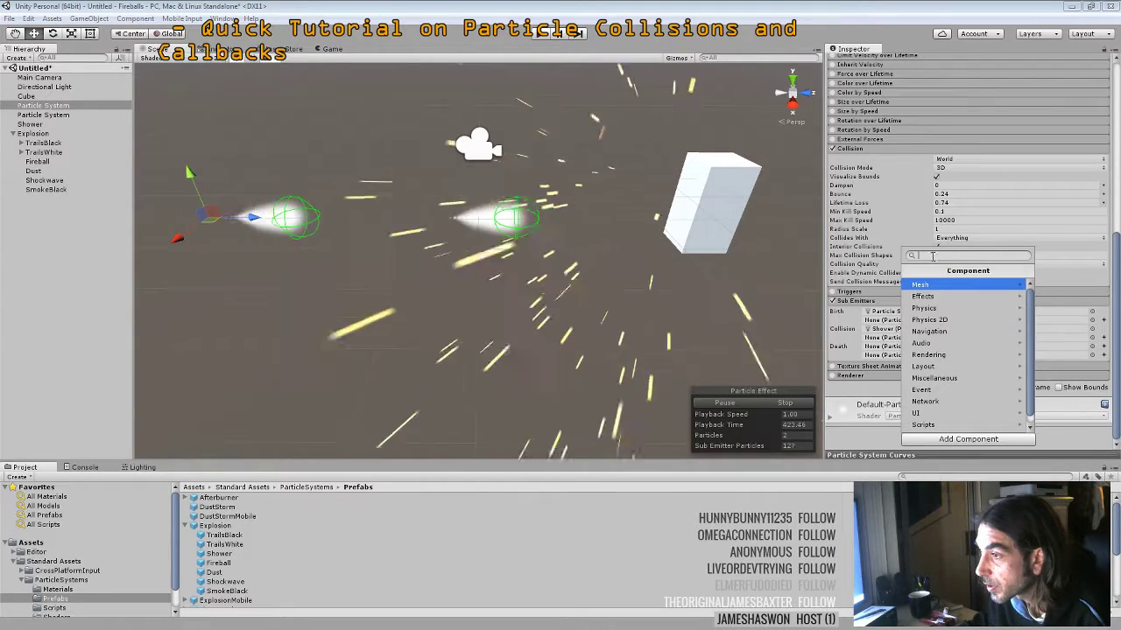
text(Par)
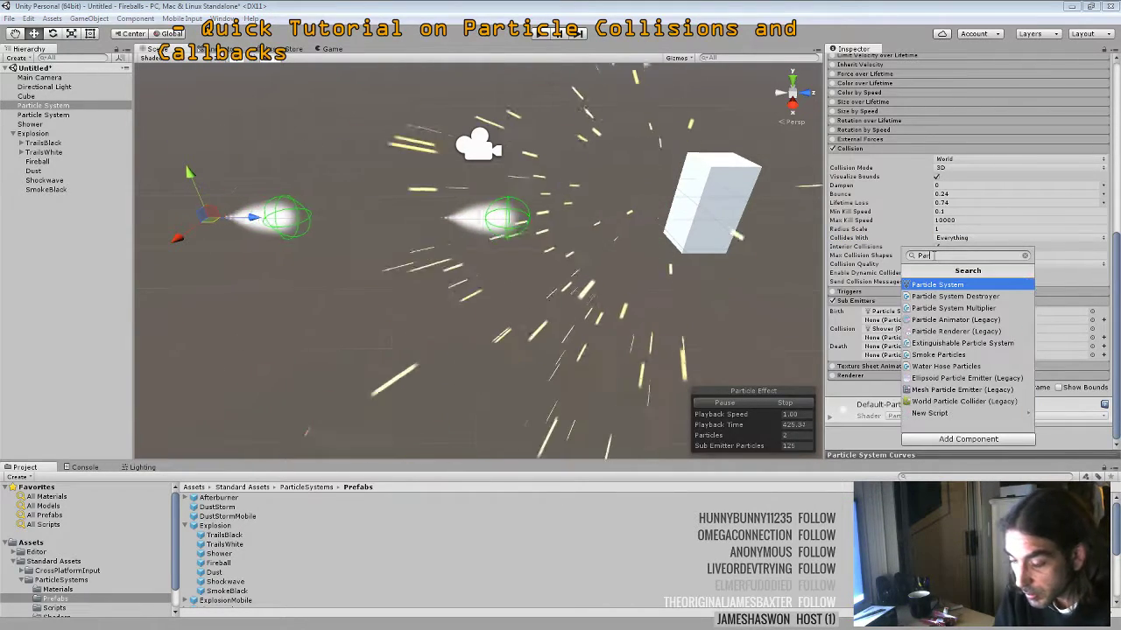
text(tical)
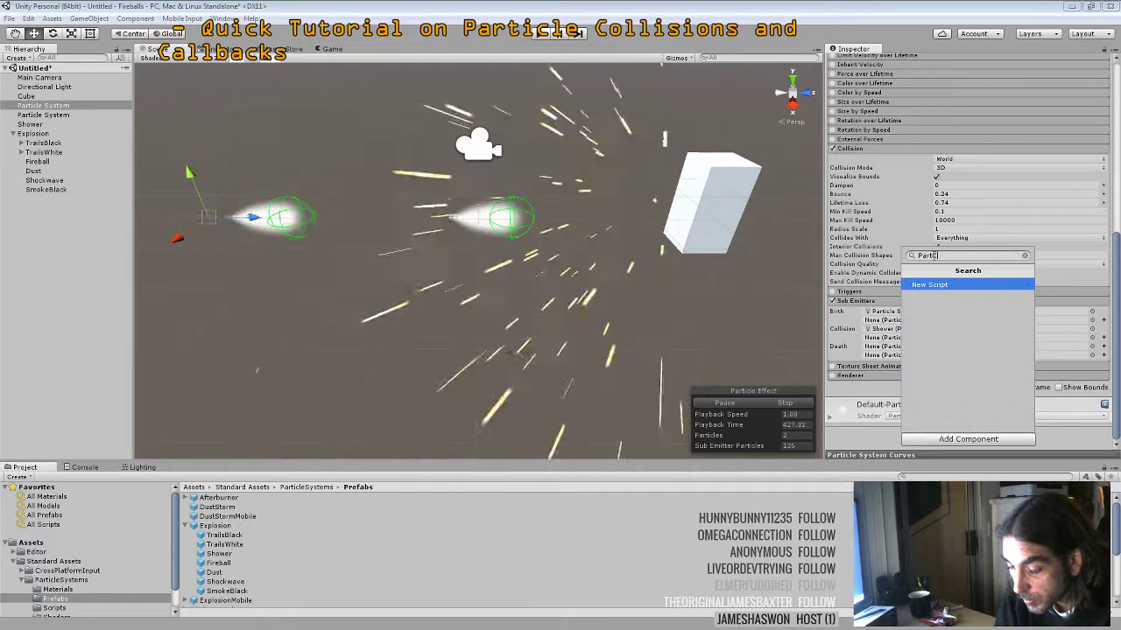
text(lbacks)
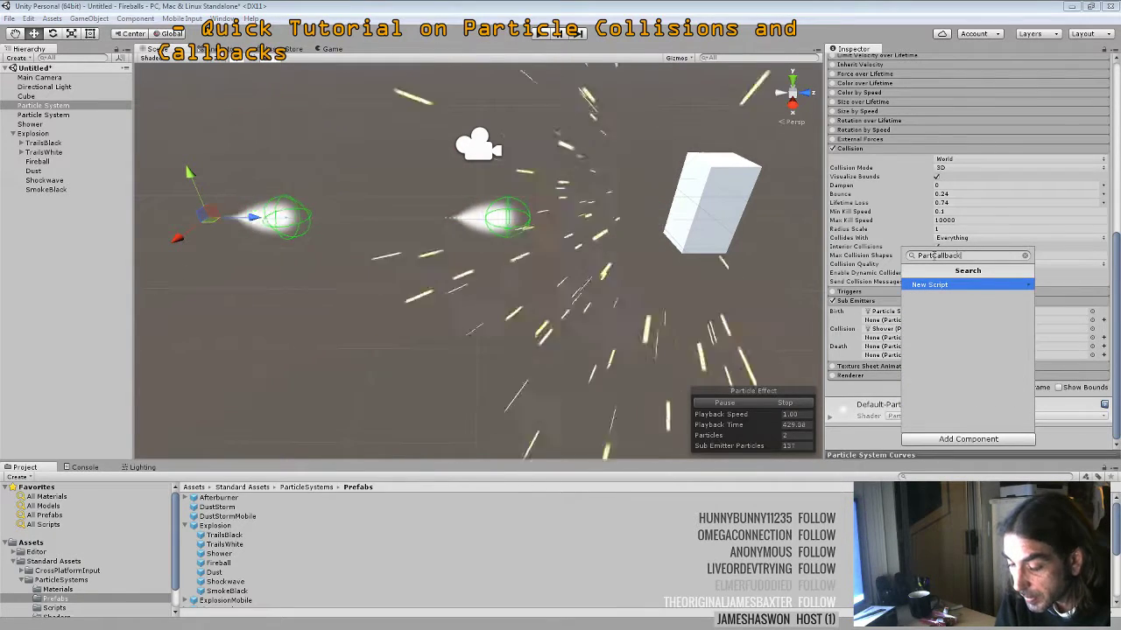
click(979, 285)
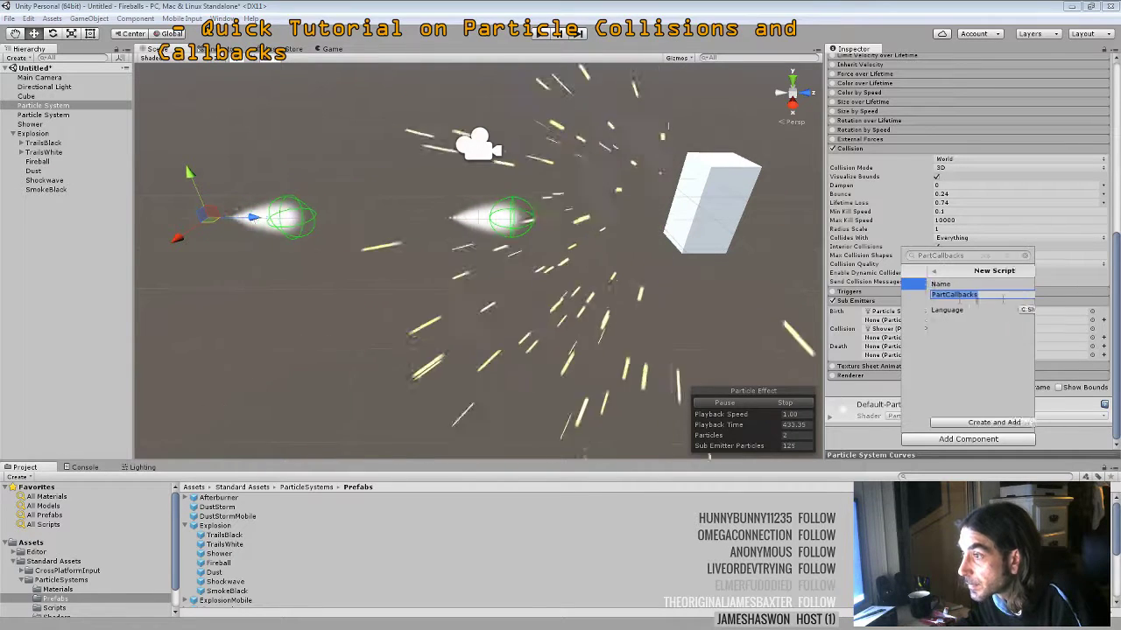
click(963, 423)
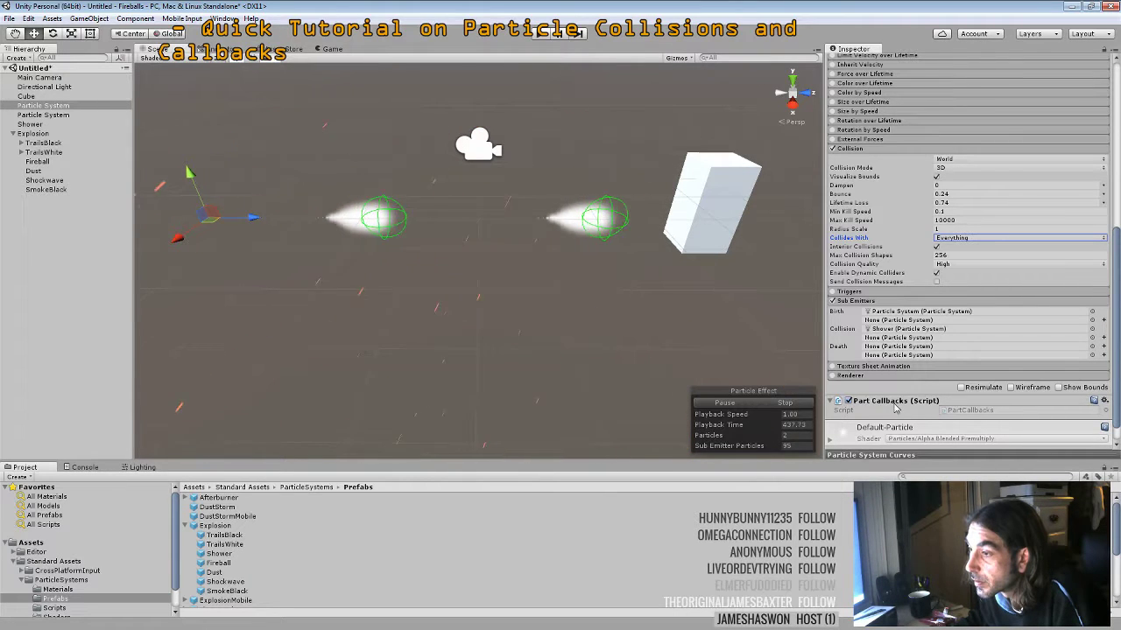
right_click(892, 403)
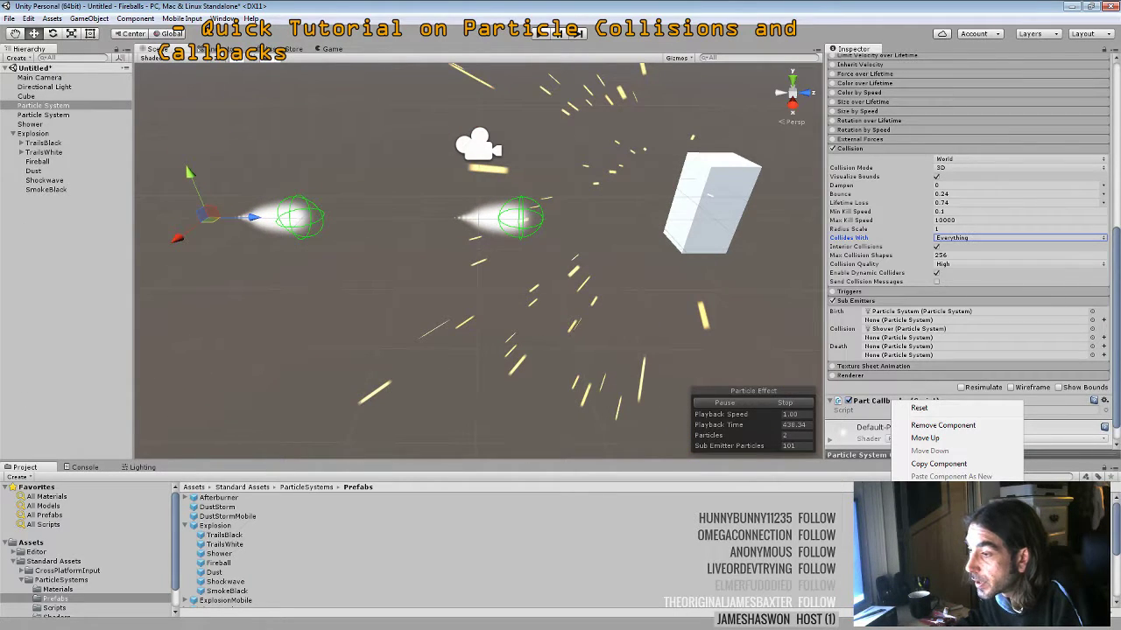
click(941, 508)
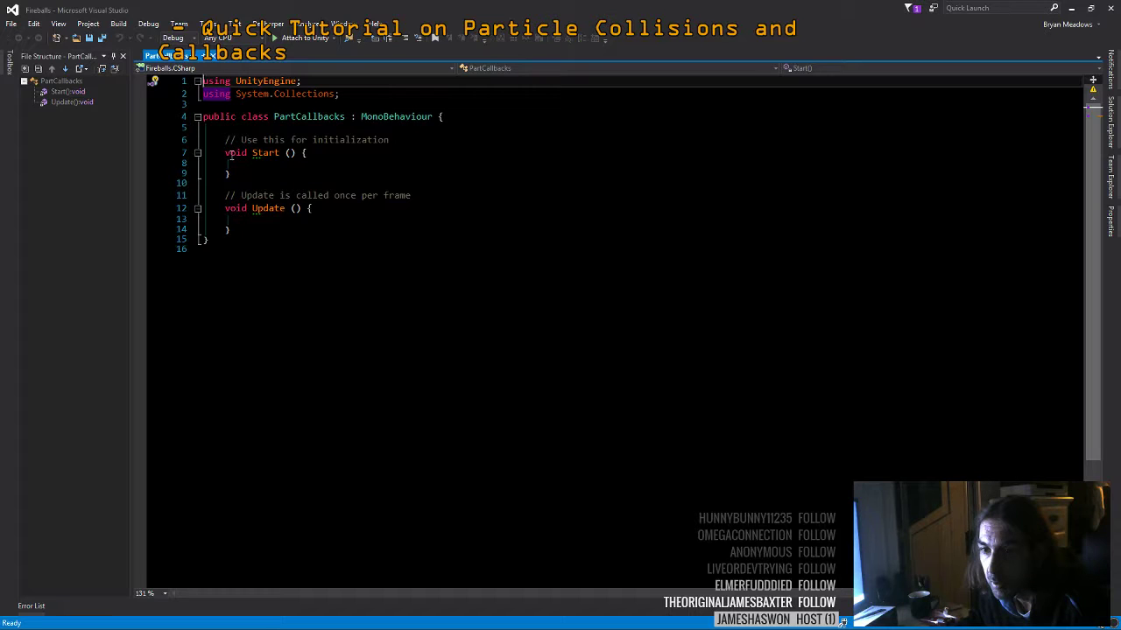
Replace the whole template script with the copied OnParticleCollision example and rename its class from ExampleClass to PartCallbacks
drag(225, 139, 256, 228)
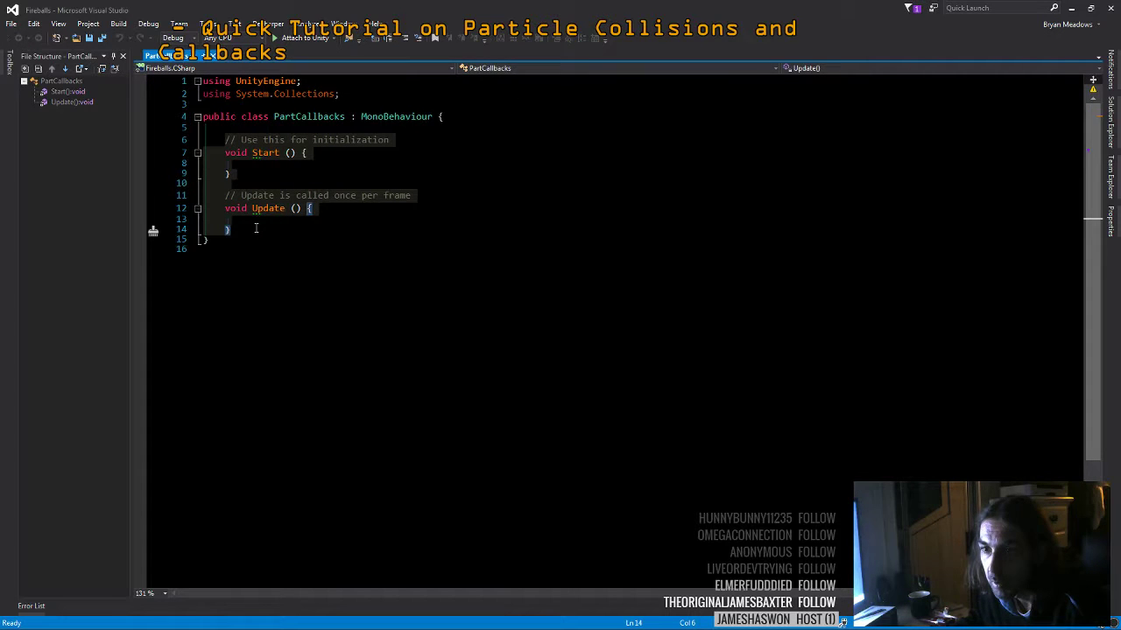
drag(216, 238, 194, 83)
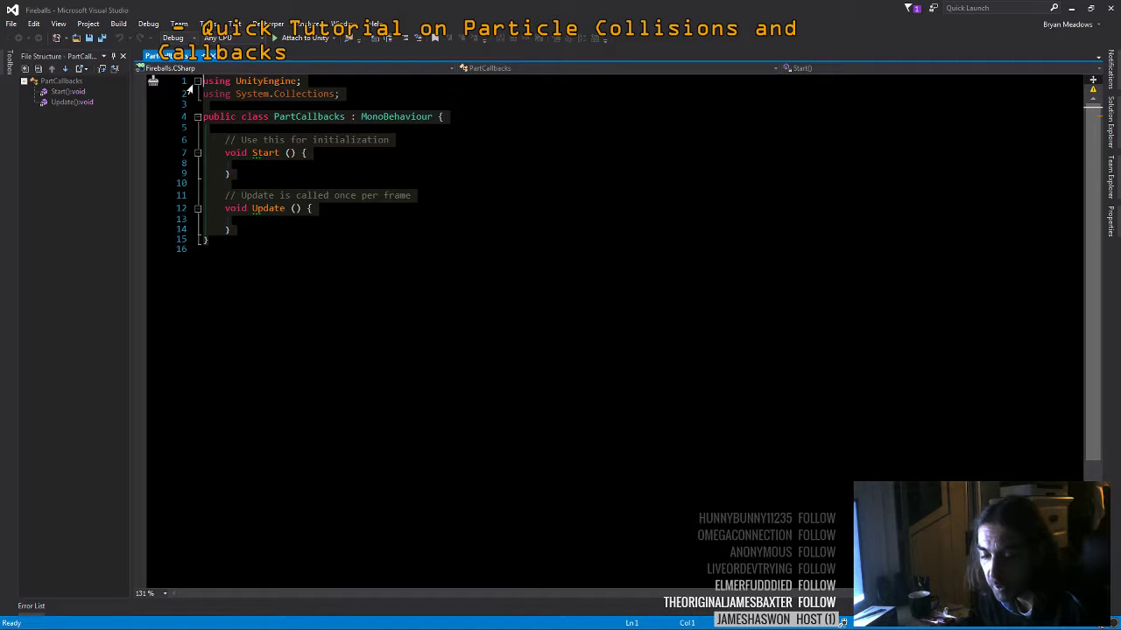
key(ctrl+v)
double_click(290, 116)
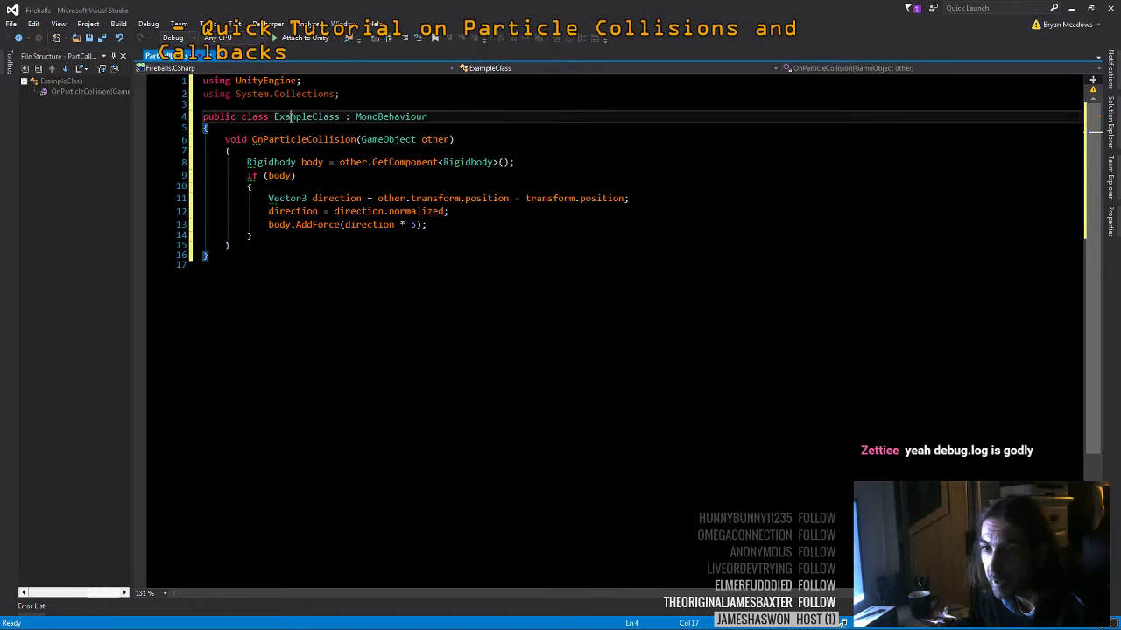
text(PartCal)
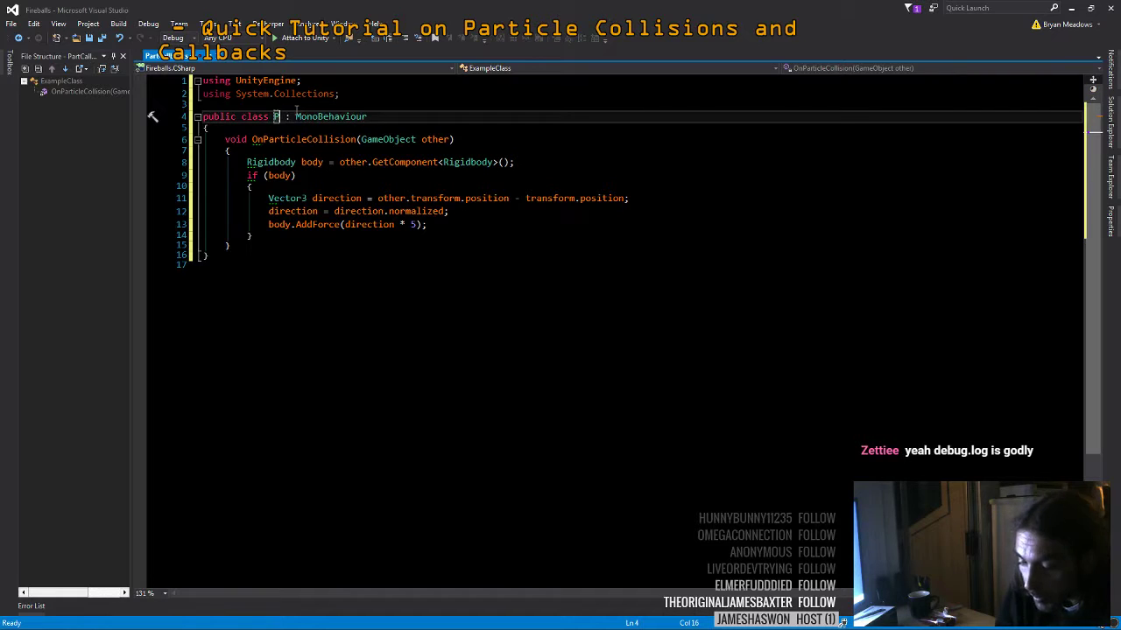
text(lback)
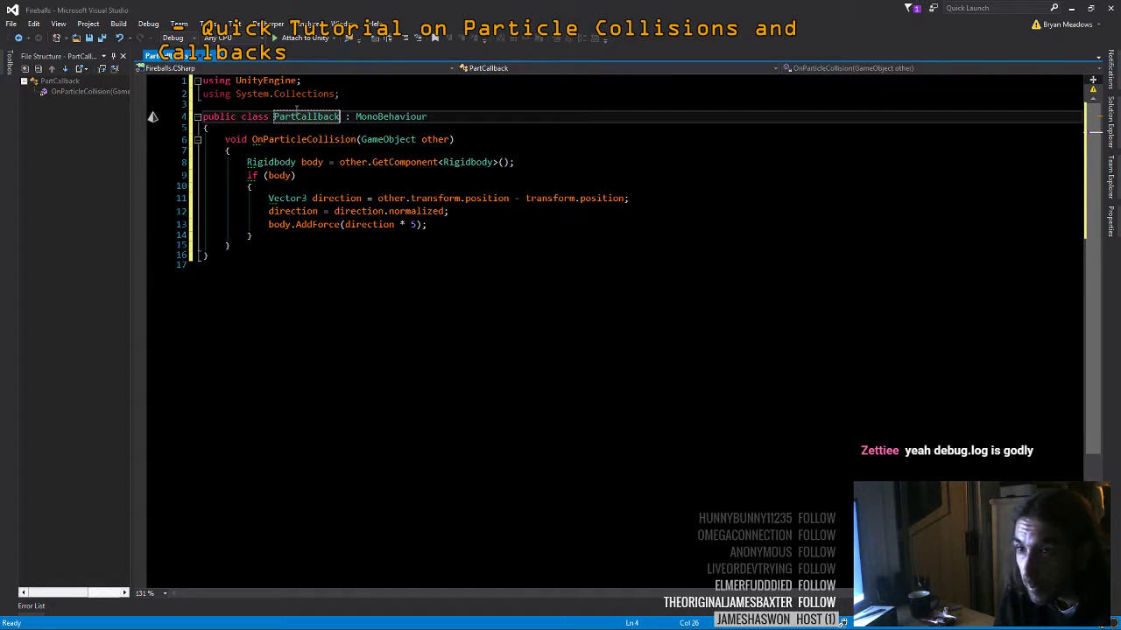
text(s)
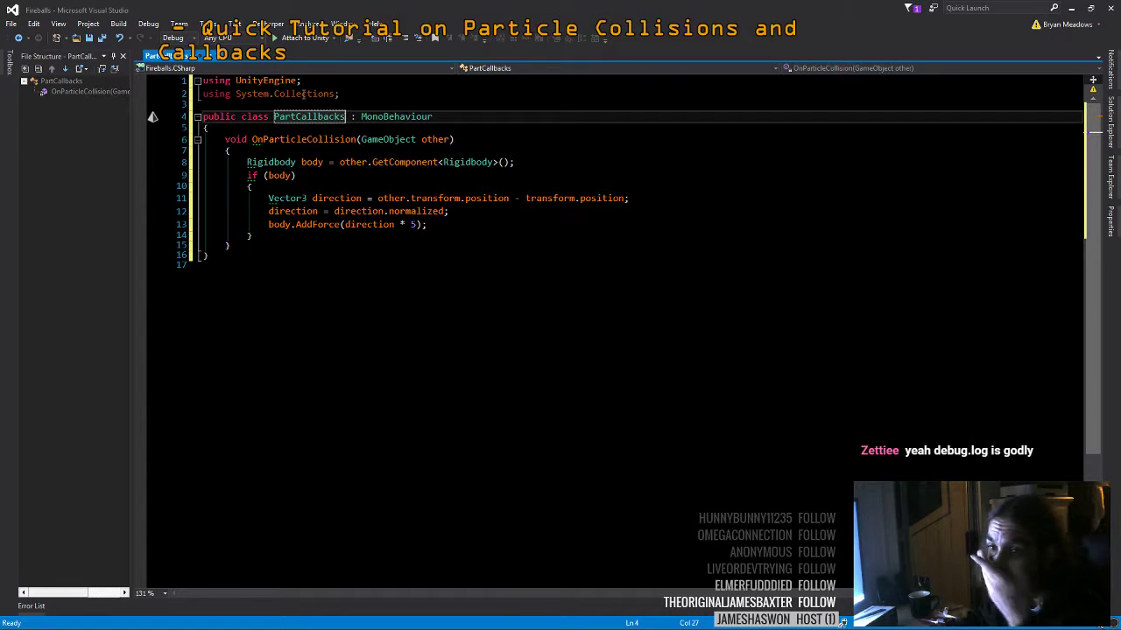
Insert several blank lines above and below the OnParticleCollision method to space out the class
click(225, 139)
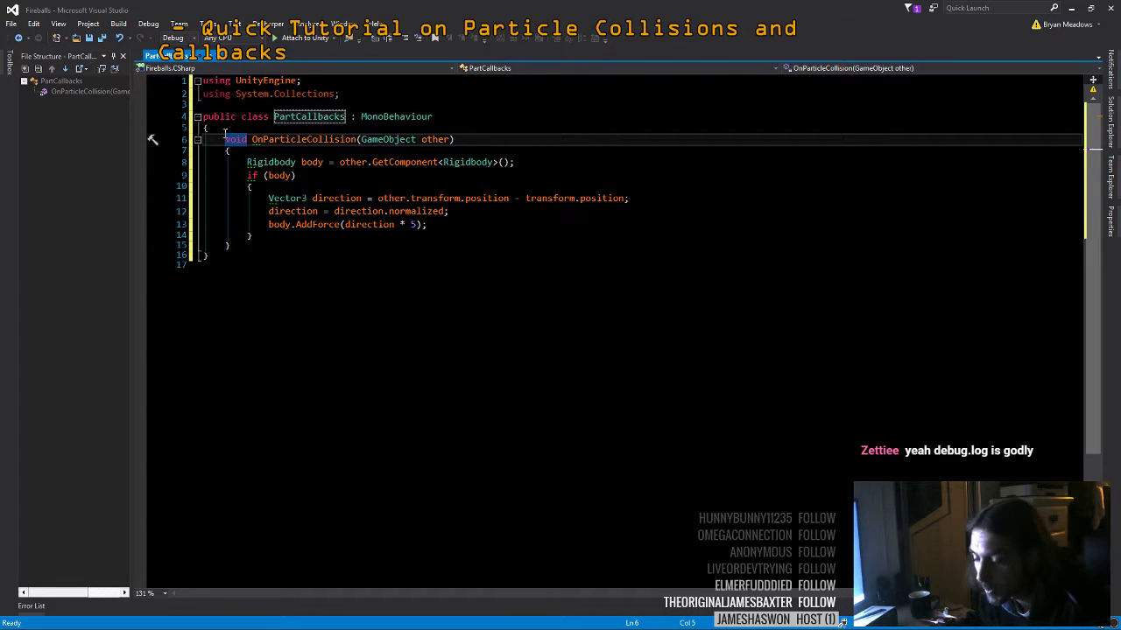
key(Return)
key(Return)
key(Return)
key(Return)
click(217, 296)
key(Return)
key(Return)
click(231, 287)
key(Return)
key(Return)
key(Return)
key(Return)
key(Return)
key(Return)
key(Return)
key(Return)
key(Return)
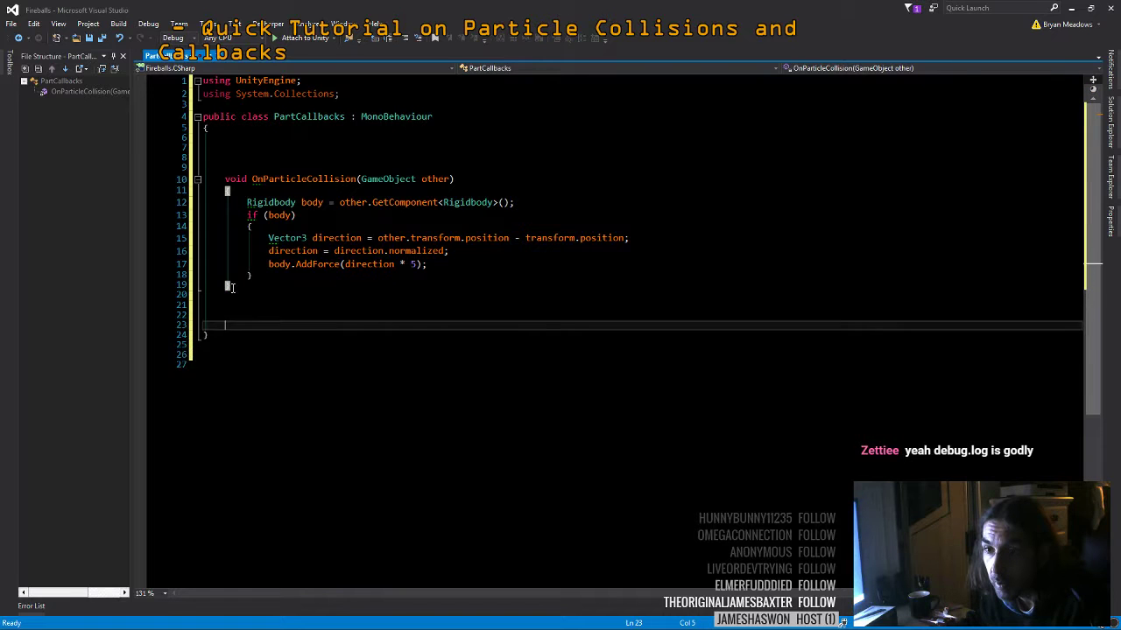
click(235, 152)
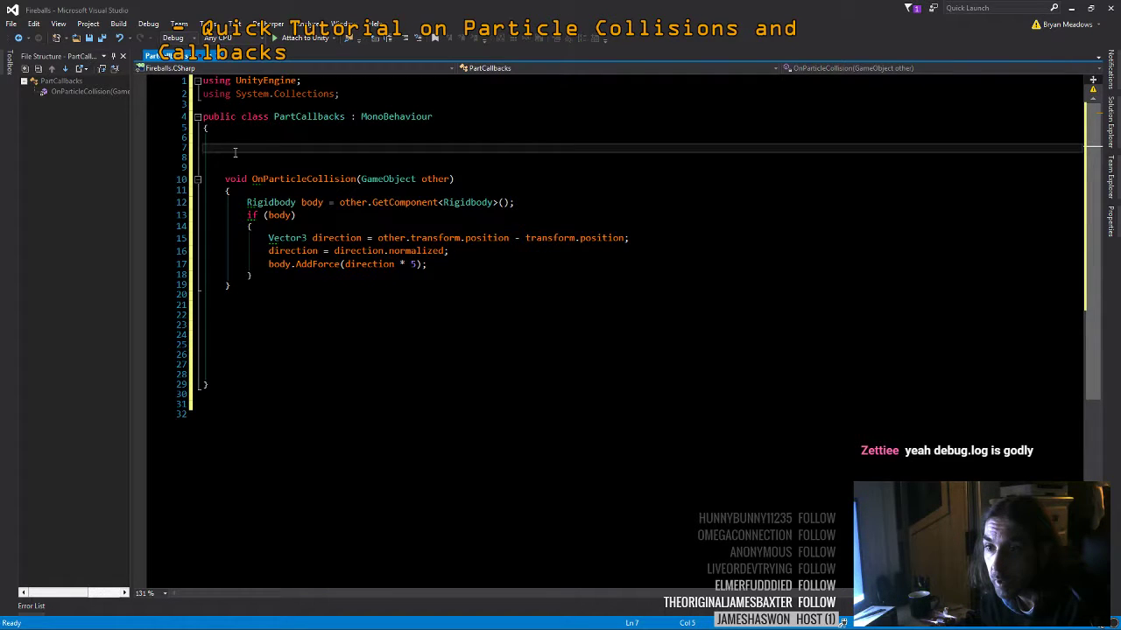
click(226, 169)
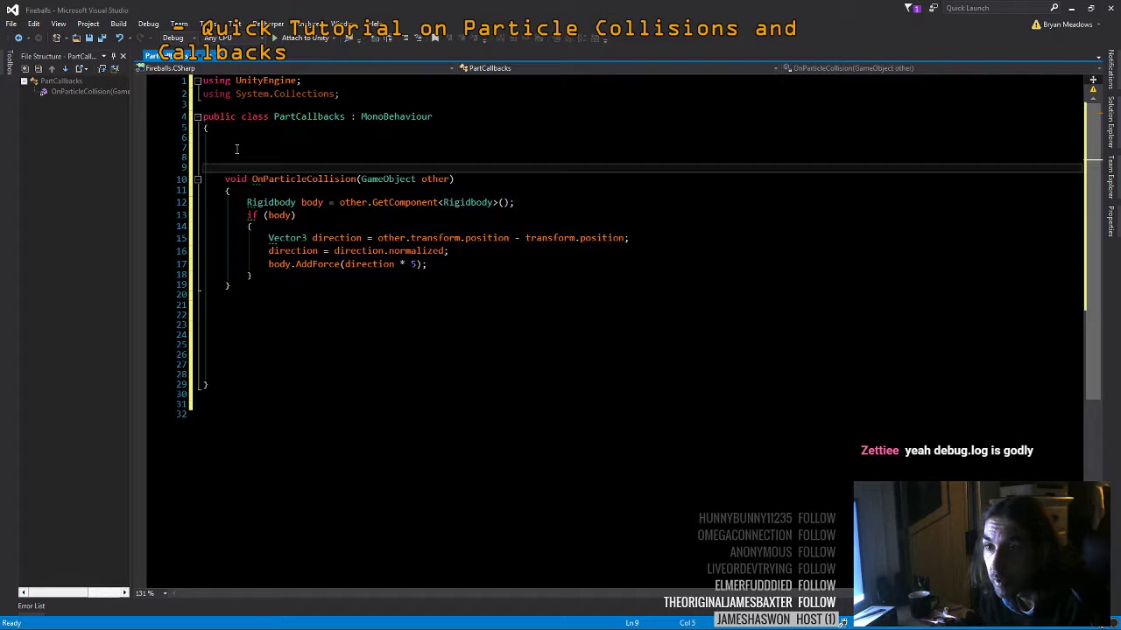
Delete the "using System.Collections;" line from the script
click(219, 94)
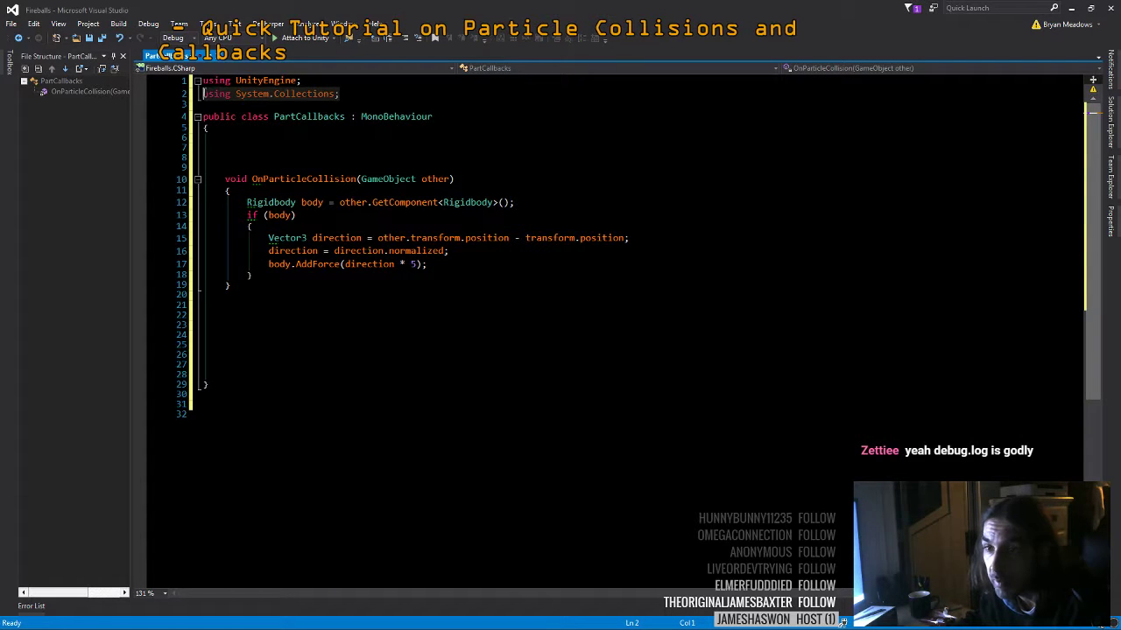
key(Delete)
click(313, 83)
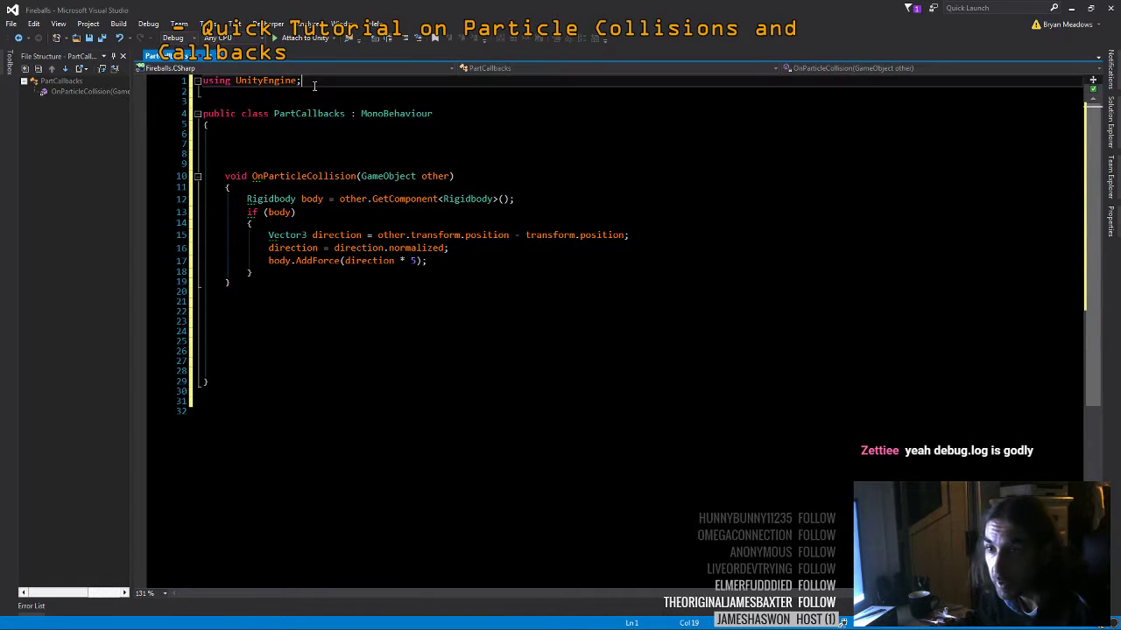
click(244, 133)
click(279, 114)
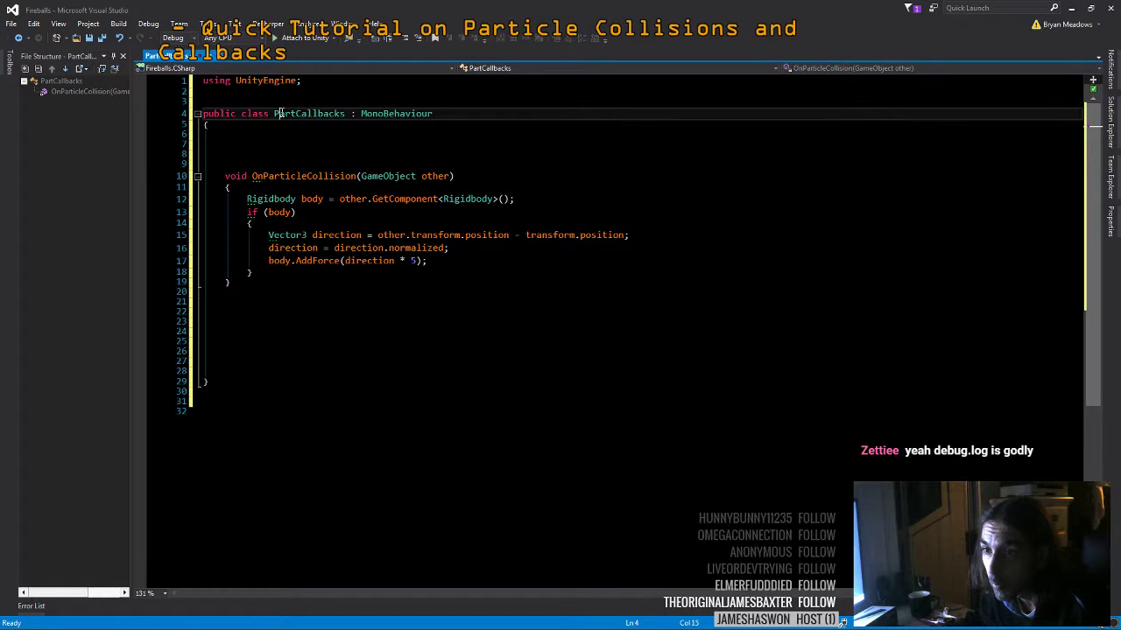
click(382, 114)
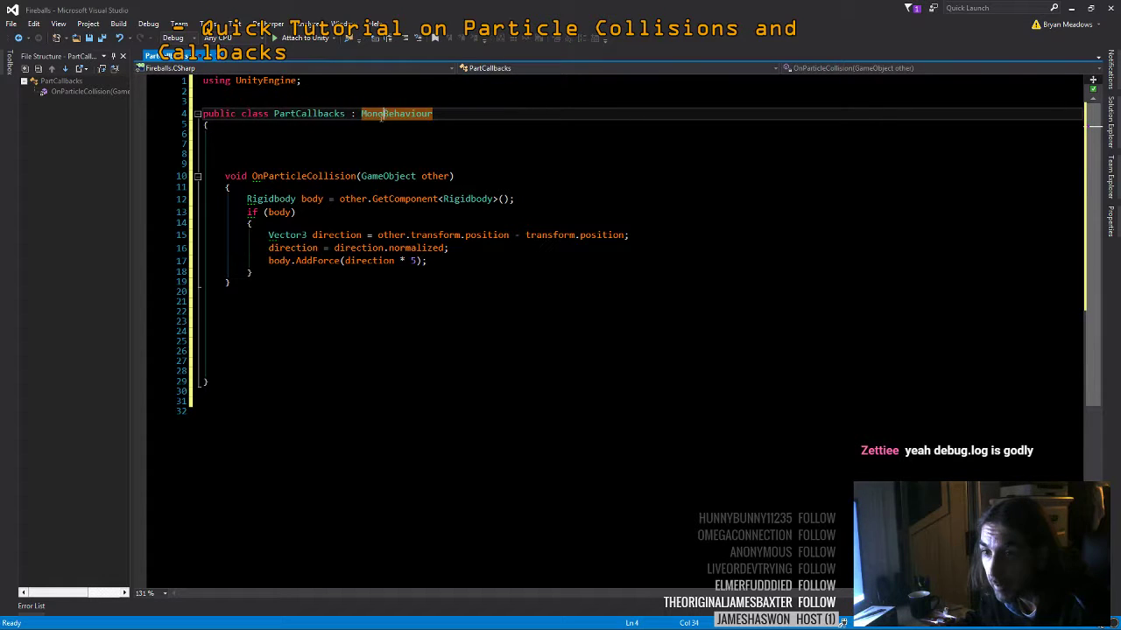
Clear all the Rigidbody force code from the OnParticleCollision body, leaving blank lines between its braces
drag(248, 199, 270, 271)
key(Delete)
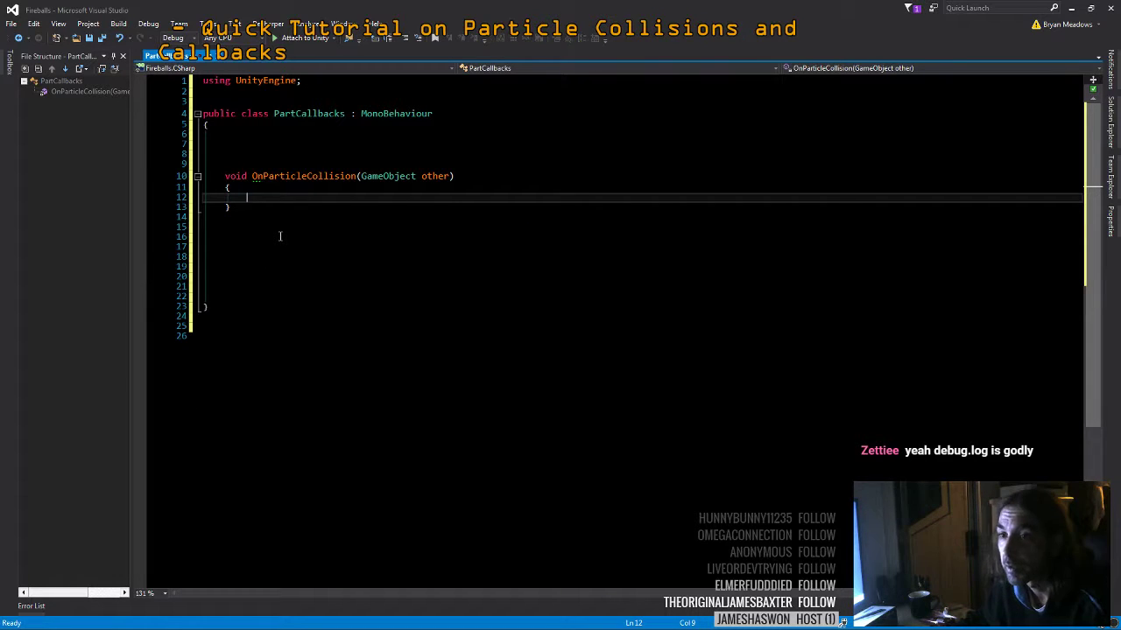
click(313, 207)
click(280, 191)
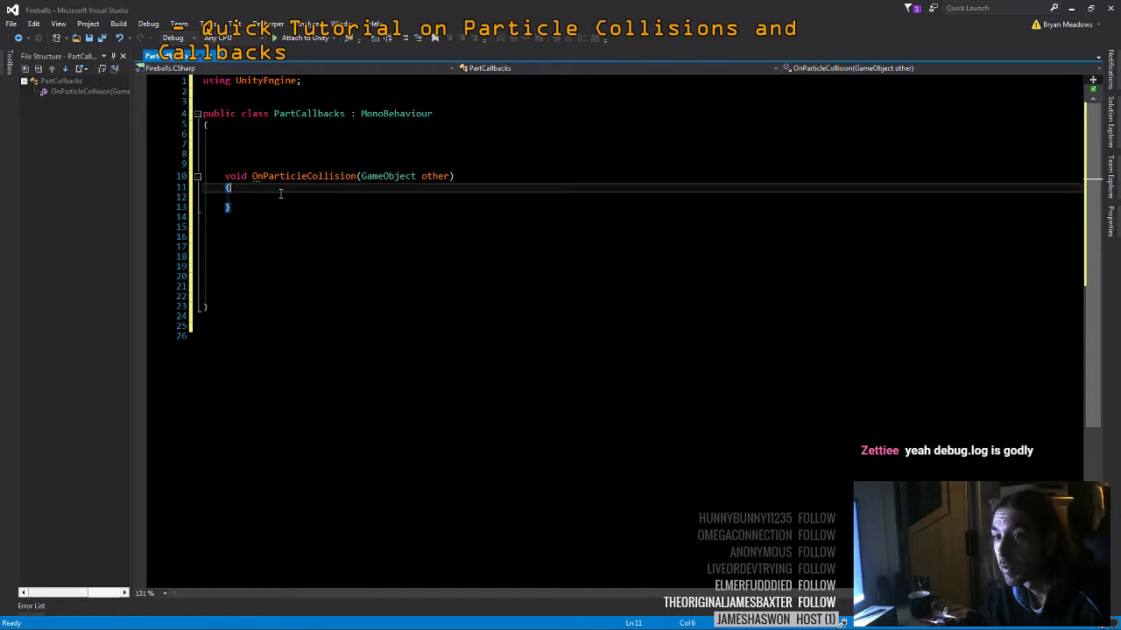
key(Return)
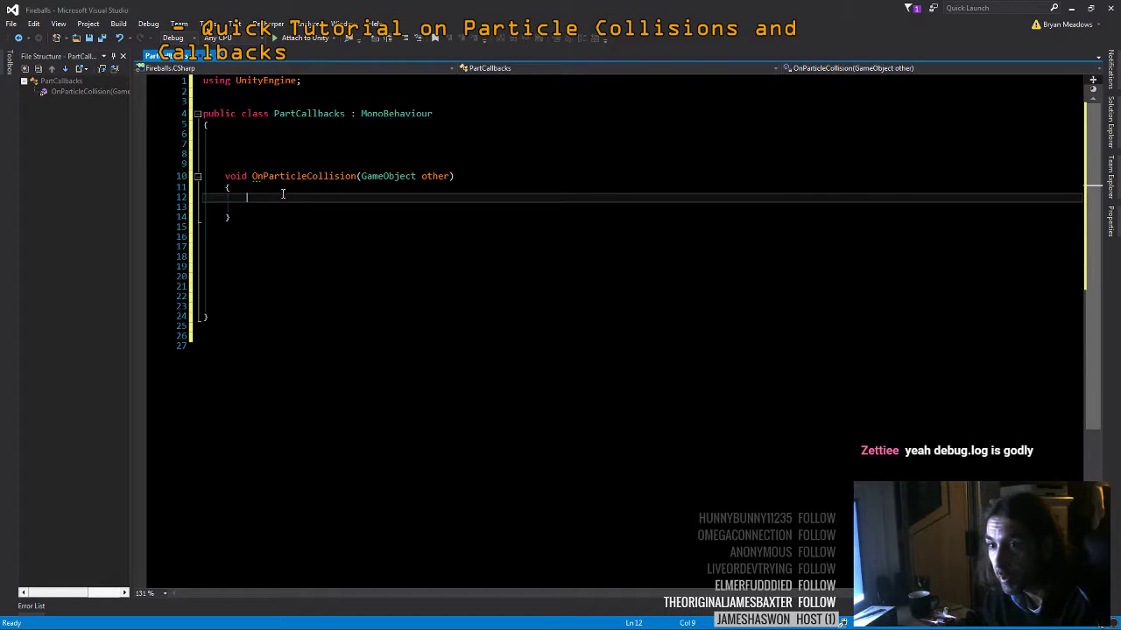
click(242, 217)
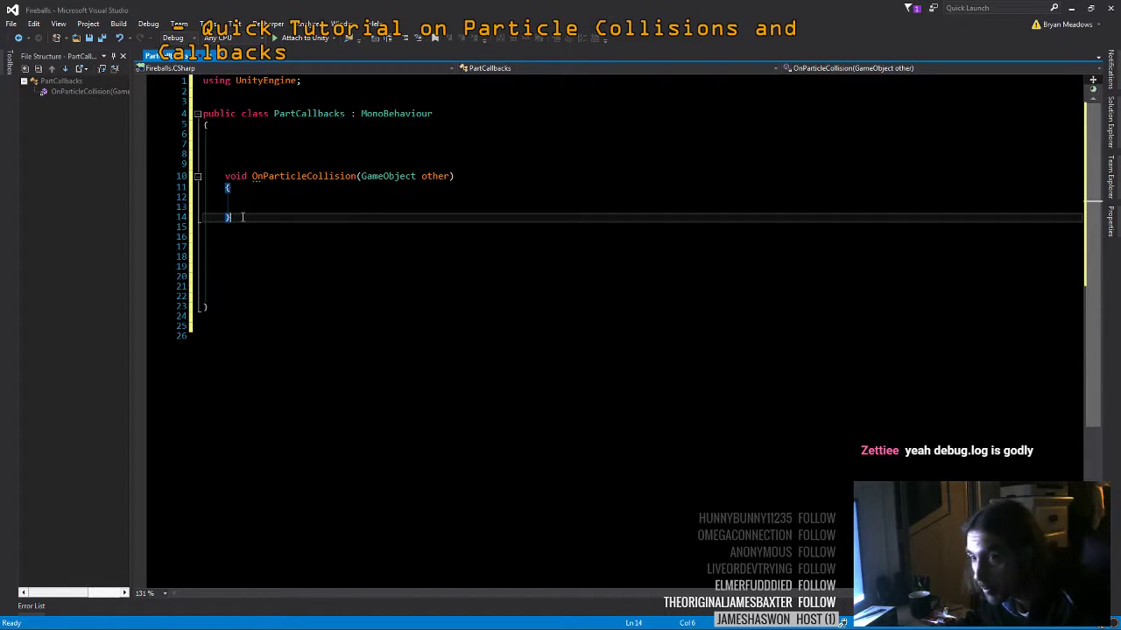
click(280, 196)
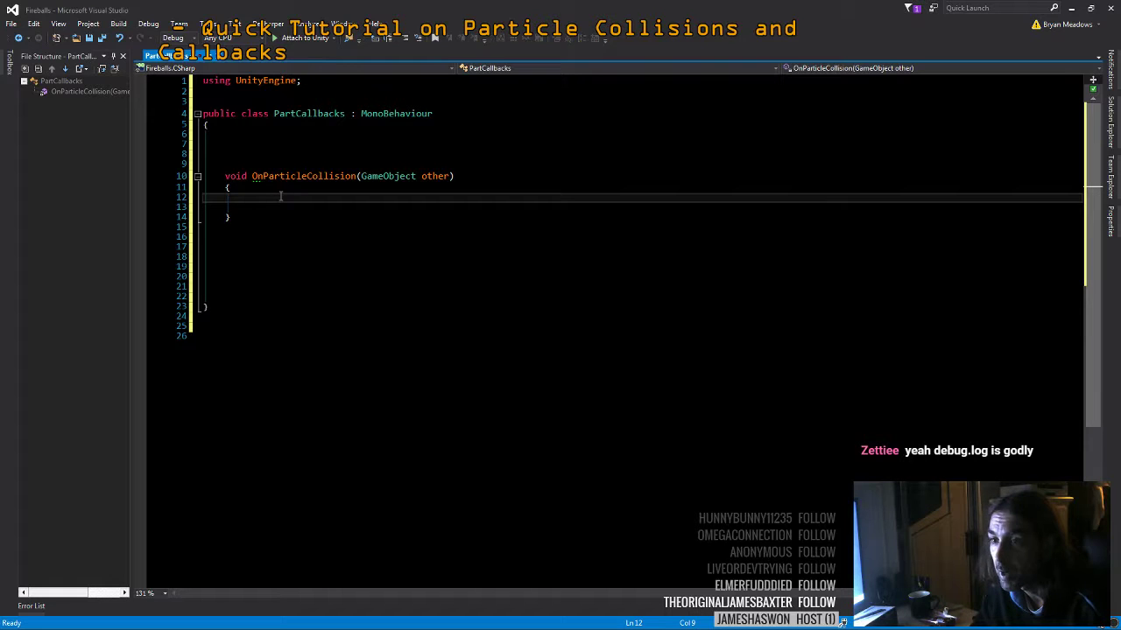
Write Debug.Log("Hit"); inside OnParticleCollision and save the script
text(de)
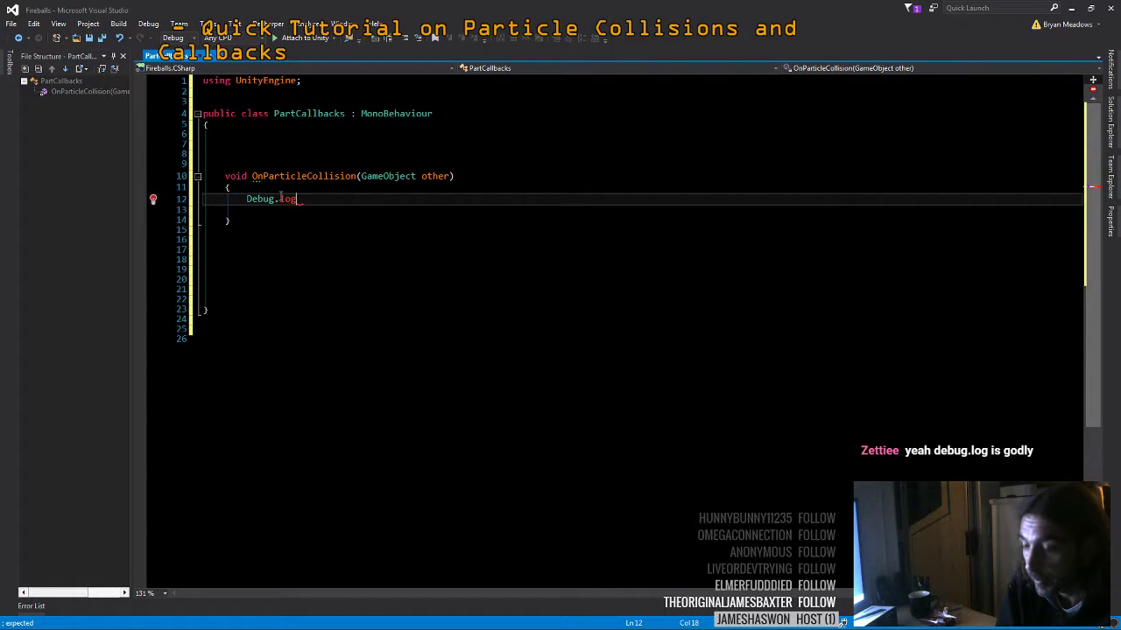
text(" +)
key(Return)
text(")
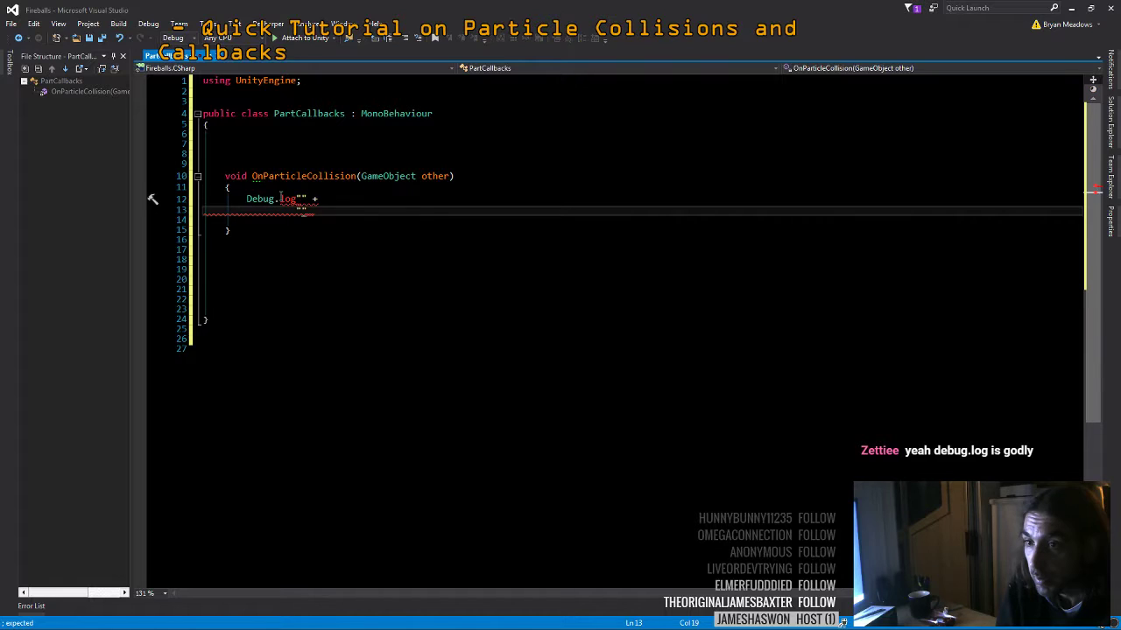
key(ctrl+z)
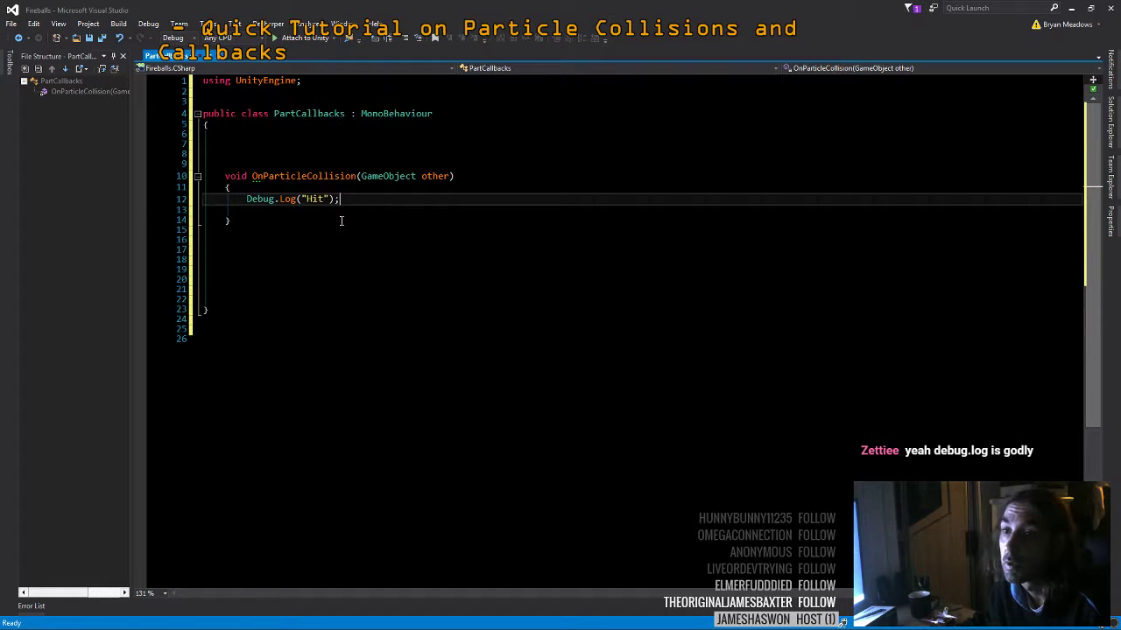
click(102, 39)
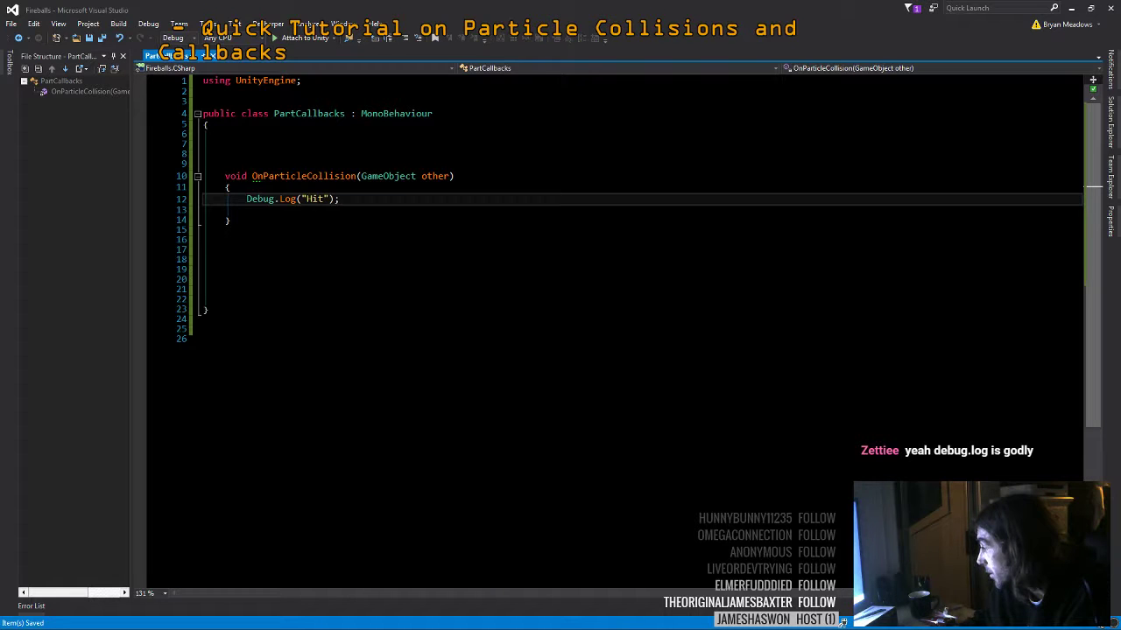
Switch to Unity, show the Console with more height, and run the scene in play mode
key(alt+Tab)
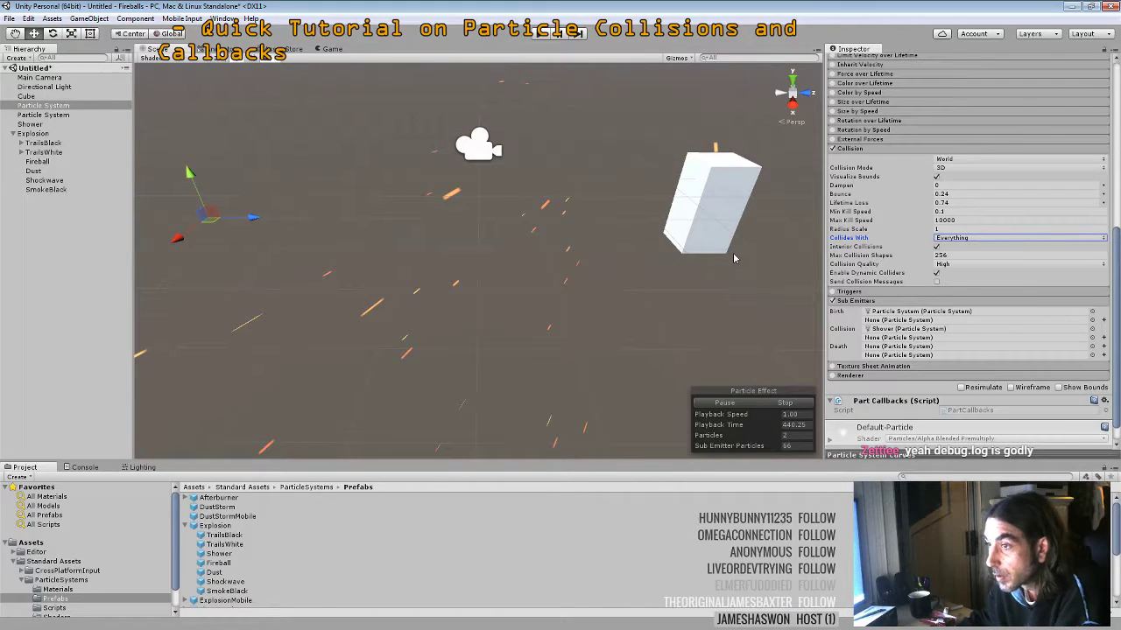
click(85, 467)
drag(176, 461, 218, 376)
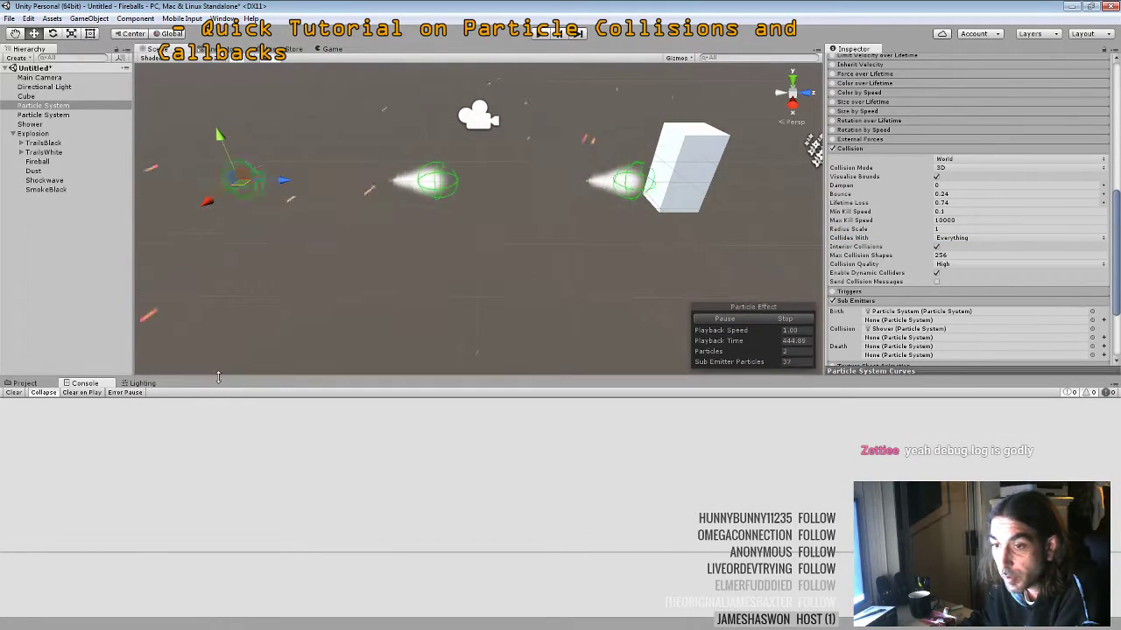
click(545, 34)
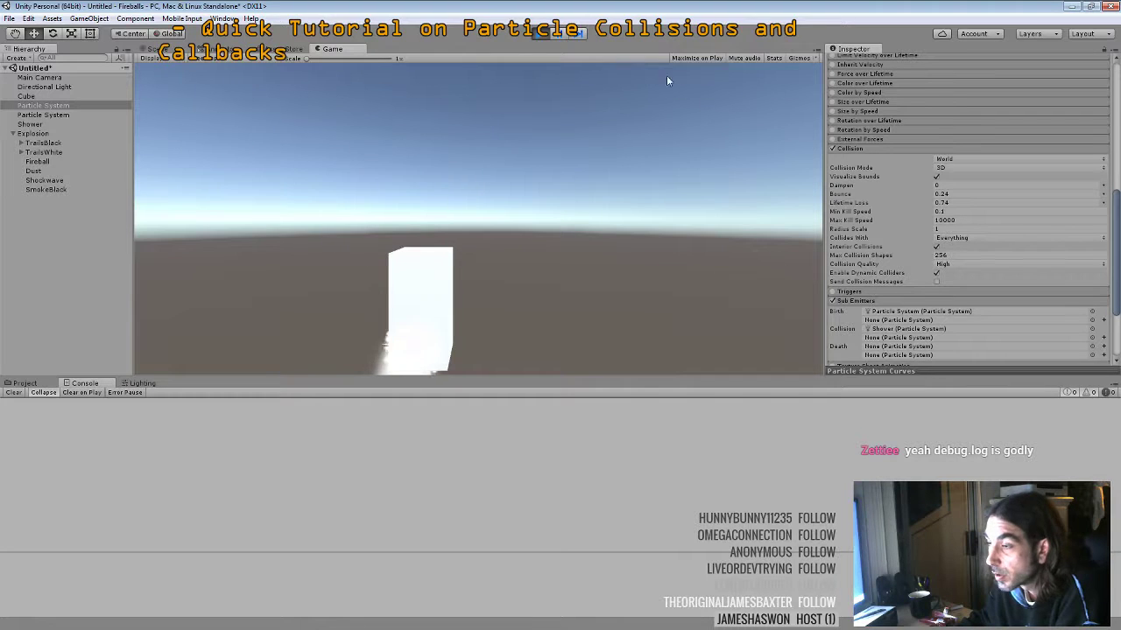
Enable Send Collision Messages in the particle system's Collision module, return to the Scene view, and dock the Console beside the Project browser
click(935, 281)
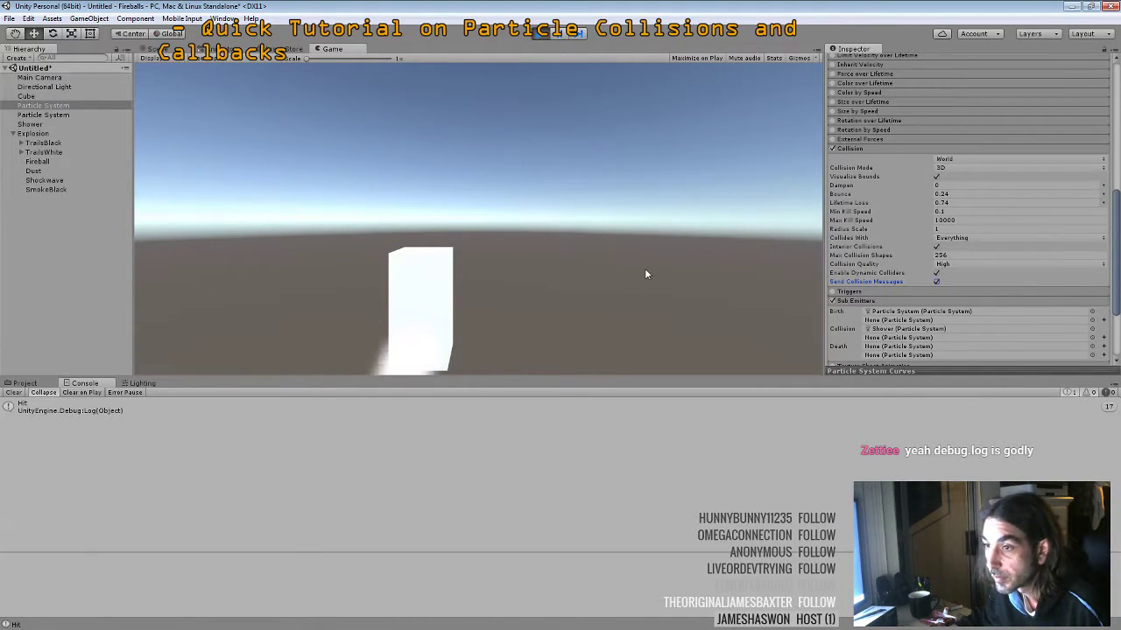
key(ctrl+1)
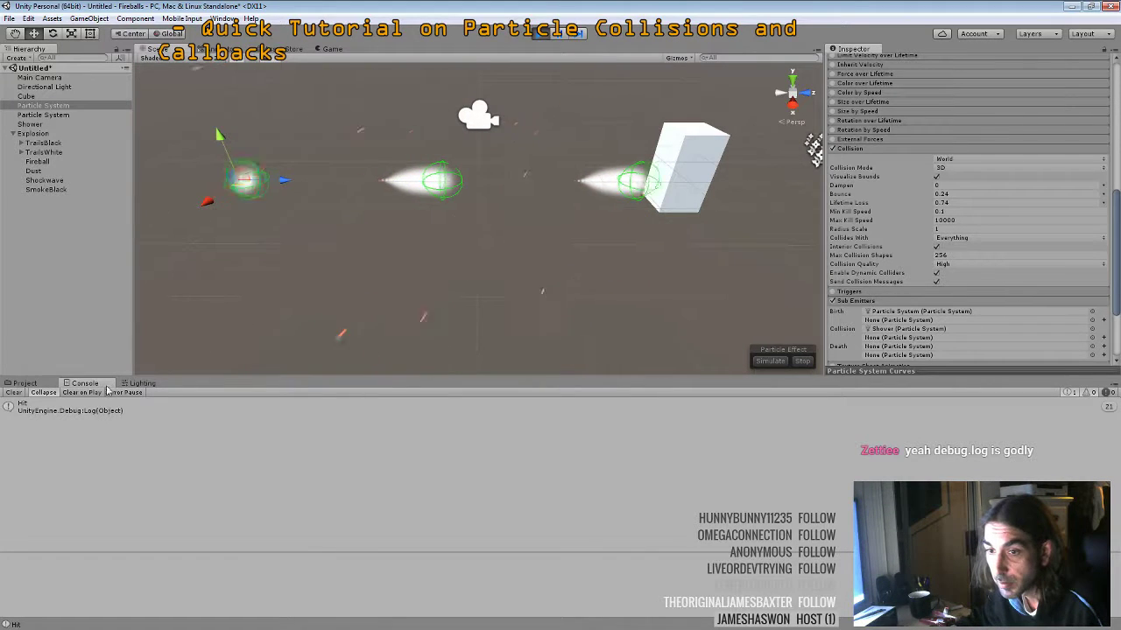
drag(86, 384, 810, 437)
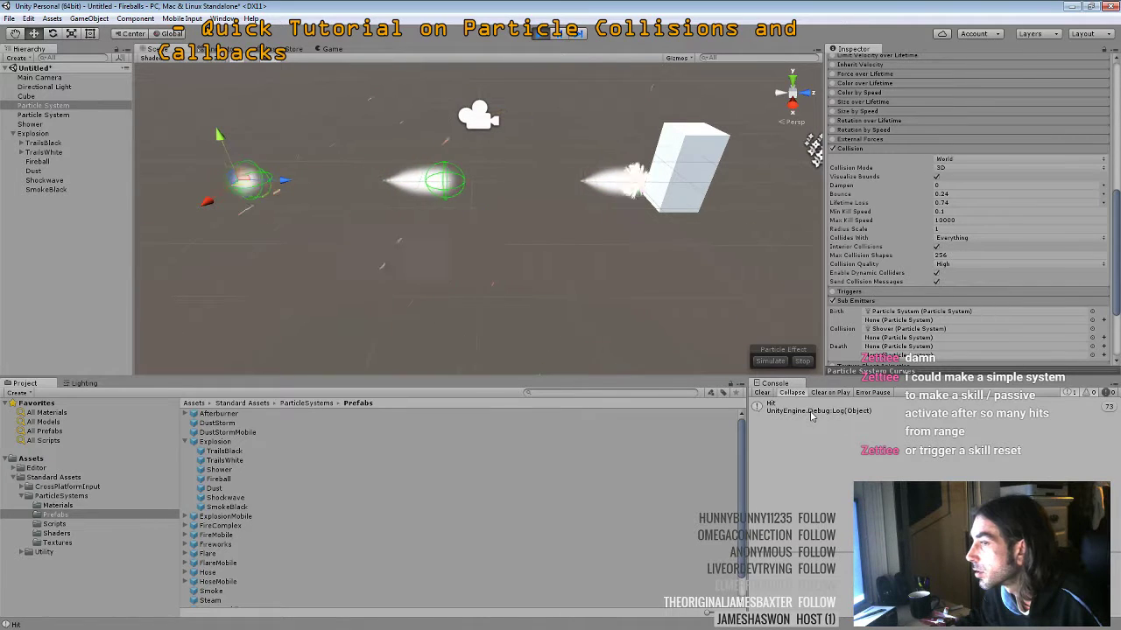
Open the script line behind the "Hit" Console message, and return to Unity
double_click(810, 411)
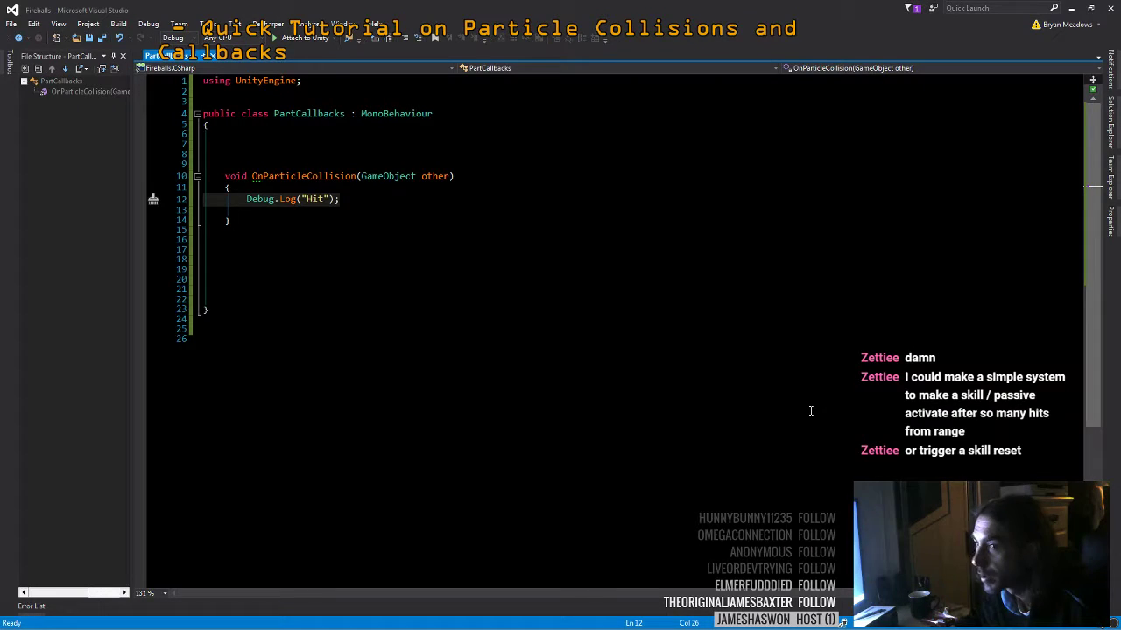
click(292, 238)
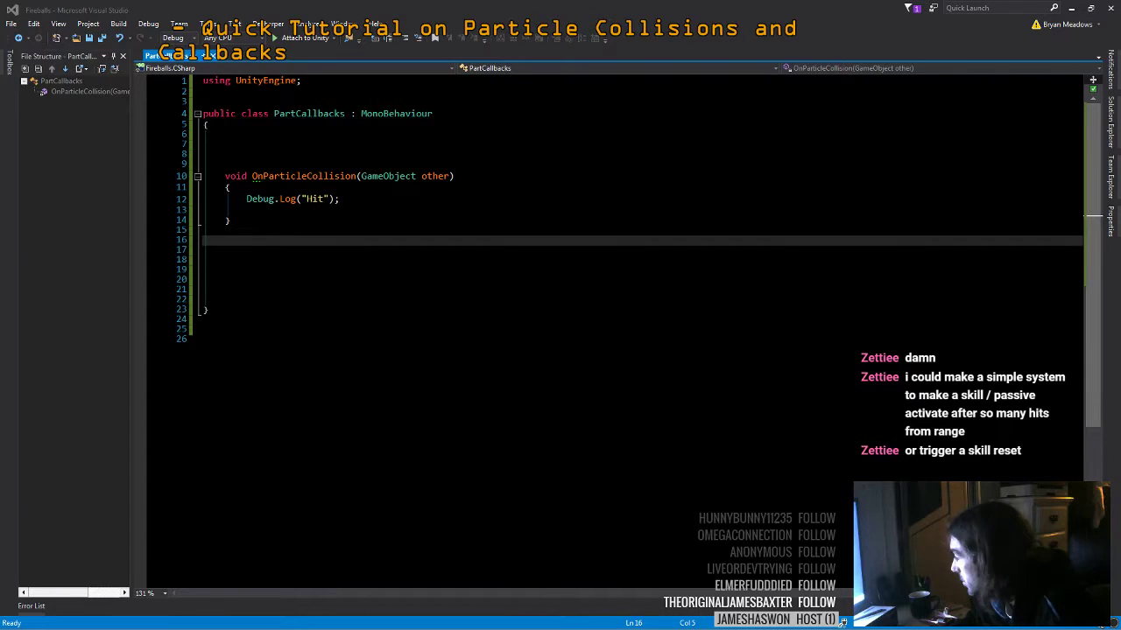
key(alt+Tab)
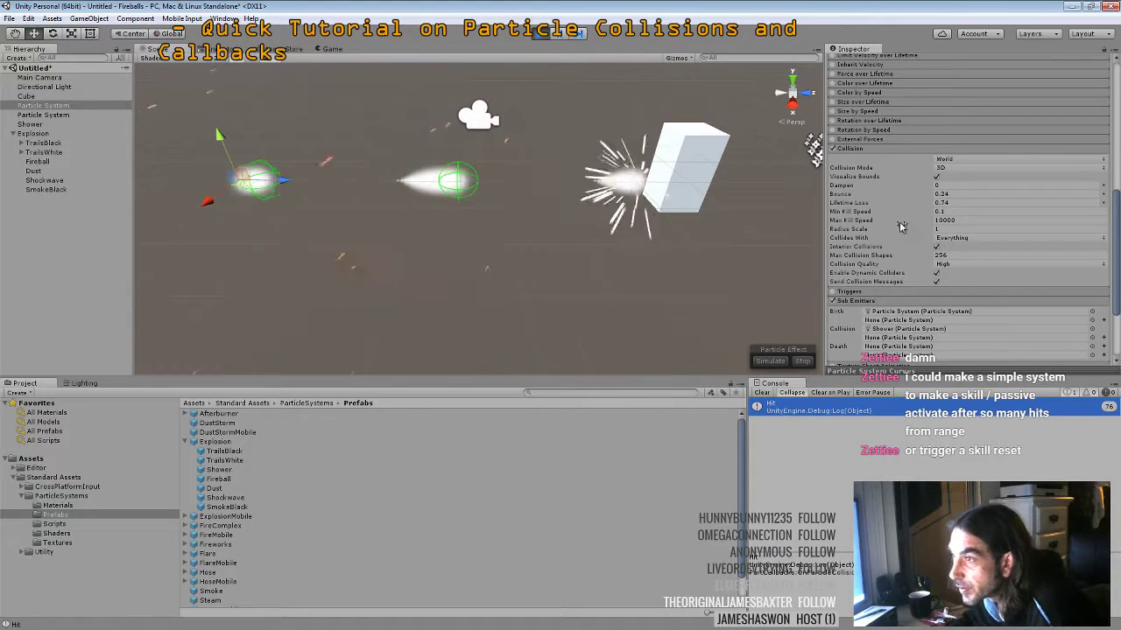
Enable Color over Lifetime on the second Particle System and set the gradient's end color to dark orange
click(49, 116)
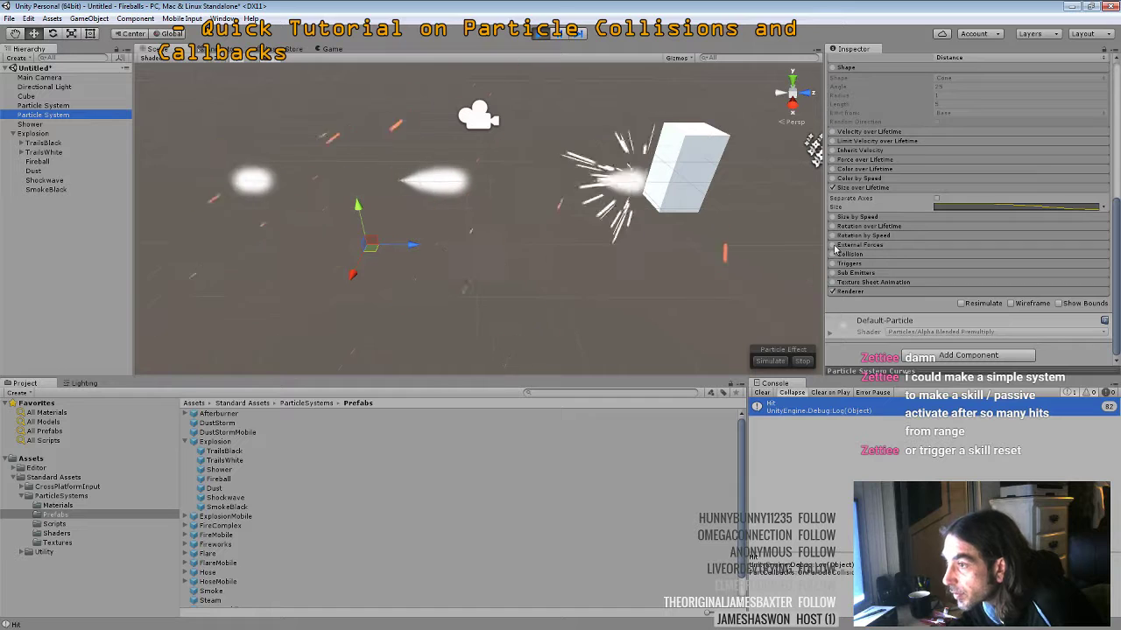
click(833, 169)
click(862, 169)
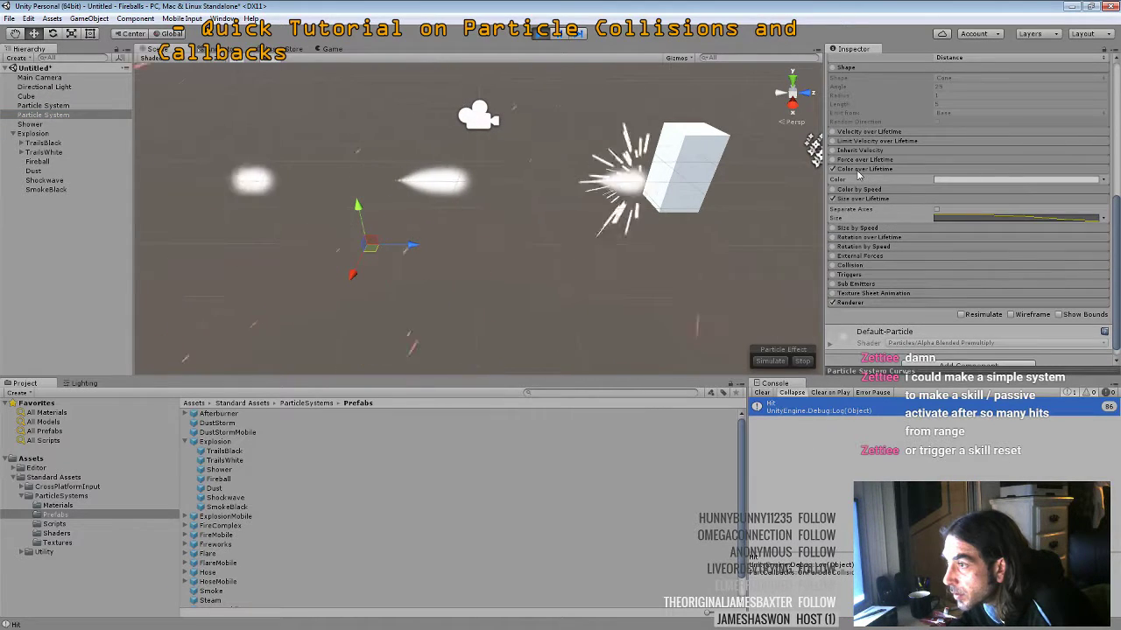
click(942, 180)
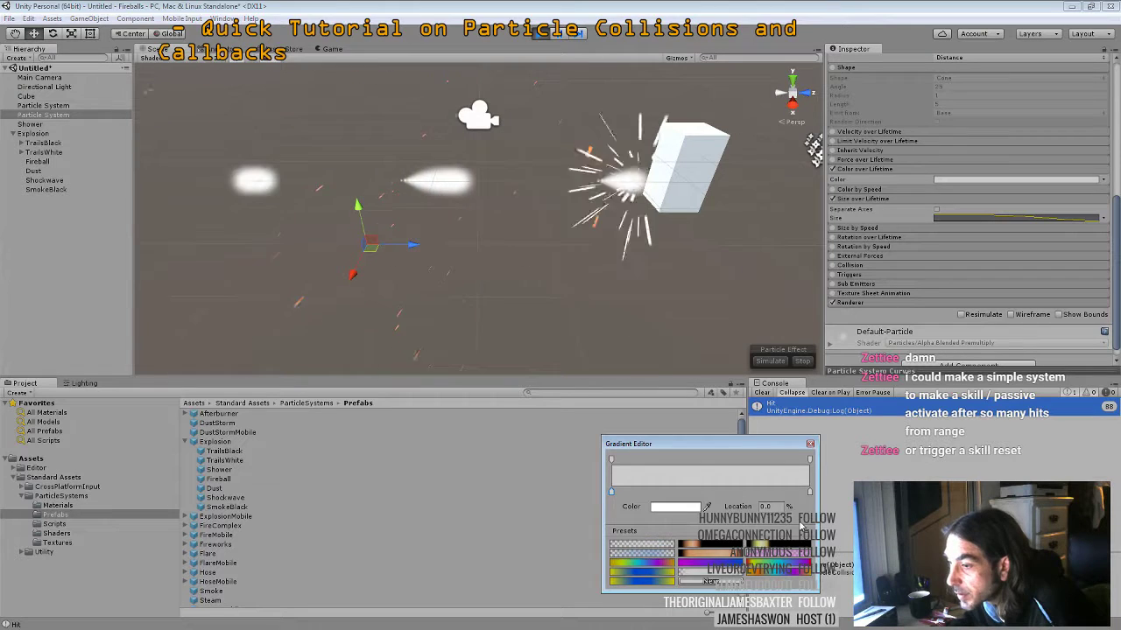
click(808, 492)
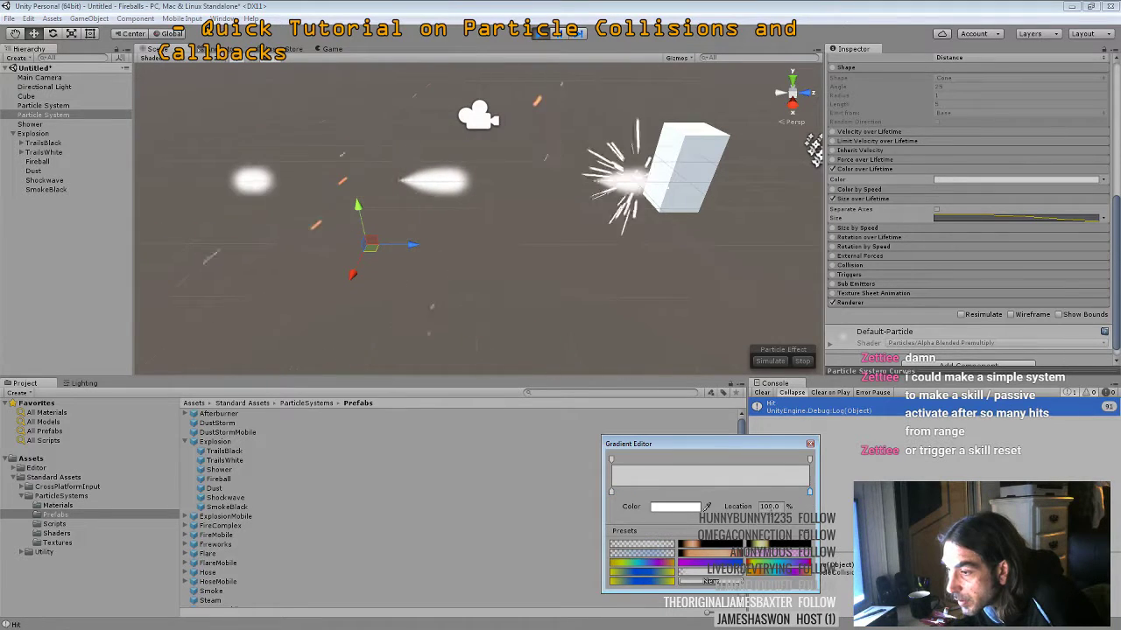
click(681, 510)
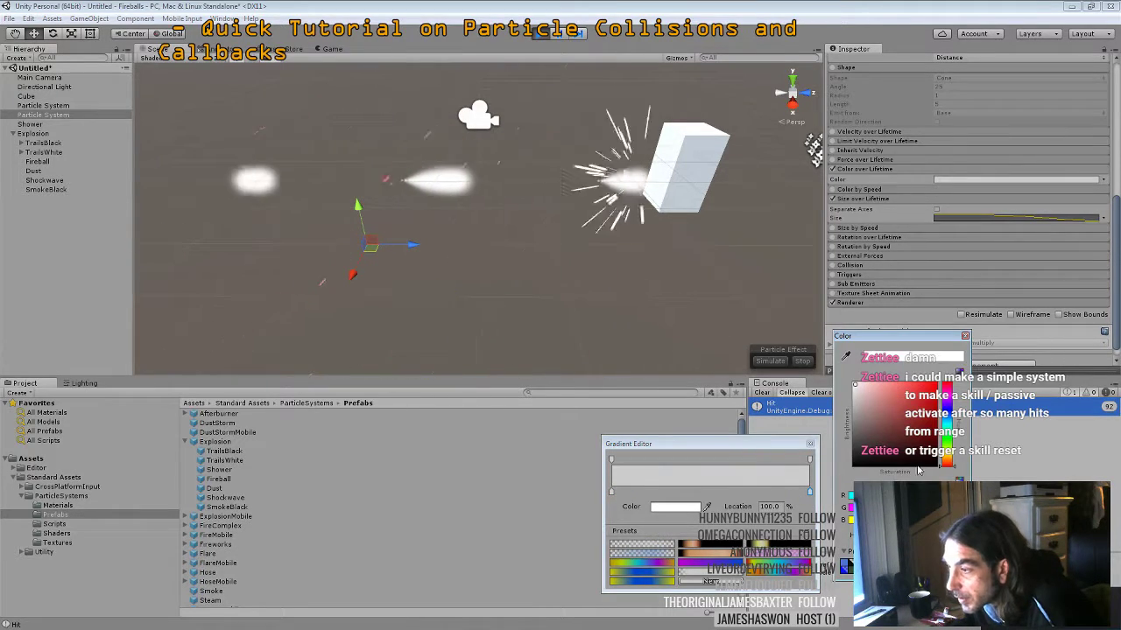
click(946, 462)
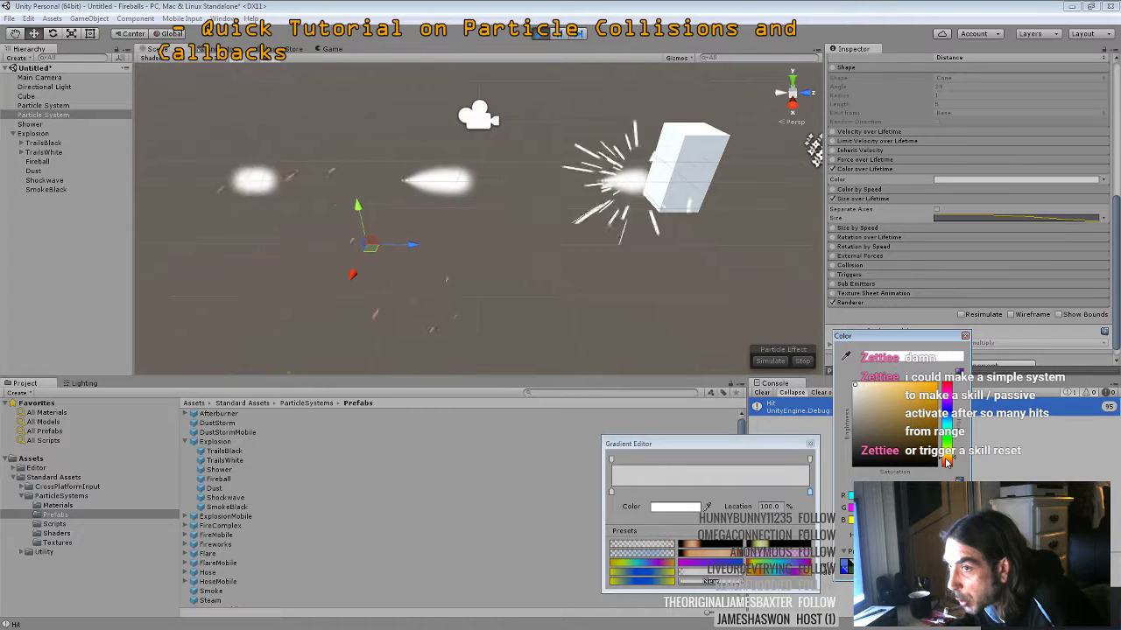
click(934, 388)
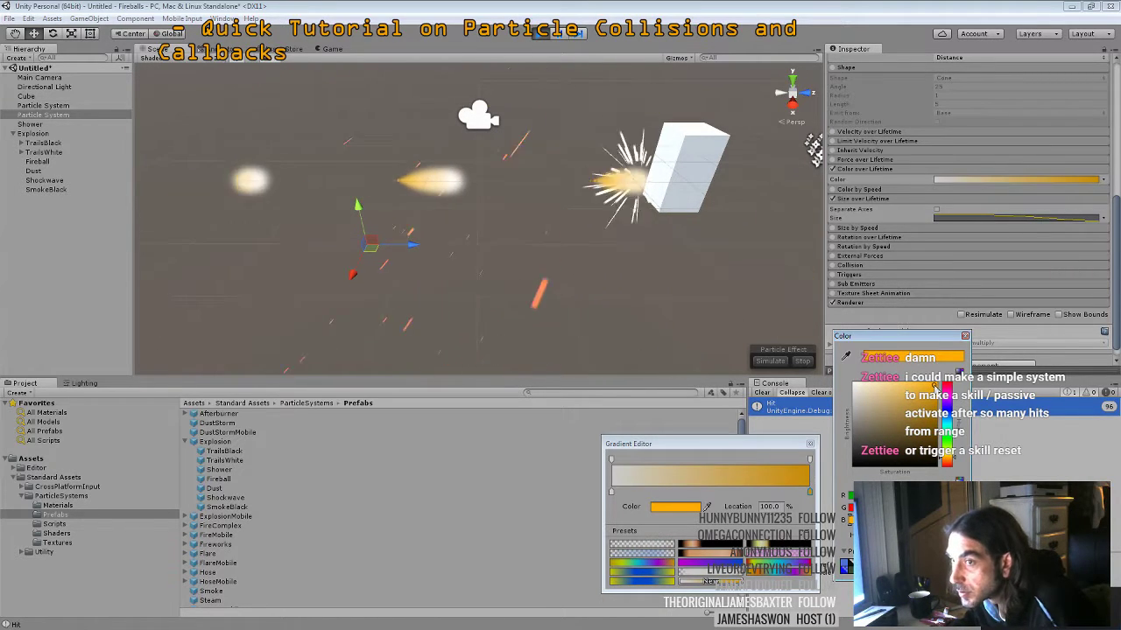
drag(934, 388, 927, 416)
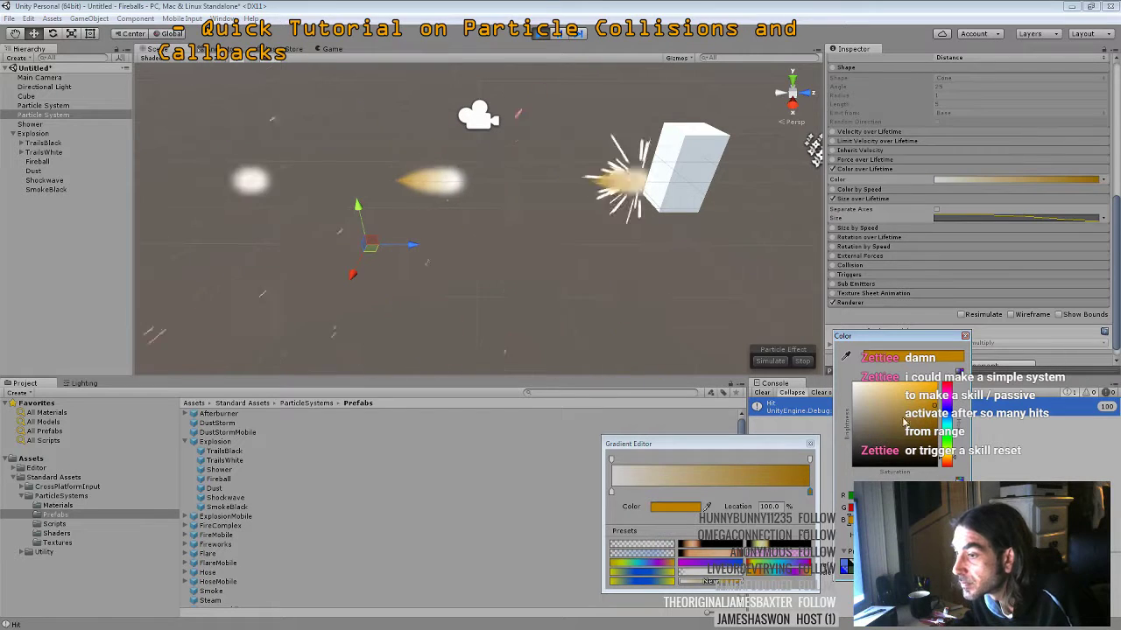
Add gradient color keys at 53.8% and 35.3%, and lower the alpha at the 100% location to nearly transparent
click(718, 493)
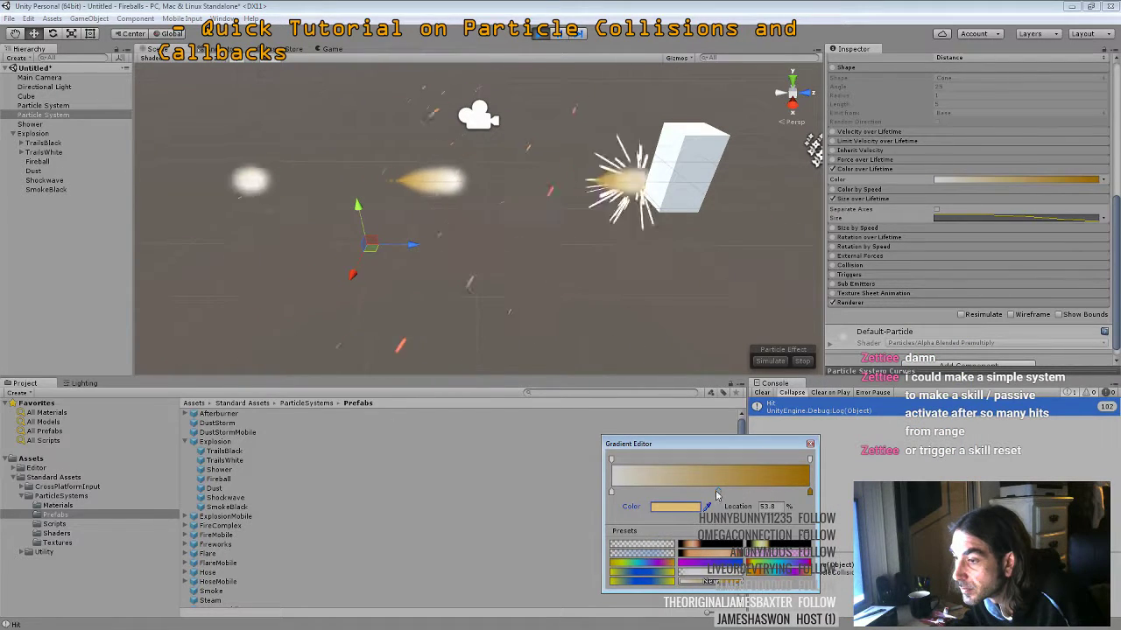
double_click(682, 493)
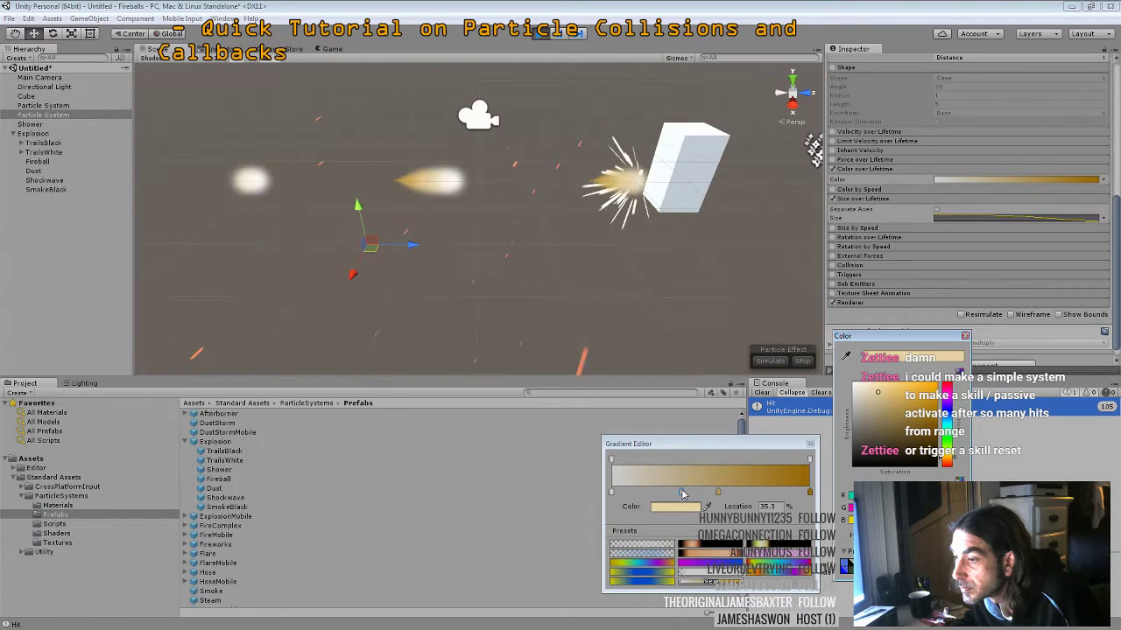
click(807, 468)
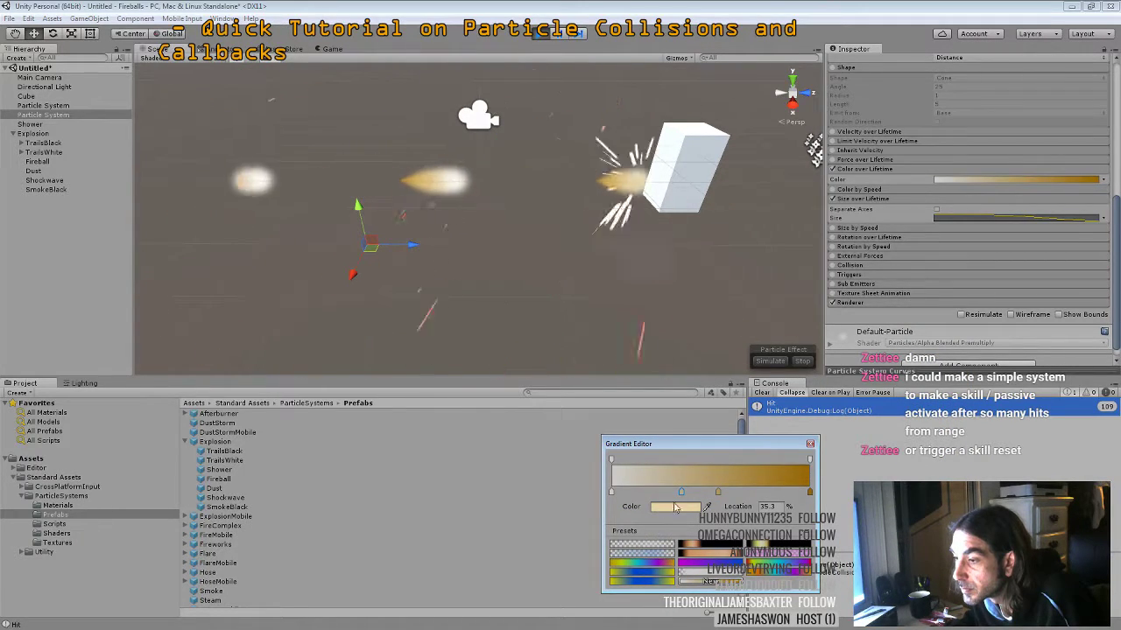
click(811, 461)
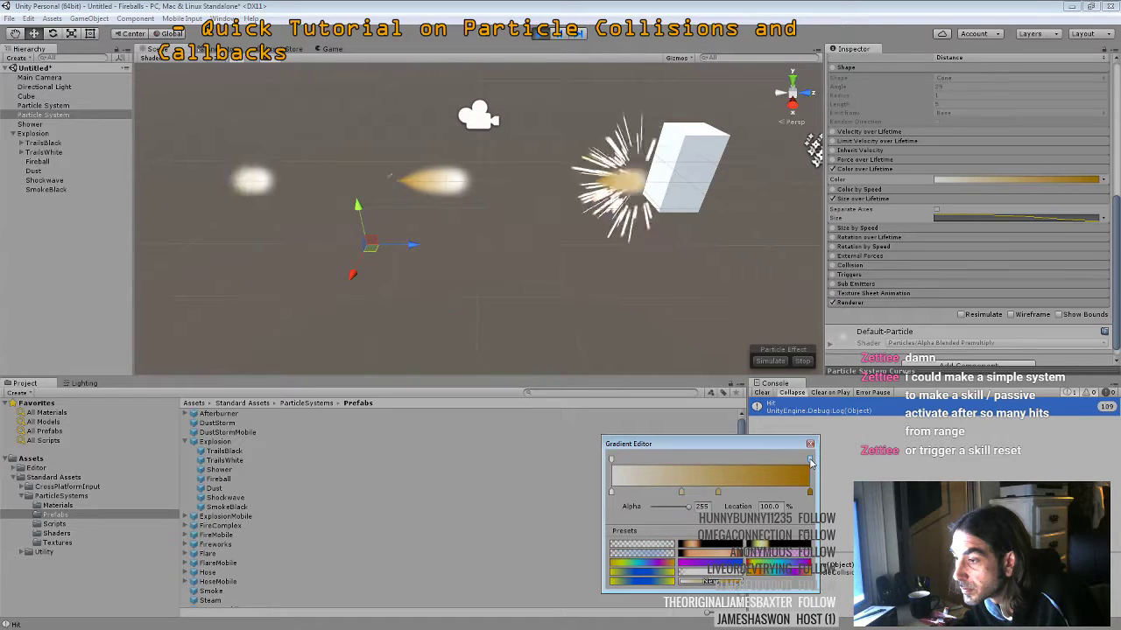
click(654, 508)
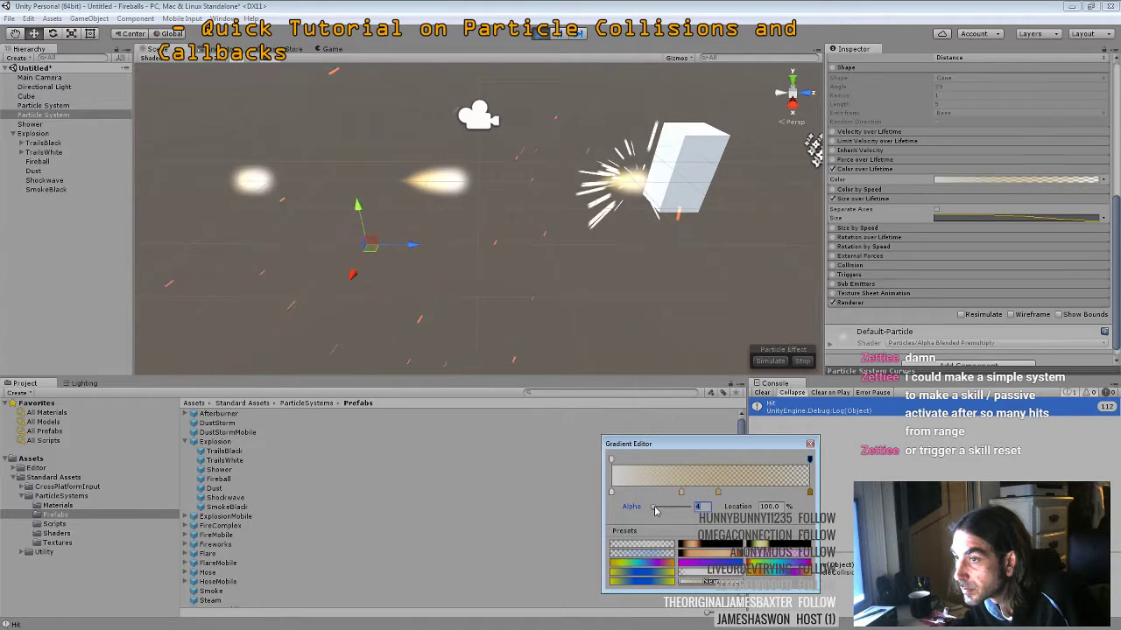
Recolor the gradient key at 53.8% to a deep reddish orange and close the gradient editor
click(718, 492)
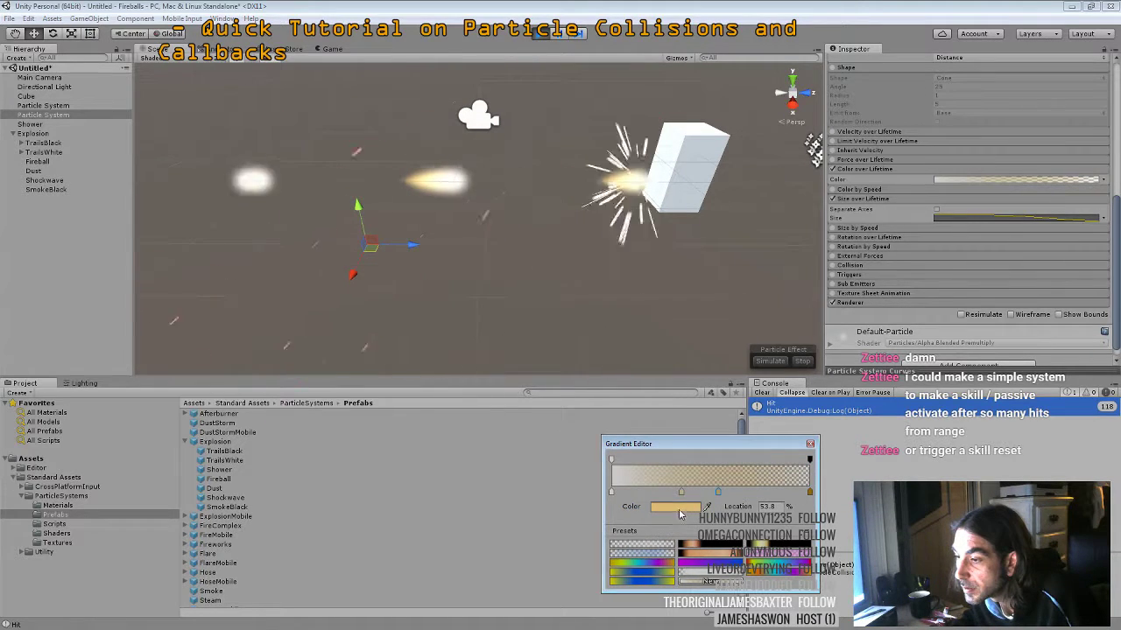
click(674, 506)
click(935, 421)
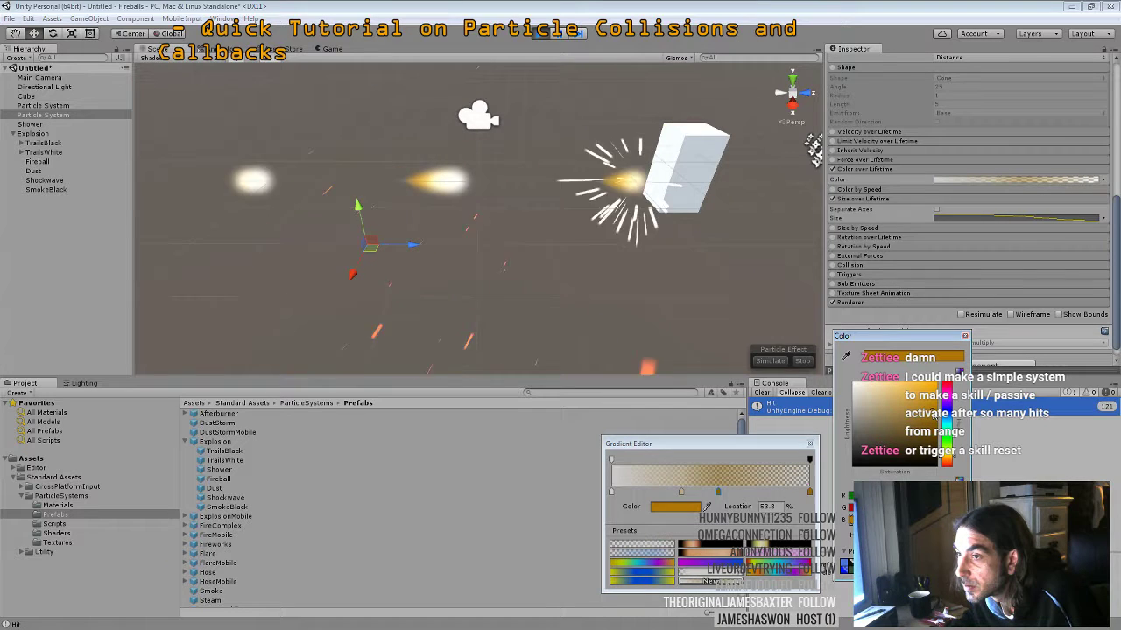
drag(935, 421, 949, 464)
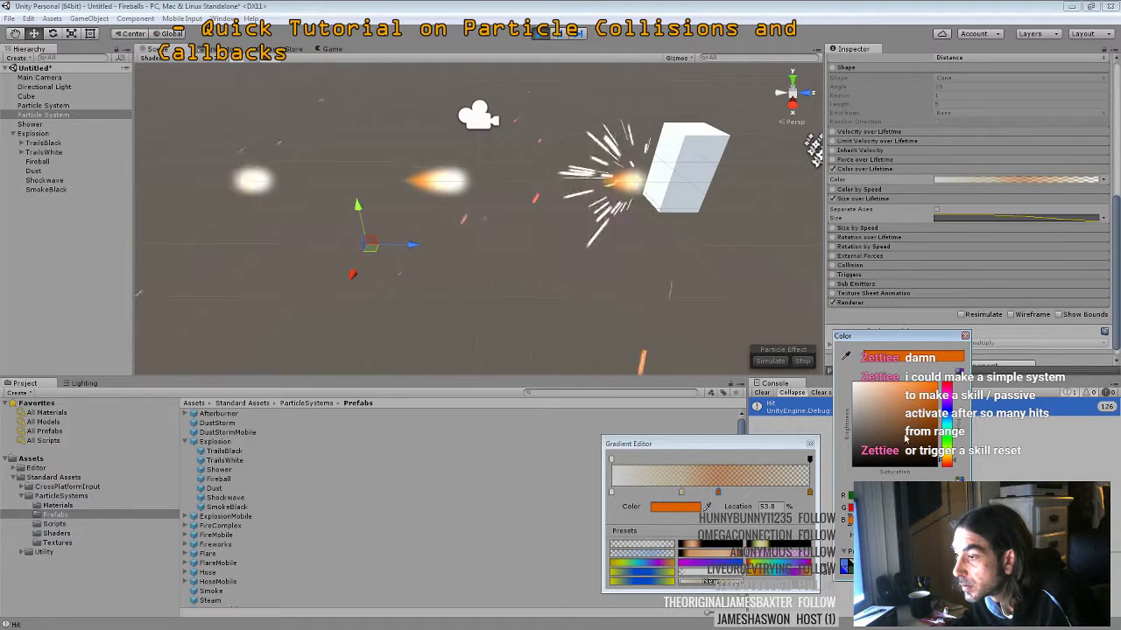
click(846, 329)
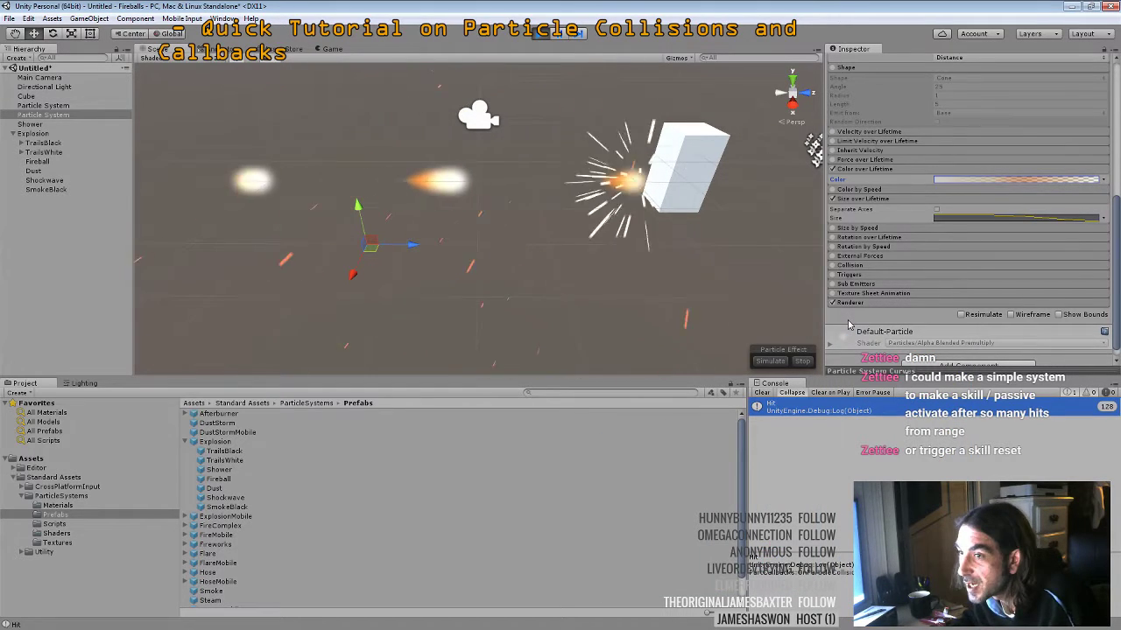
Try a Start Lifetime of 0.79 for the trail particles, and reduce it to get a shorter flame tail
click(934, 215)
scroll(934, 213, up, 6)
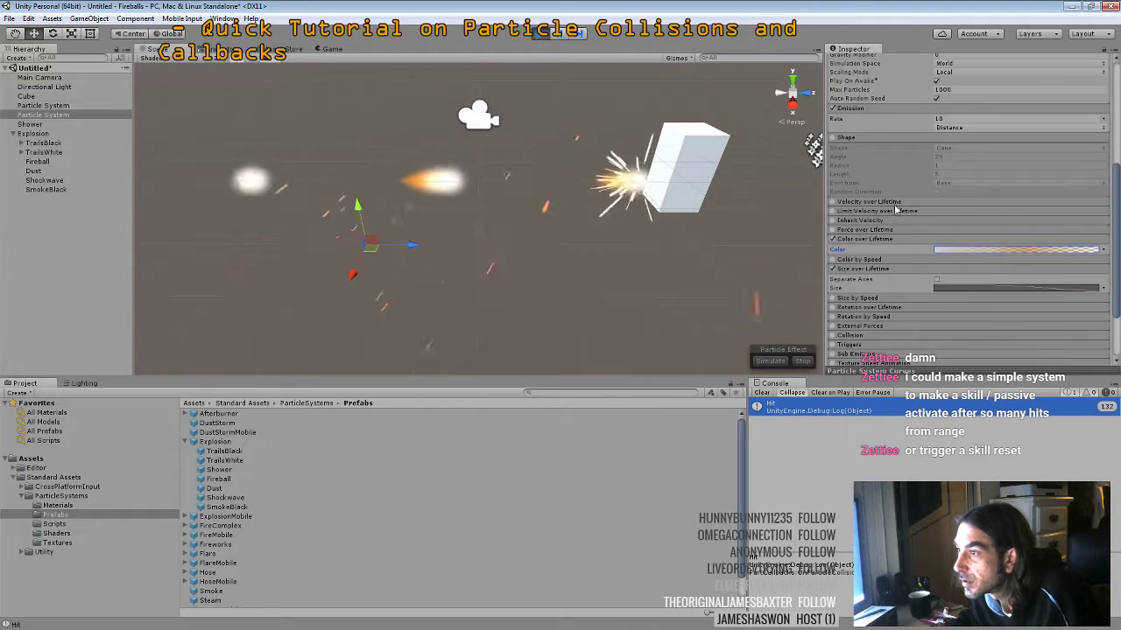
click(940, 125)
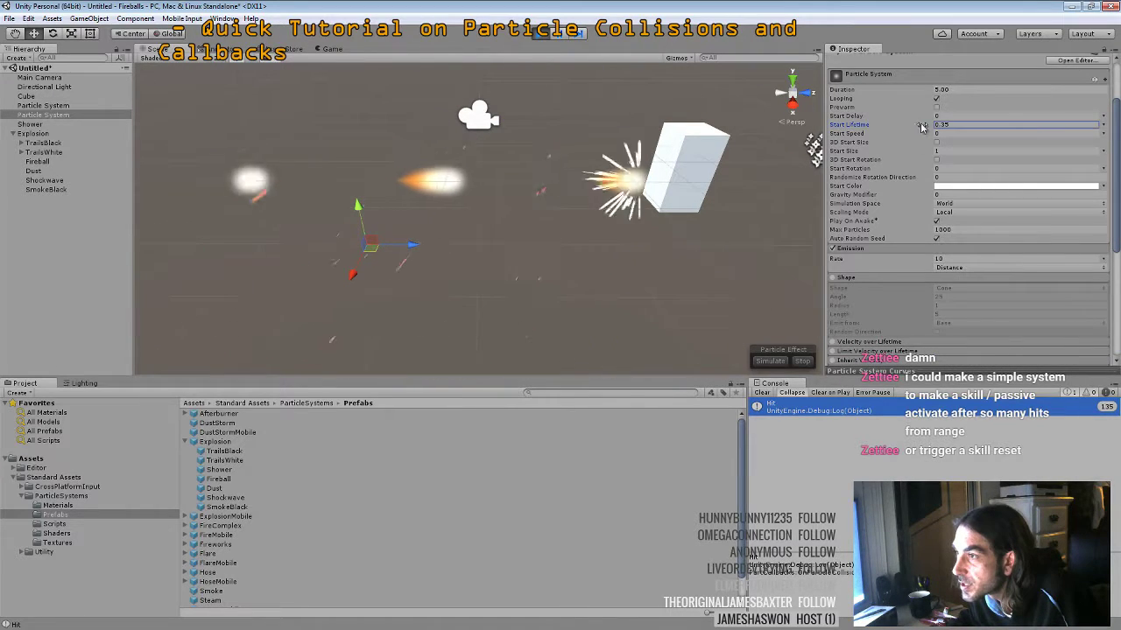
text(0.79)
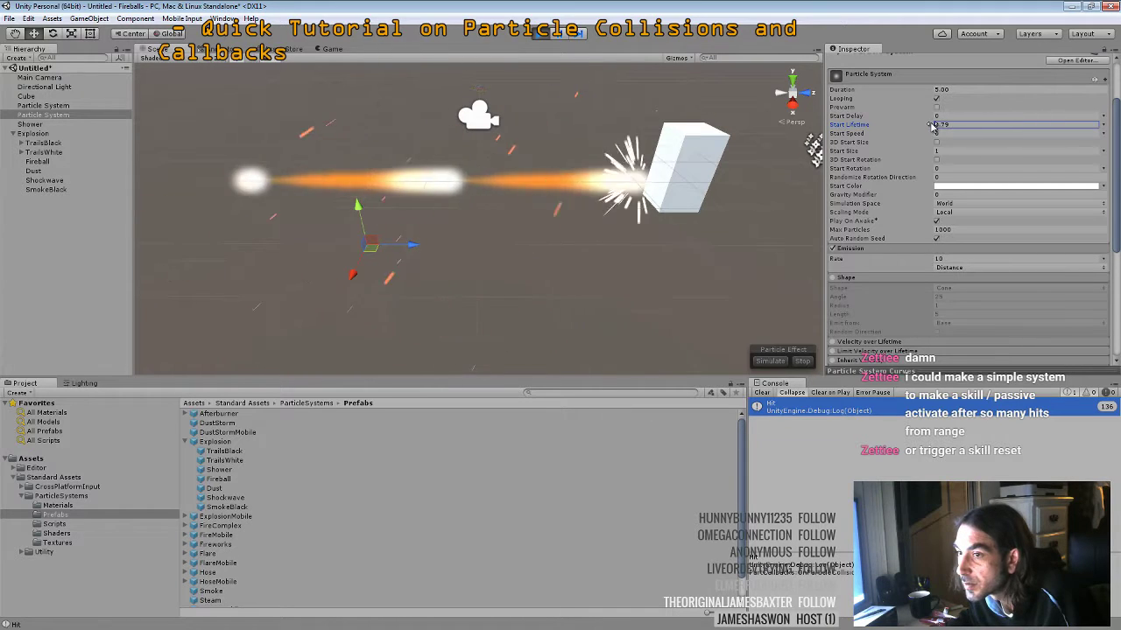
drag(934, 126, 929, 125)
Expand the particle curve editor, adjust the Size over Lifetime curve's keys, and apply the preset that eases down from full size to zero
scroll(928, 166, down, 6)
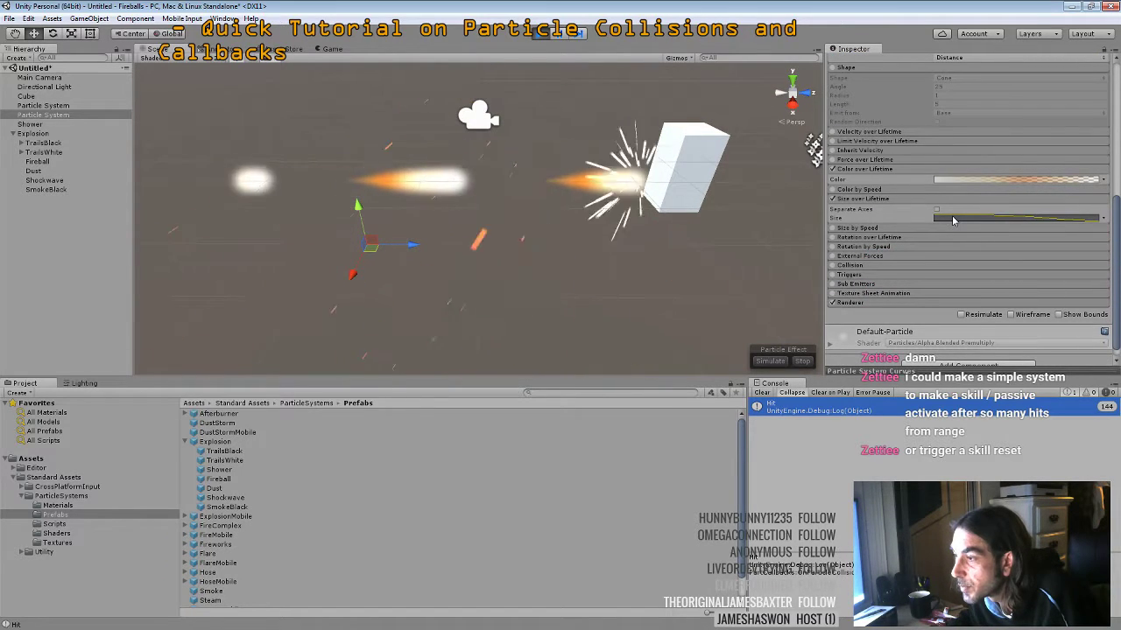
drag(944, 371, 944, 234)
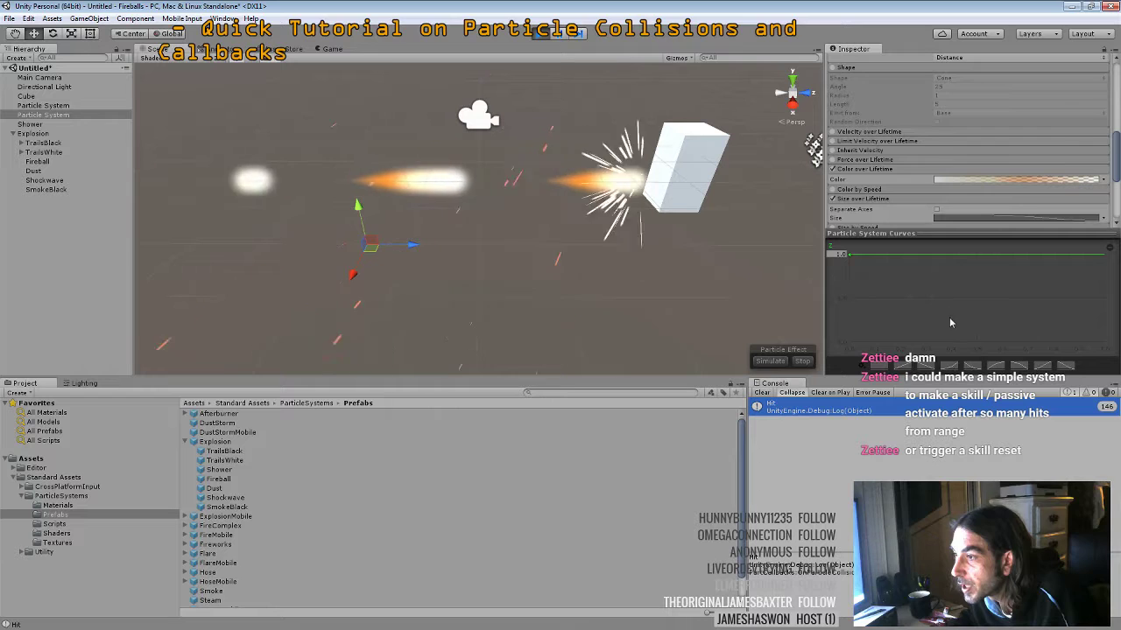
click(964, 218)
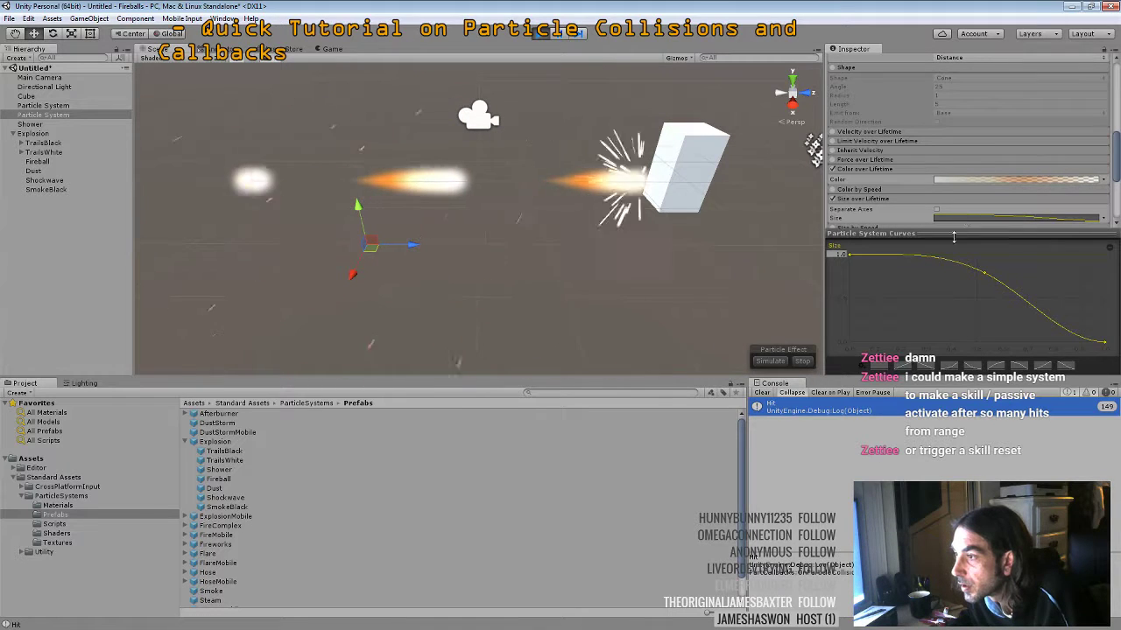
mouse_move(984, 274)
mouse_down()
mouse_move(958, 291)
mouse_move(982, 278)
mouse_up()
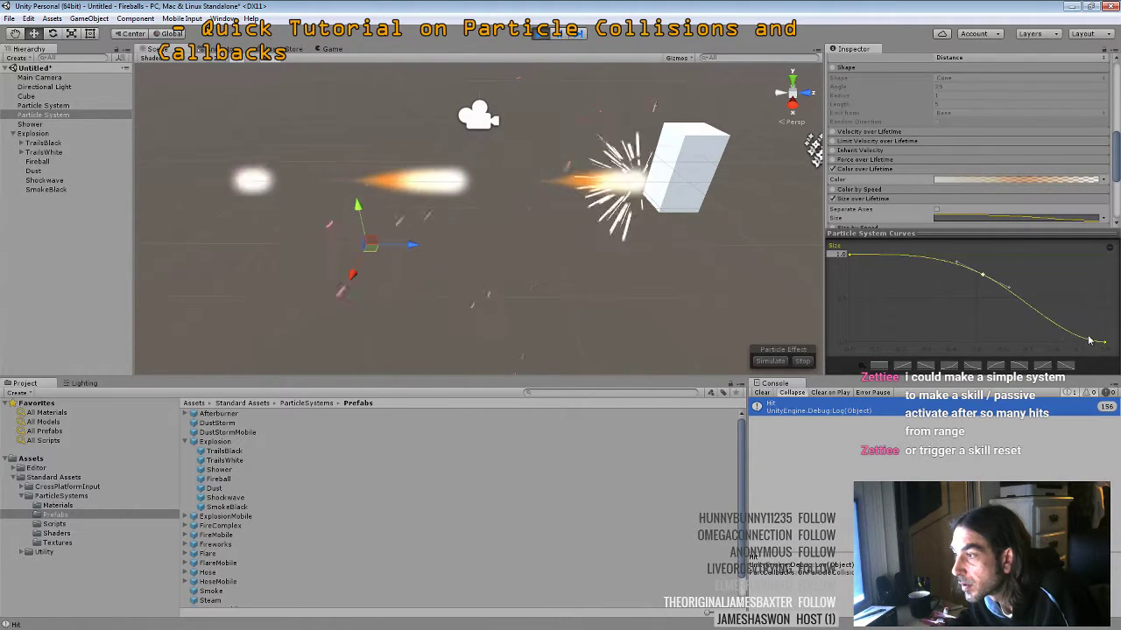
drag(1104, 345, 1064, 344)
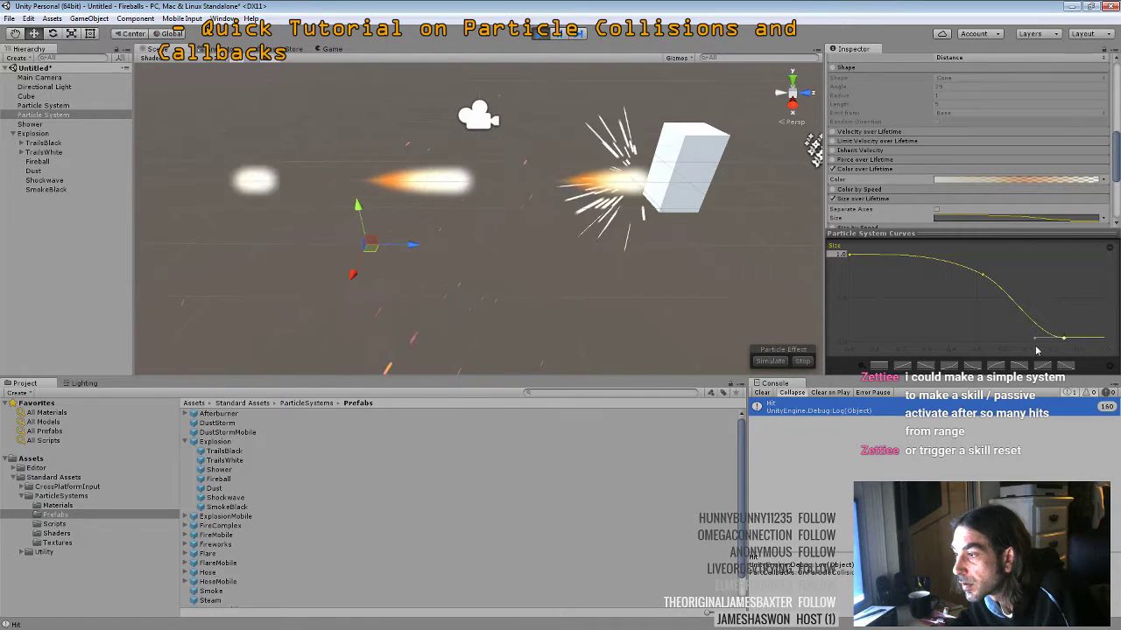
click(998, 366)
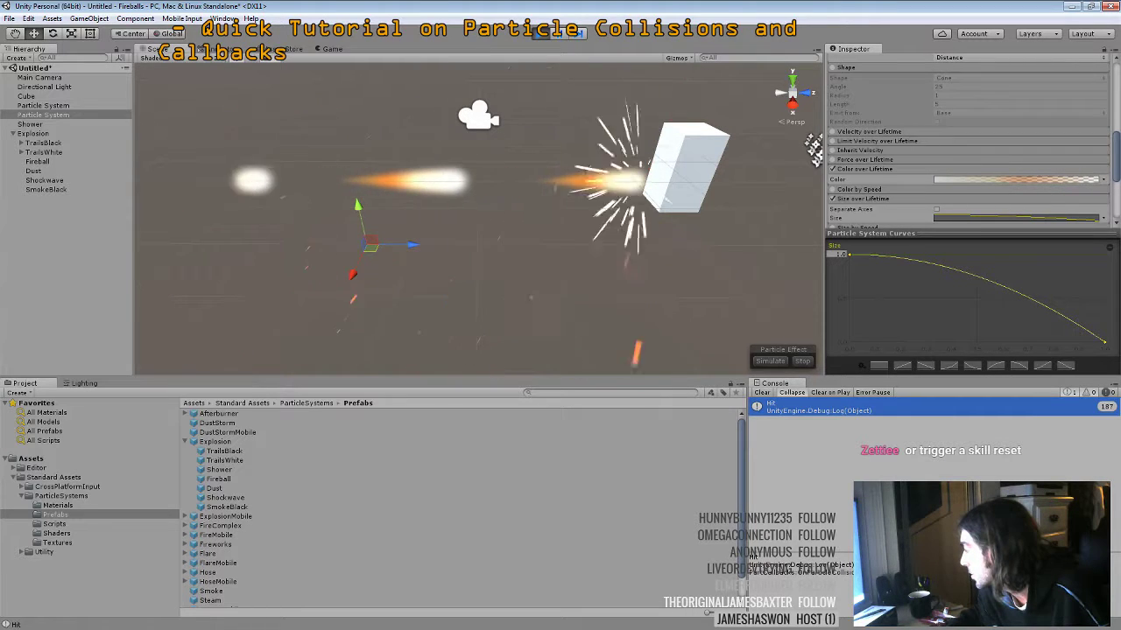
Switch to Visual Studio and replace the Debug.Log line in OnParticleCollision with the condition if(other.CompareTag("Player"))
key(alt+Tab)
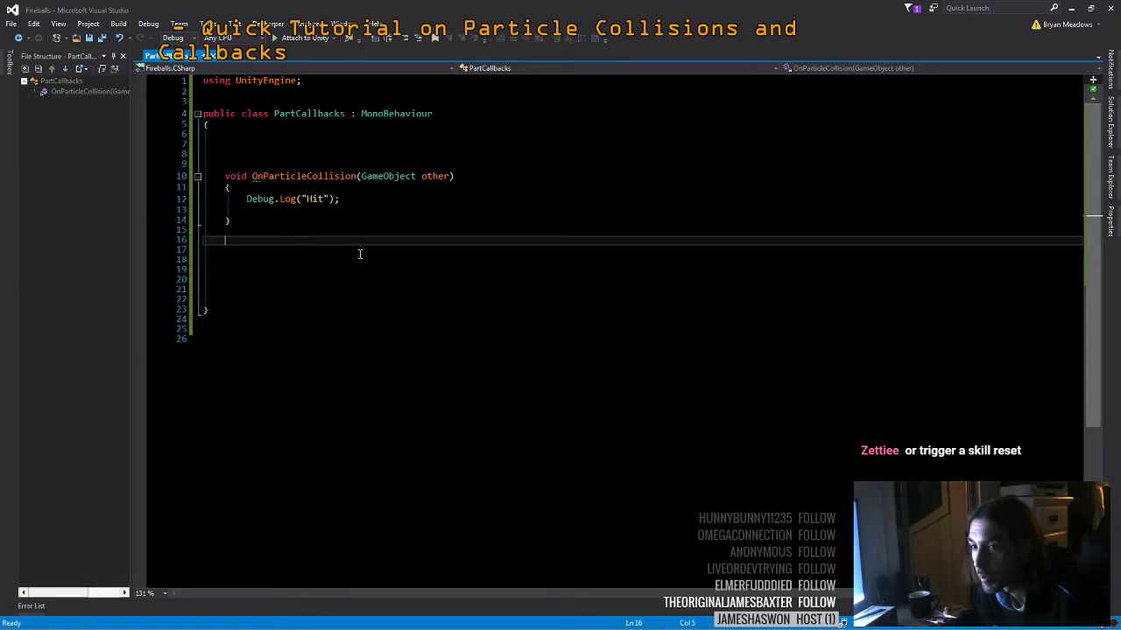
click(268, 212)
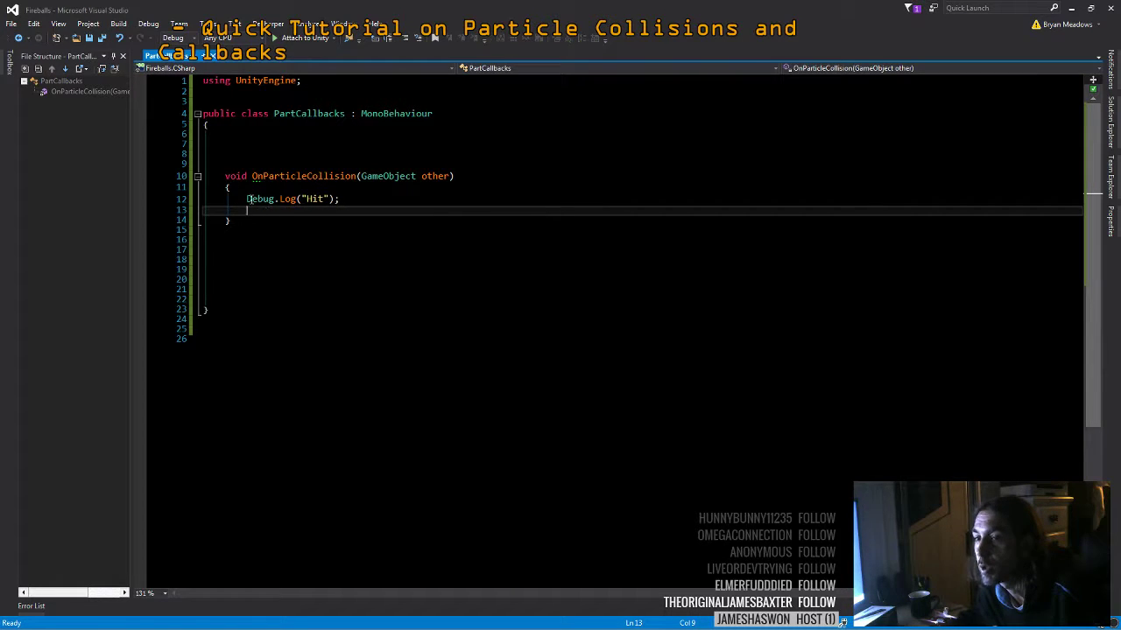
click(344, 199)
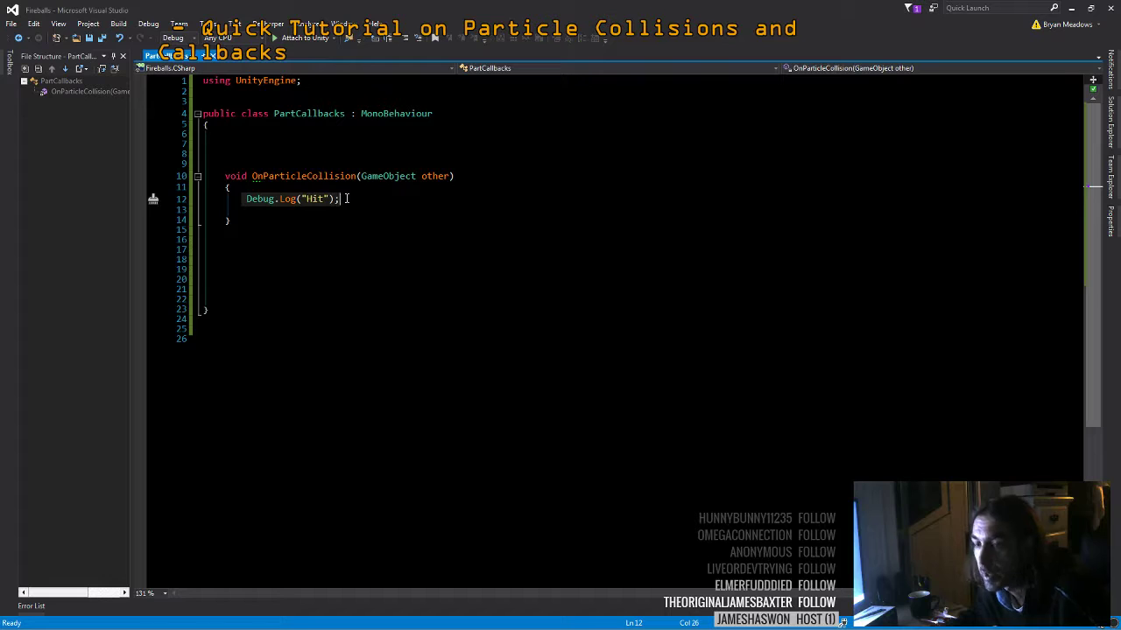
key(shift+Home)
text(if)
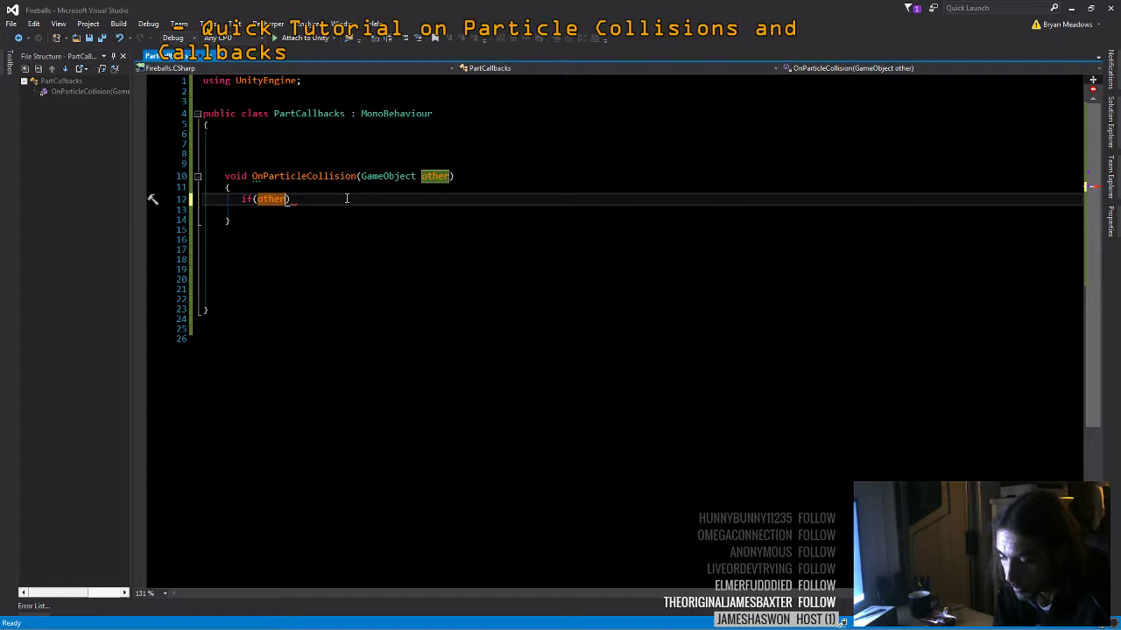
text(.comp)
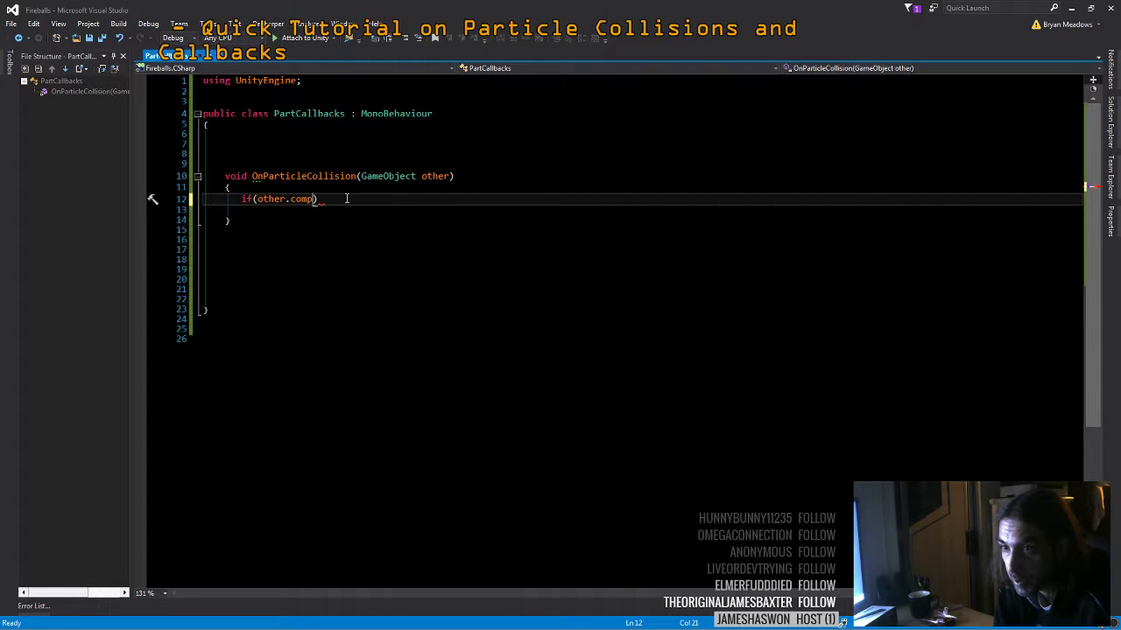
text(Player")
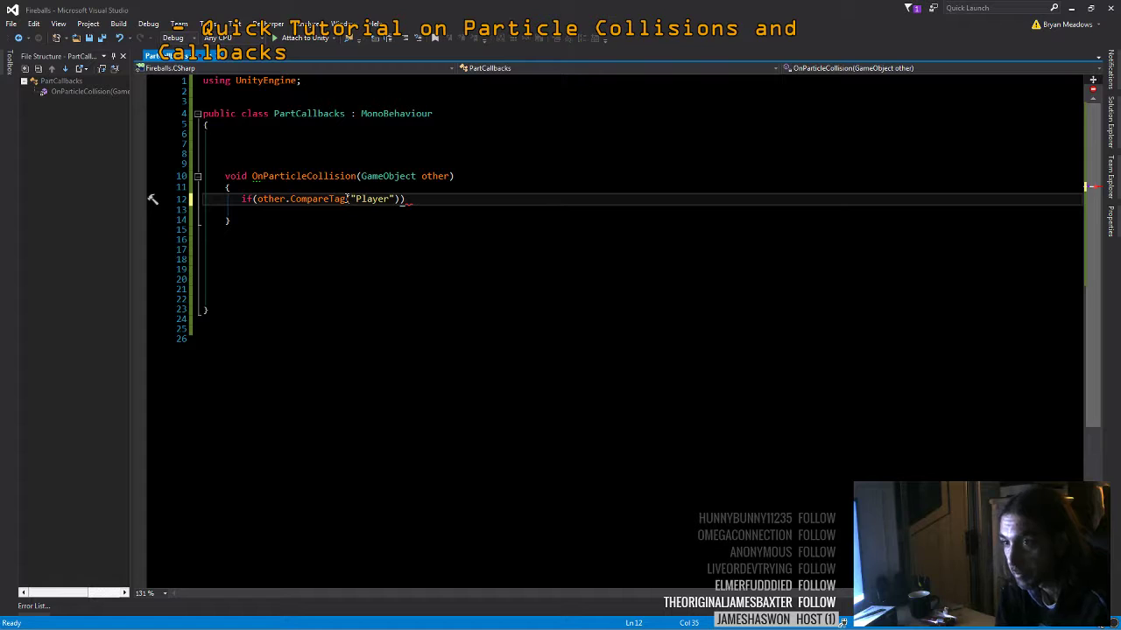
Add an empty braced body to the CompareTag if statement
click(403, 230)
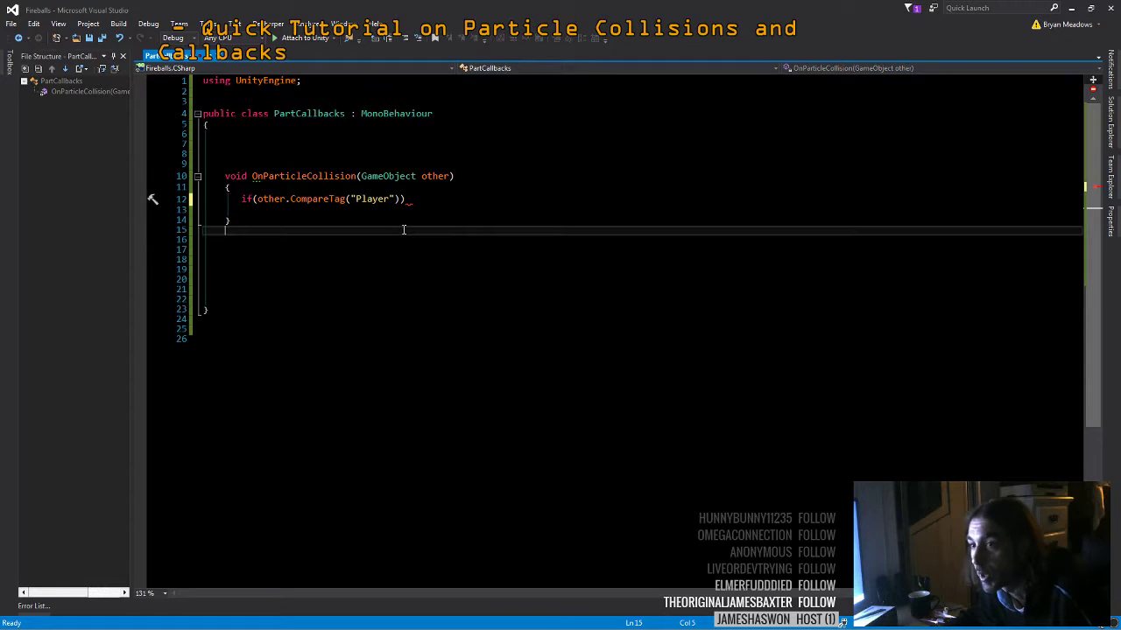
click(405, 204)
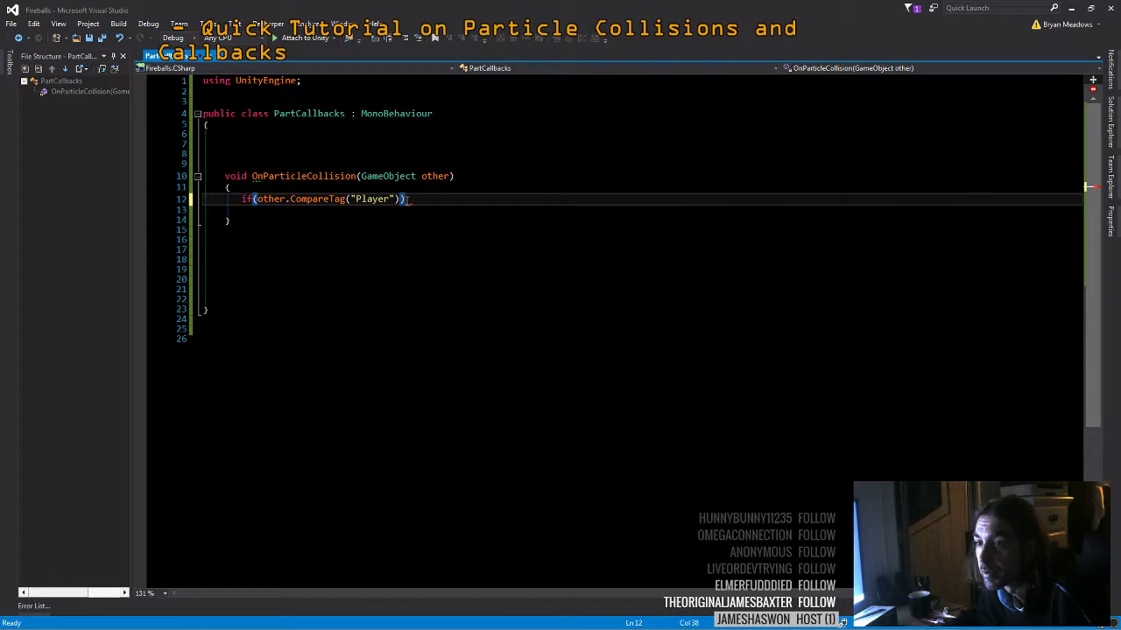
text({)
key(Return)
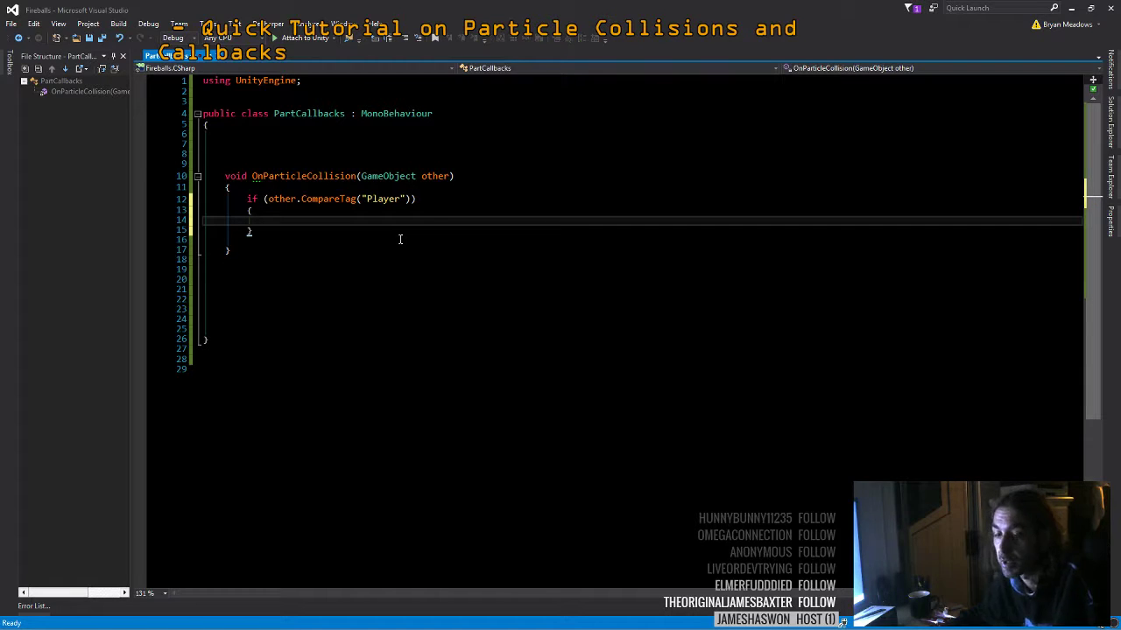
text(rem)
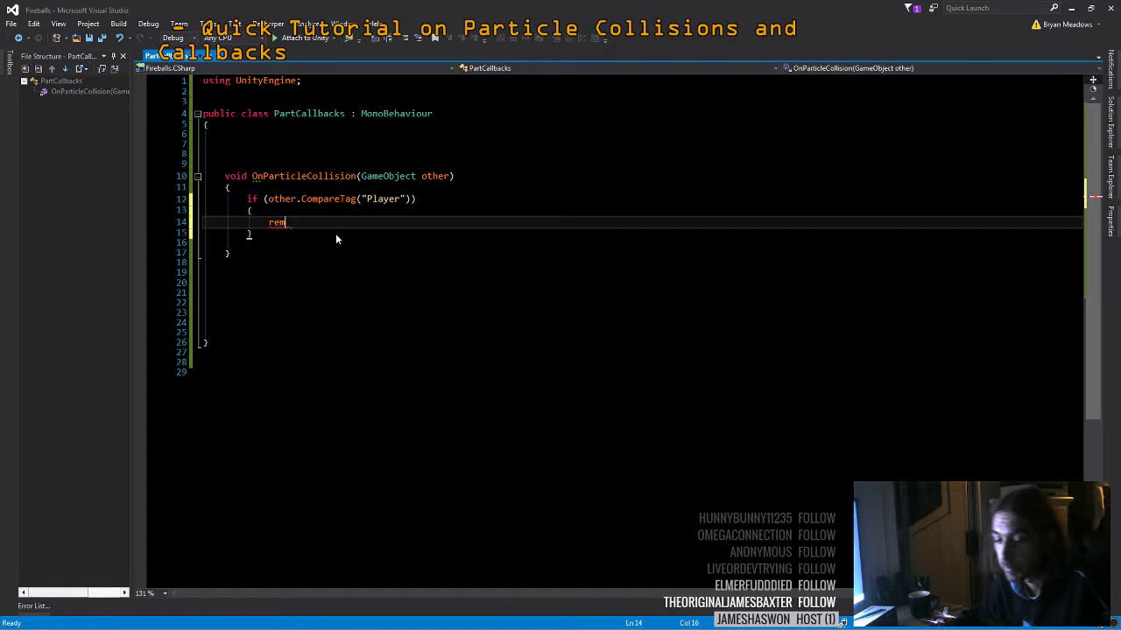
text(ove)
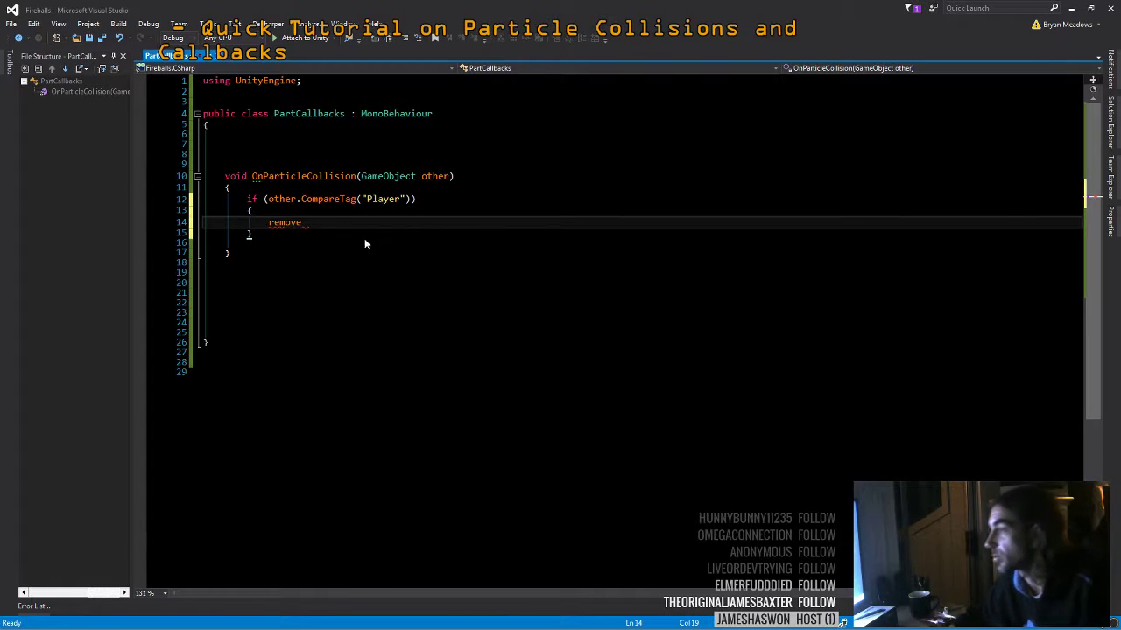
drag(268, 222, 309, 223)
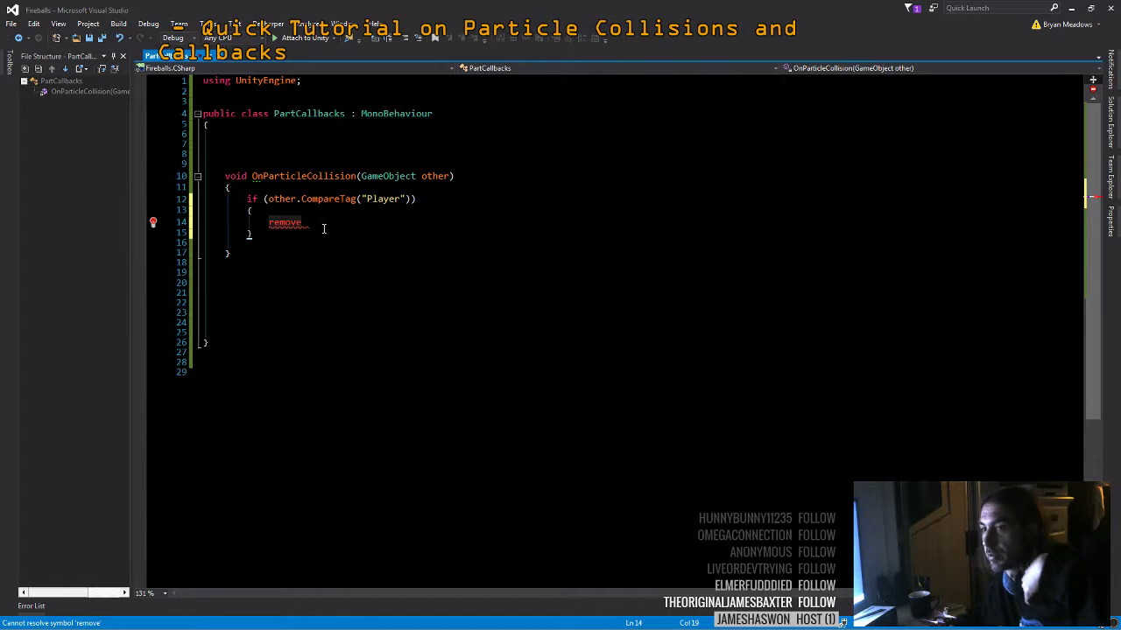
click(371, 199)
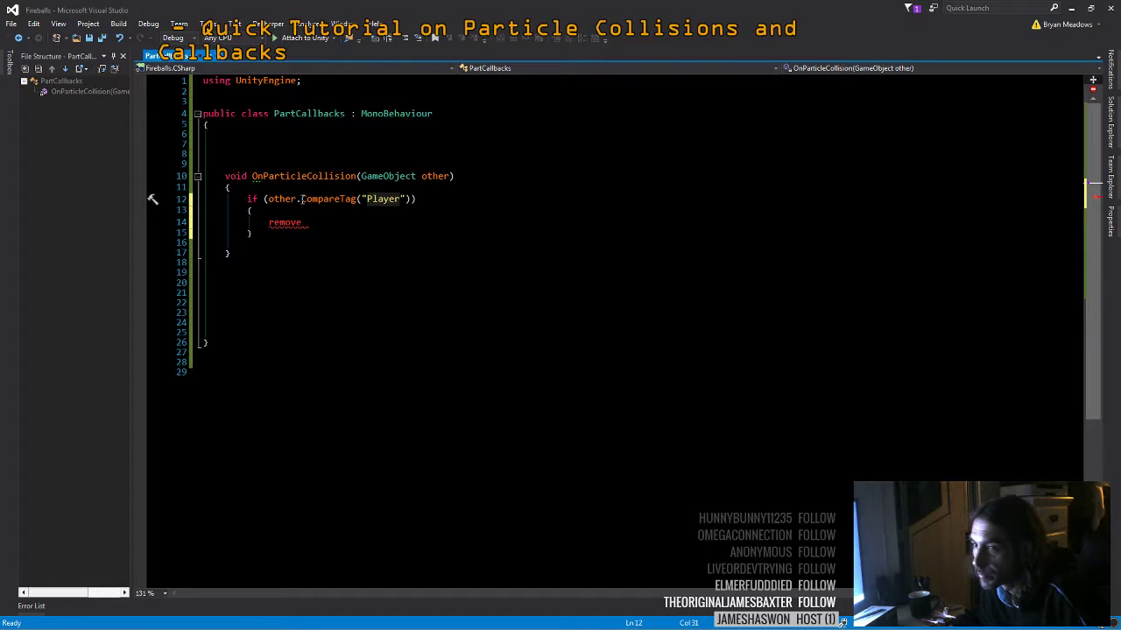
click(318, 222)
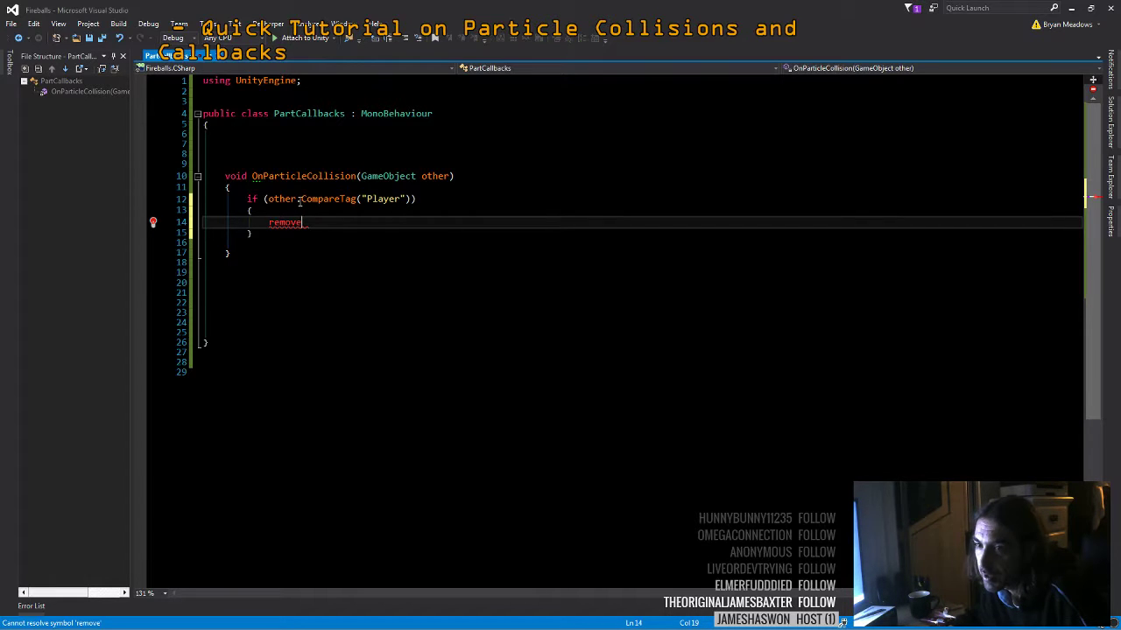
drag(269, 225, 315, 226)
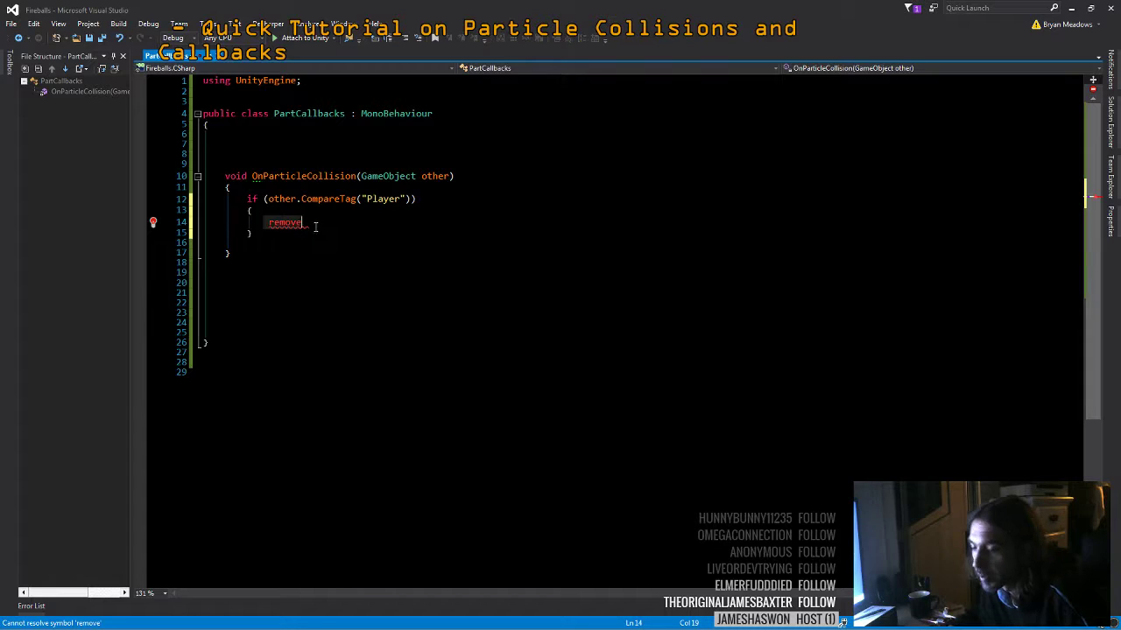
key(BackSpace)
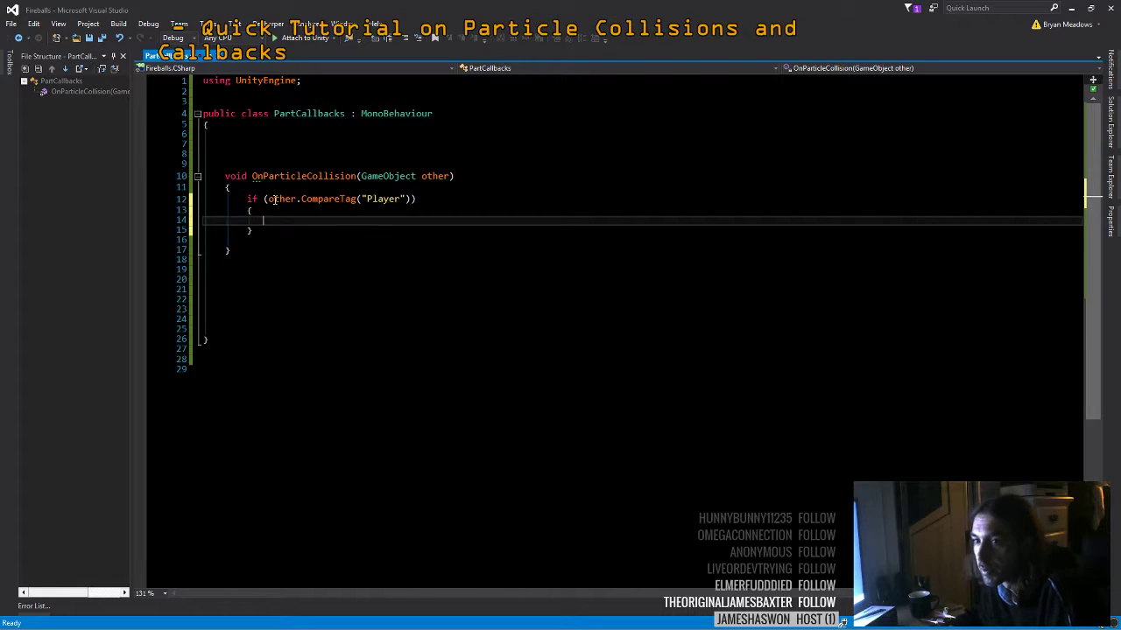
Negate the CompareTag("Player") condition of the if statement with an exclamation mark
click(269, 198)
text(!)
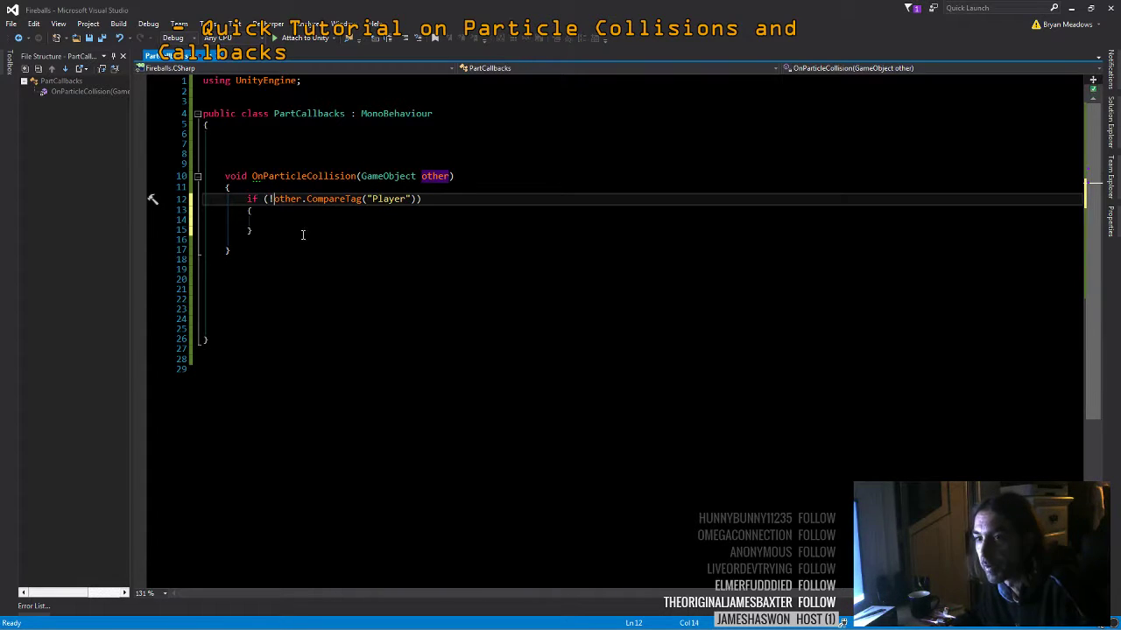
click(293, 224)
drag(247, 199, 275, 235)
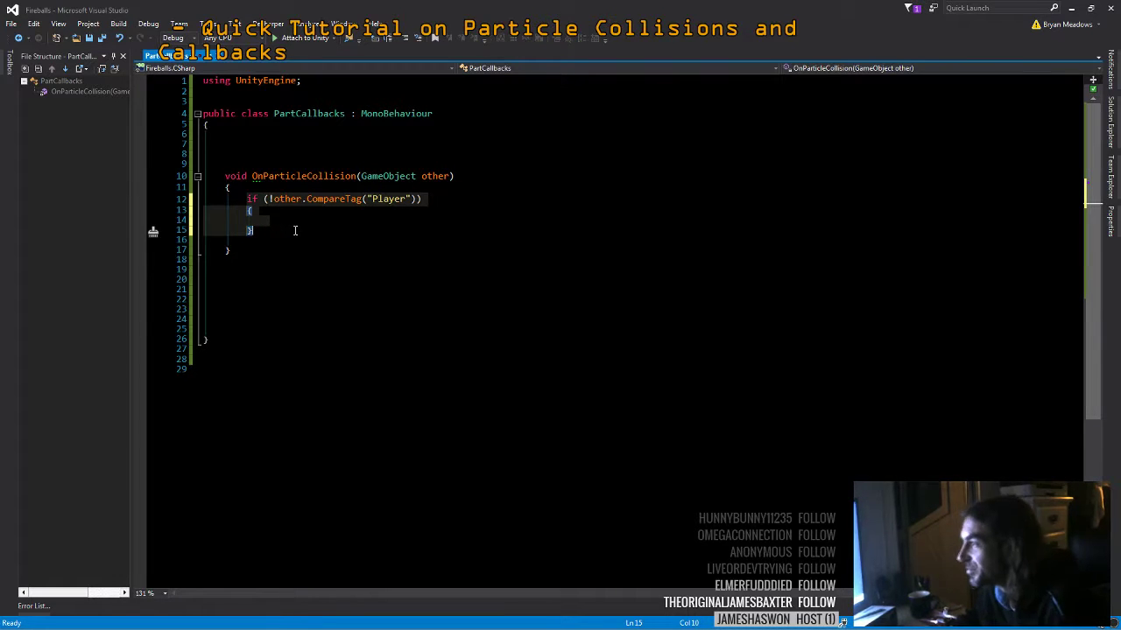
click(290, 230)
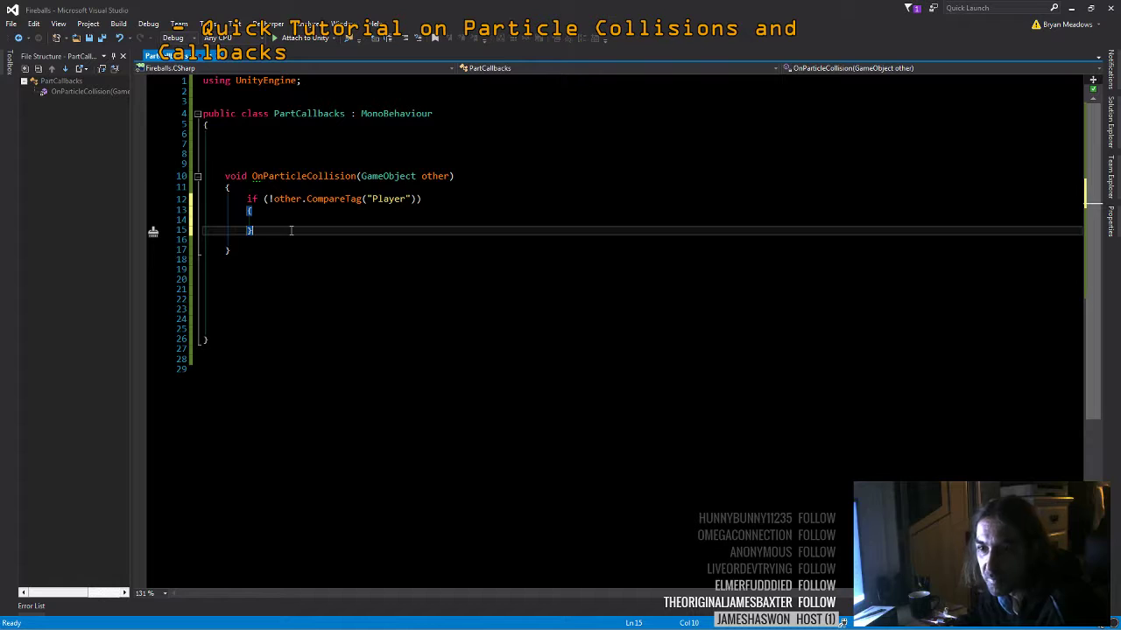
Add the [ExecuteInEditMode] attribute above the PartCallbacks class declaration
click(273, 222)
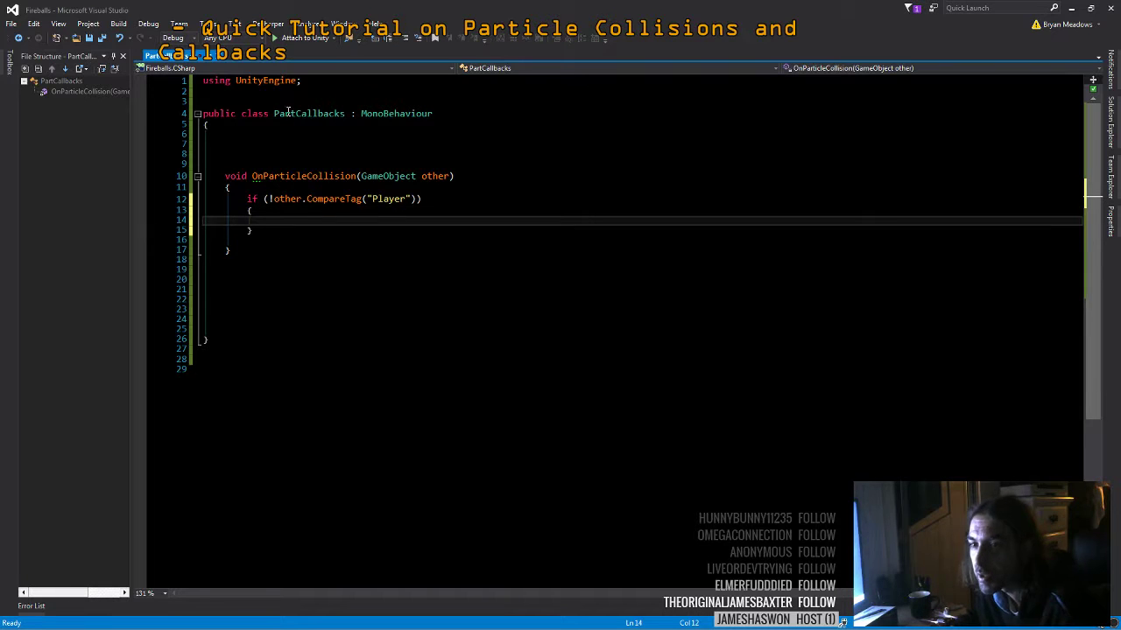
click(226, 102)
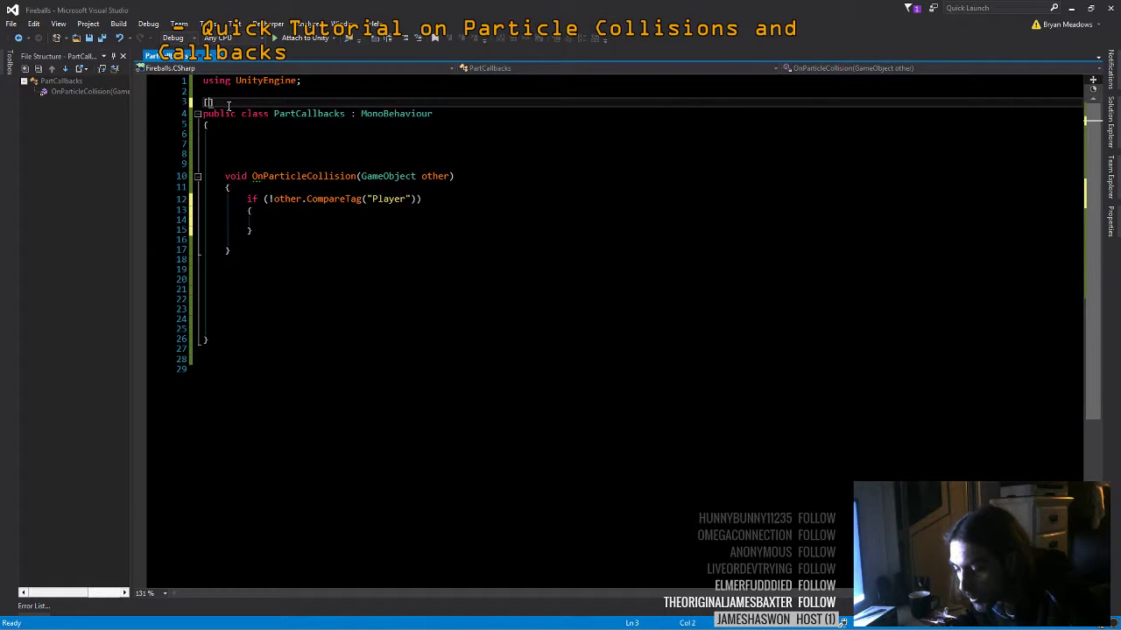
text([ex)
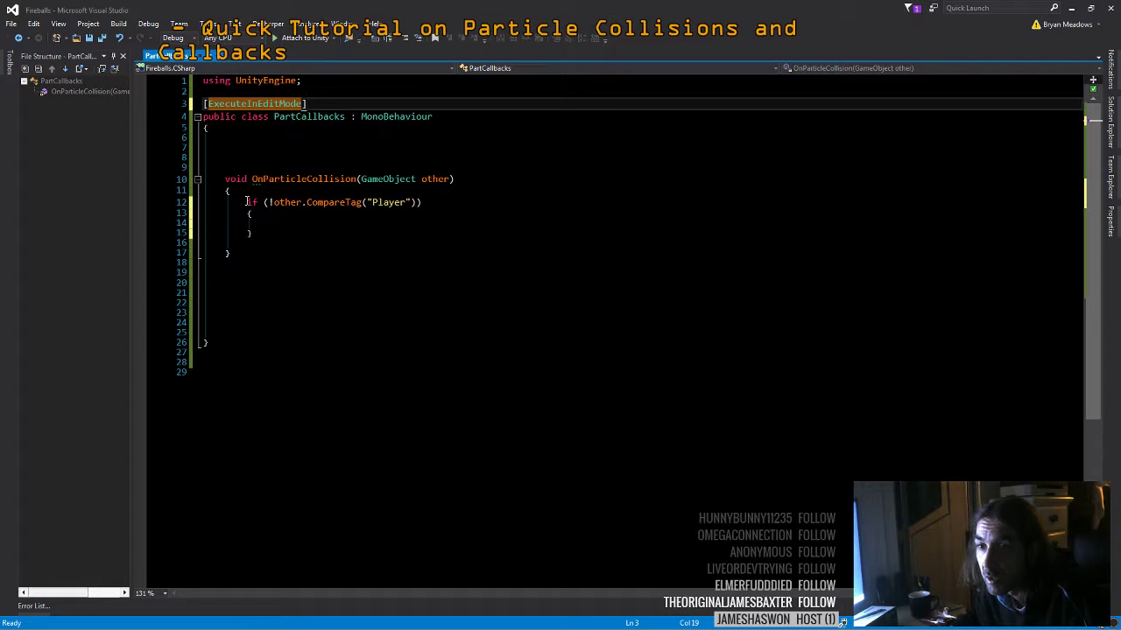
Replace the if block in OnParticleCollision with Debug.Log("Hit"); and save the script
click(248, 203)
click(260, 223)
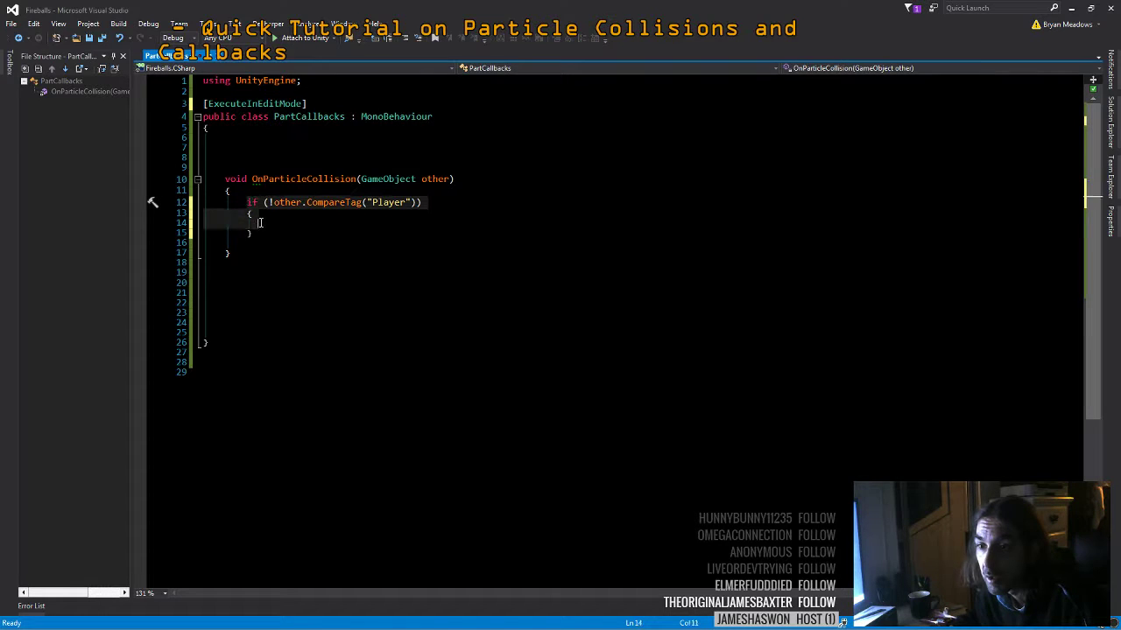
text(de)
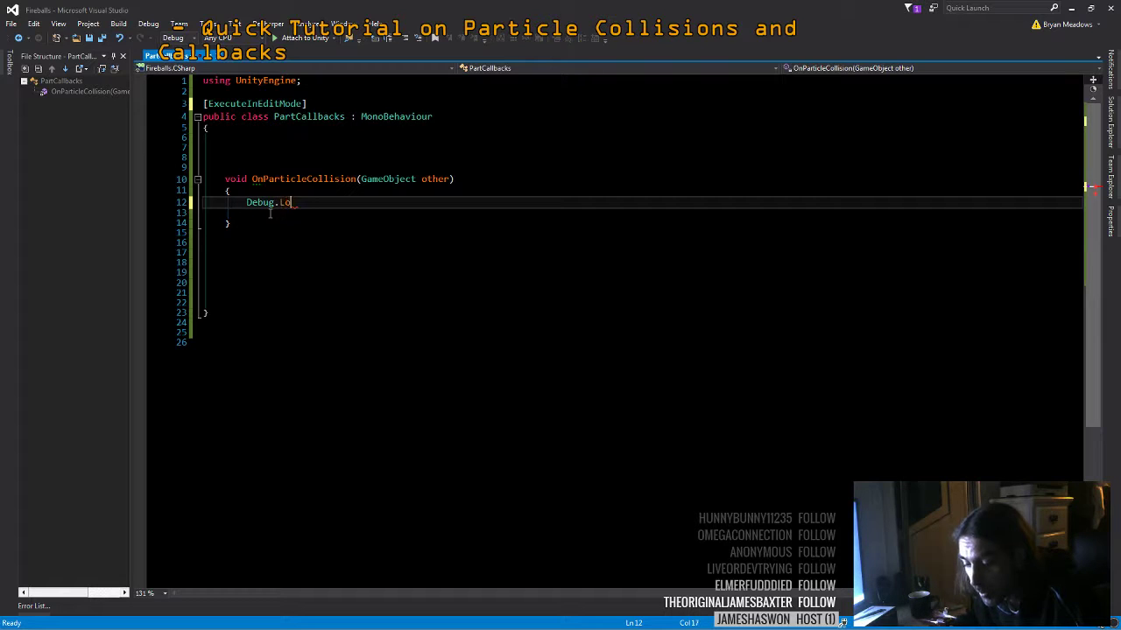
text("Hit");)
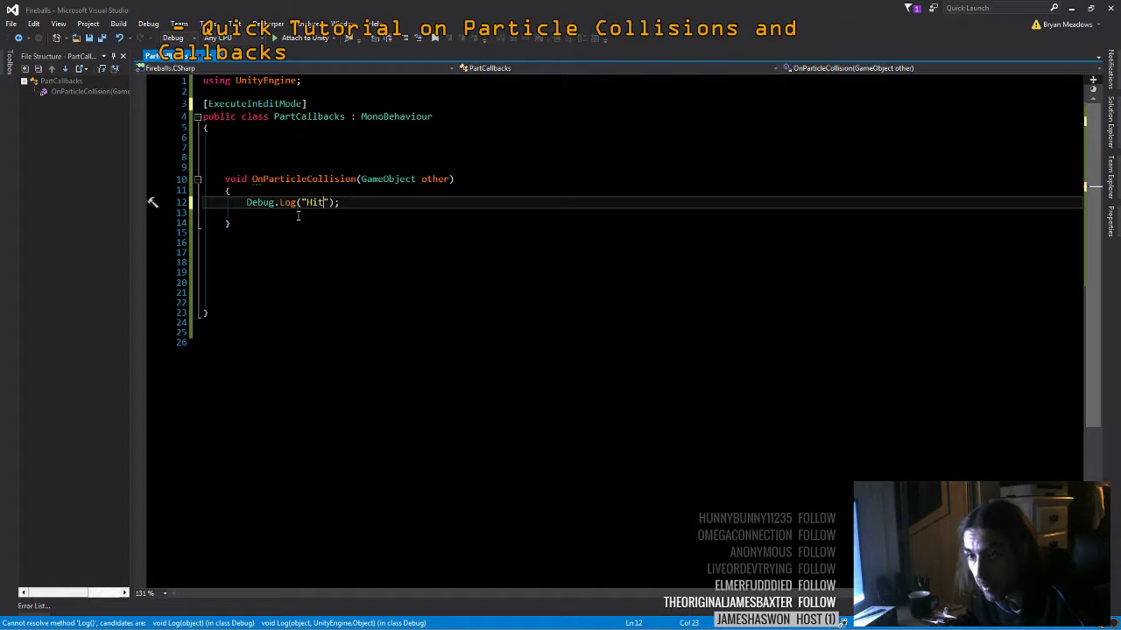
click(103, 40)
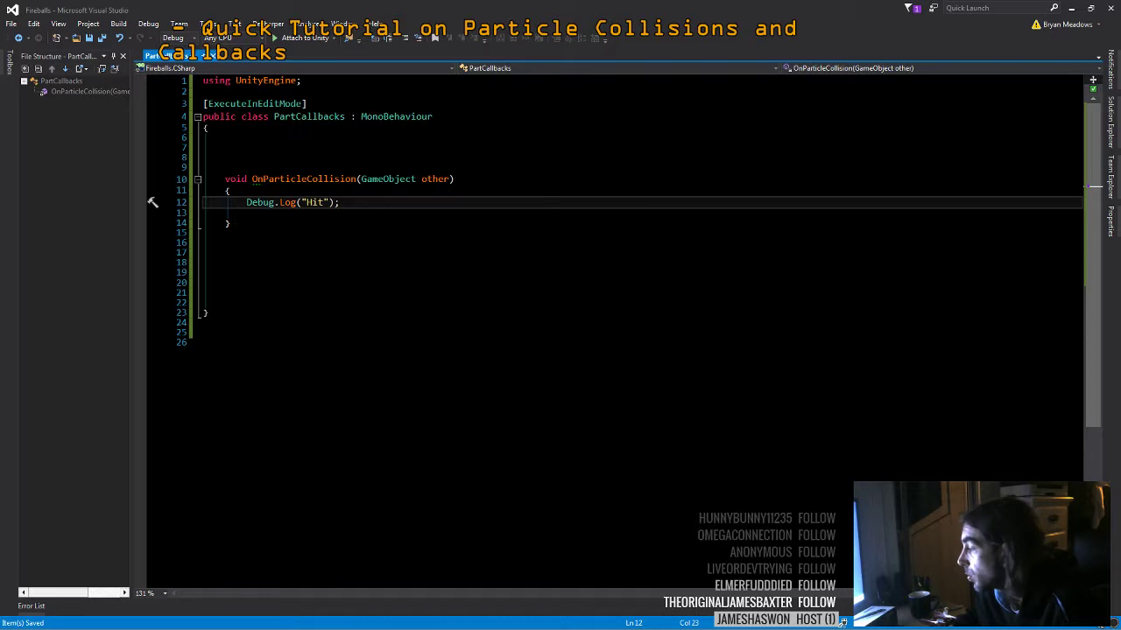
Switch to Unity, clear the console and exit Play mode
key(alt+Tab)
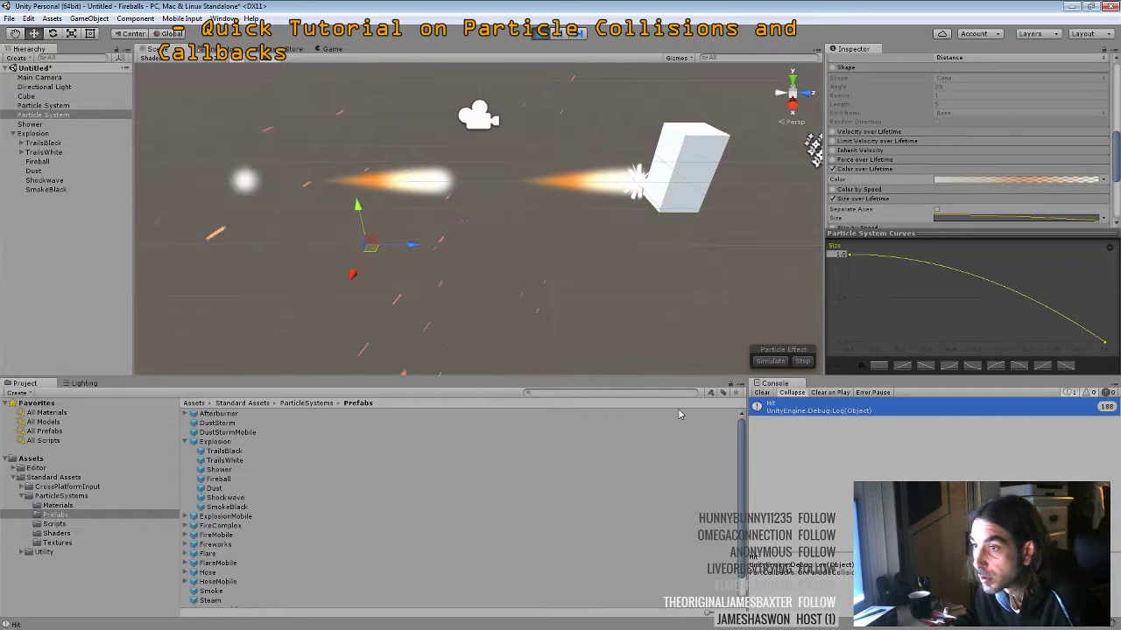
click(762, 392)
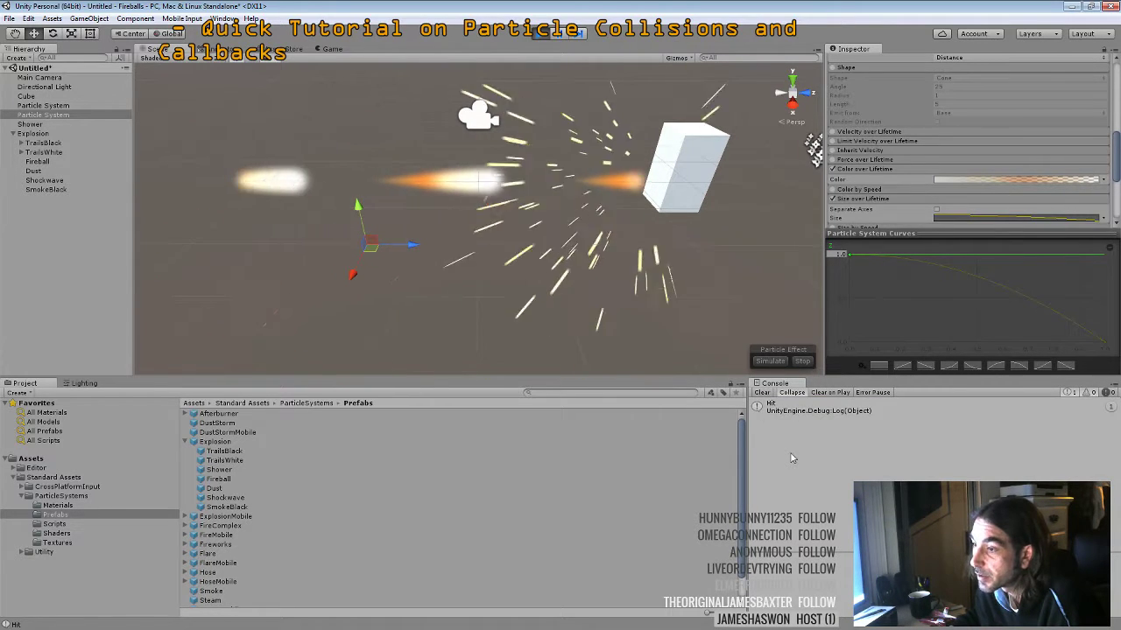
scroll(939, 211, down, 4)
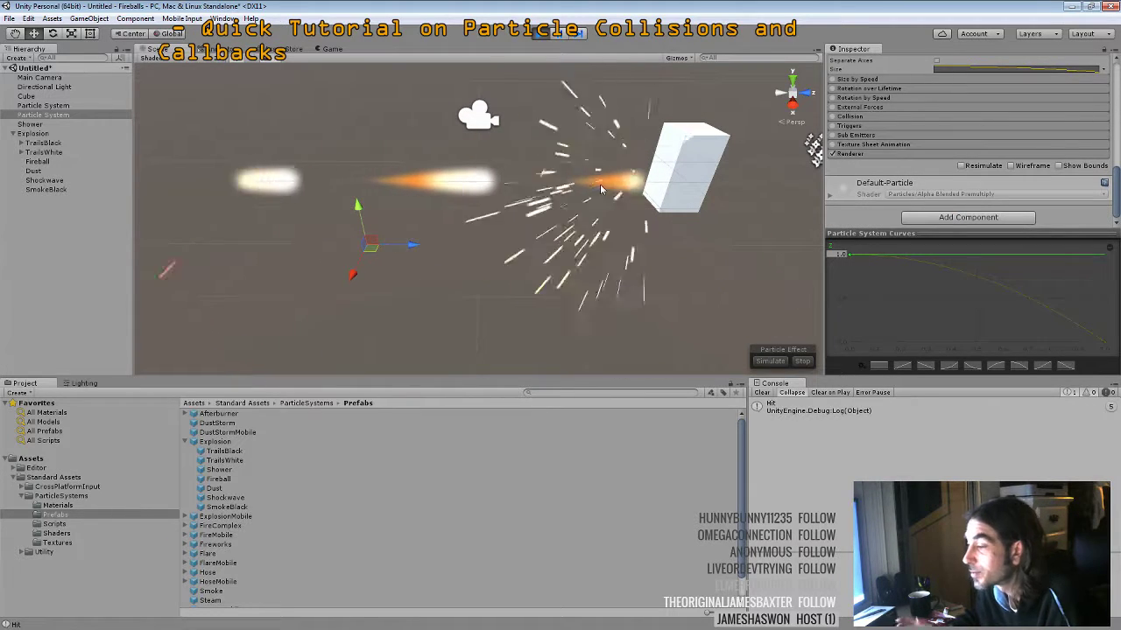
click(544, 32)
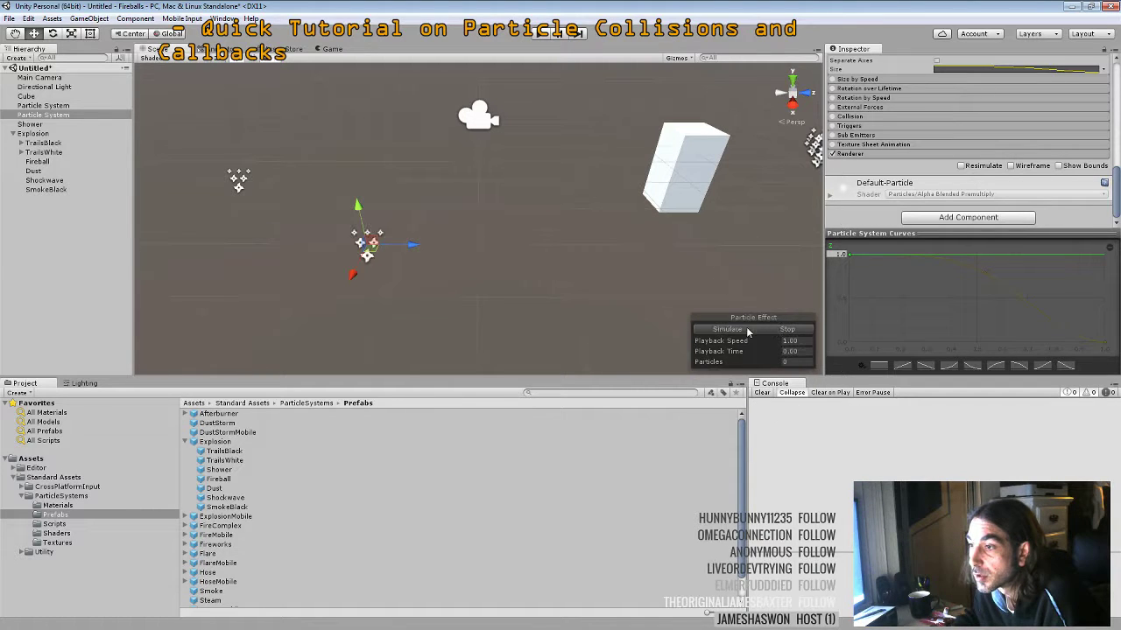
Select the main fireball Particle System and run its simulation in the scene view outside Play mode
click(59, 106)
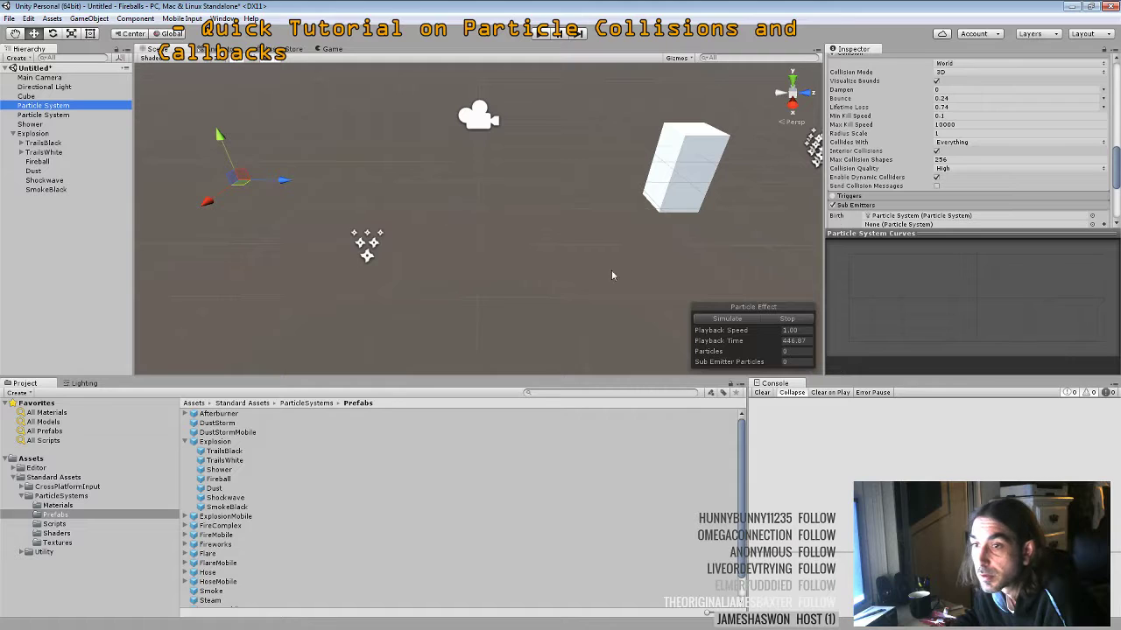
click(743, 320)
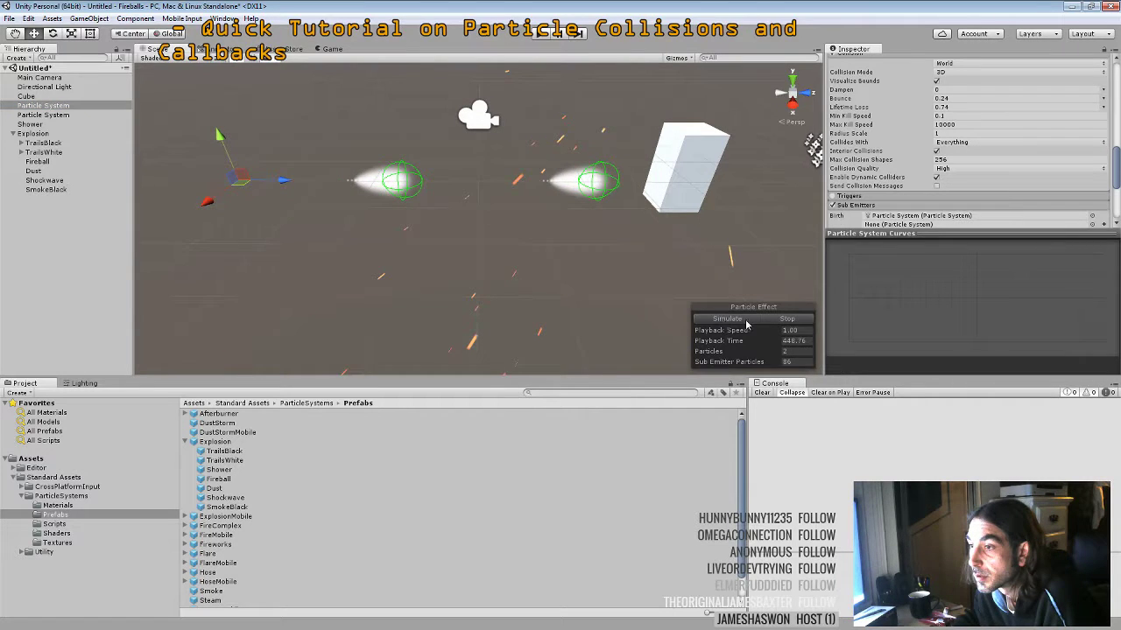
click(761, 321)
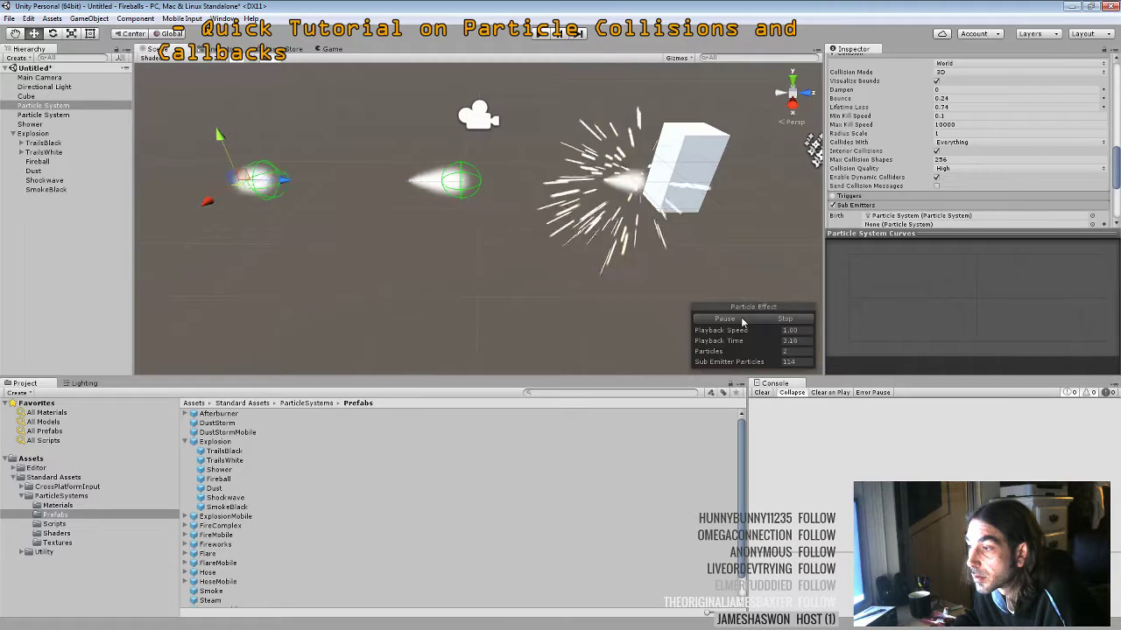
Check the attached Part Callbacks script and enable Send Collision Messages in the fireball system's Collision module
scroll(865, 196, down, 5)
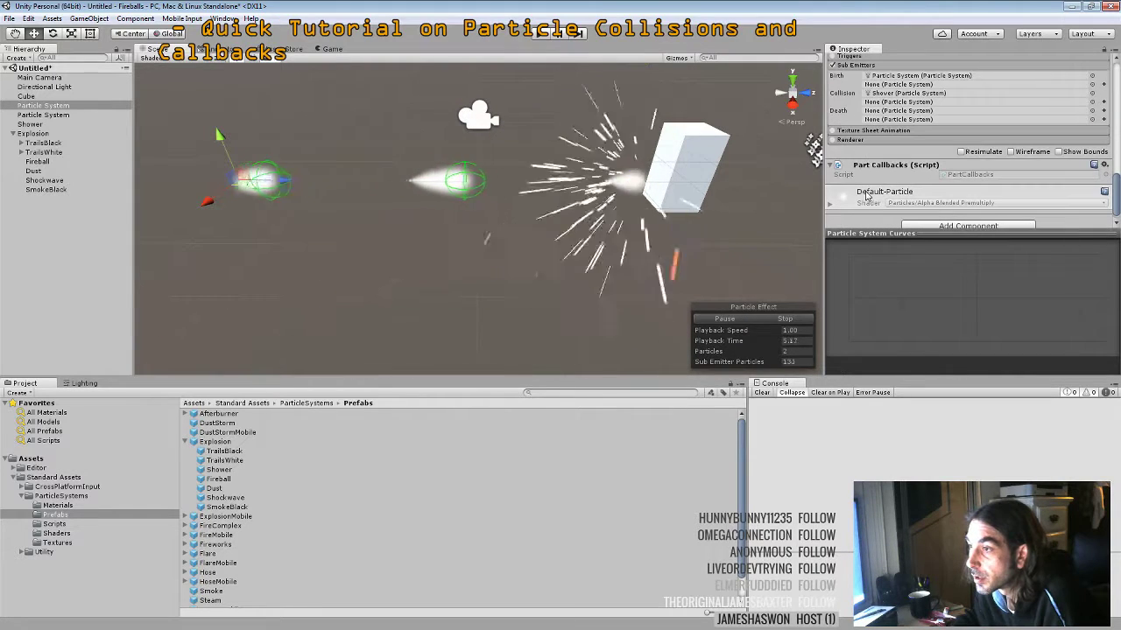
click(868, 165)
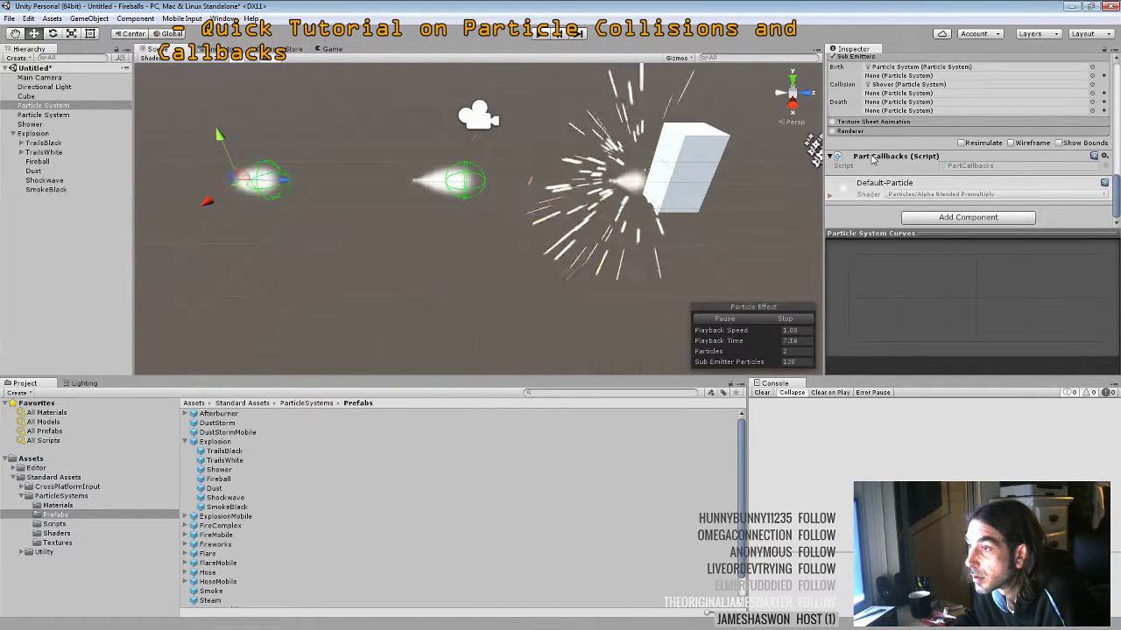
click(872, 167)
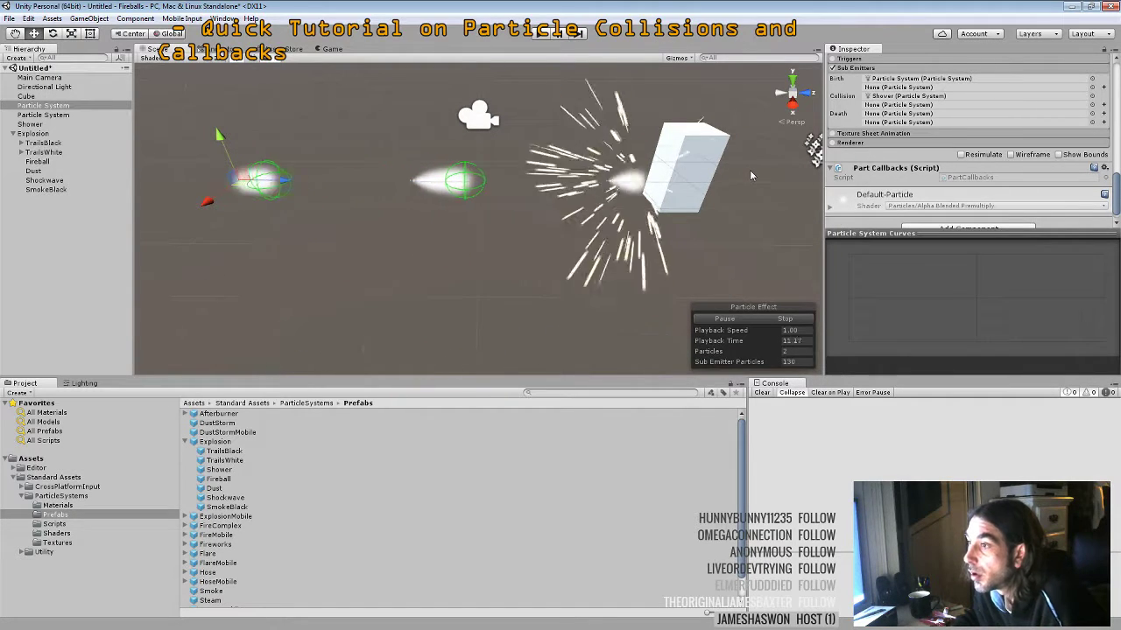
scroll(888, 123, up, 2)
click(936, 119)
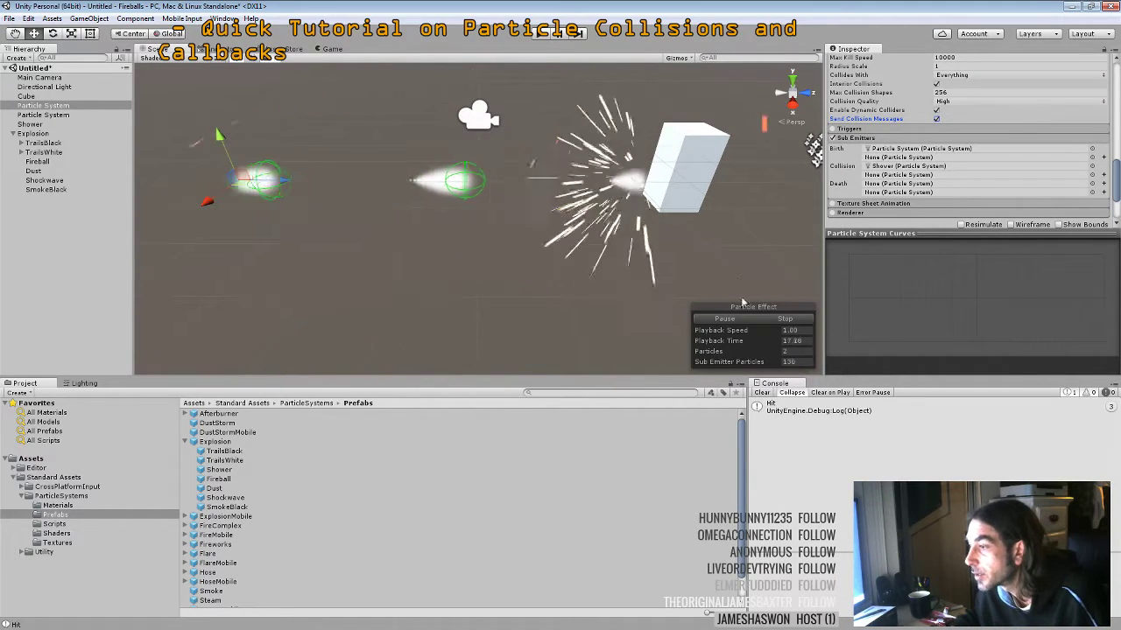
Clear the console repeatedly while the simulation runs to check the logging of collision messages
click(762, 392)
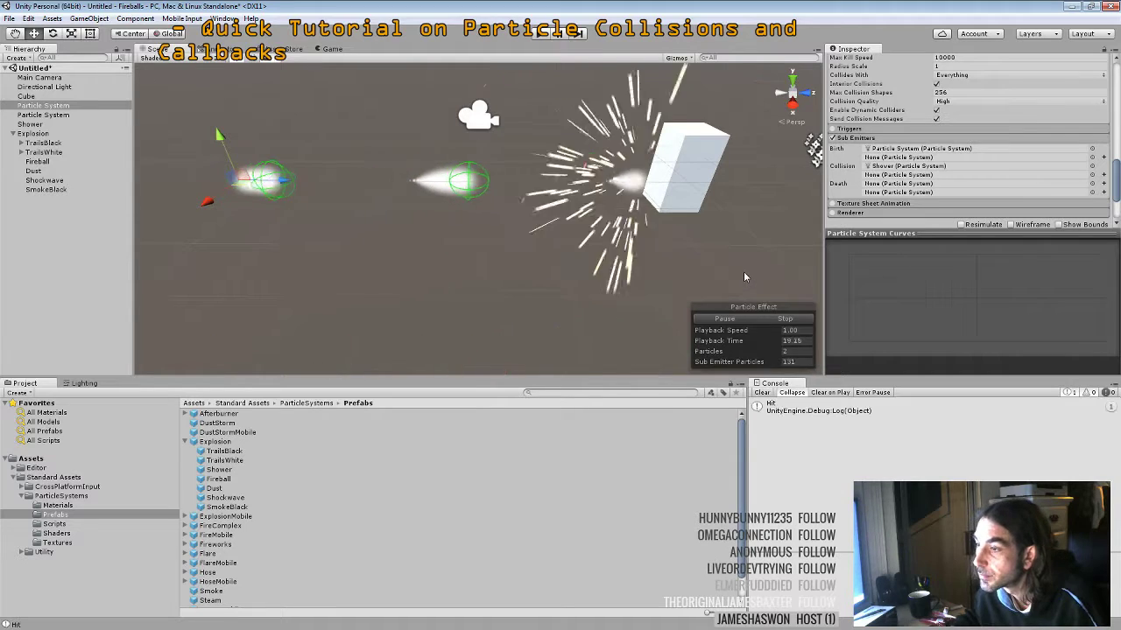
click(762, 392)
click(762, 393)
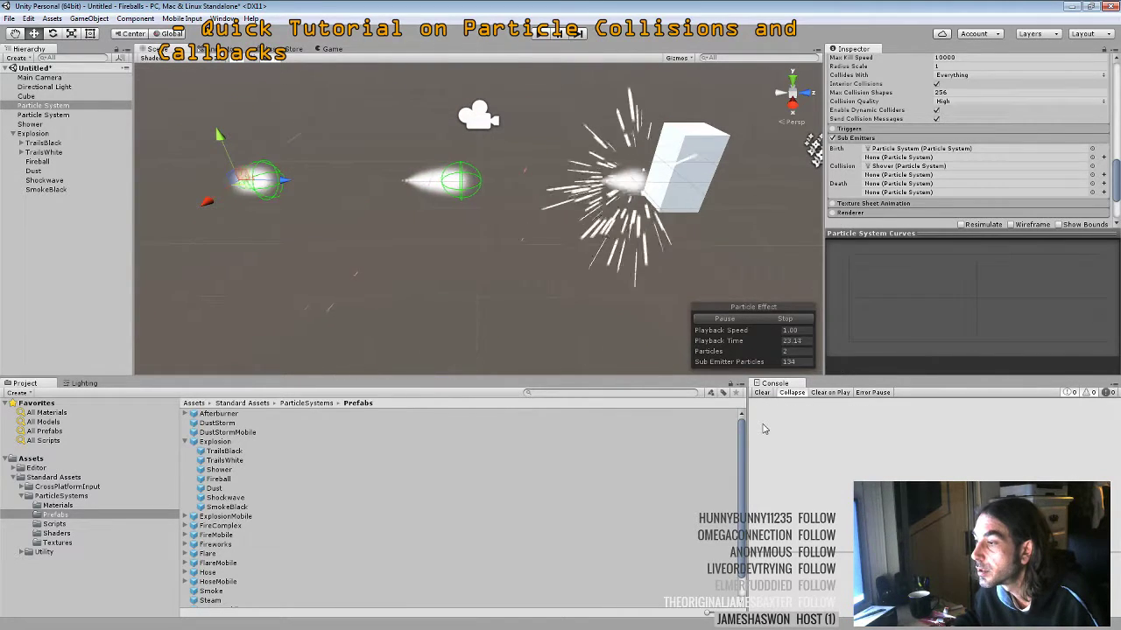
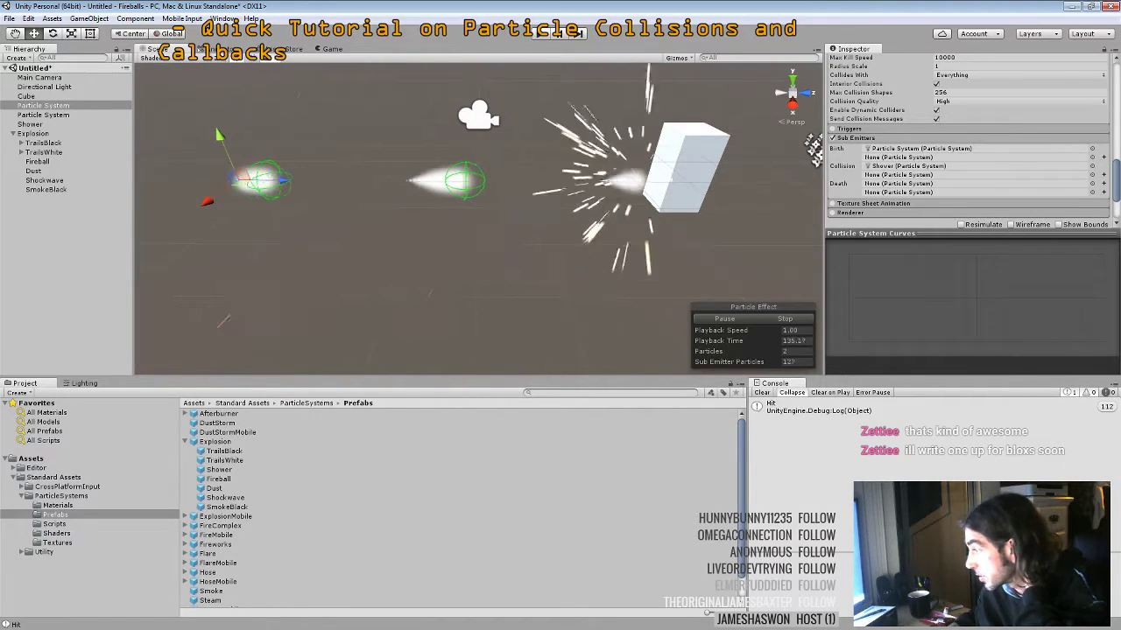
Switch to Visual Studio and highlight the OnParticleCollision method to review its code
key(alt+Tab)
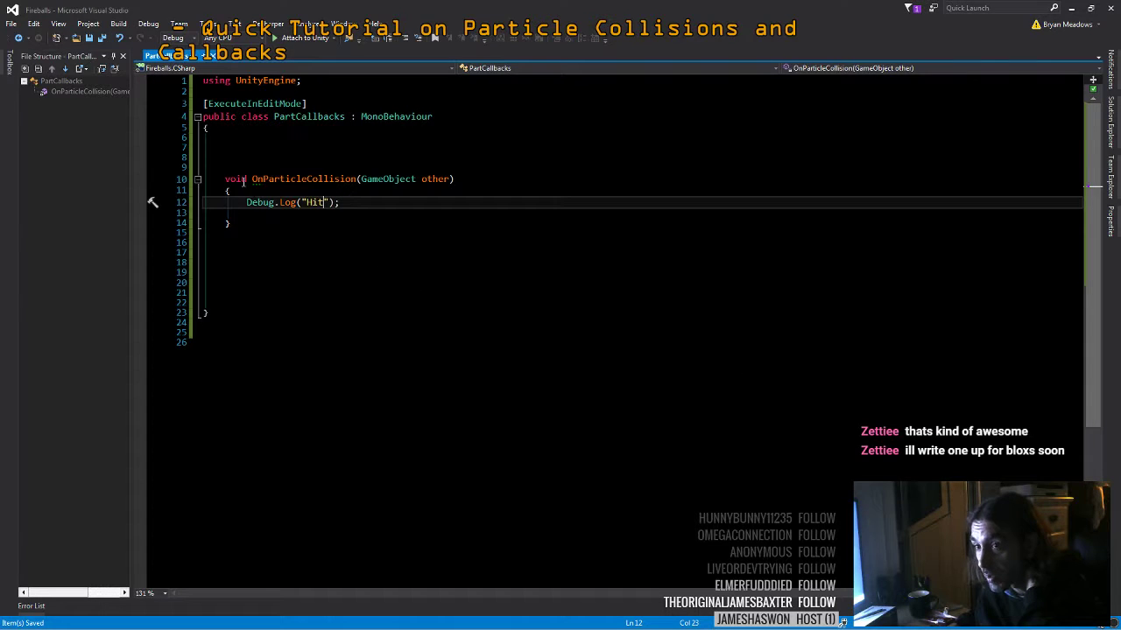
drag(225, 178, 252, 216)
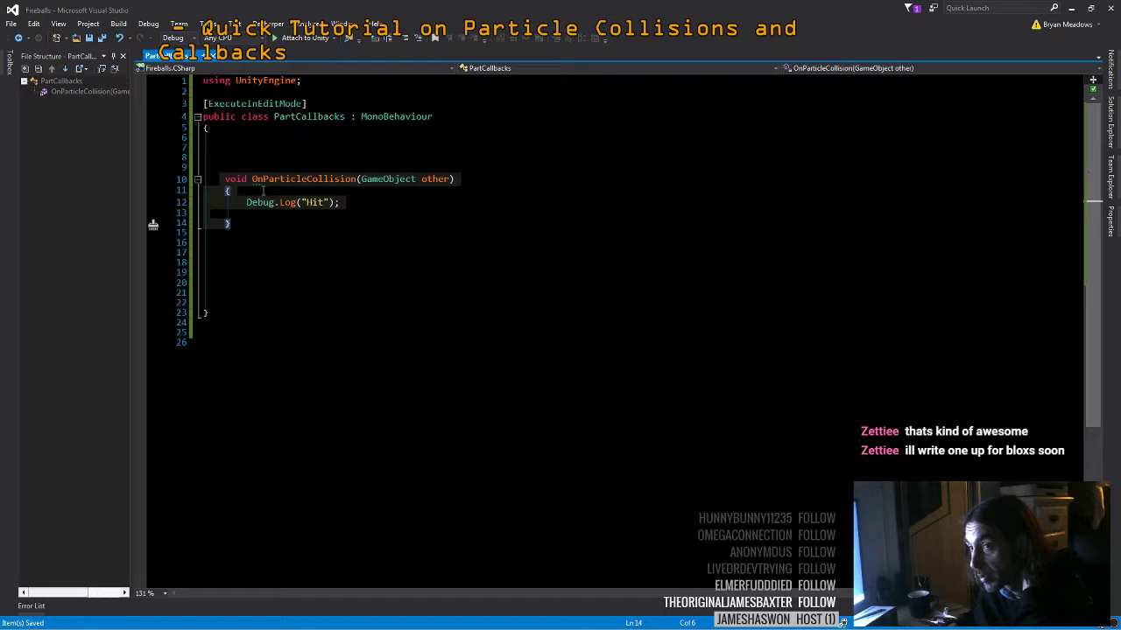
click(263, 191)
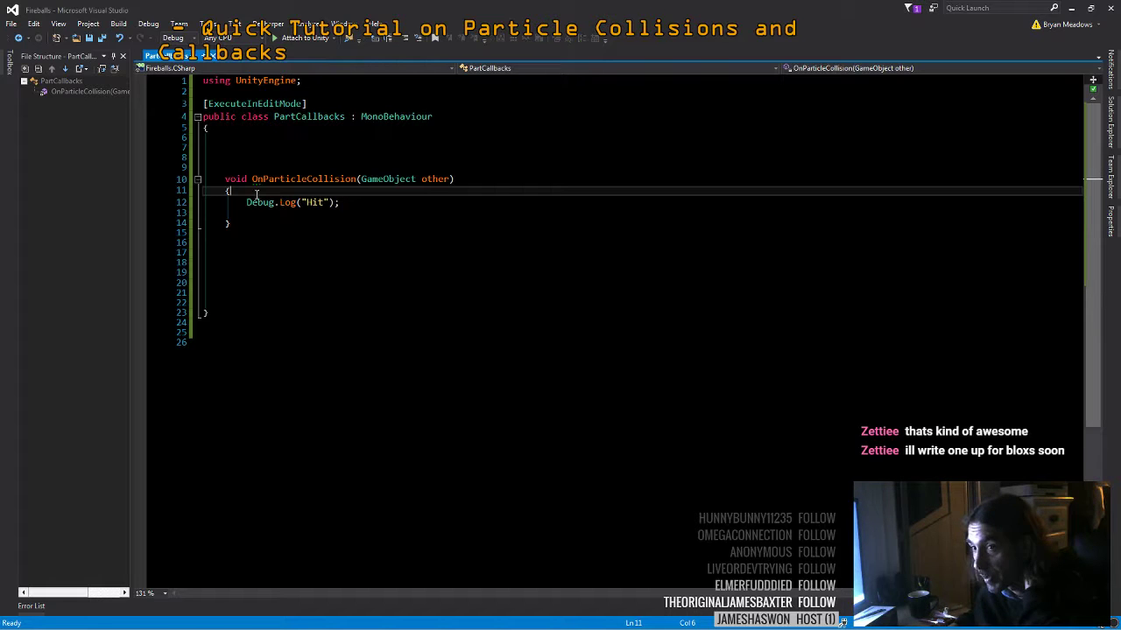
drag(221, 178, 246, 212)
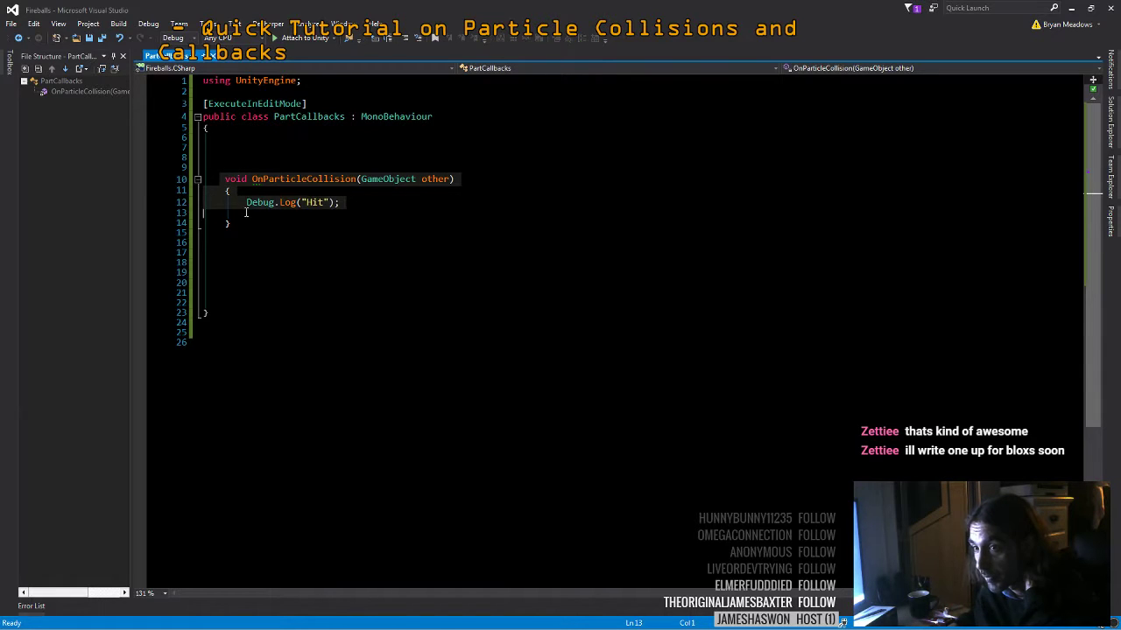
Undo the "Hit" text entry inside the Debug.Log call of OnParticleCollision
click(252, 159)
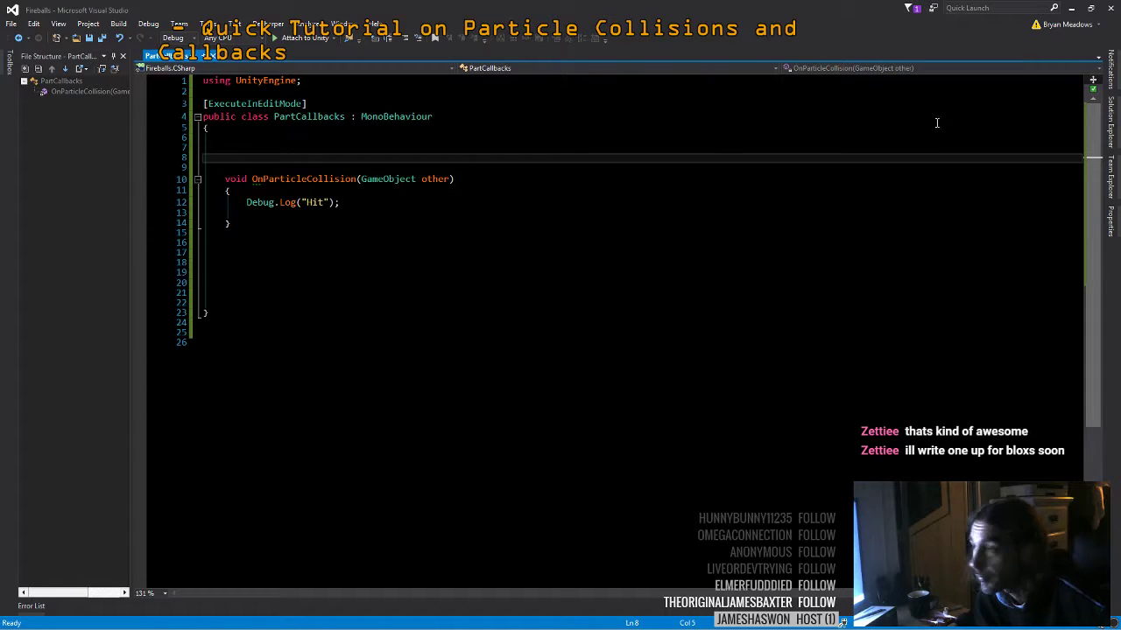
click(1021, 212)
click(966, 264)
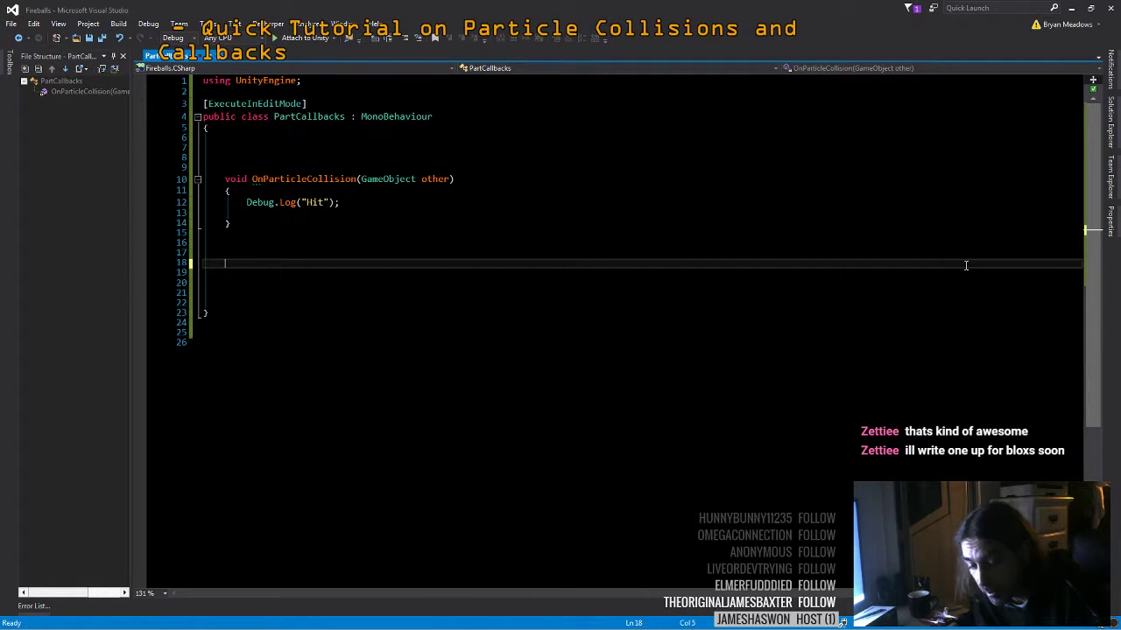
key(ctrl+z)
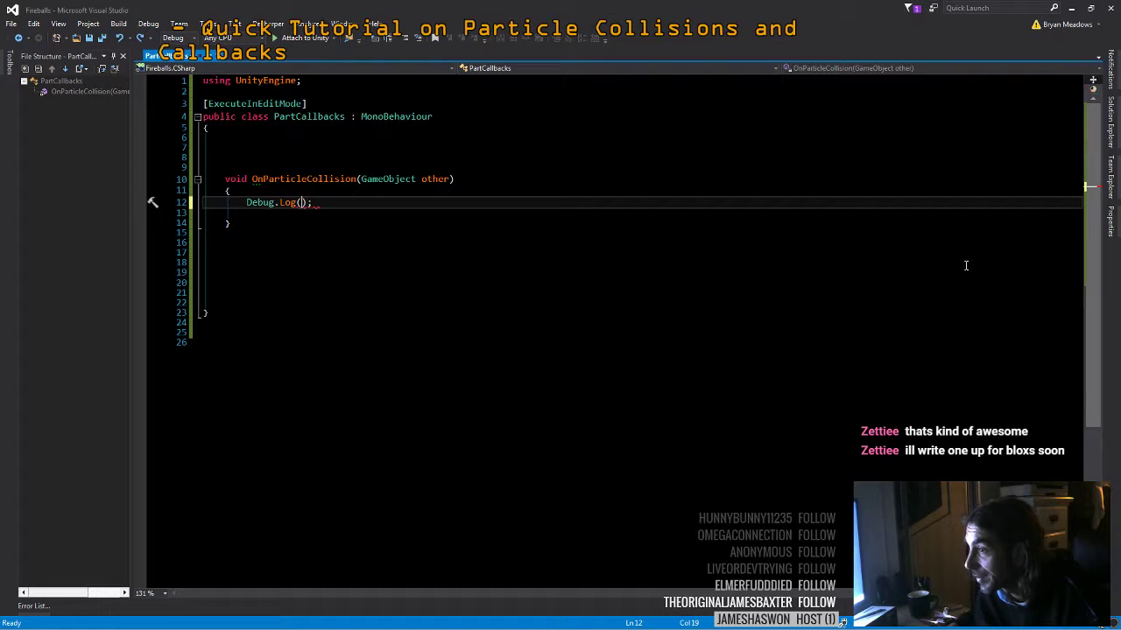
Edit and save the Combination Chars setting in KeyCastOW, testing the key display by undoing more of the Debug.Log line
click(204, 342)
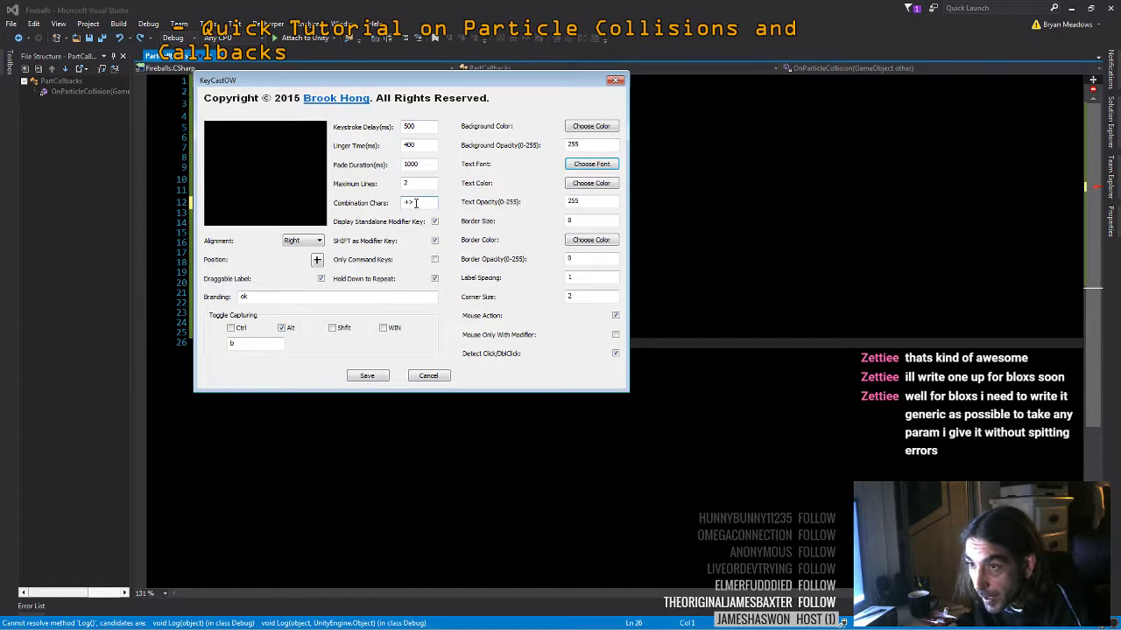
click(366, 376)
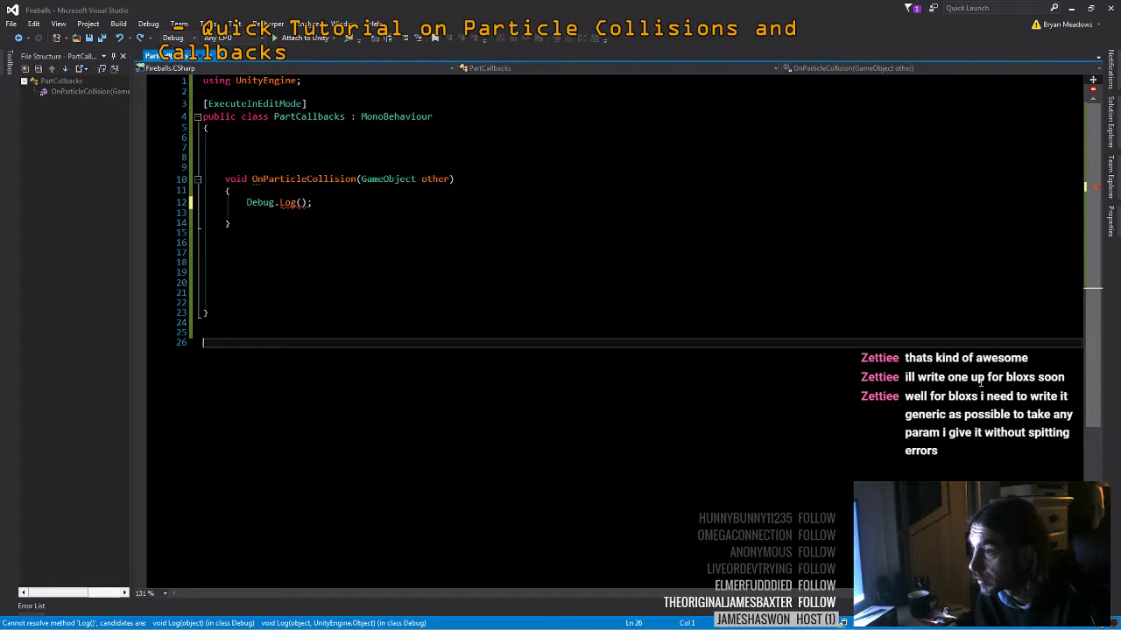
click(993, 298)
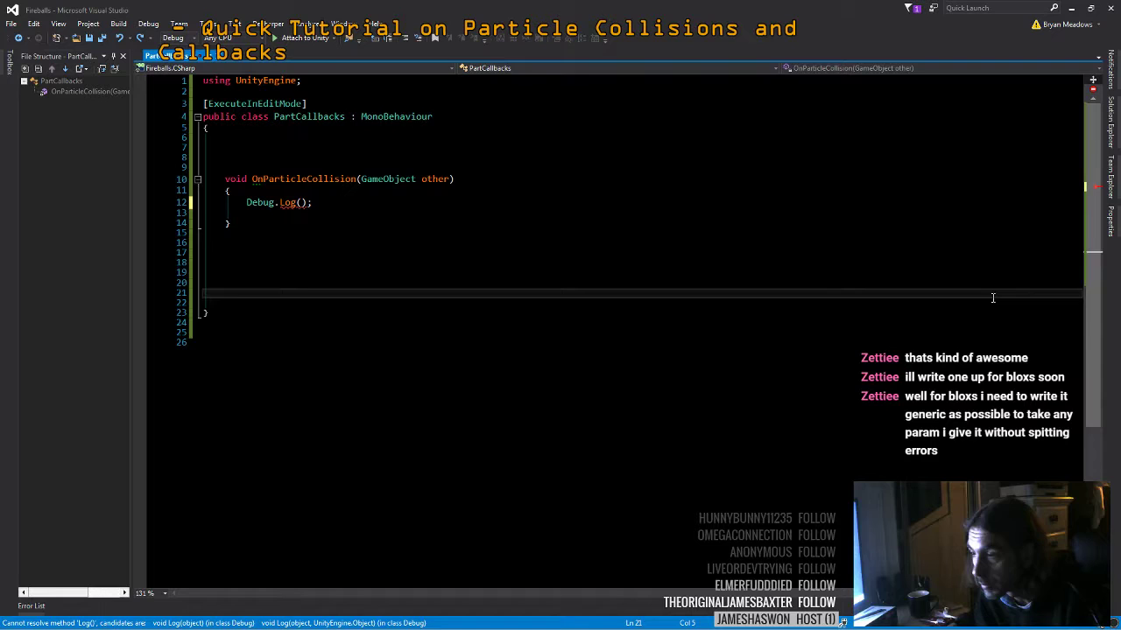
key(ctrl+z)
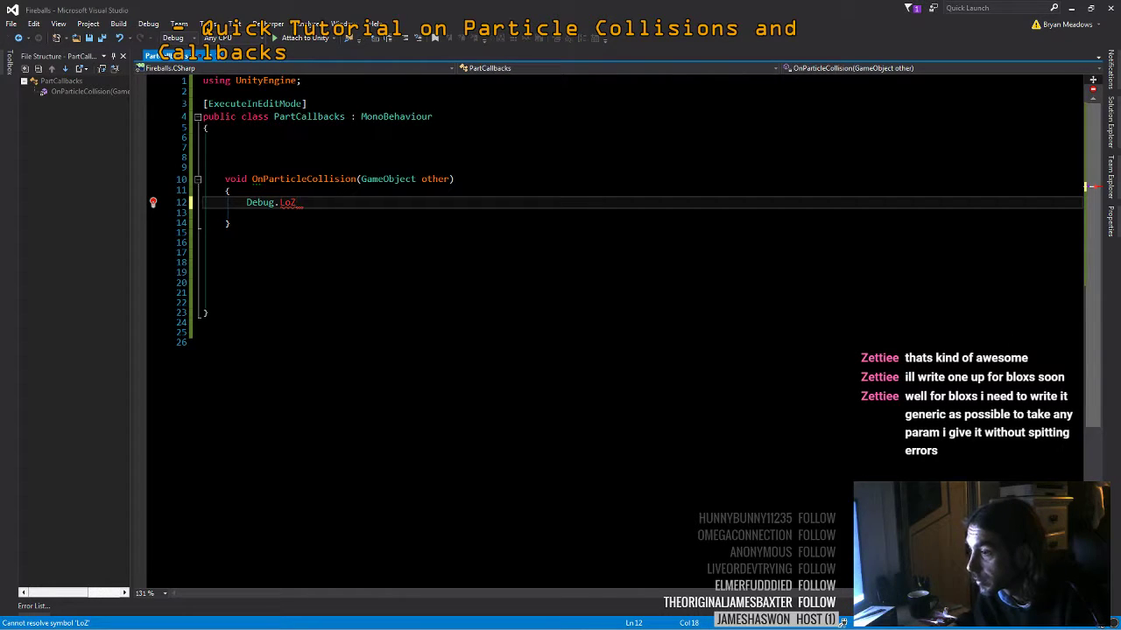
key(alt+b)
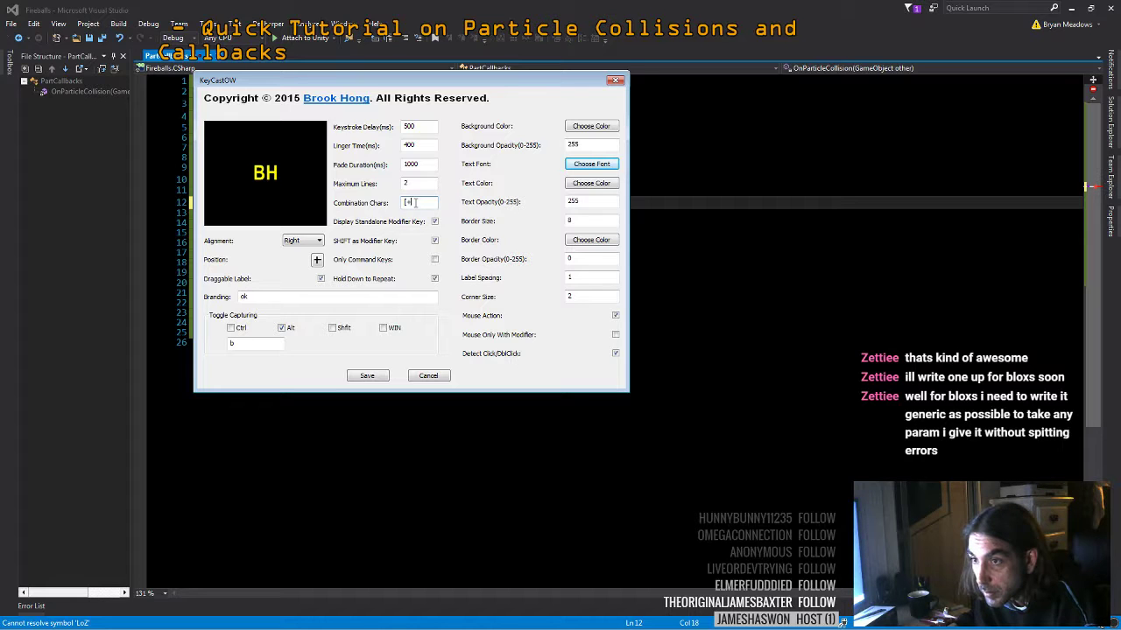
click(367, 375)
click(408, 365)
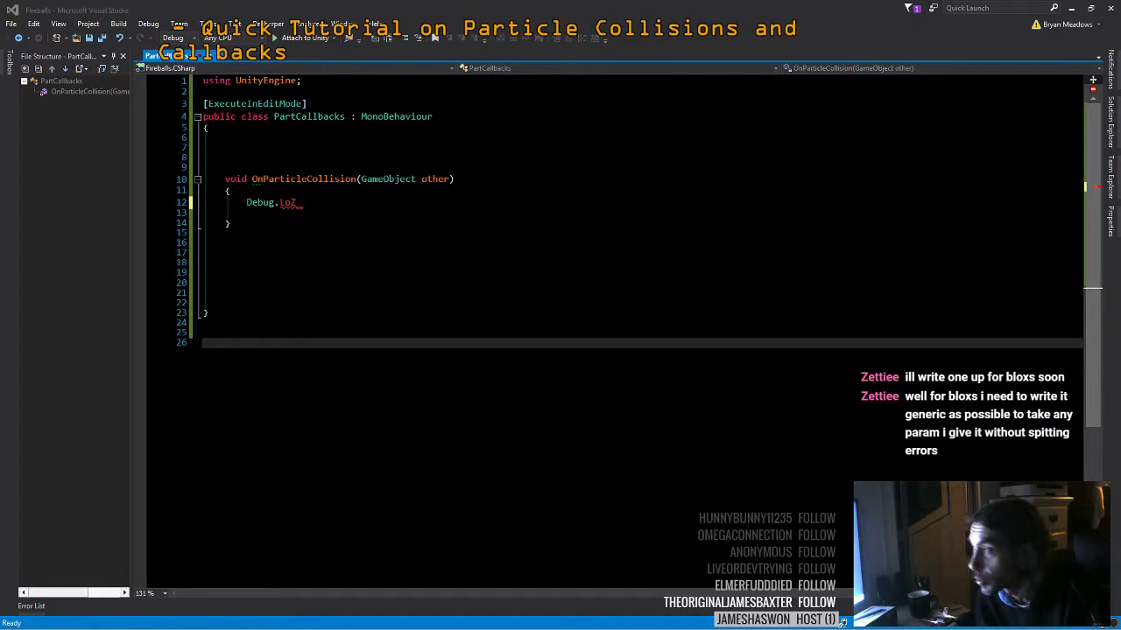
Undo back to the if (!other.CompareTag("Player")) block in OnParticleCollision, and close Visual Studio while saving PartCallbacks.cs
click(326, 262)
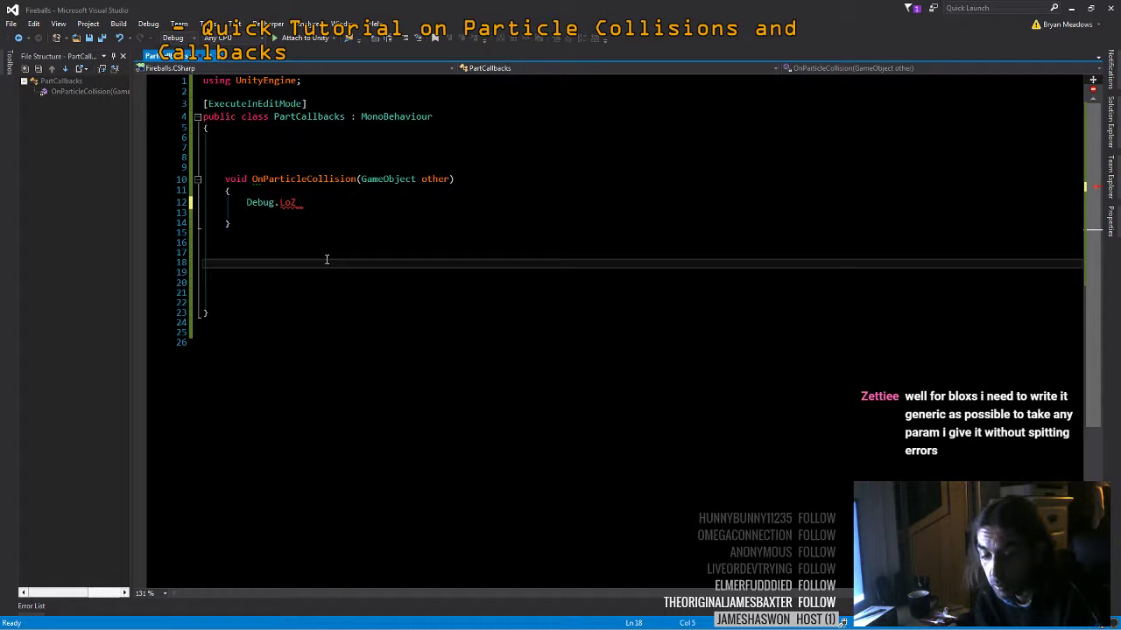
key(ctrl+z)
key(ctrl+z)
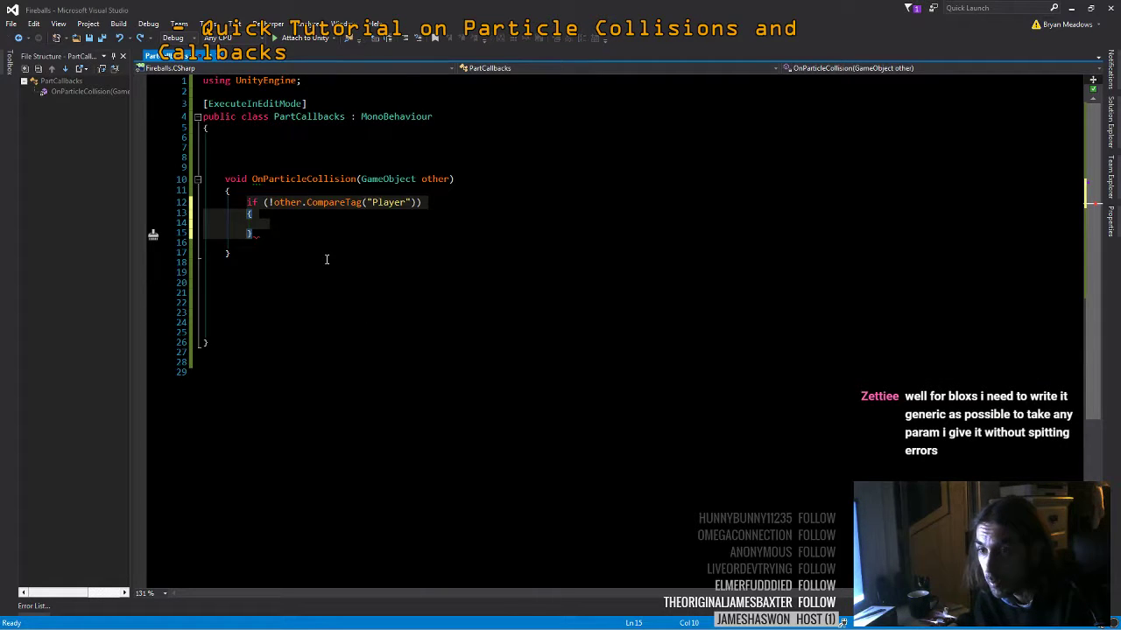
click(327, 253)
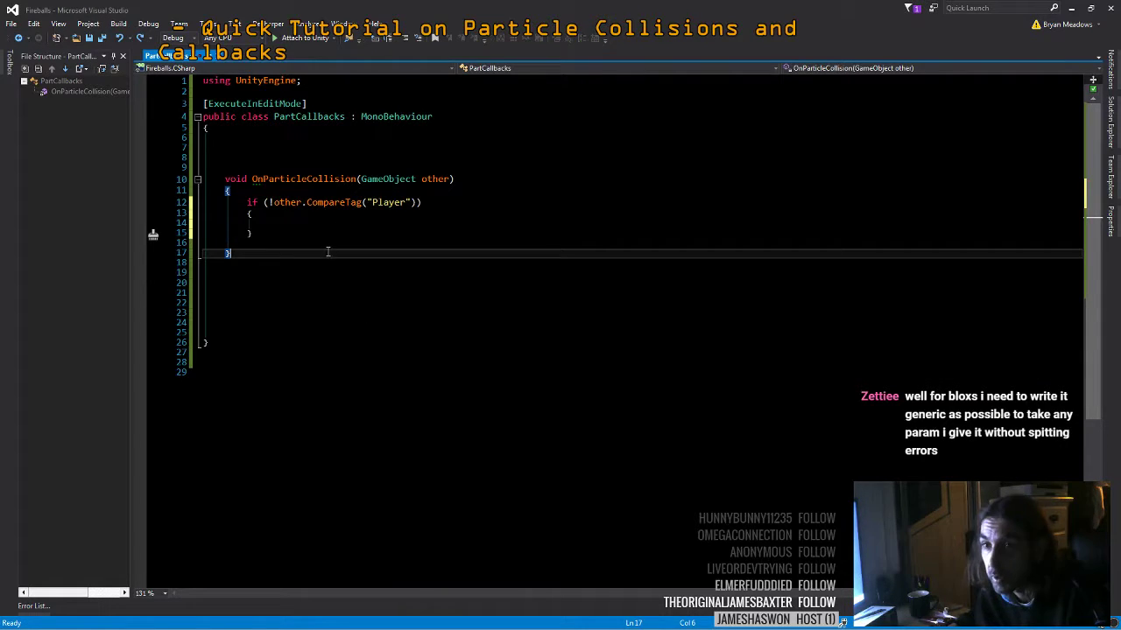
click(1109, 9)
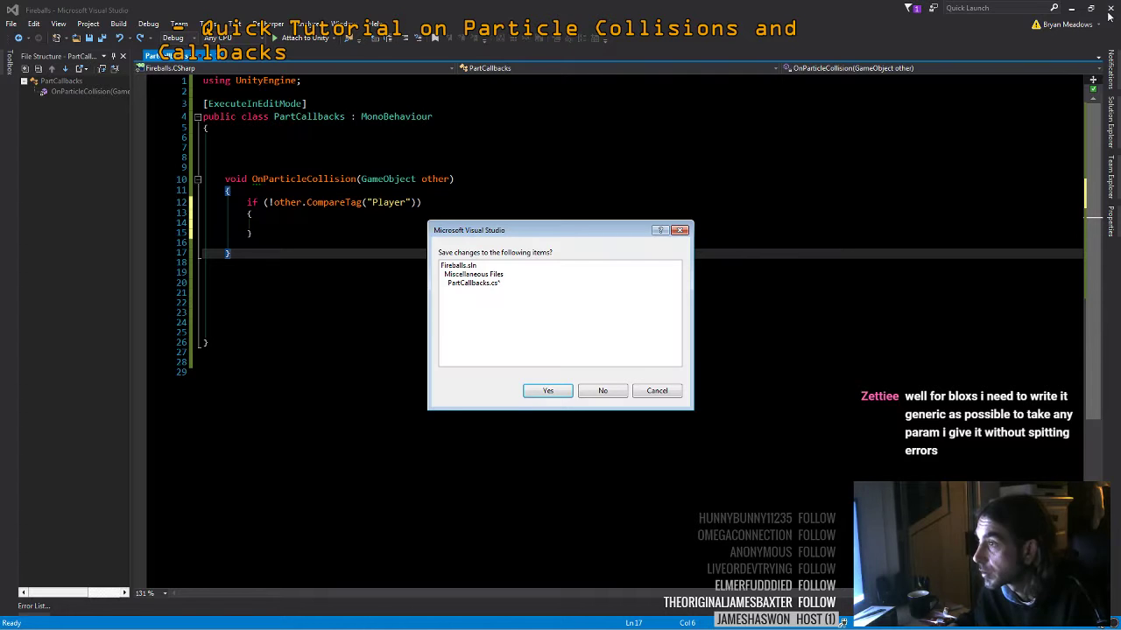
click(551, 393)
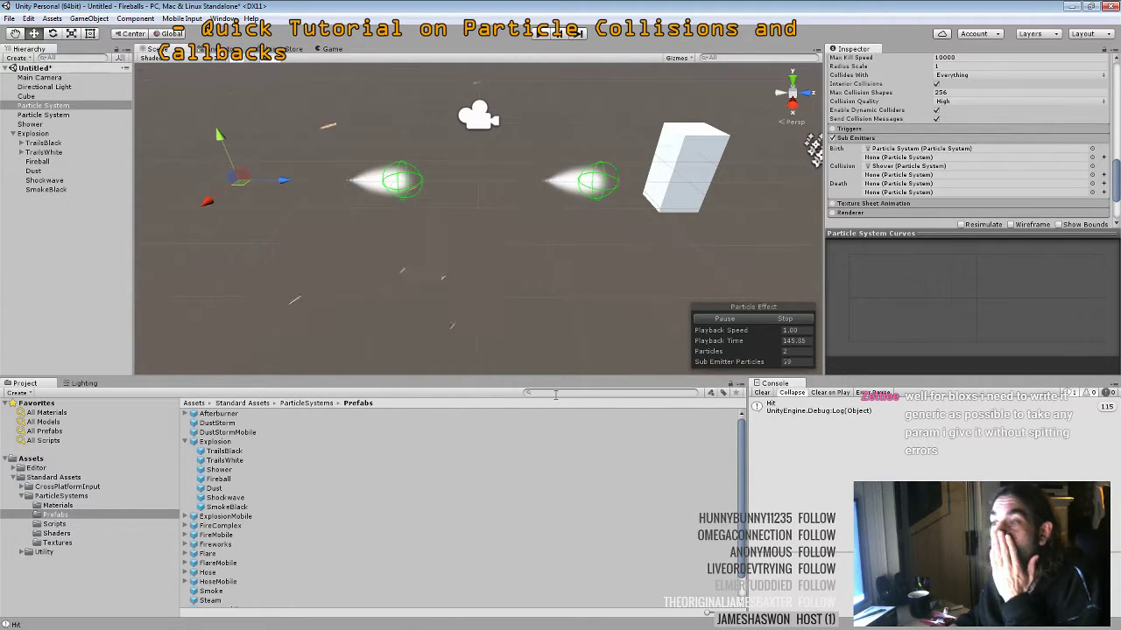
Reduce the Radius Scale in the fireball system's Collision module to 0.5
scroll(955, 106, down, 3)
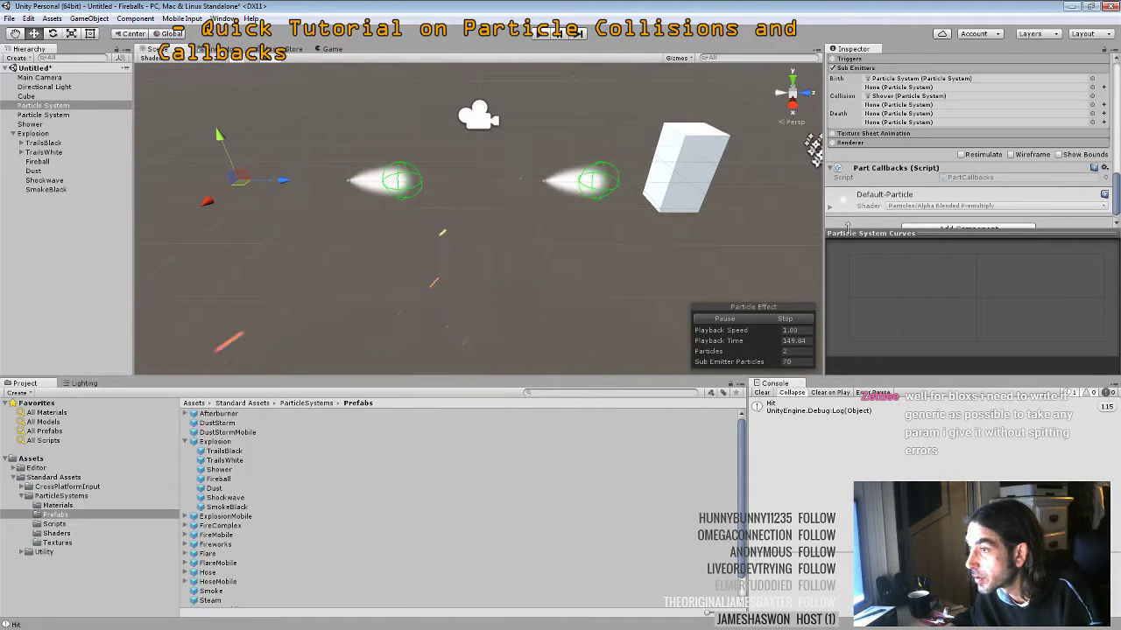
scroll(847, 175, up, 3)
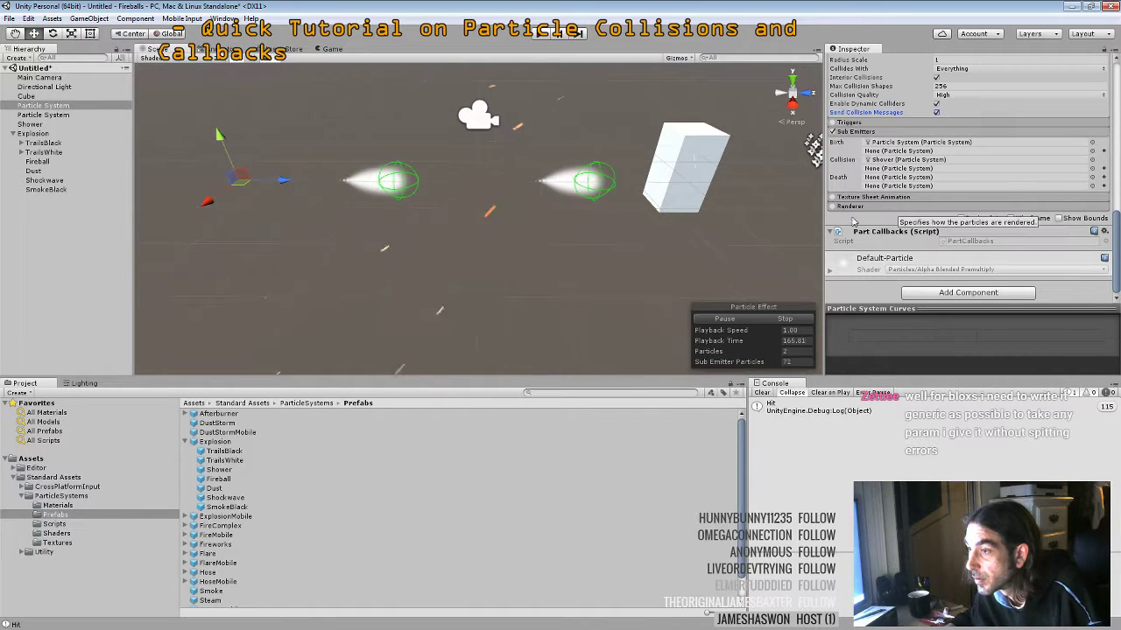
scroll(739, 207, down, 6)
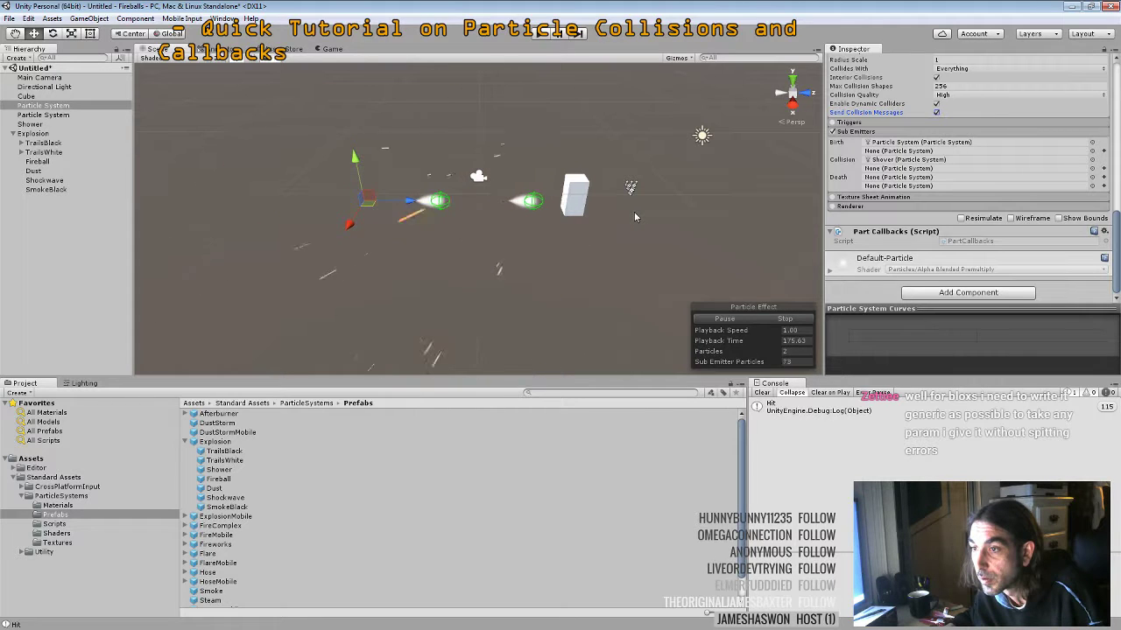
scroll(841, 167, up, 3)
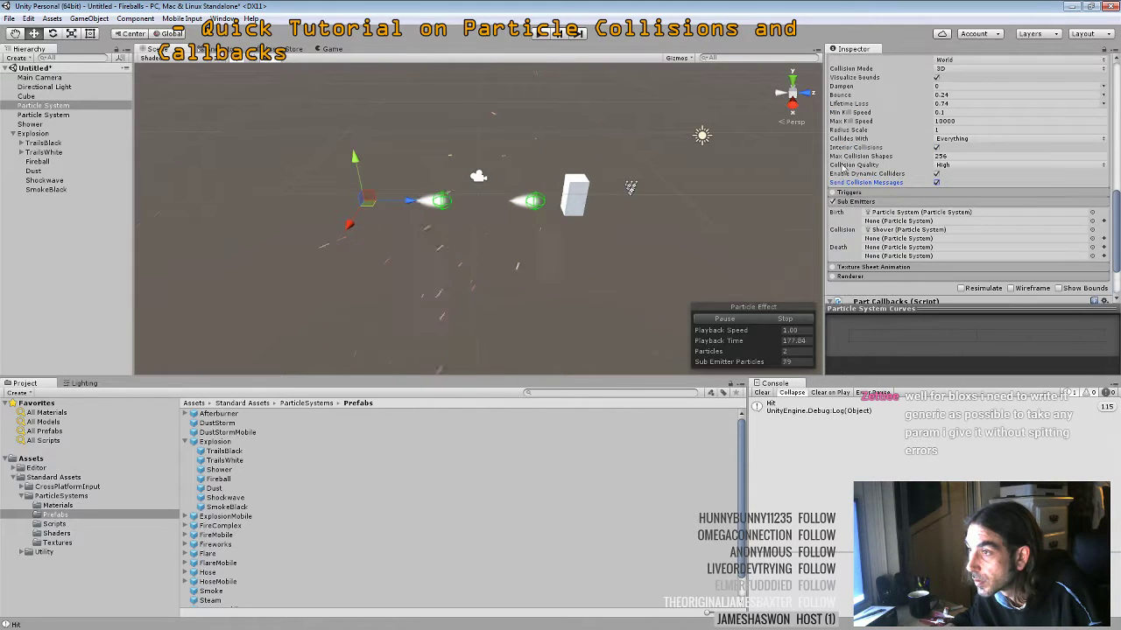
scroll(842, 167, up, 2)
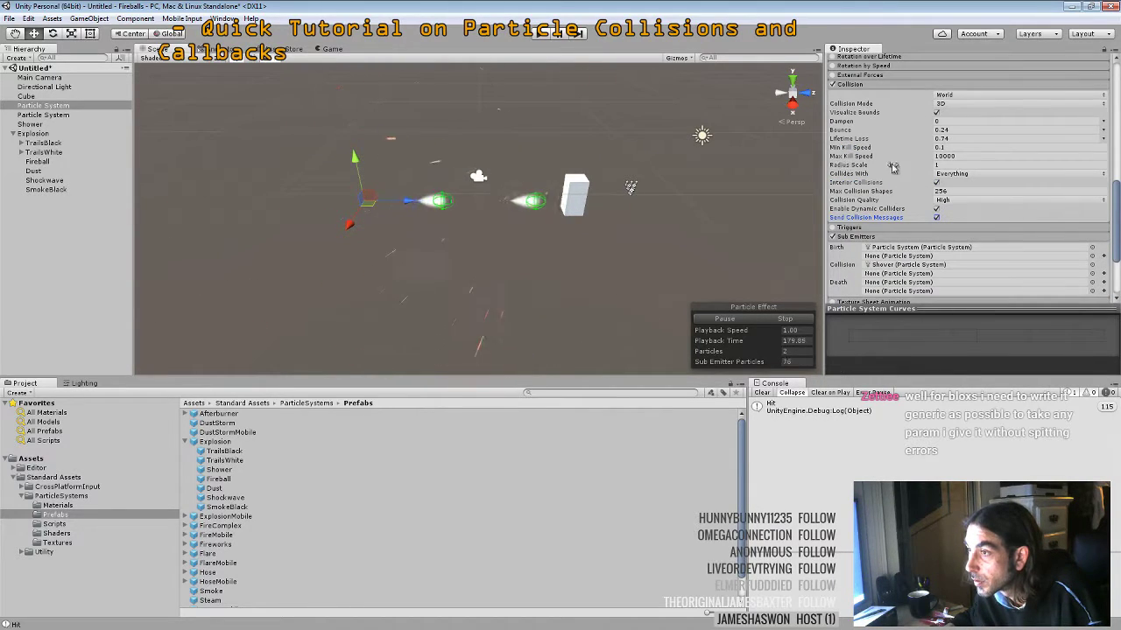
drag(926, 167, 911, 169)
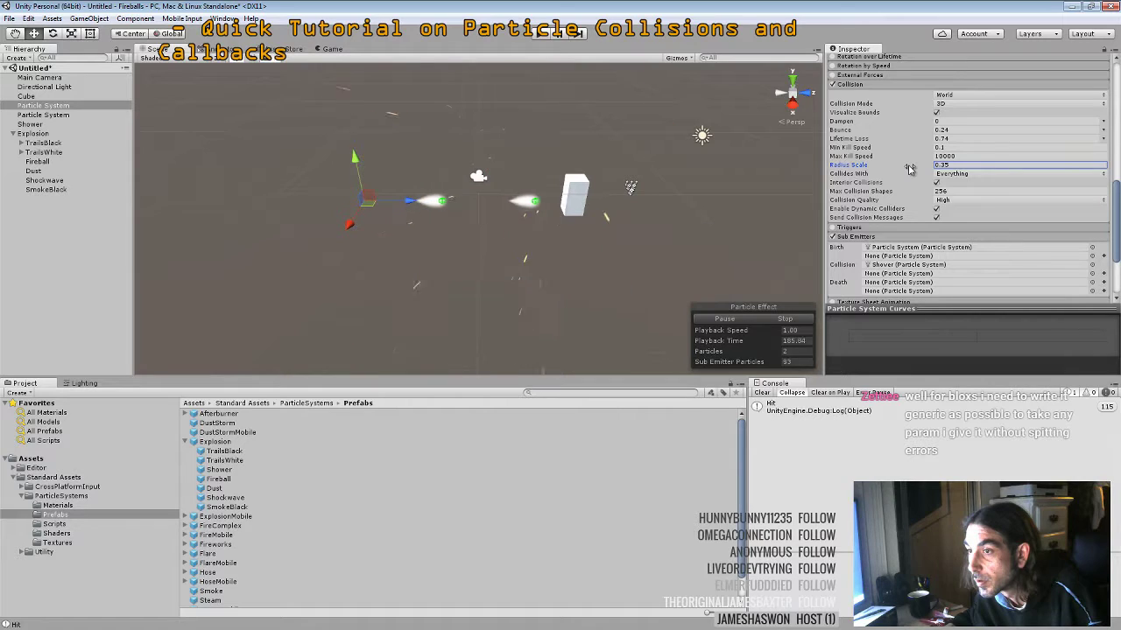
drag(910, 169, 917, 169)
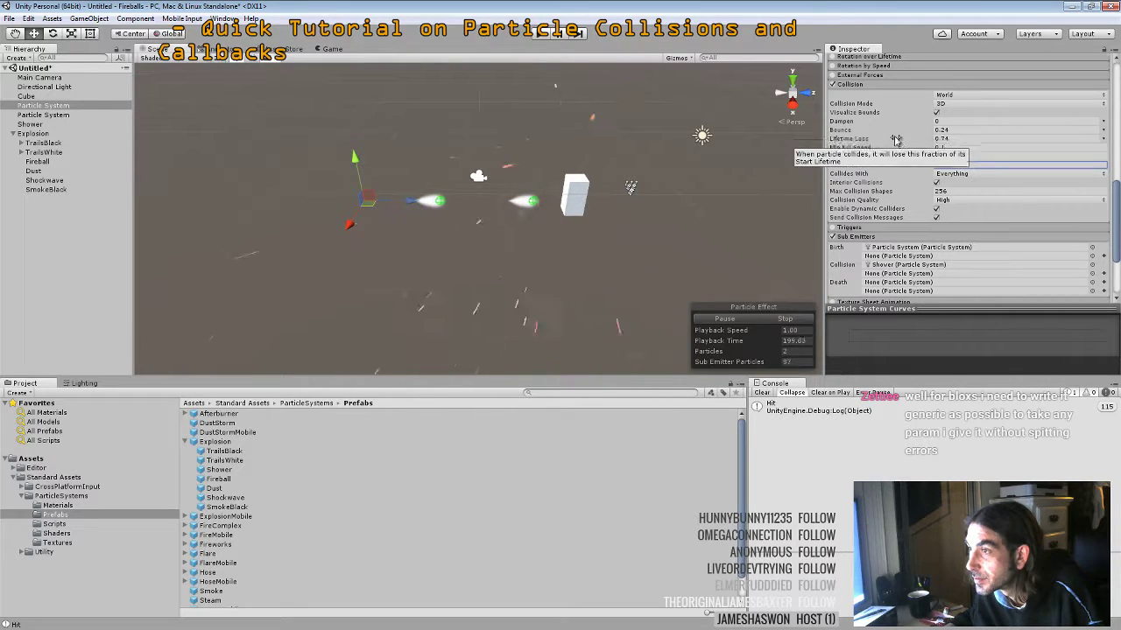
Move the fireball system away from the cube to about Z -35.15 and set its Simulation Space to World
scroll(897, 140, up, 10)
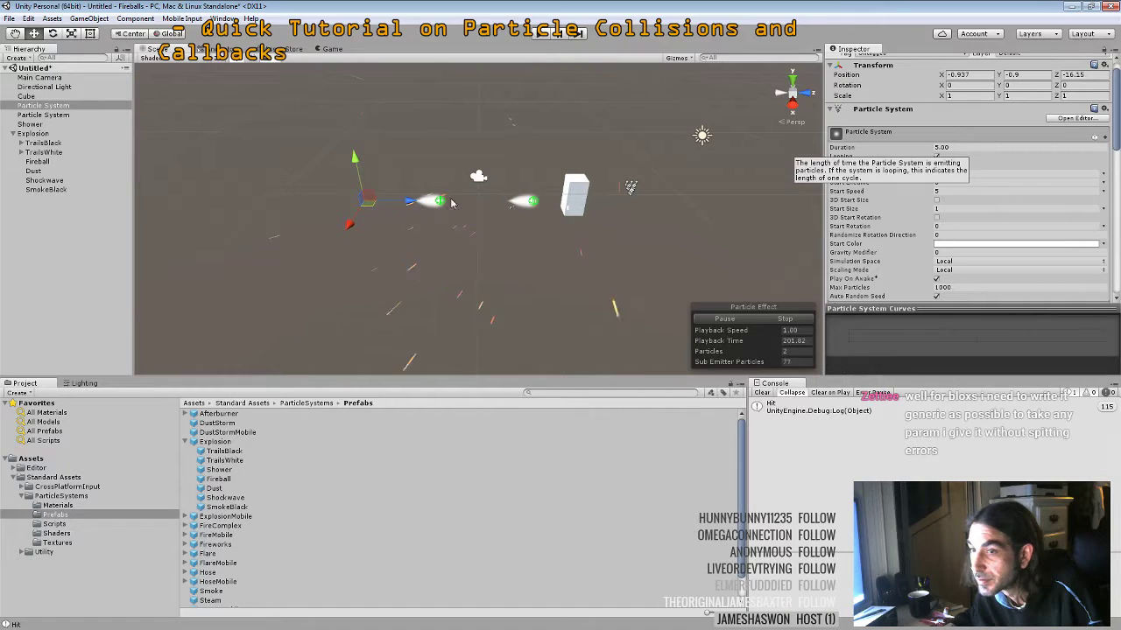
drag(408, 200, 162, 183)
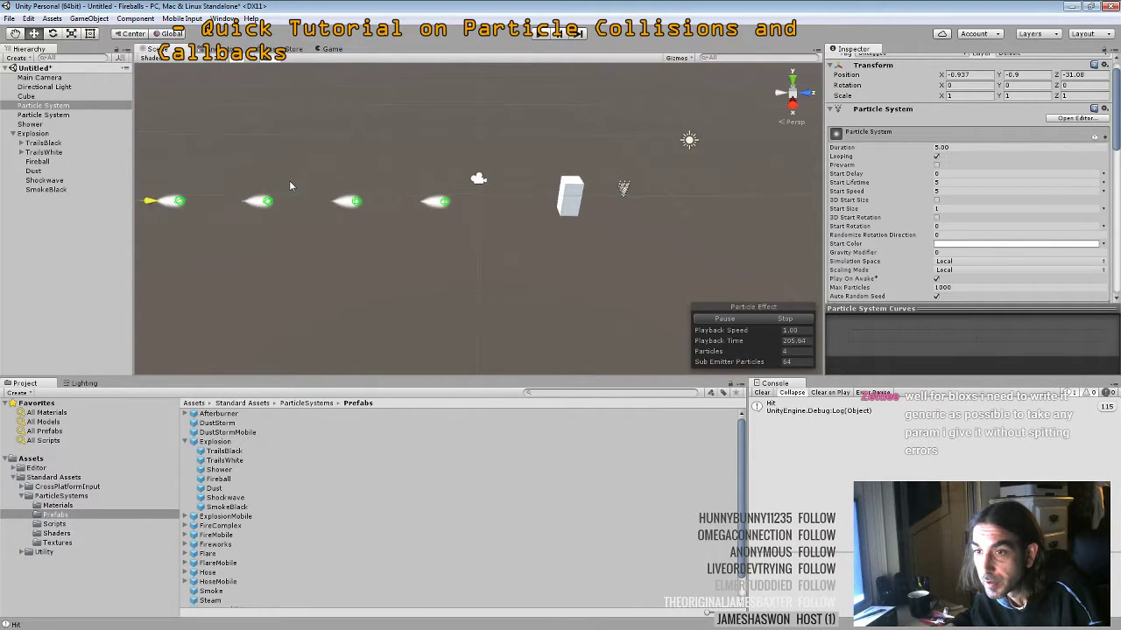
scroll(289, 181, down, 2)
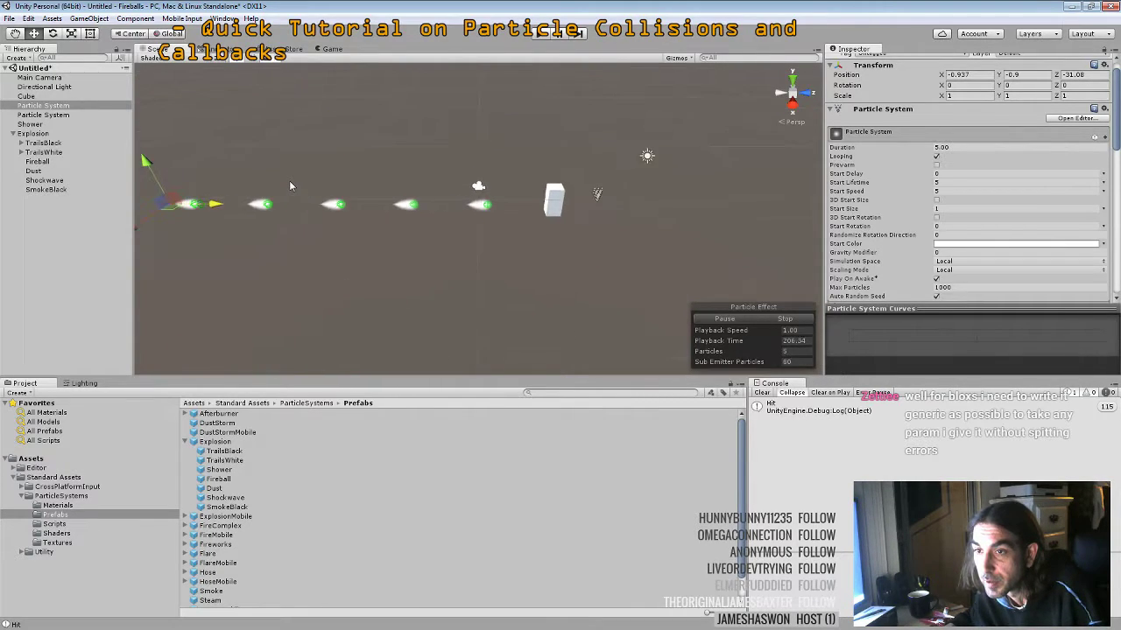
click(945, 262)
click(950, 274)
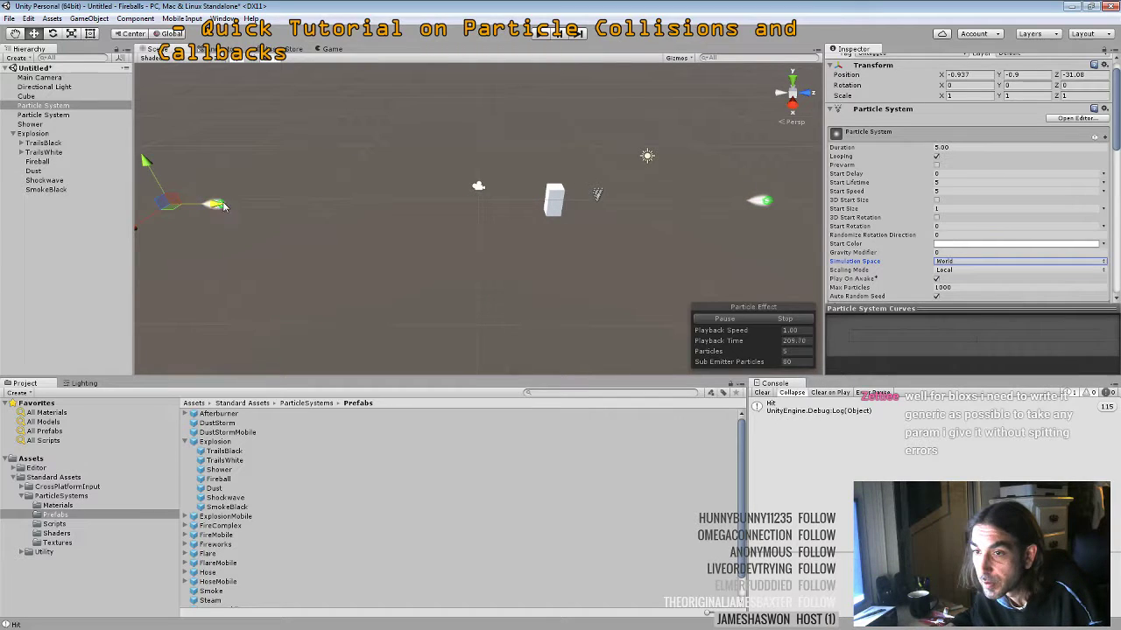
drag(210, 207, 156, 207)
scroll(256, 170, down, 2)
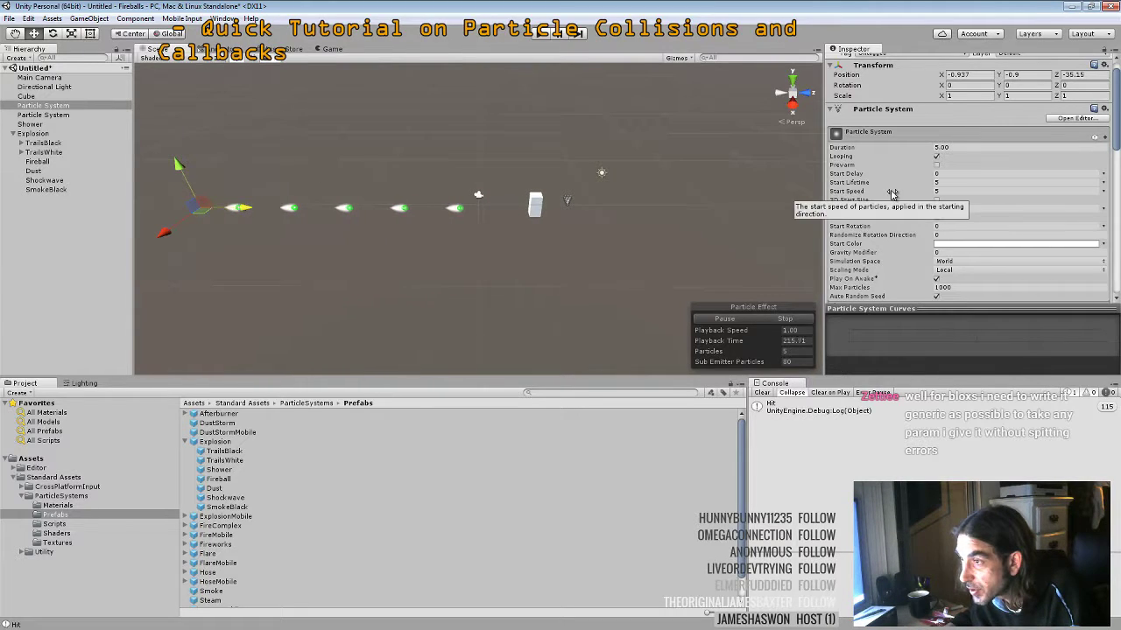
Set the fireball system's Start Speed to Random Between Two Constants with values 30 and 12
click(1103, 192)
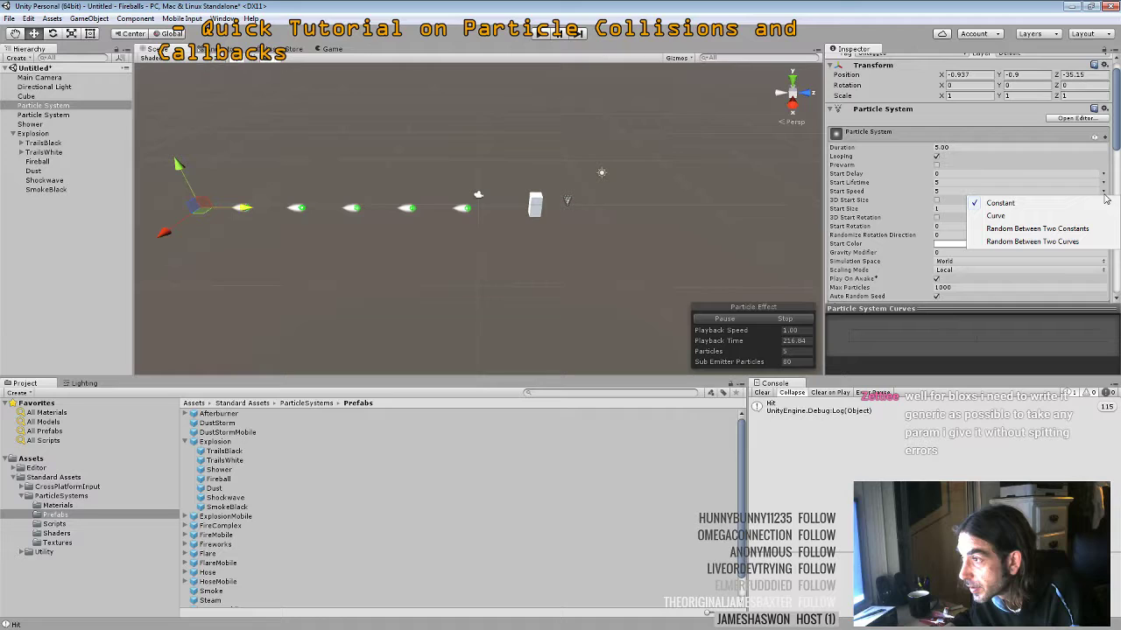
click(1038, 229)
click(949, 190)
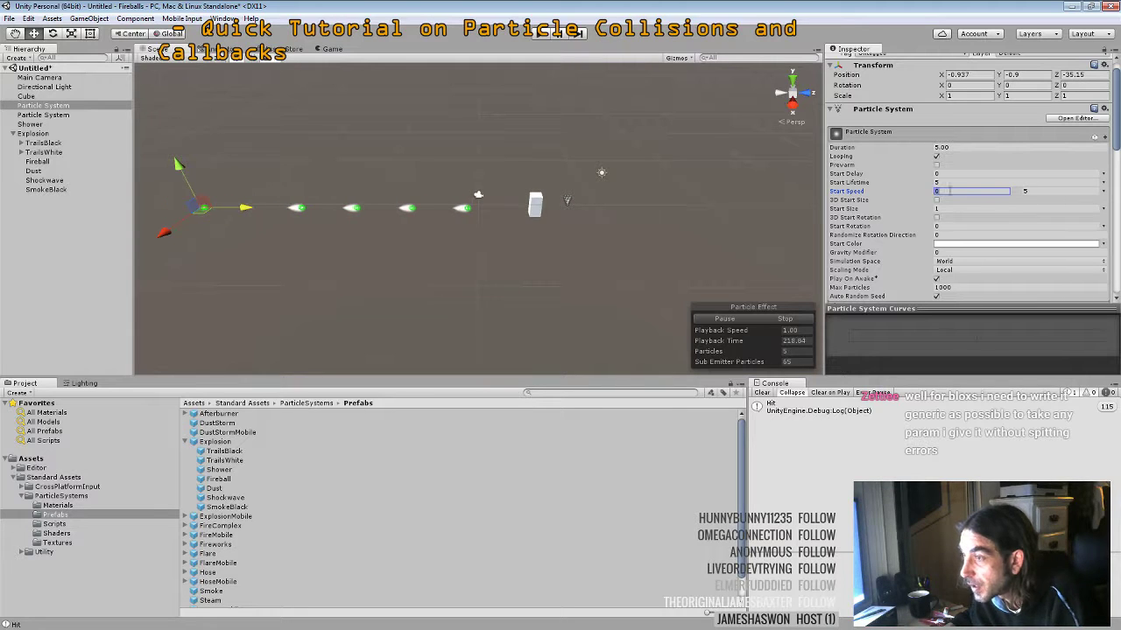
text(30)
click(1031, 191)
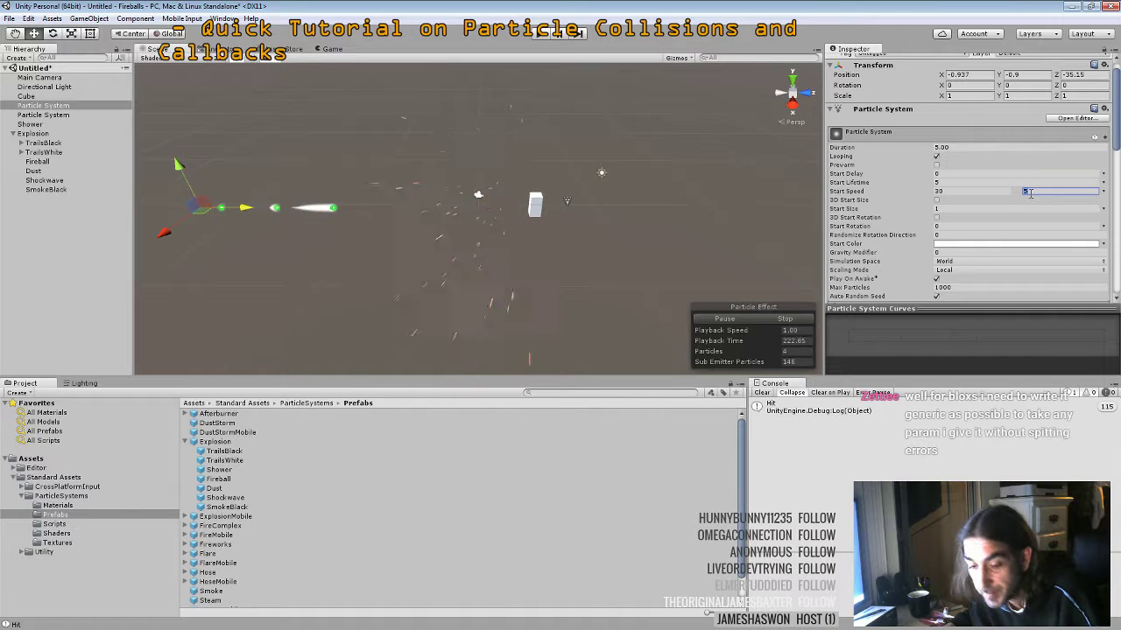
text(12)
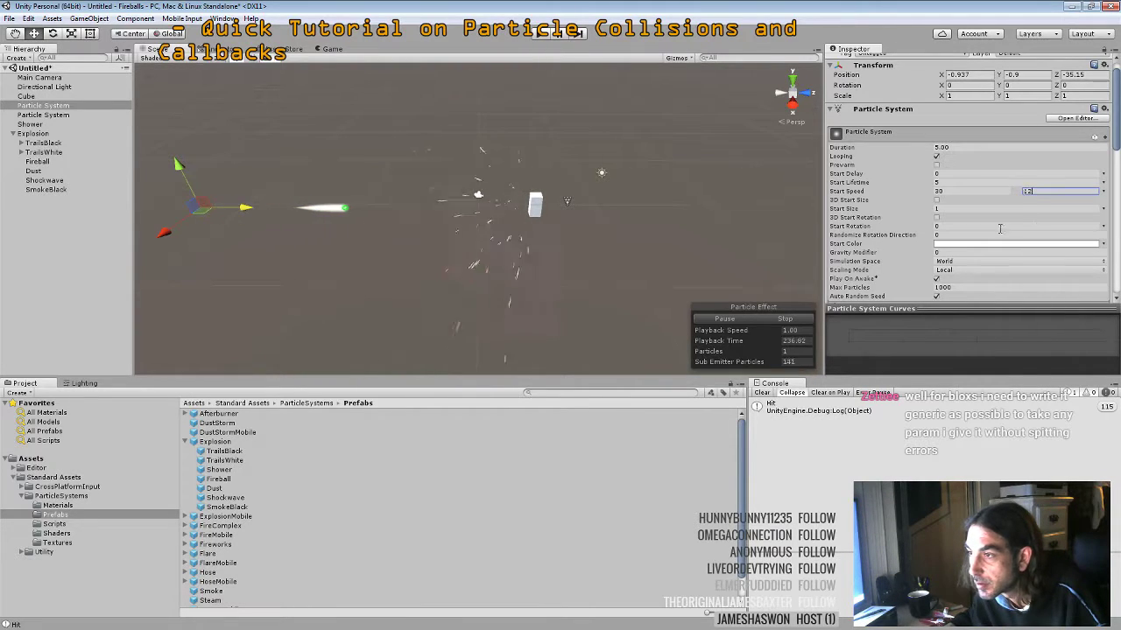
Disable Visualize Bounds in the fireball system's Collision module
scroll(934, 220, down, 5)
scroll(917, 161, down, 5)
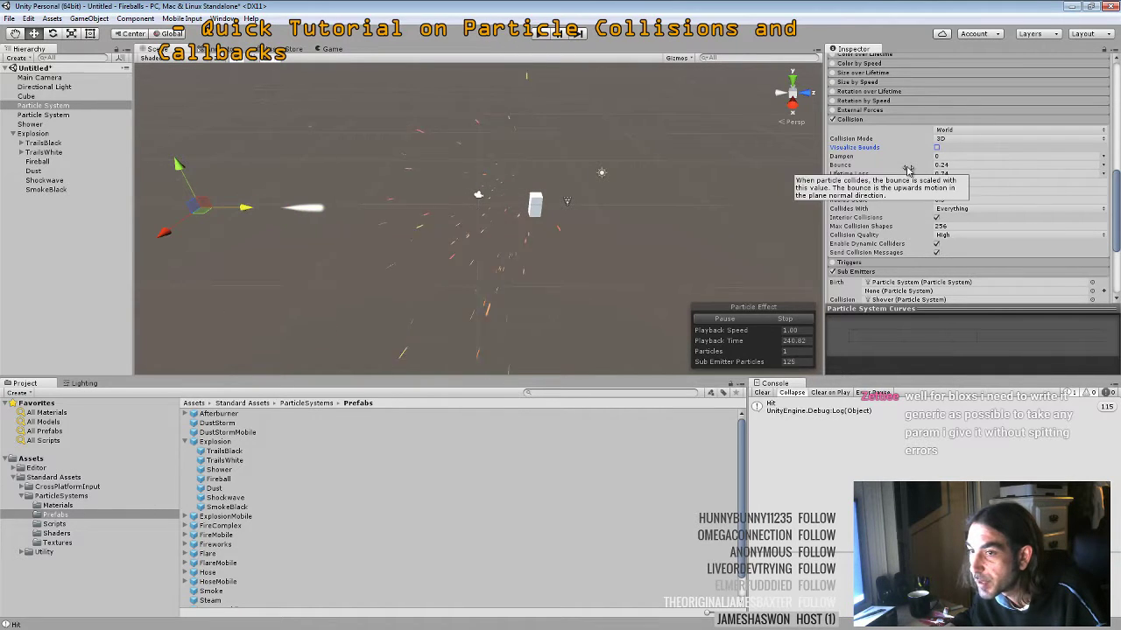
scroll(908, 170, down, 3)
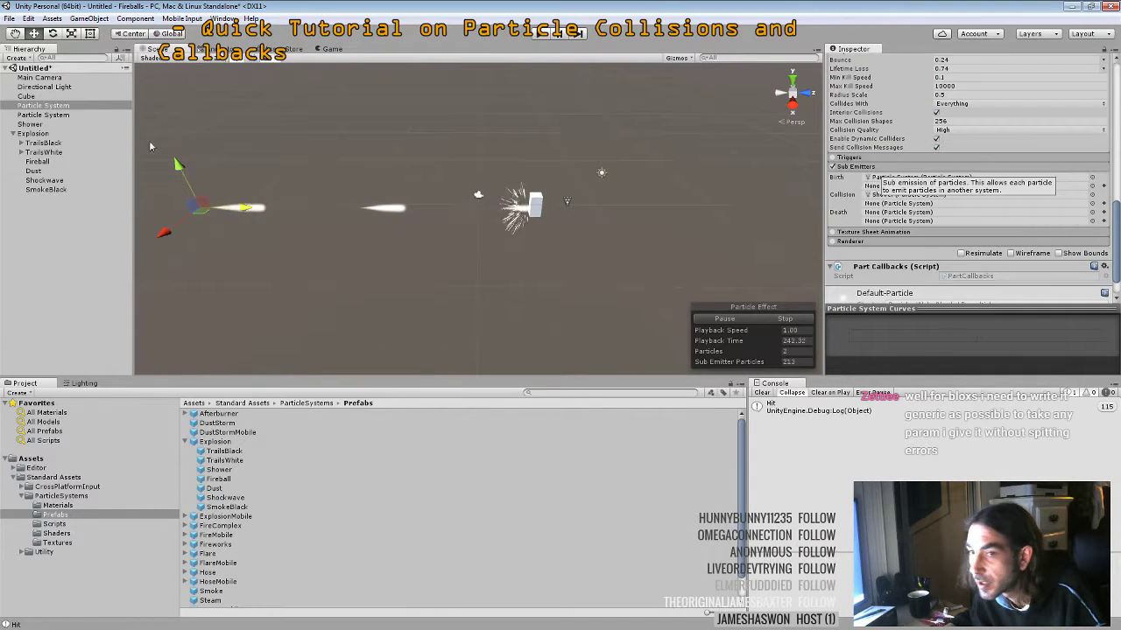
Select the second Particle System used as the birth sub emitter and enable its Color over Lifetime module
click(42, 115)
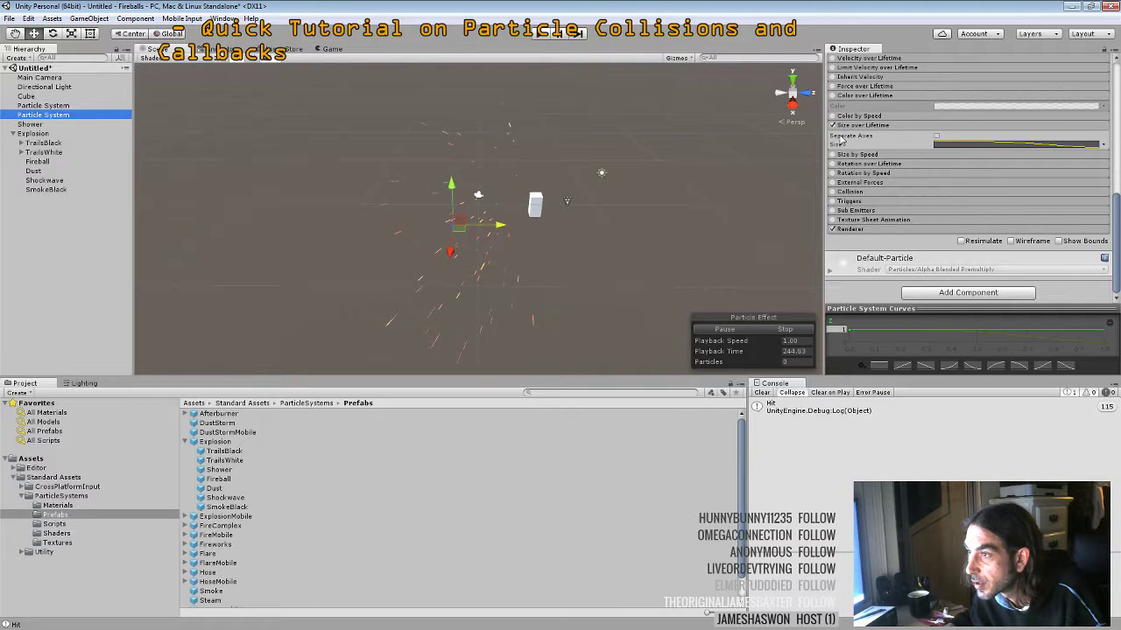
click(833, 96)
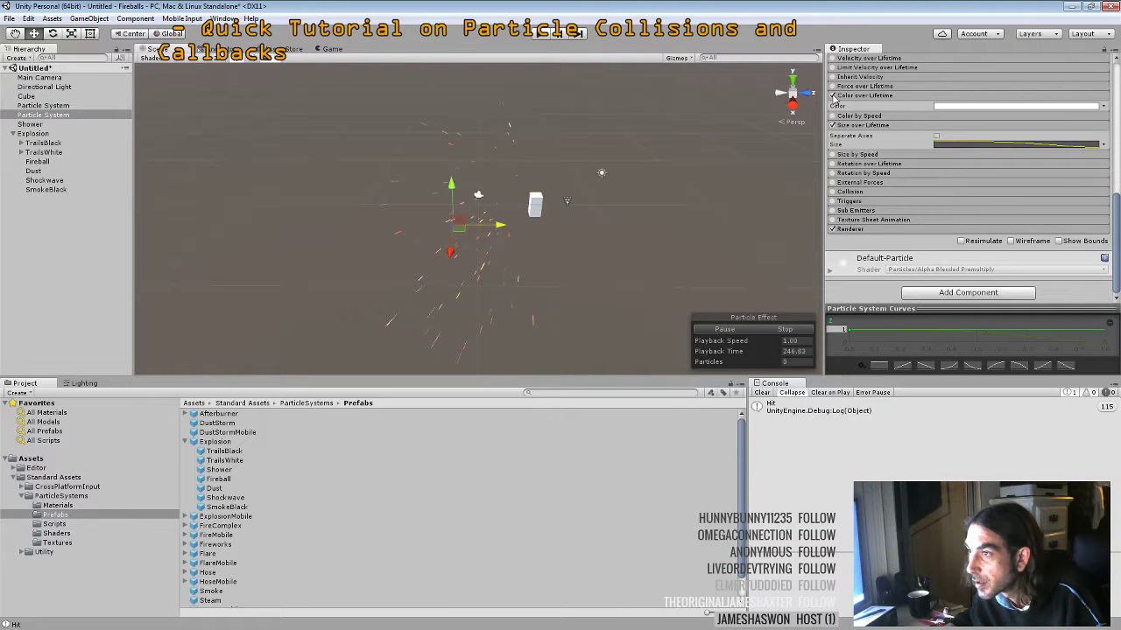
scroll(854, 119, up, 3)
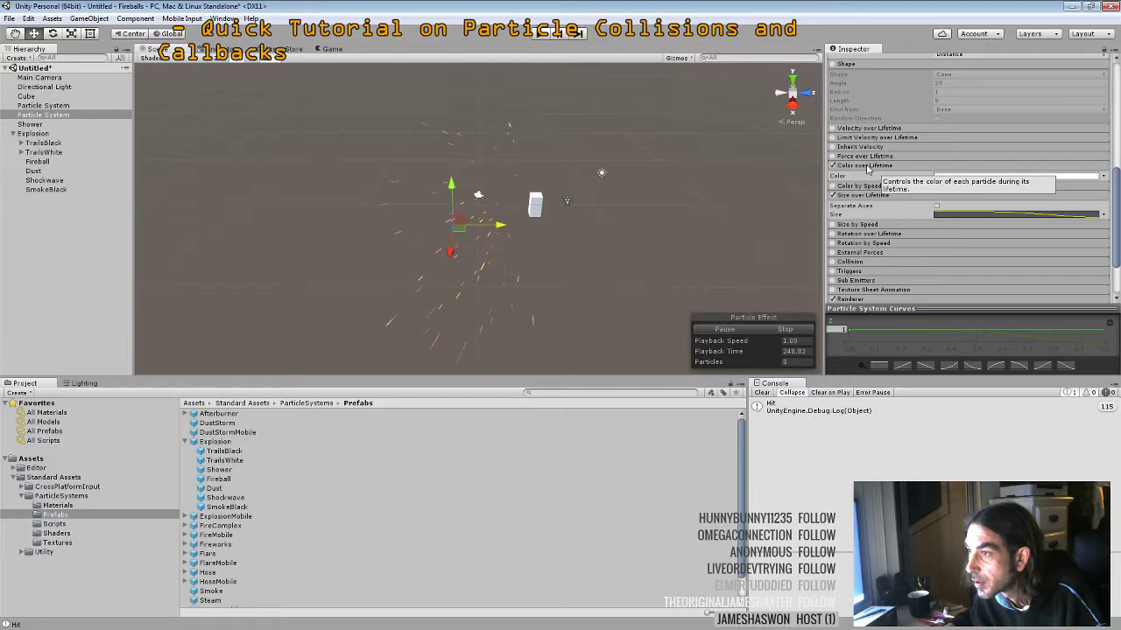
Parent the second Particle System and the Shower object under the main fireball Particle System in the hierarchy
click(41, 106)
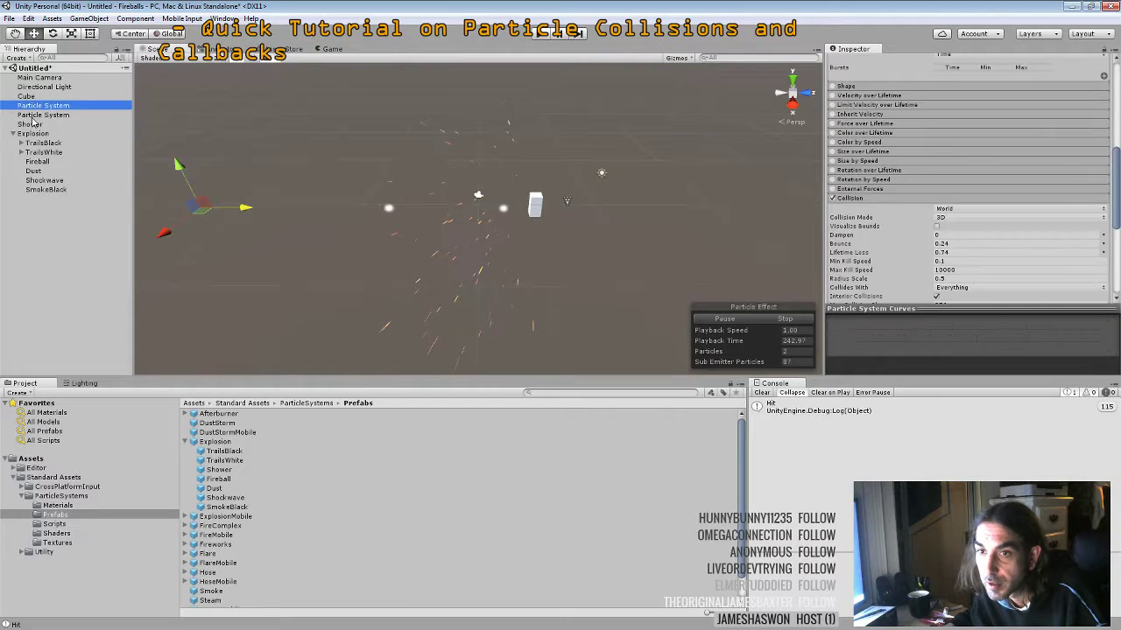
drag(42, 110, 39, 107)
click(36, 106)
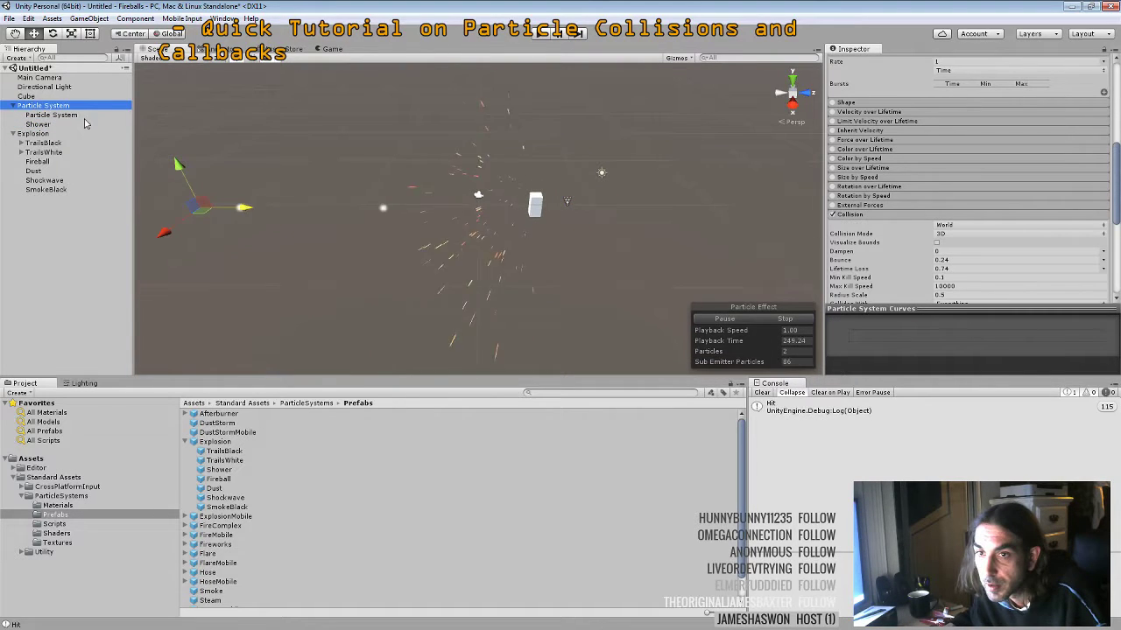
Apply the yellow-blue-yellow preset to the child trail system's Color over Lifetime gradient and fade its end alpha to 0
click(51, 115)
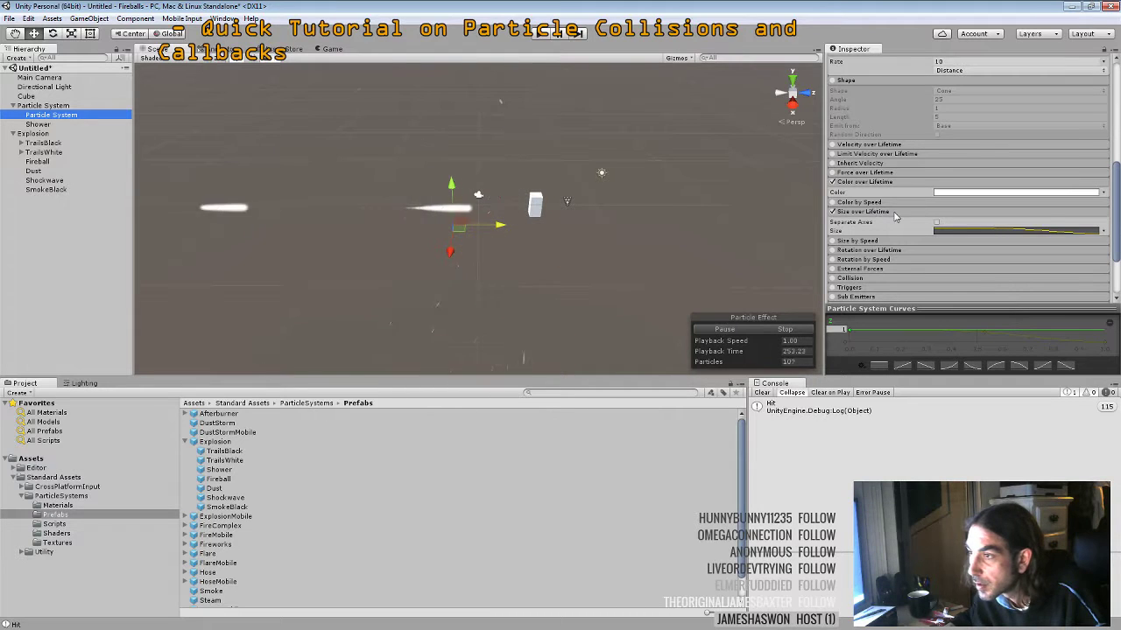
click(935, 192)
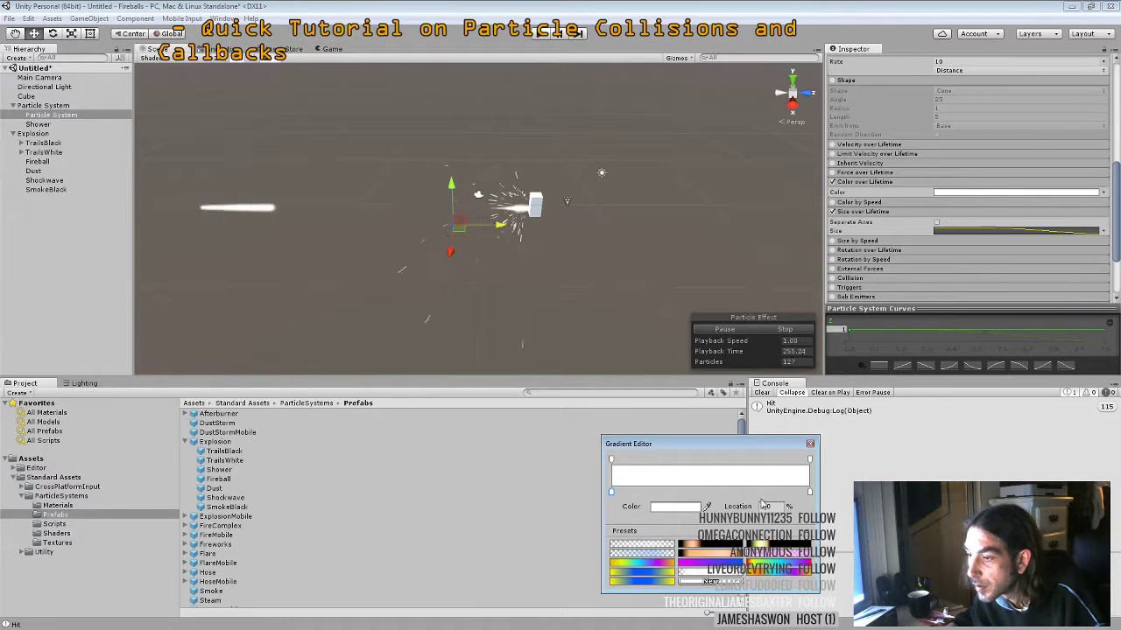
click(659, 568)
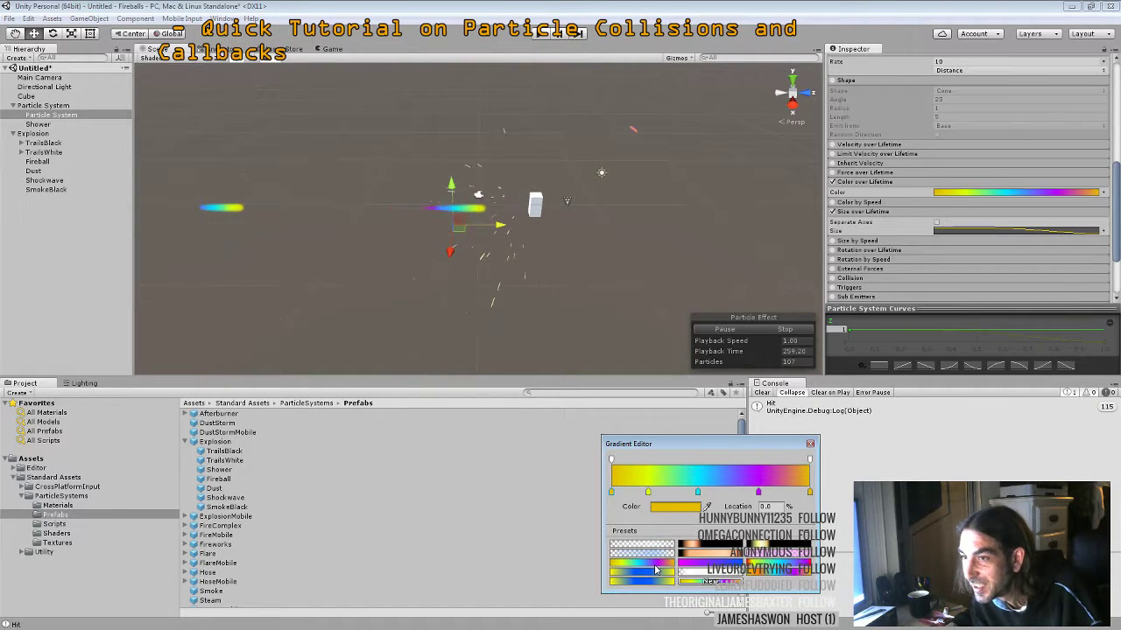
click(649, 579)
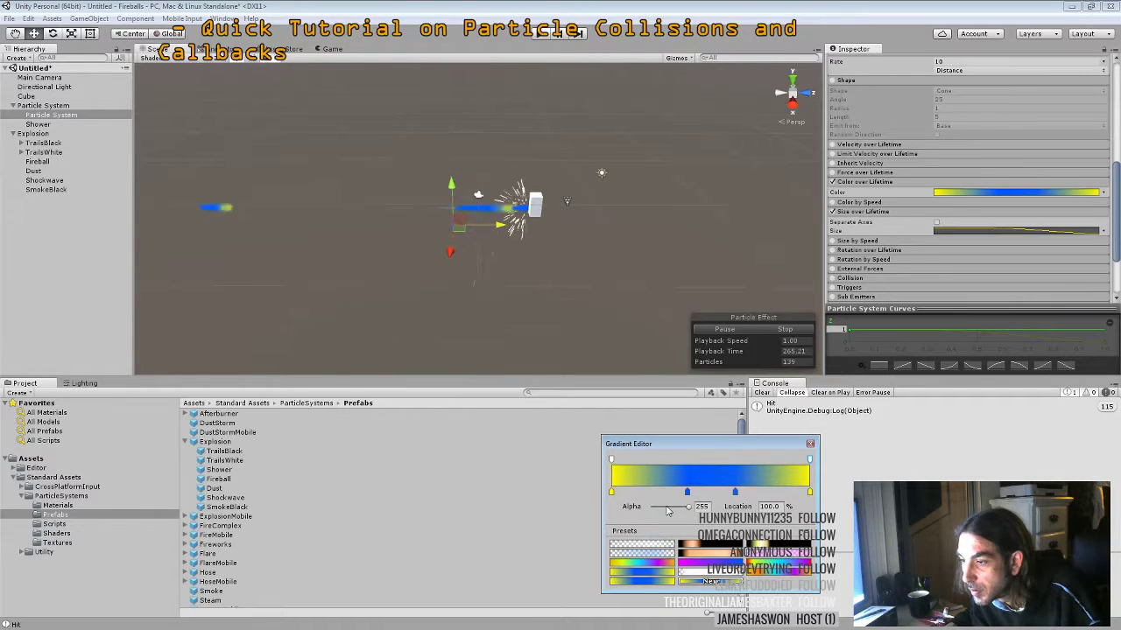
drag(667, 512, 652, 513)
Recolour the trail gradient's key at 62.4% to golden orange and its starting key to white
click(735, 494)
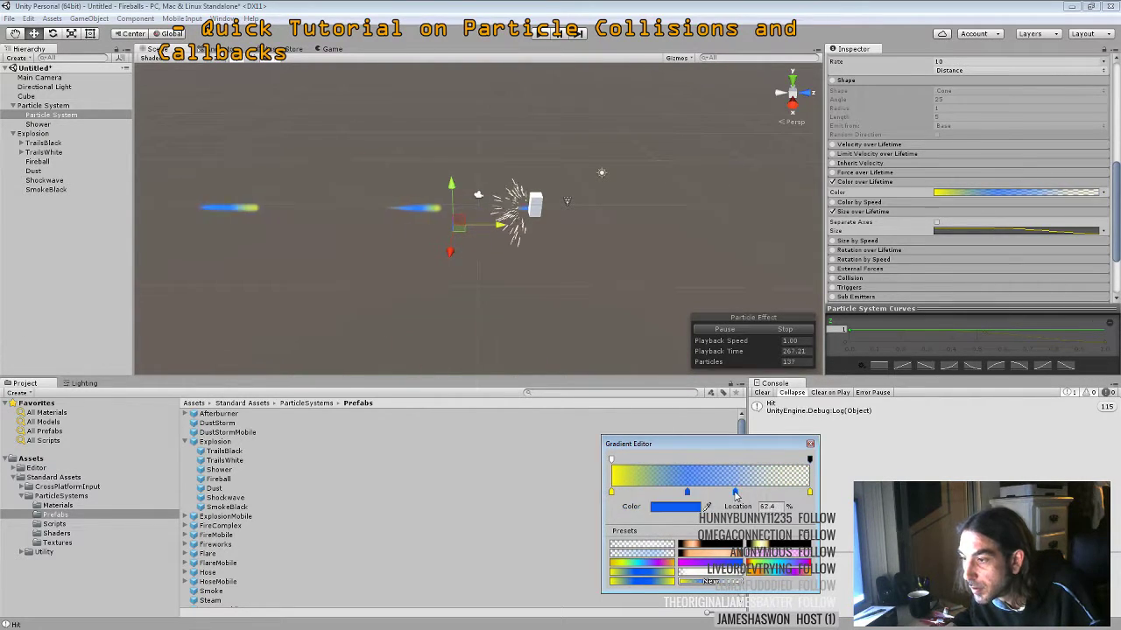
click(679, 508)
click(946, 457)
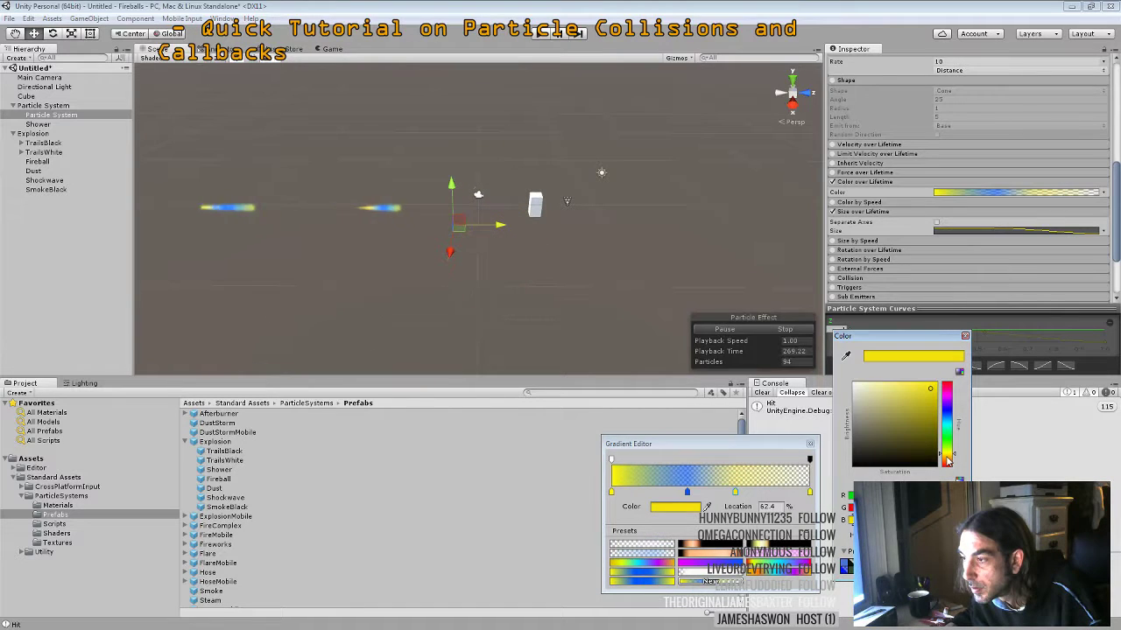
drag(946, 460, 948, 461)
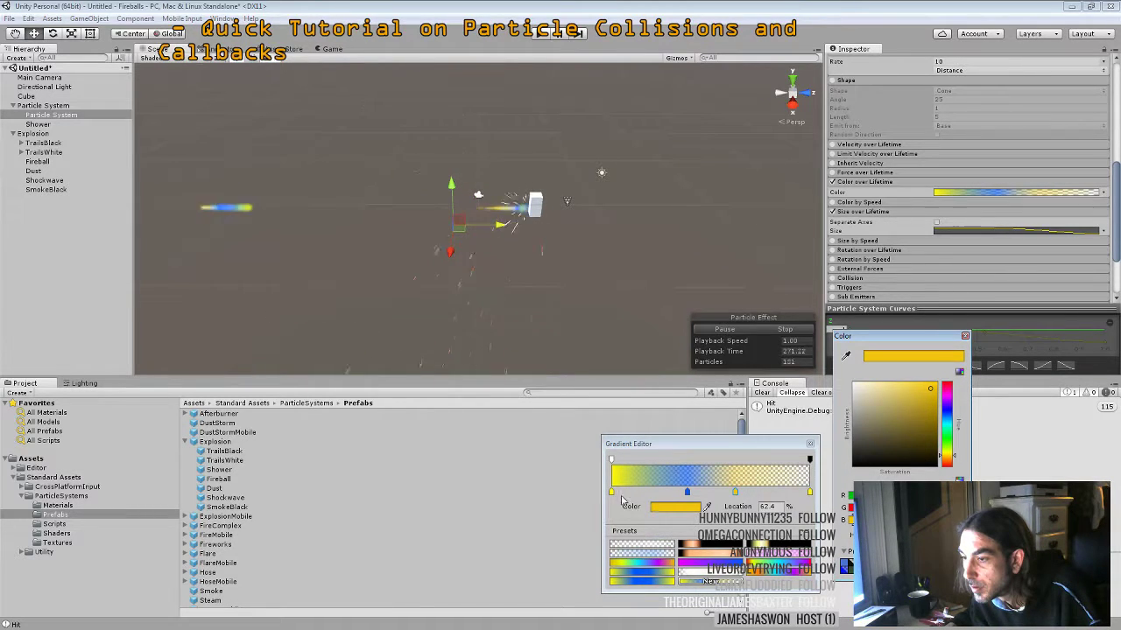
click(611, 493)
click(674, 507)
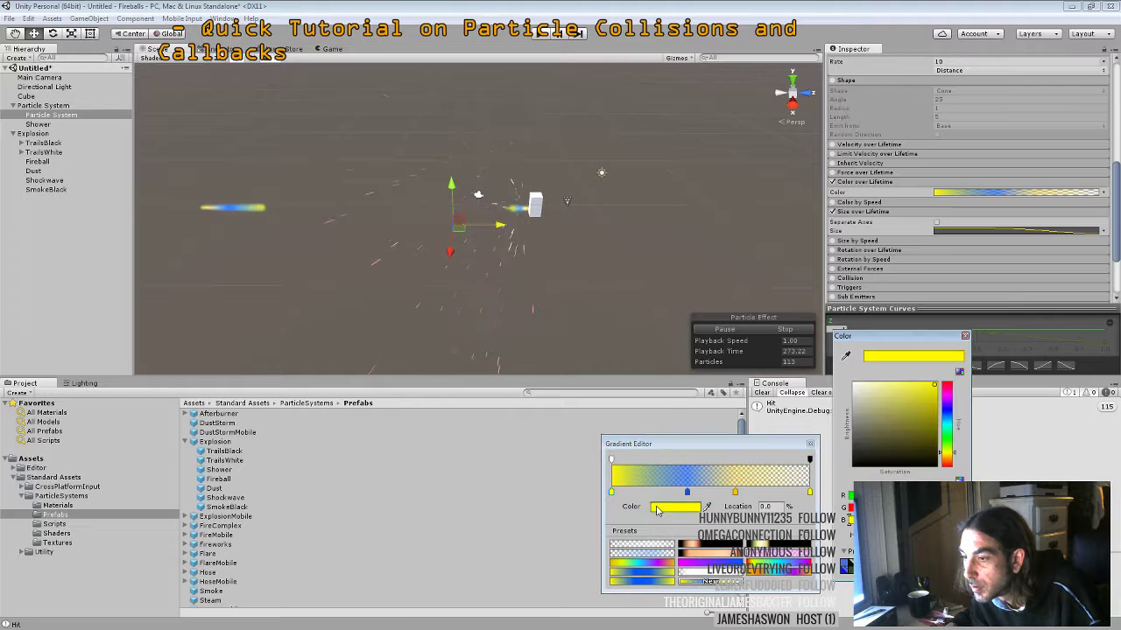
click(858, 386)
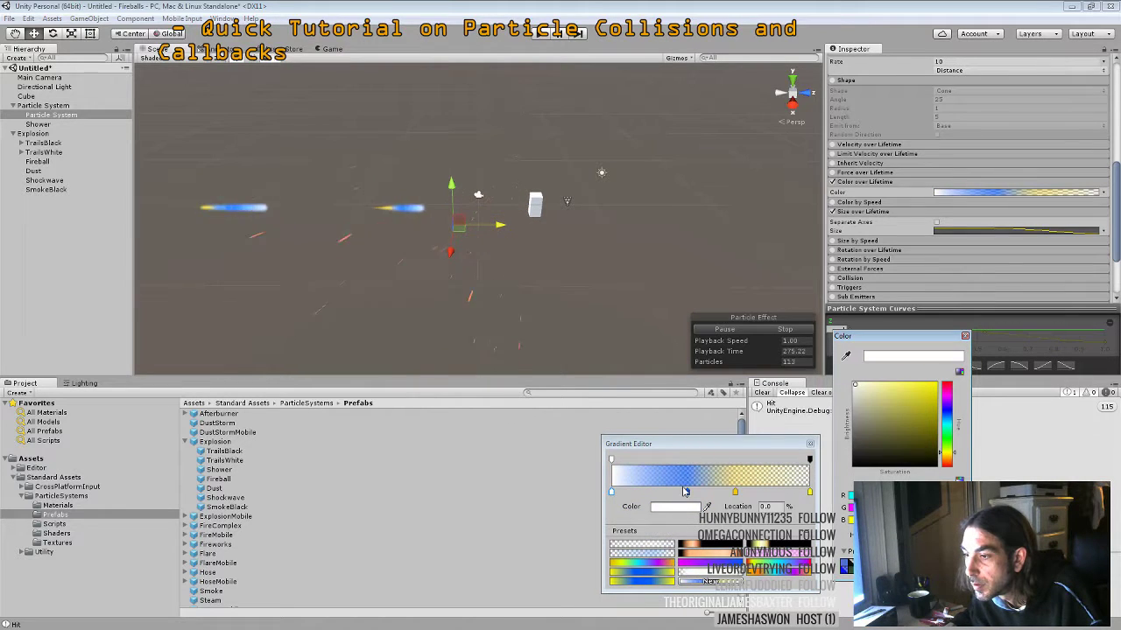
Delete the gradient's blue key, move the orange key to 48.2% and change its colour to red-orange
click(687, 493)
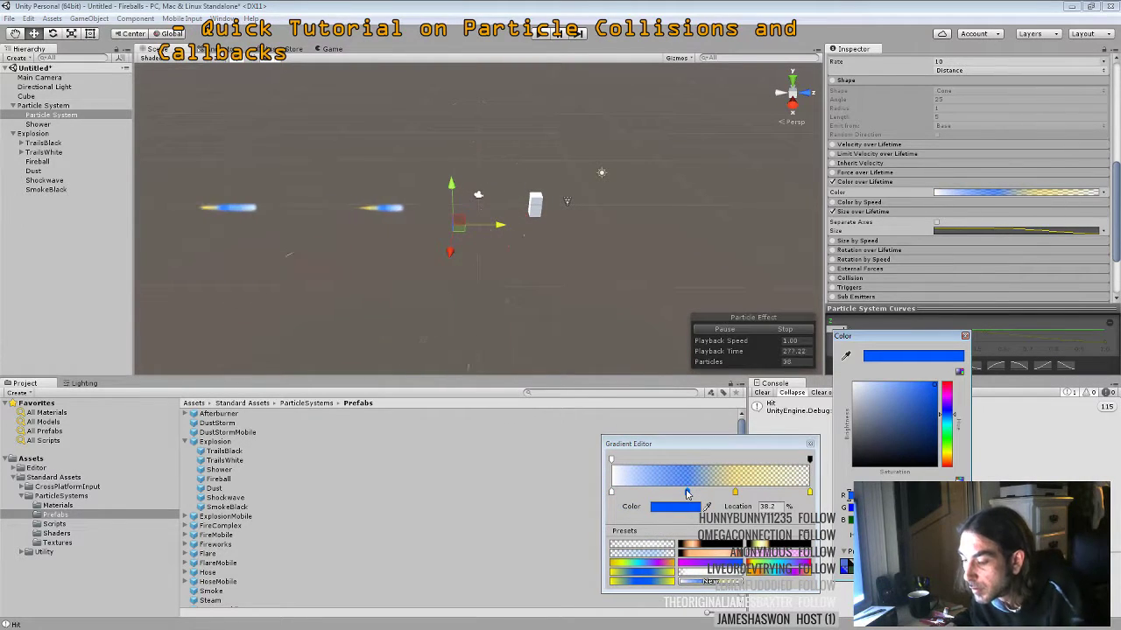
key(Delete)
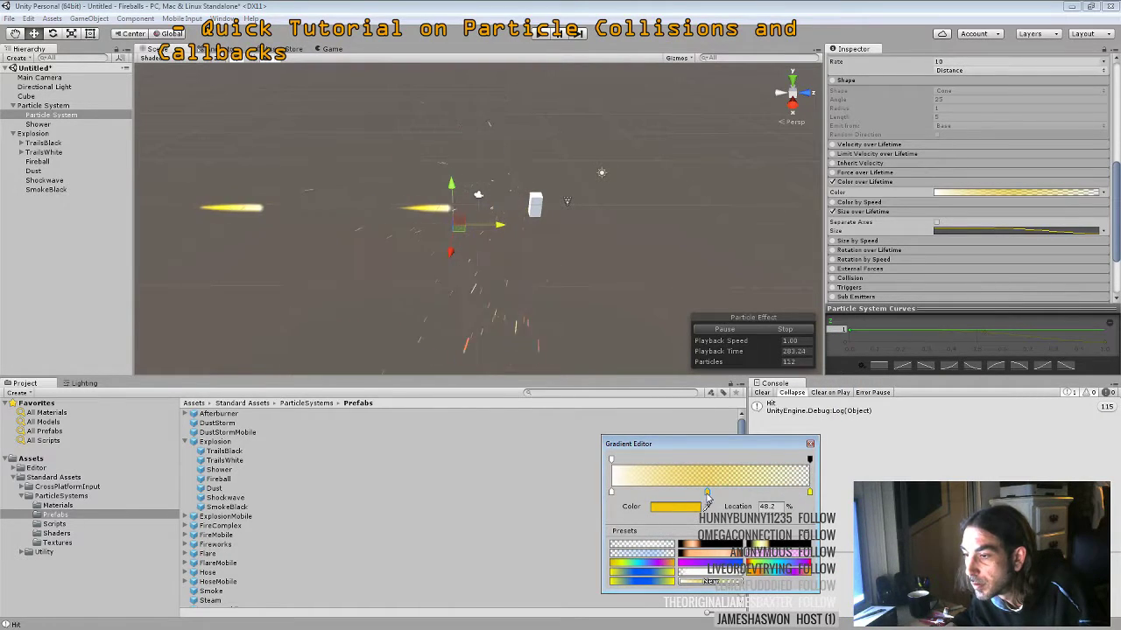
double_click(706, 494)
drag(944, 463, 946, 467)
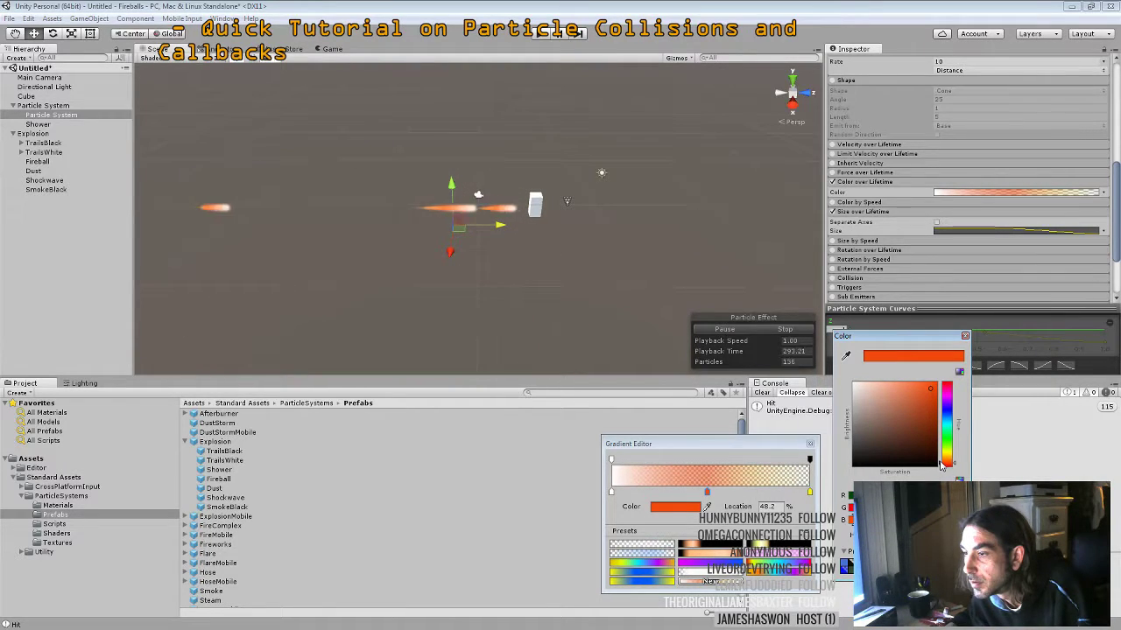
scroll(857, 145, up, 2)
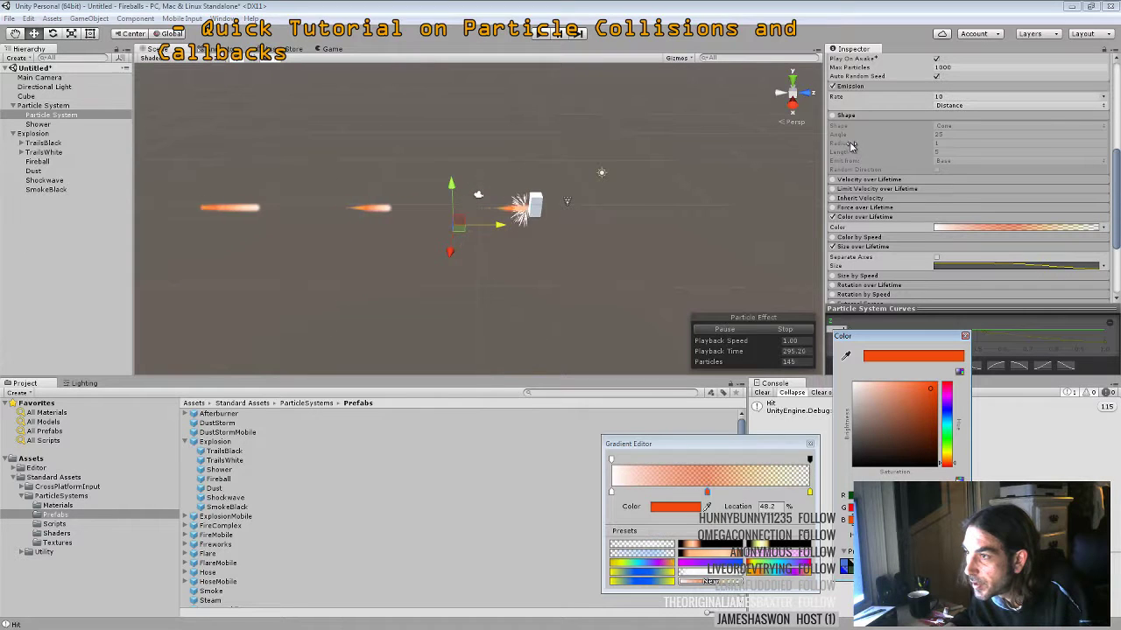
click(834, 118)
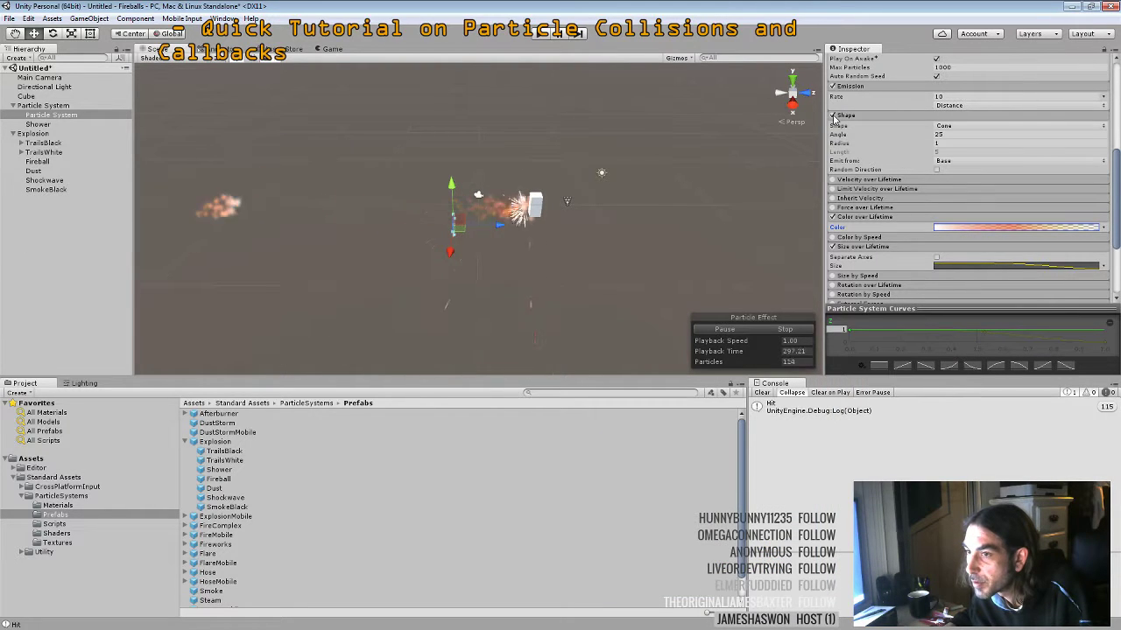
click(834, 116)
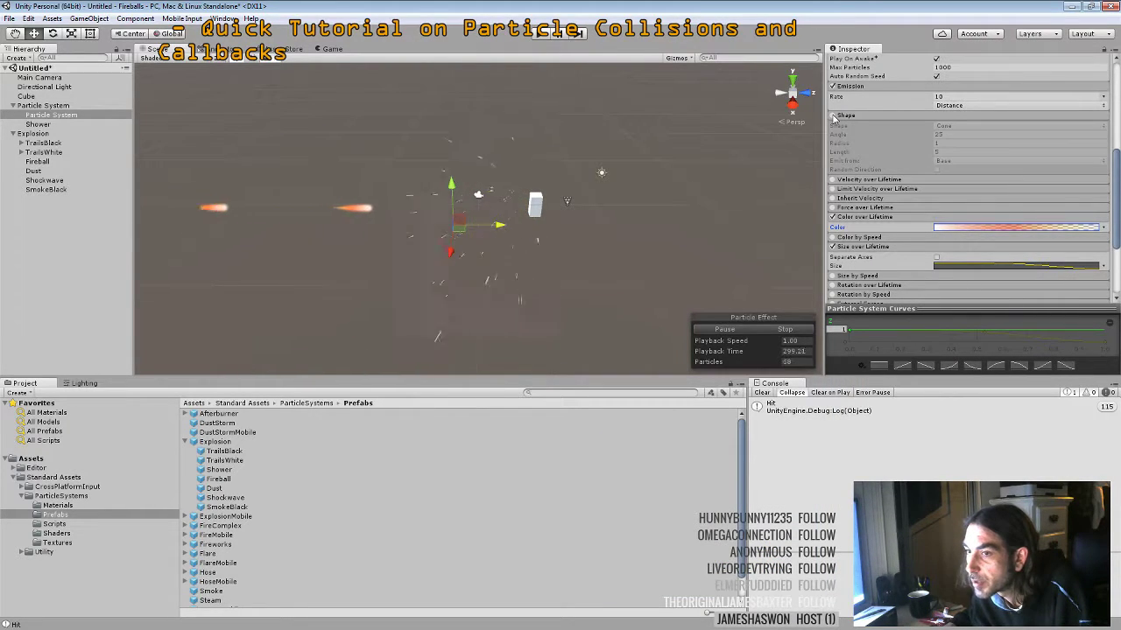
Enable the Shape module on the parent fireball system and narrow its emission cone to an angle of about 4
click(44, 105)
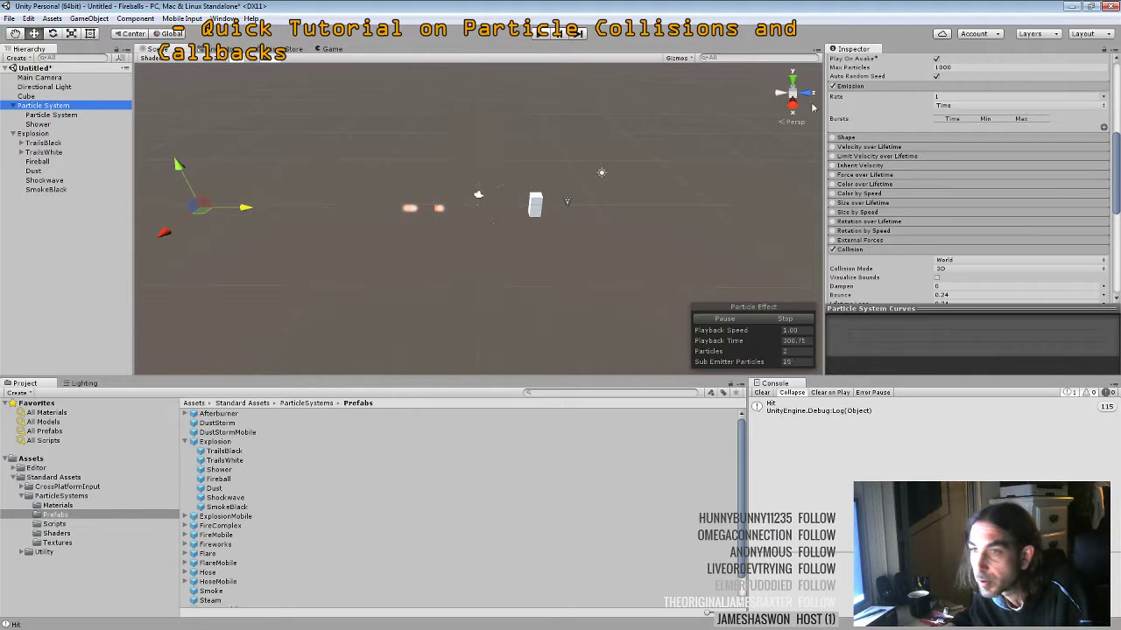
click(834, 137)
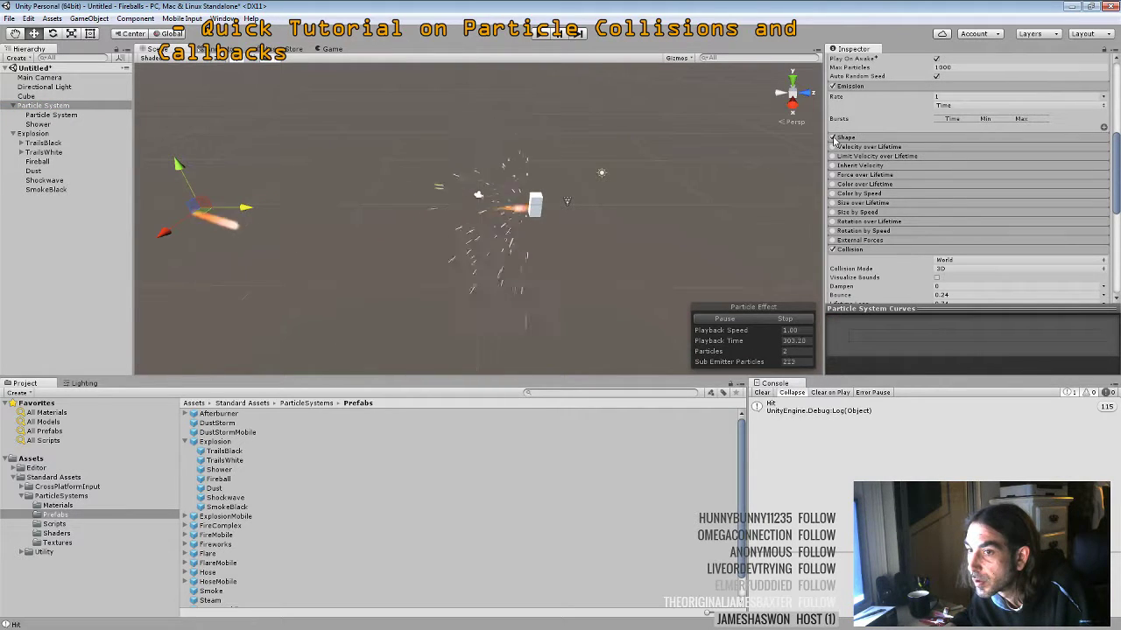
click(846, 139)
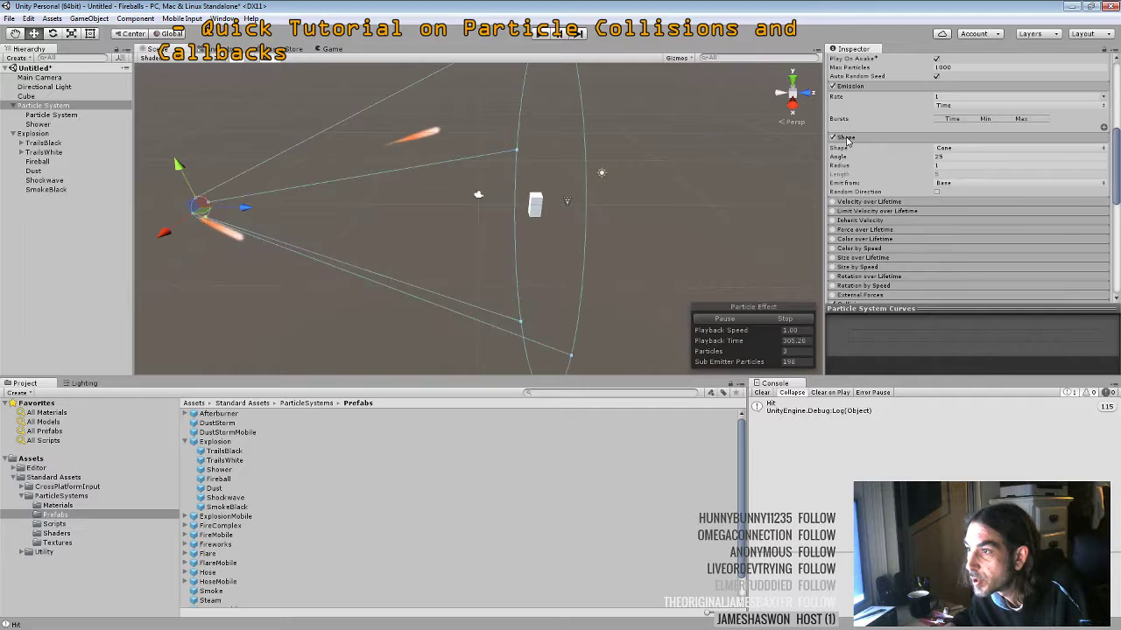
alt+drag(695, 184, 683, 187)
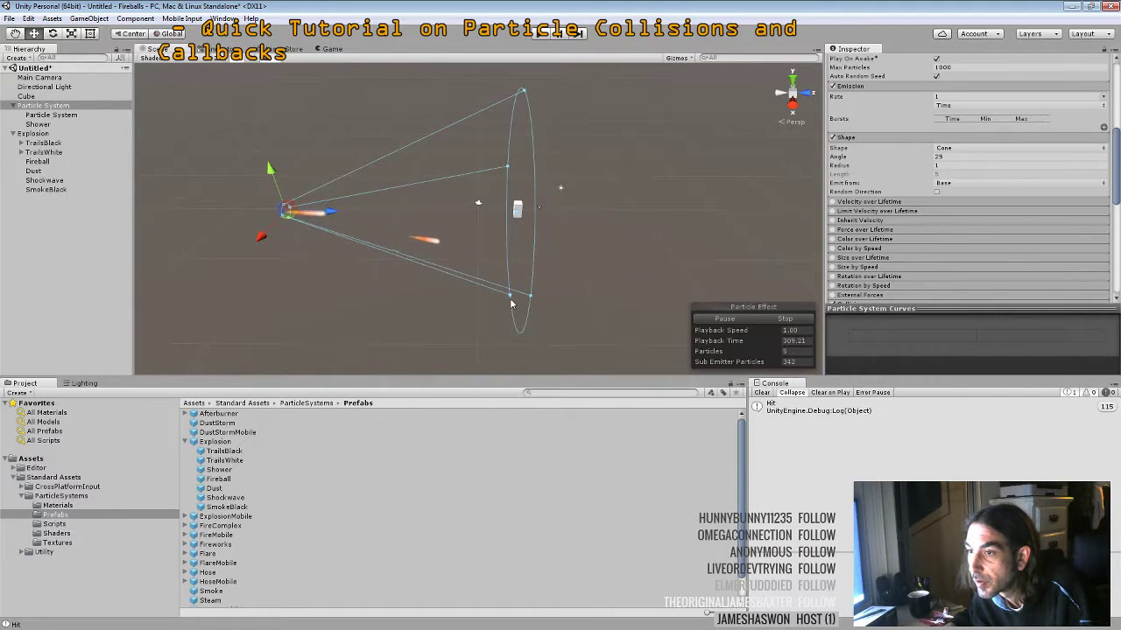
drag(512, 301, 520, 241)
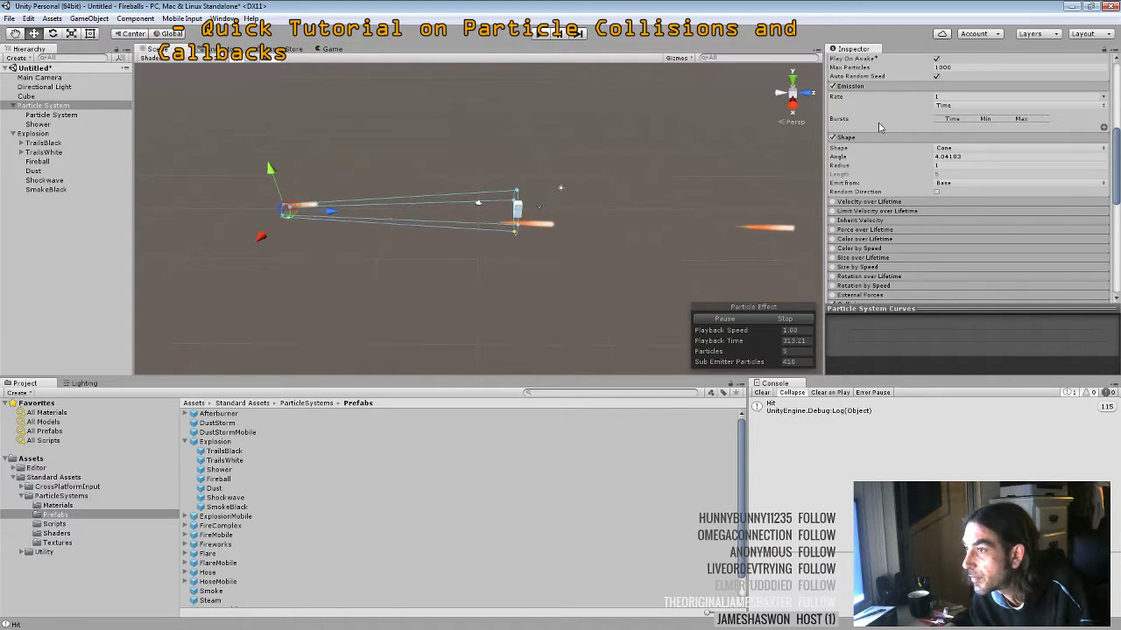
scroll(886, 201, down, 10)
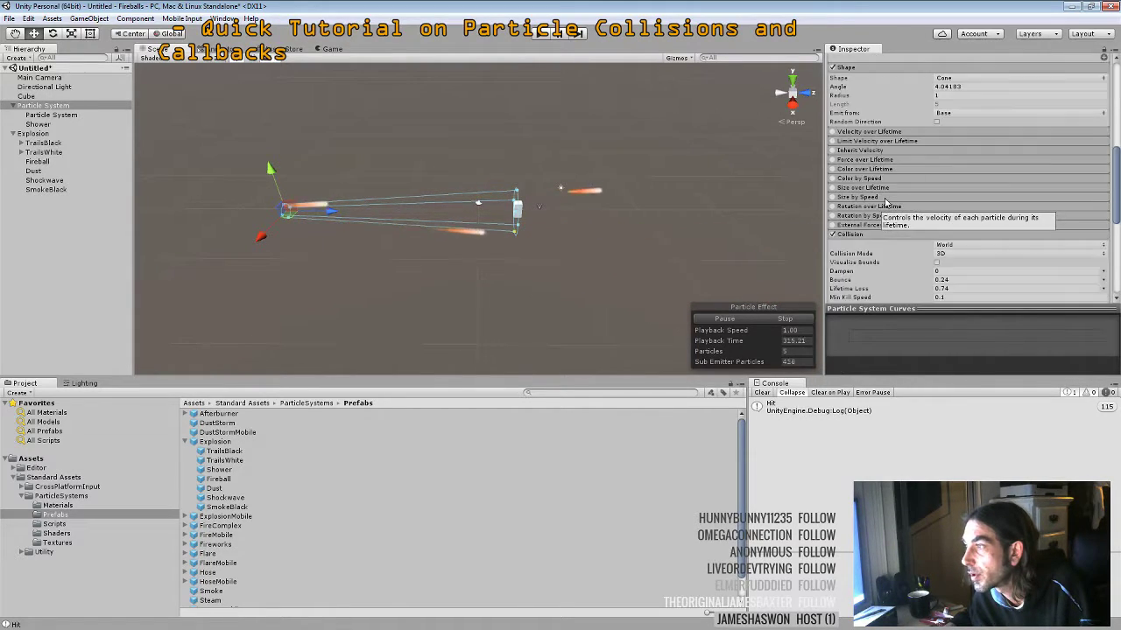
scroll(885, 201, up, 5)
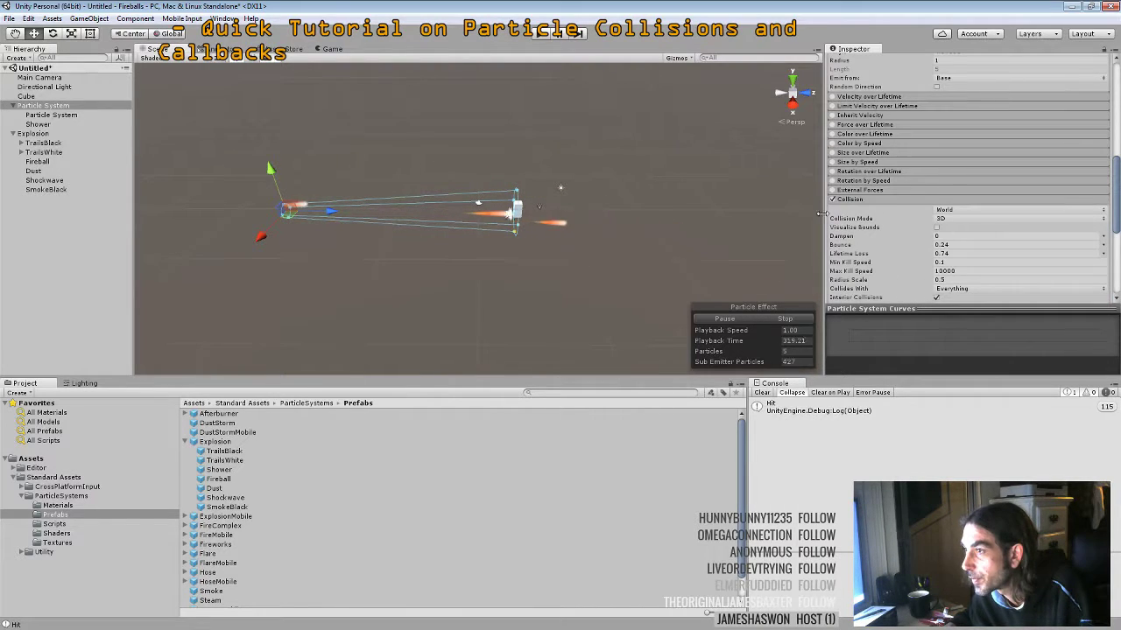
click(862, 97)
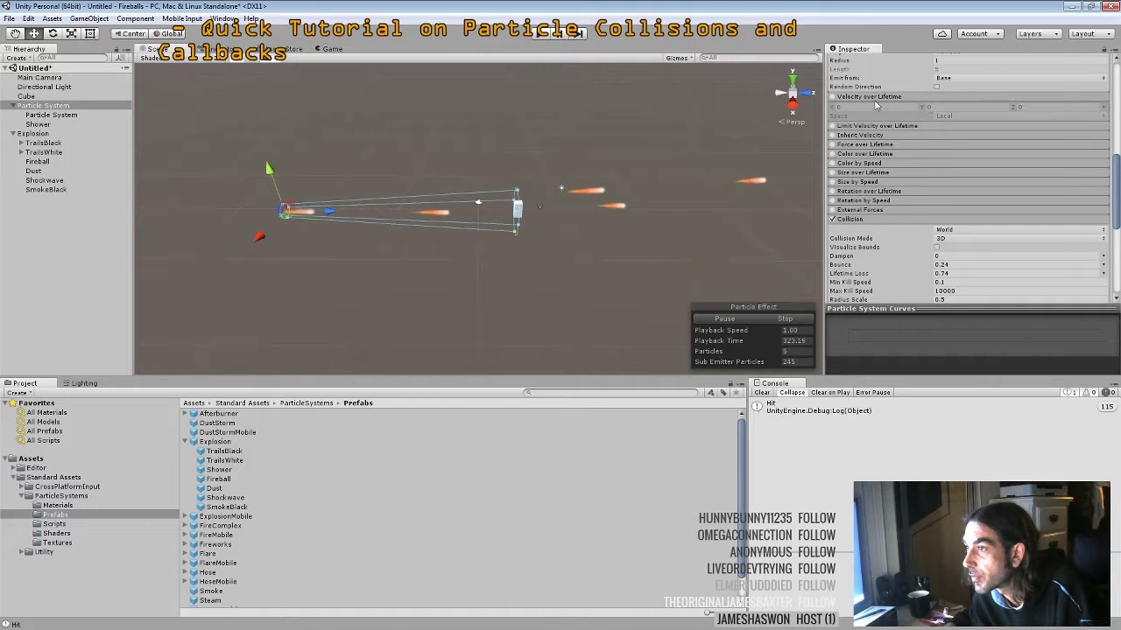
click(839, 96)
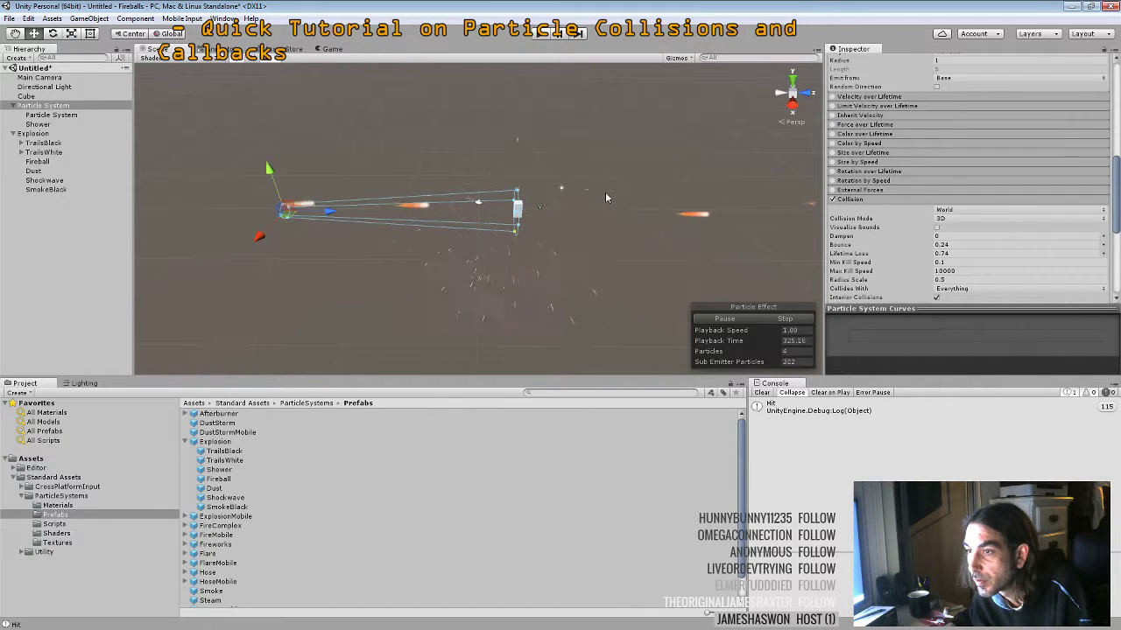
Duplicate the cube six times and spread the copies around the original at different positions and heights as targets
scroll(553, 217, up, 2)
scroll(552, 216, up, 2)
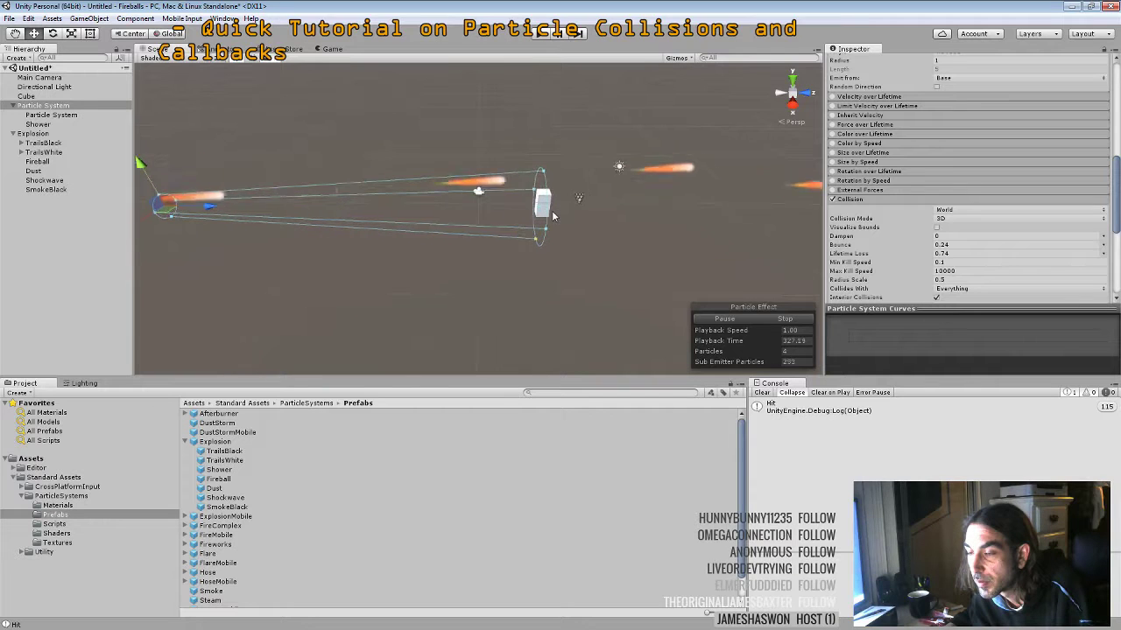
click(26, 97)
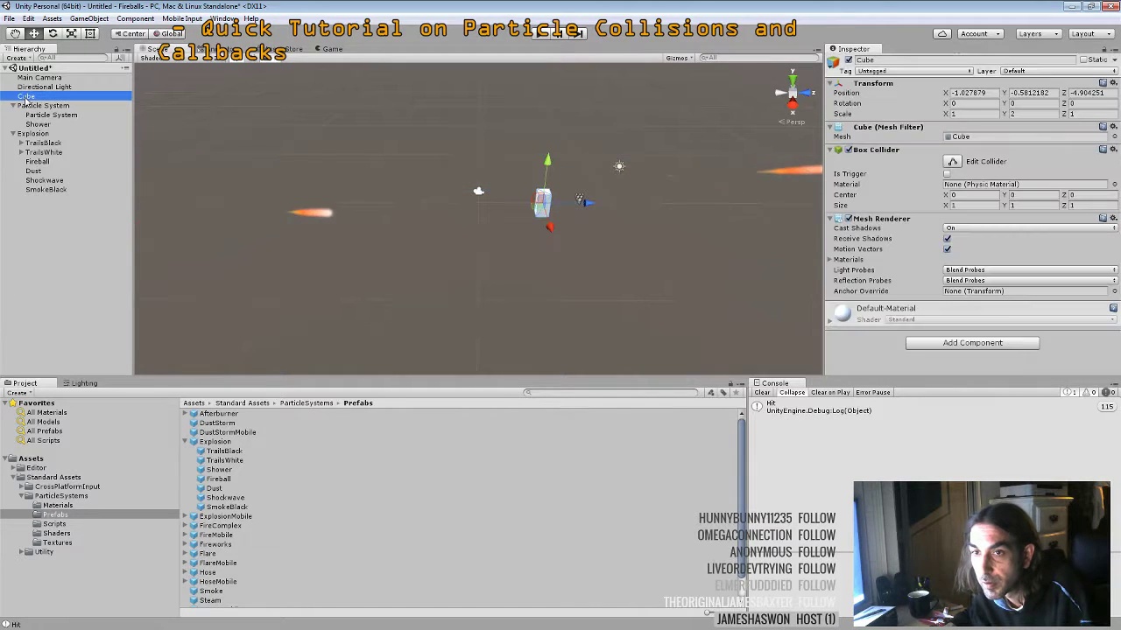
key(ctrl+d)
drag(549, 227, 550, 229)
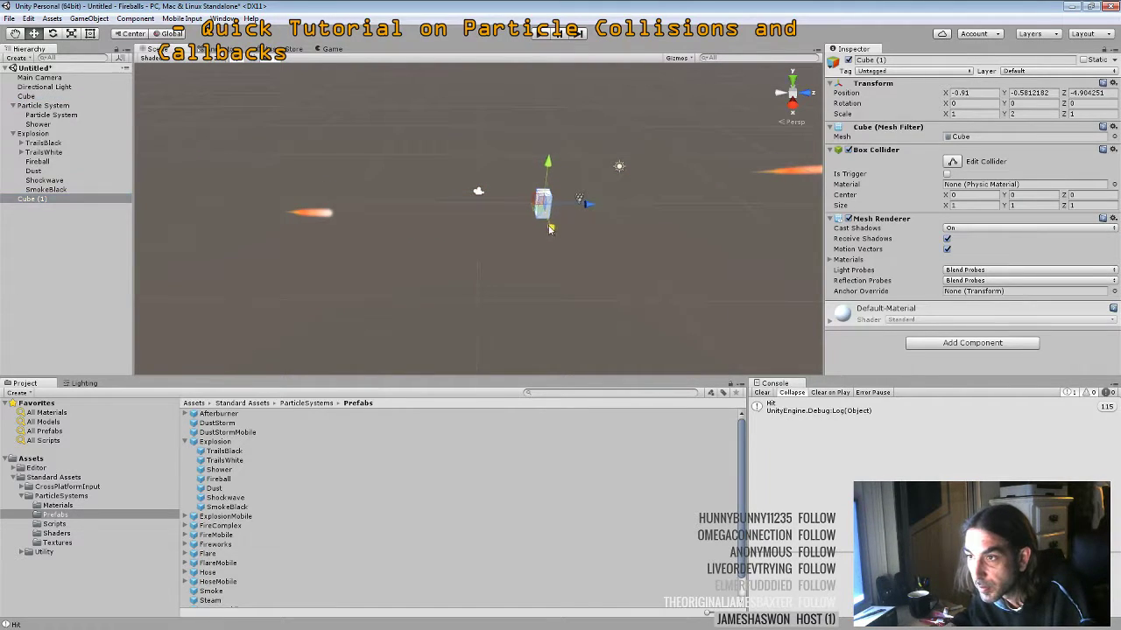
key(ctrl+d)
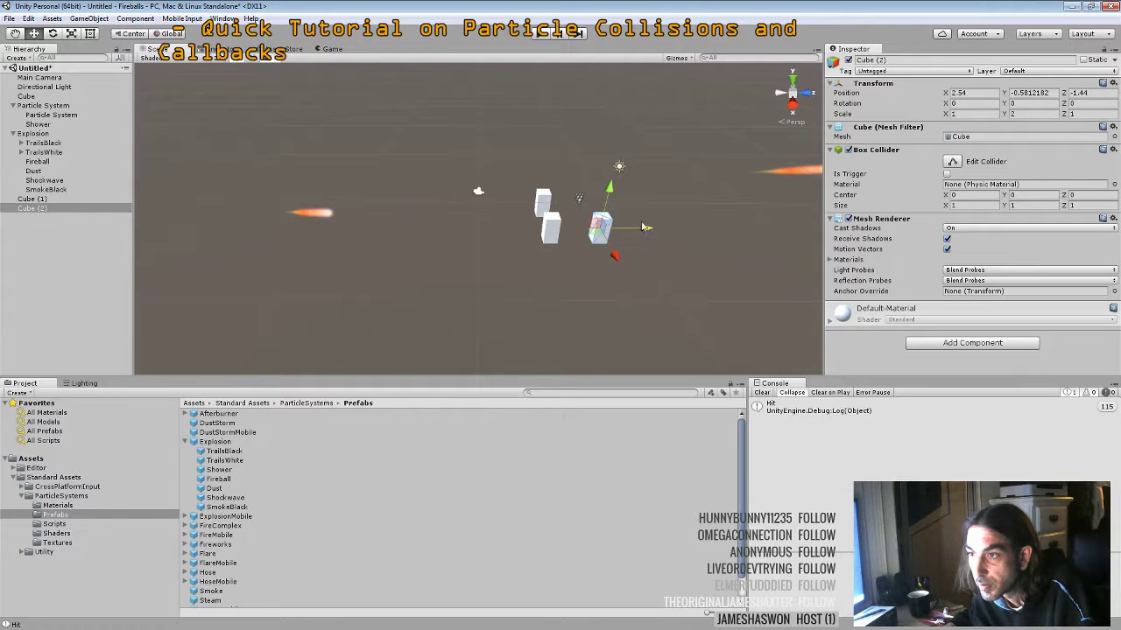
key(ctrl+d)
drag(611, 188, 620, 140)
key(ctrl+d)
drag(627, 192, 580, 144)
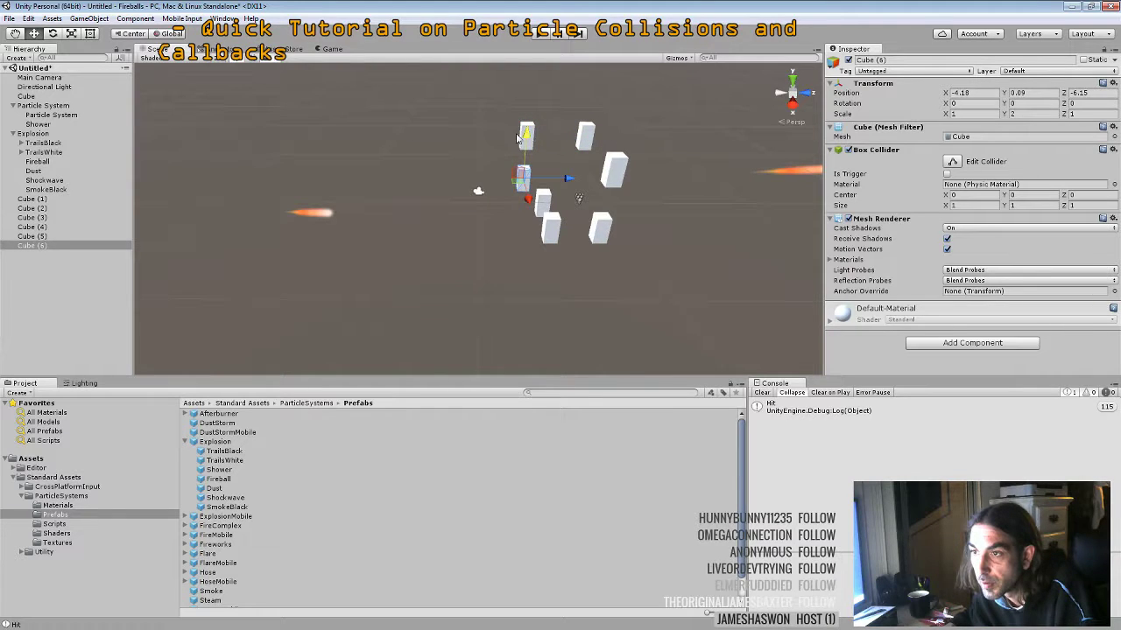
Widen the parent fireball system's emission cone so that it covers the group of cubes
click(39, 105)
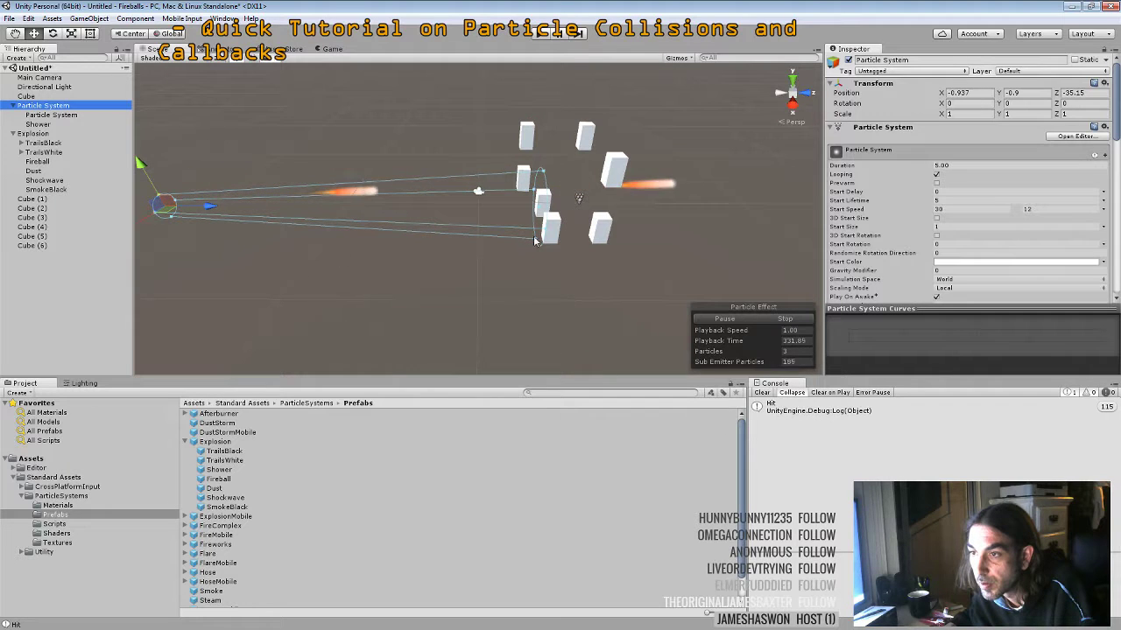
drag(505, 239, 523, 279)
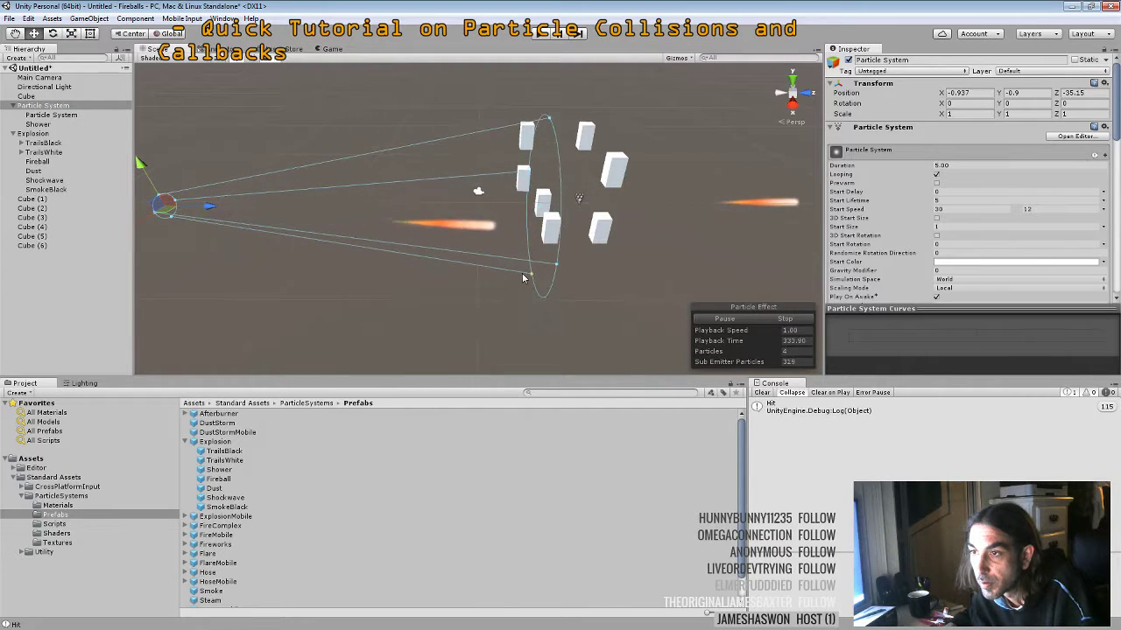
right_drag(523, 279, 618, 250)
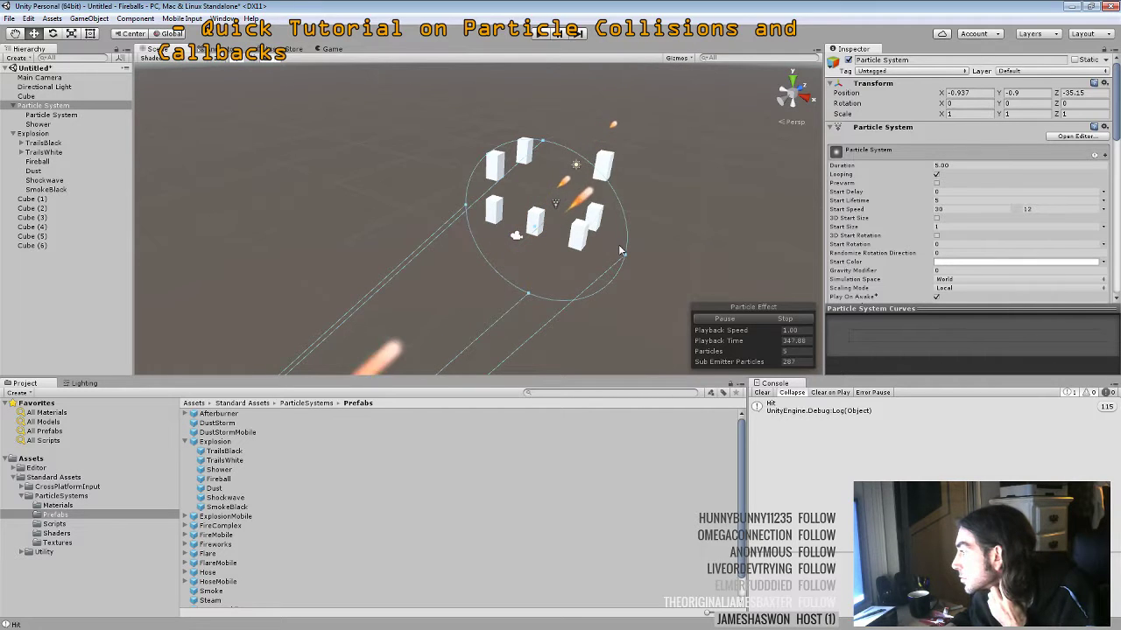